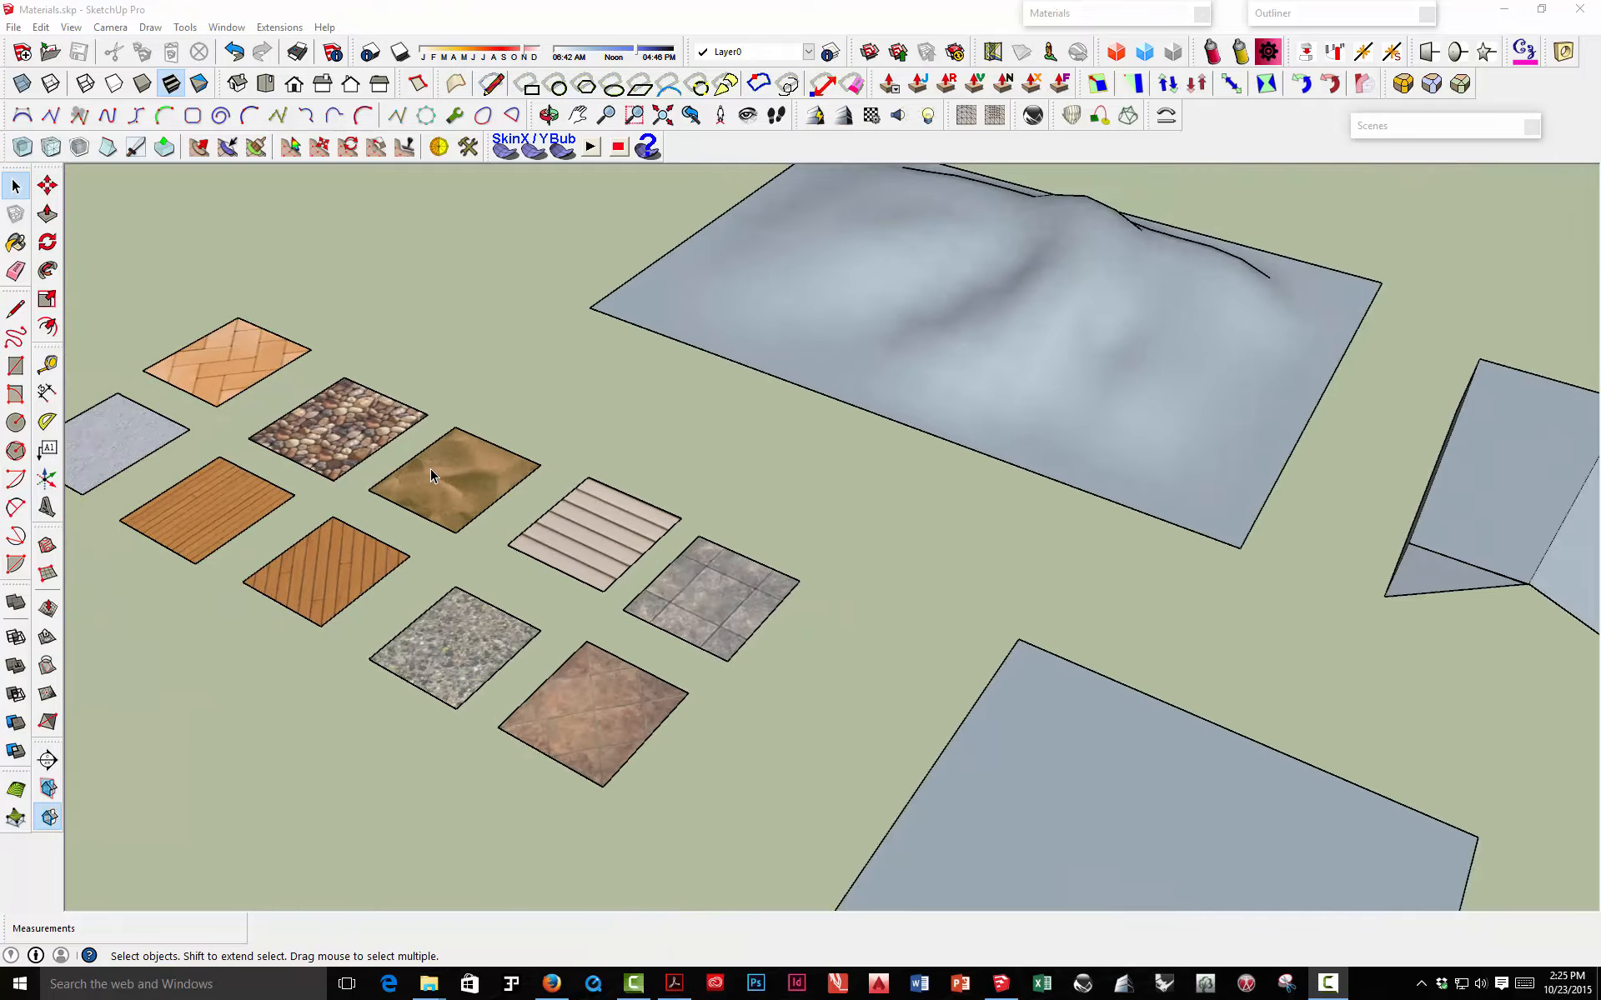
scroll(377, 465, up, 5)
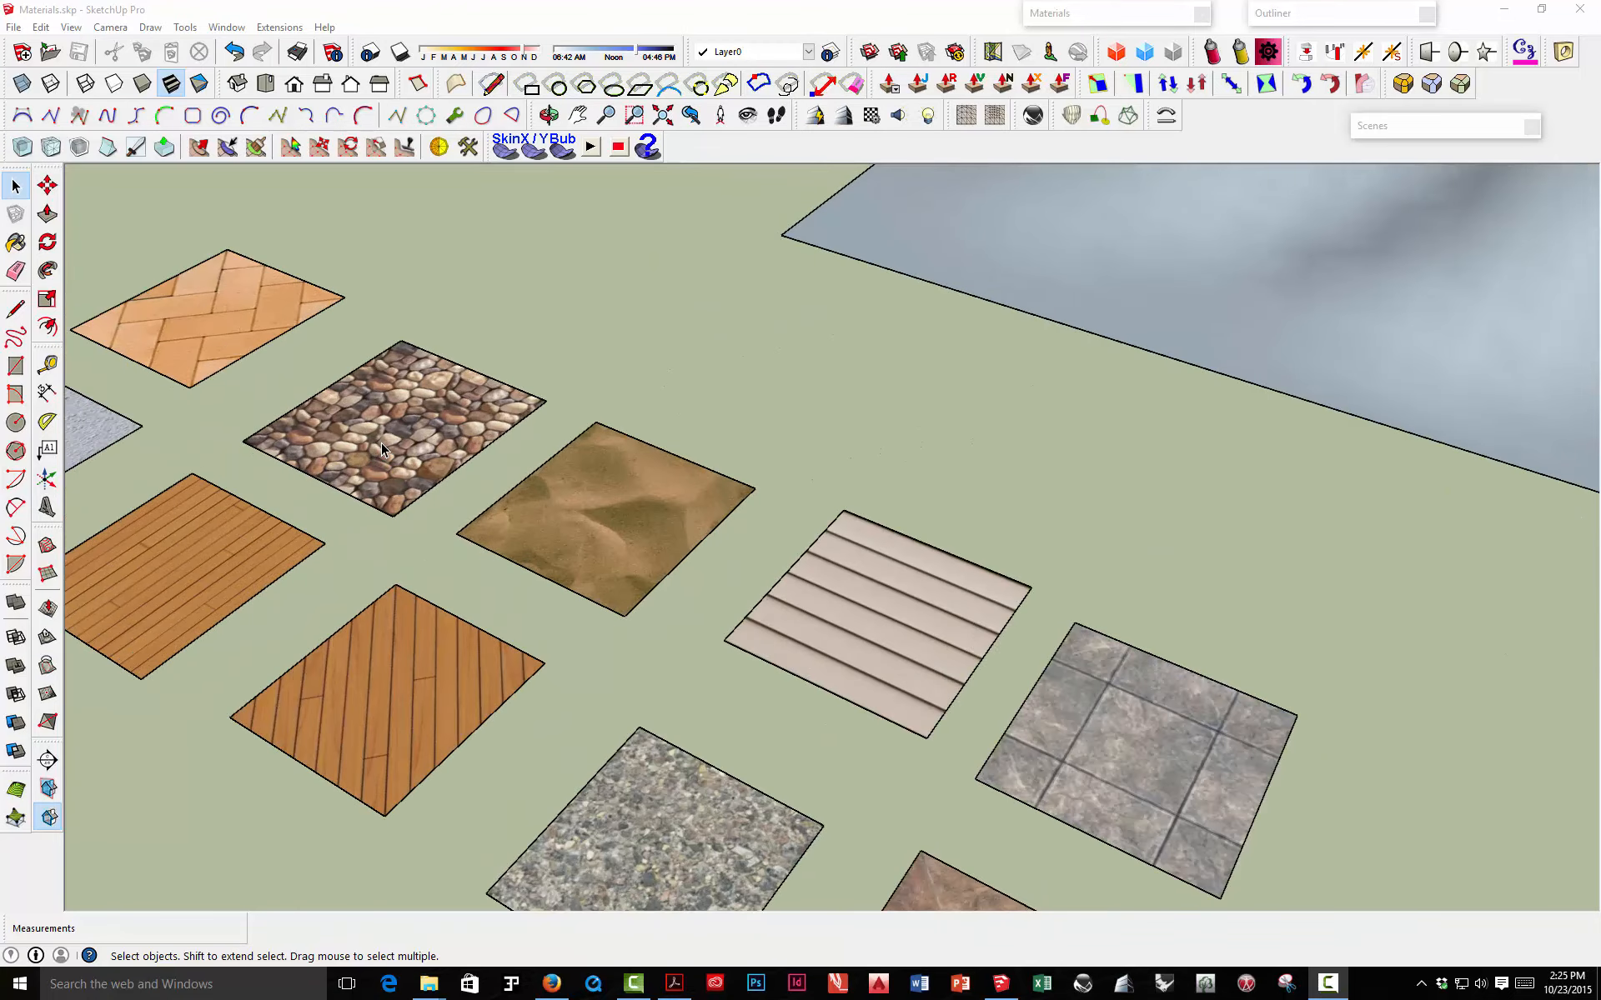
scroll(382, 442, down, 5)
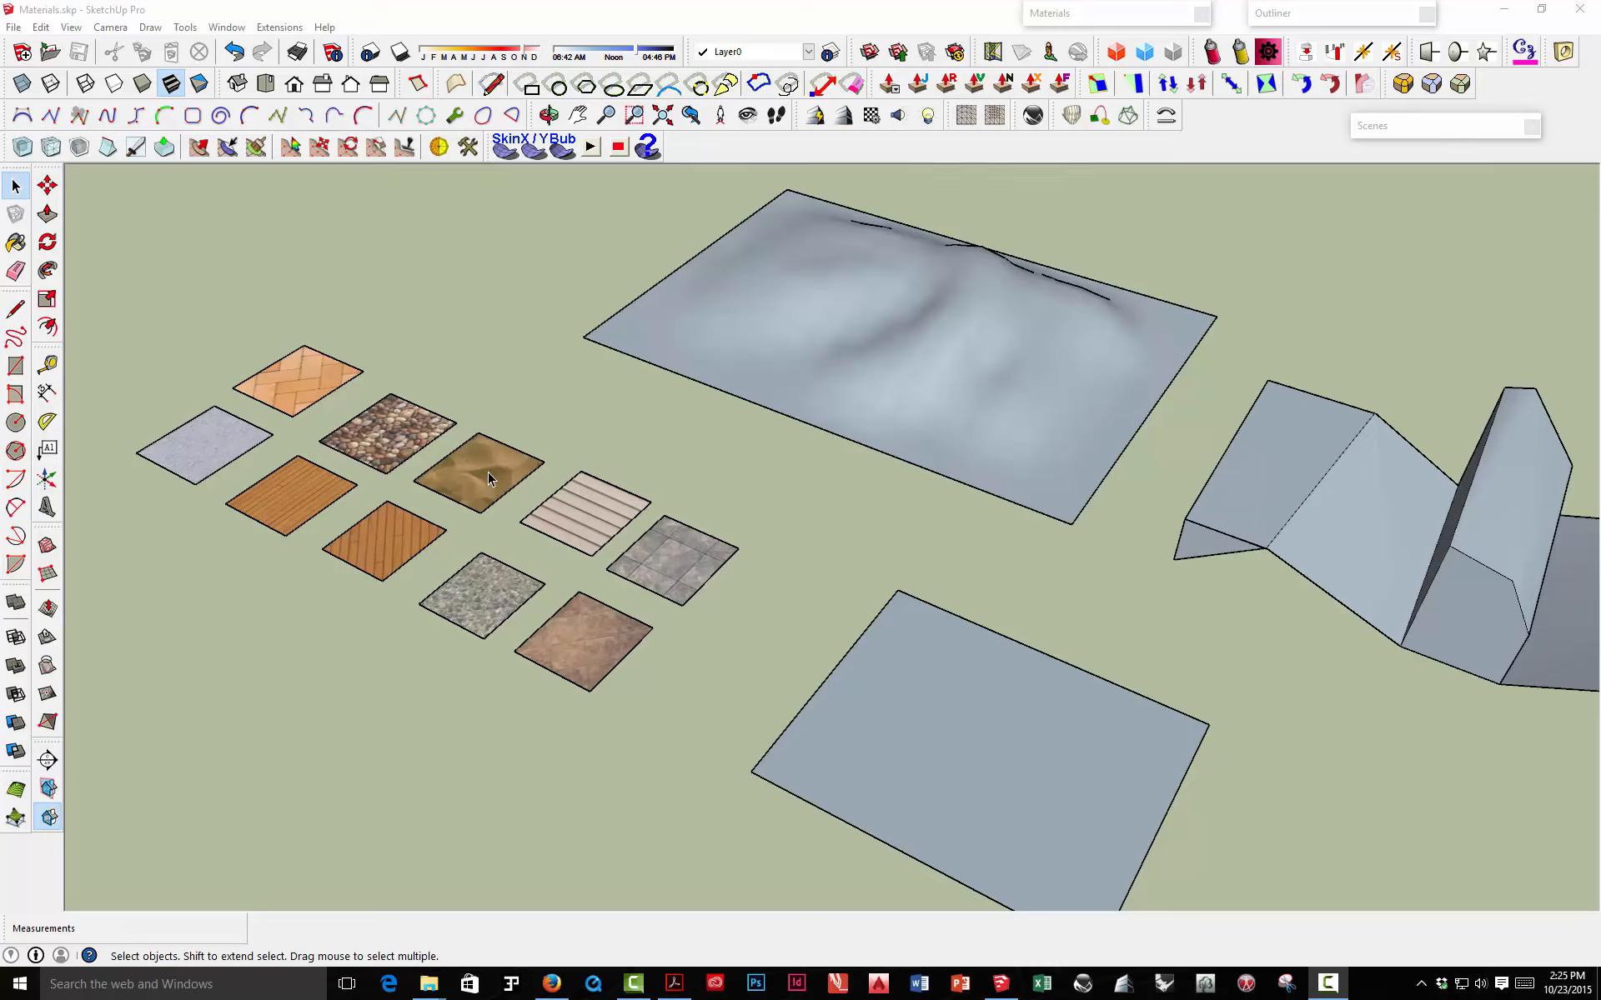
scroll(393, 434, up, 10)
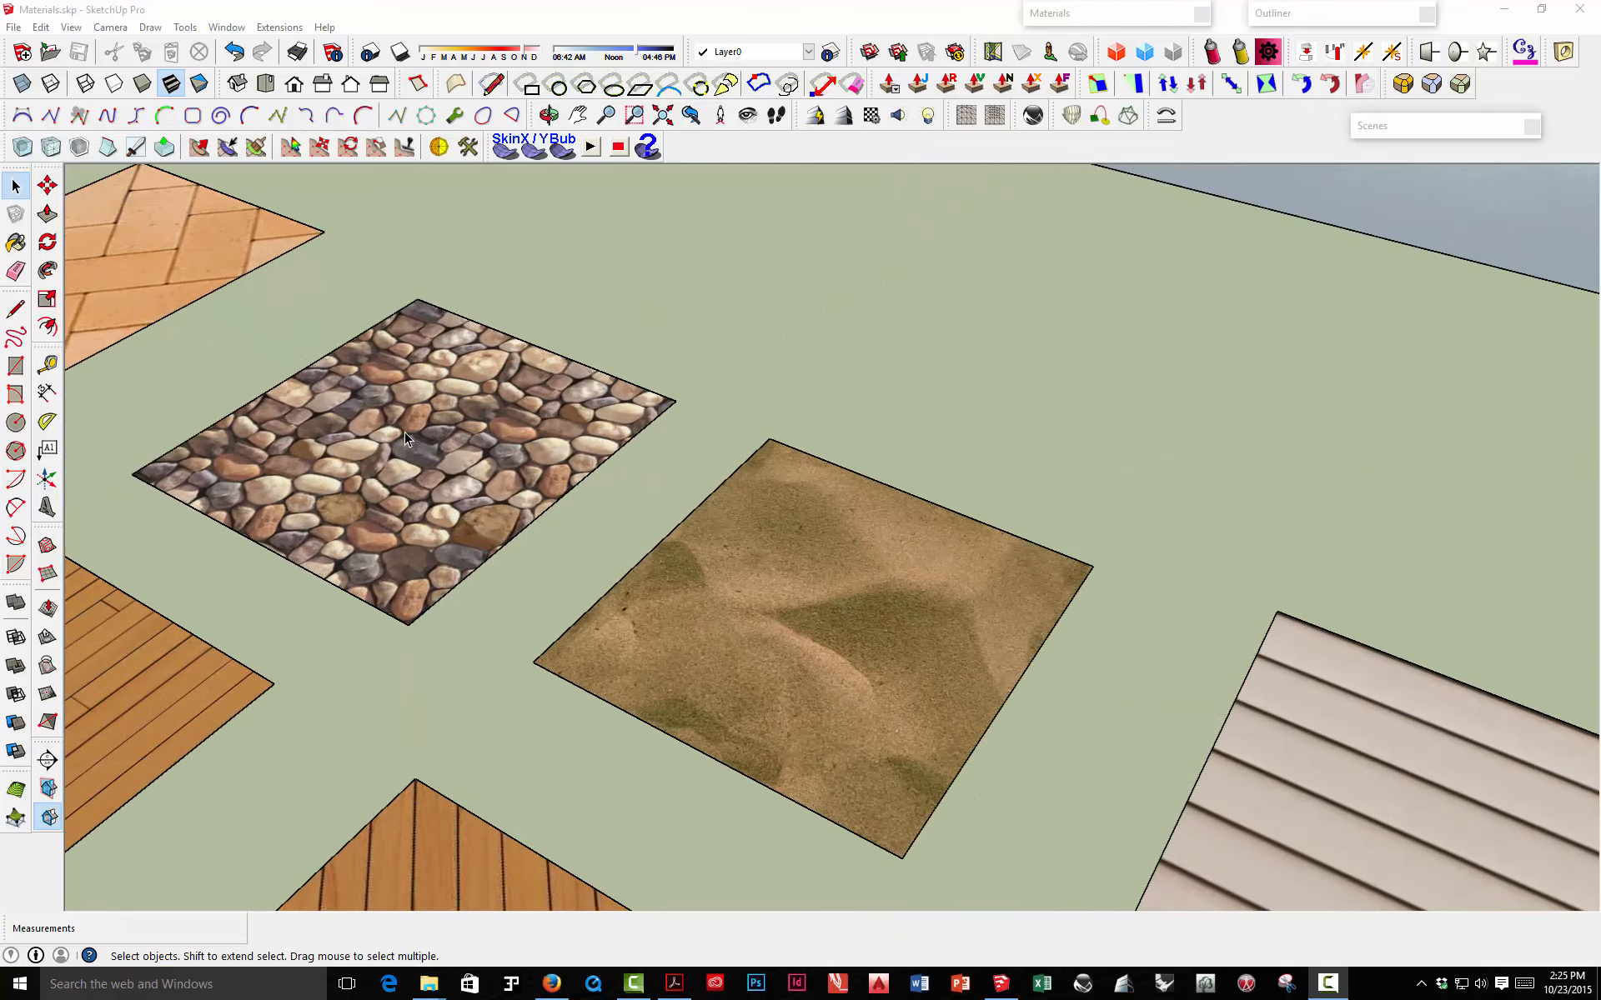
scroll(407, 433, down, 10)
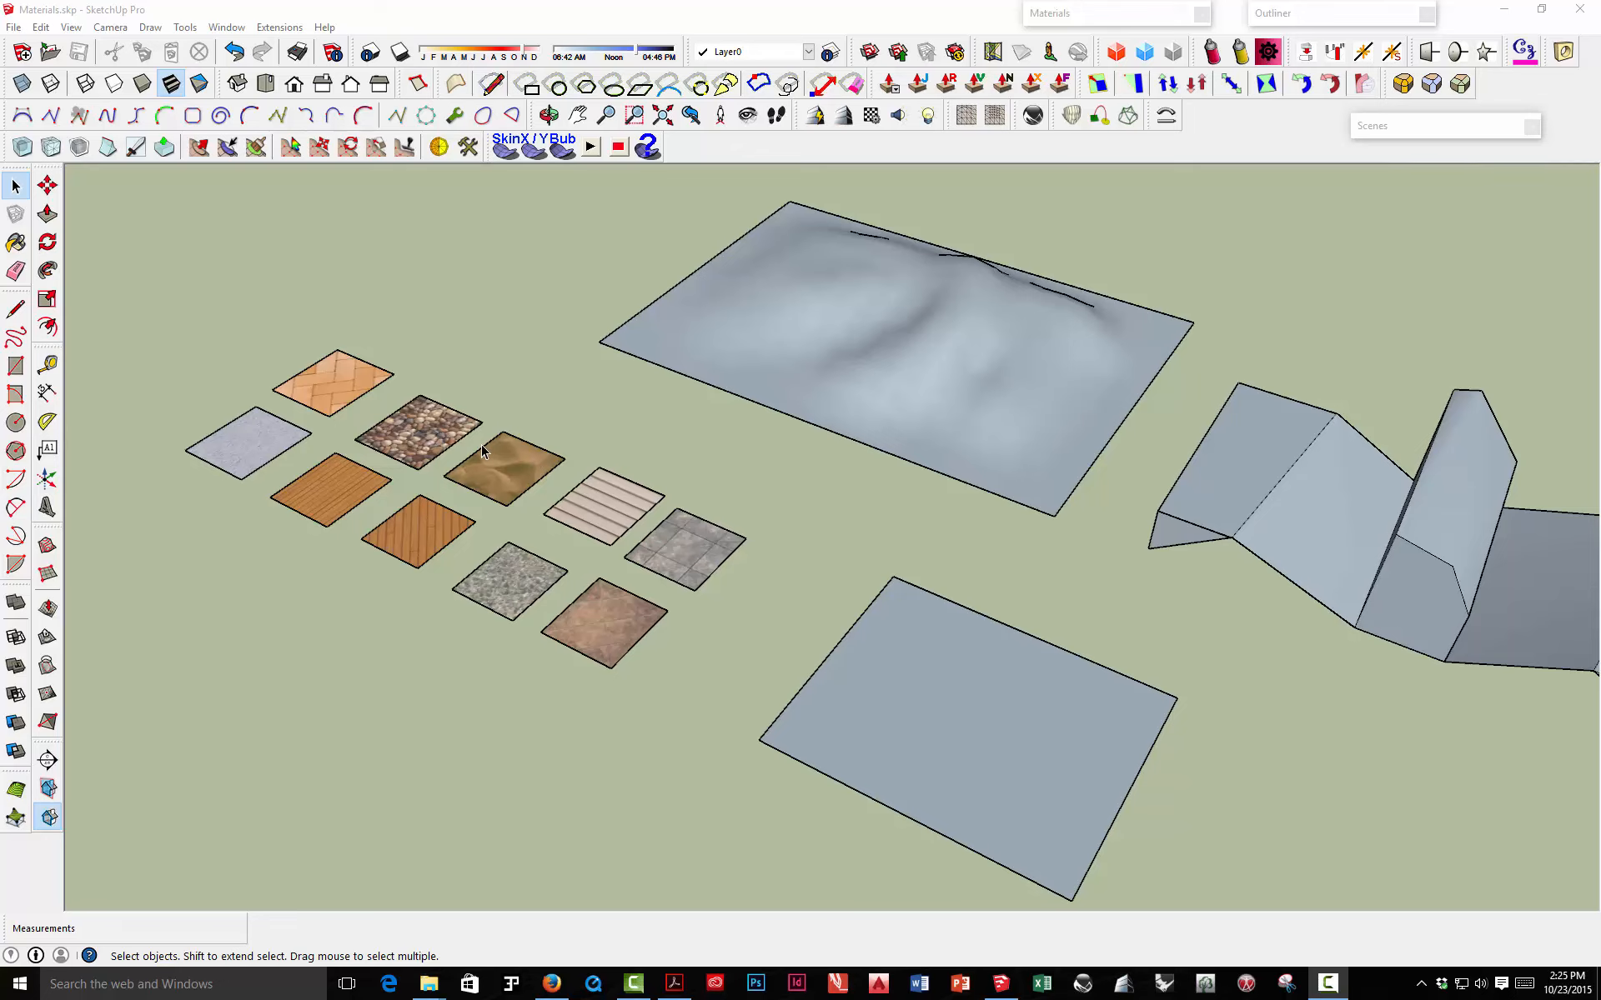
- Sample the sand008 material from the sand swatch and paint it onto the large flat rectangle
scroll(466, 449, up, 2)
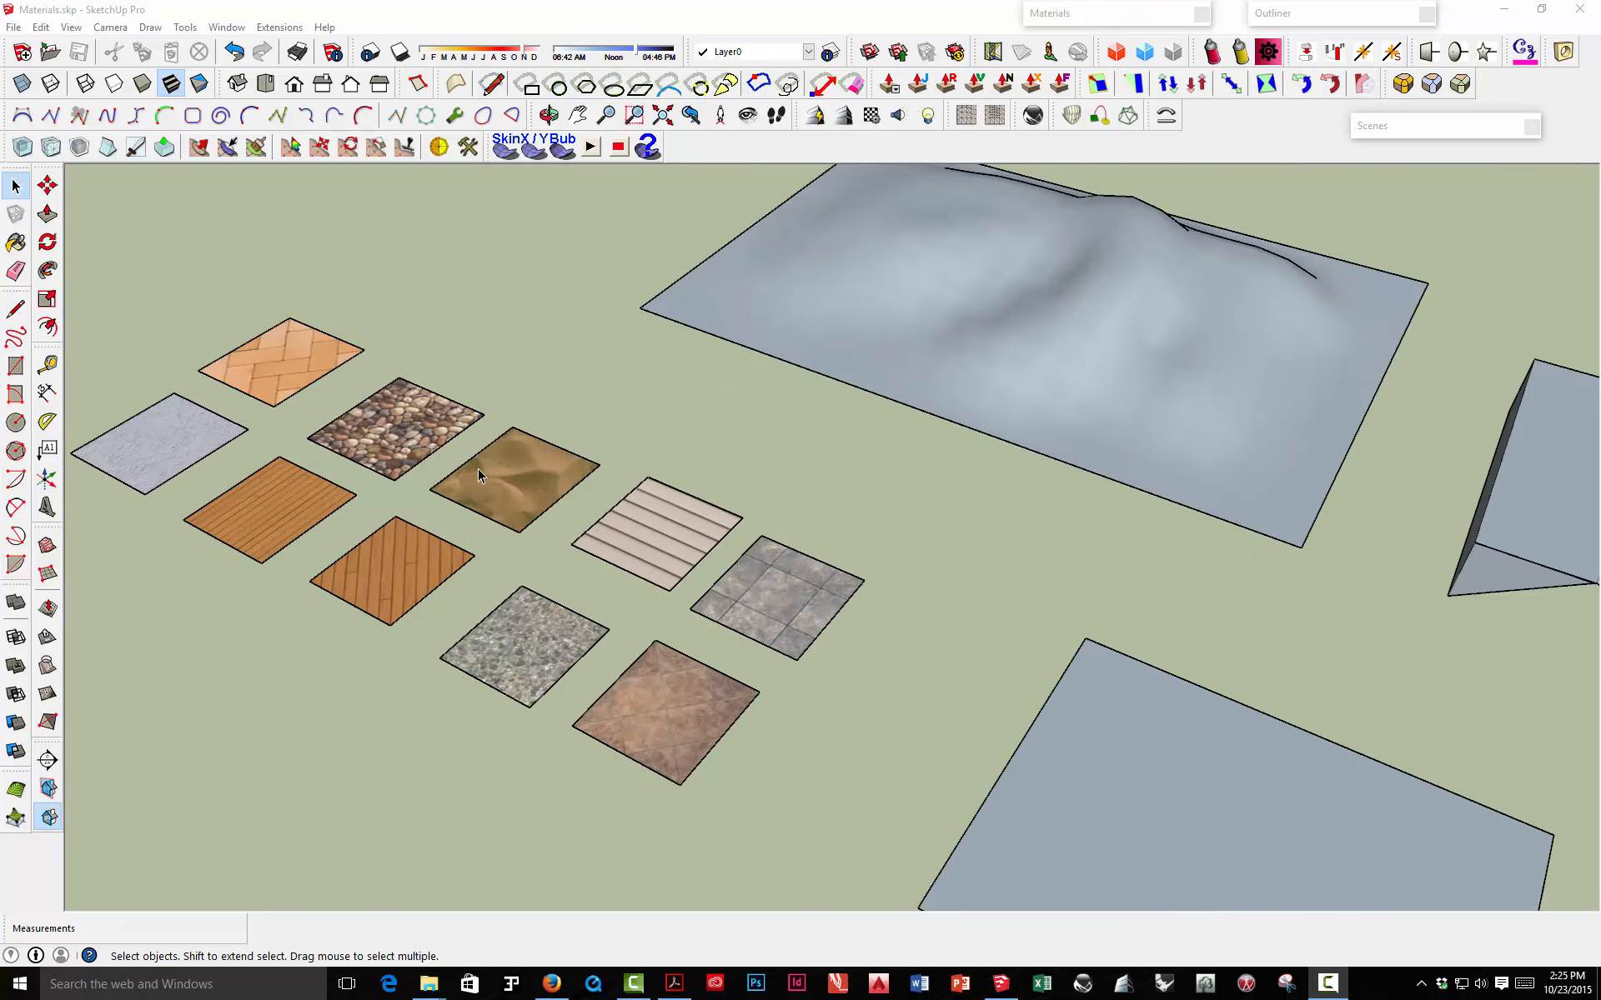
click(16, 242)
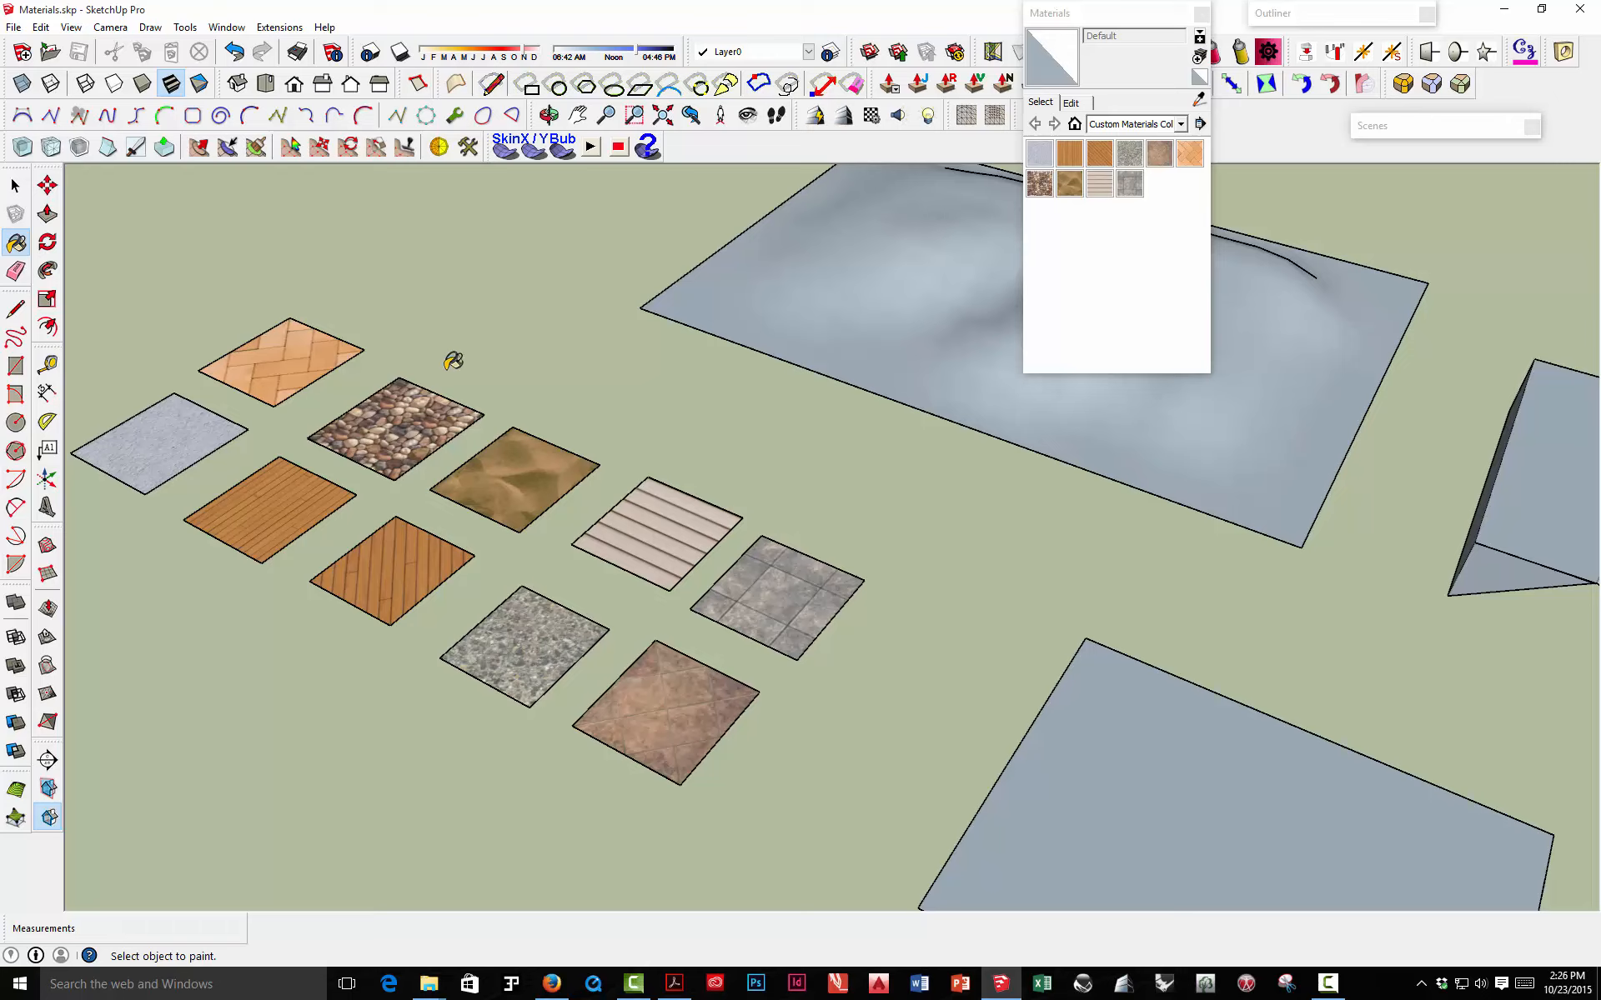
key(alt)
alt+click(517, 467)
scroll(517, 467, down, 5)
click(713, 581)
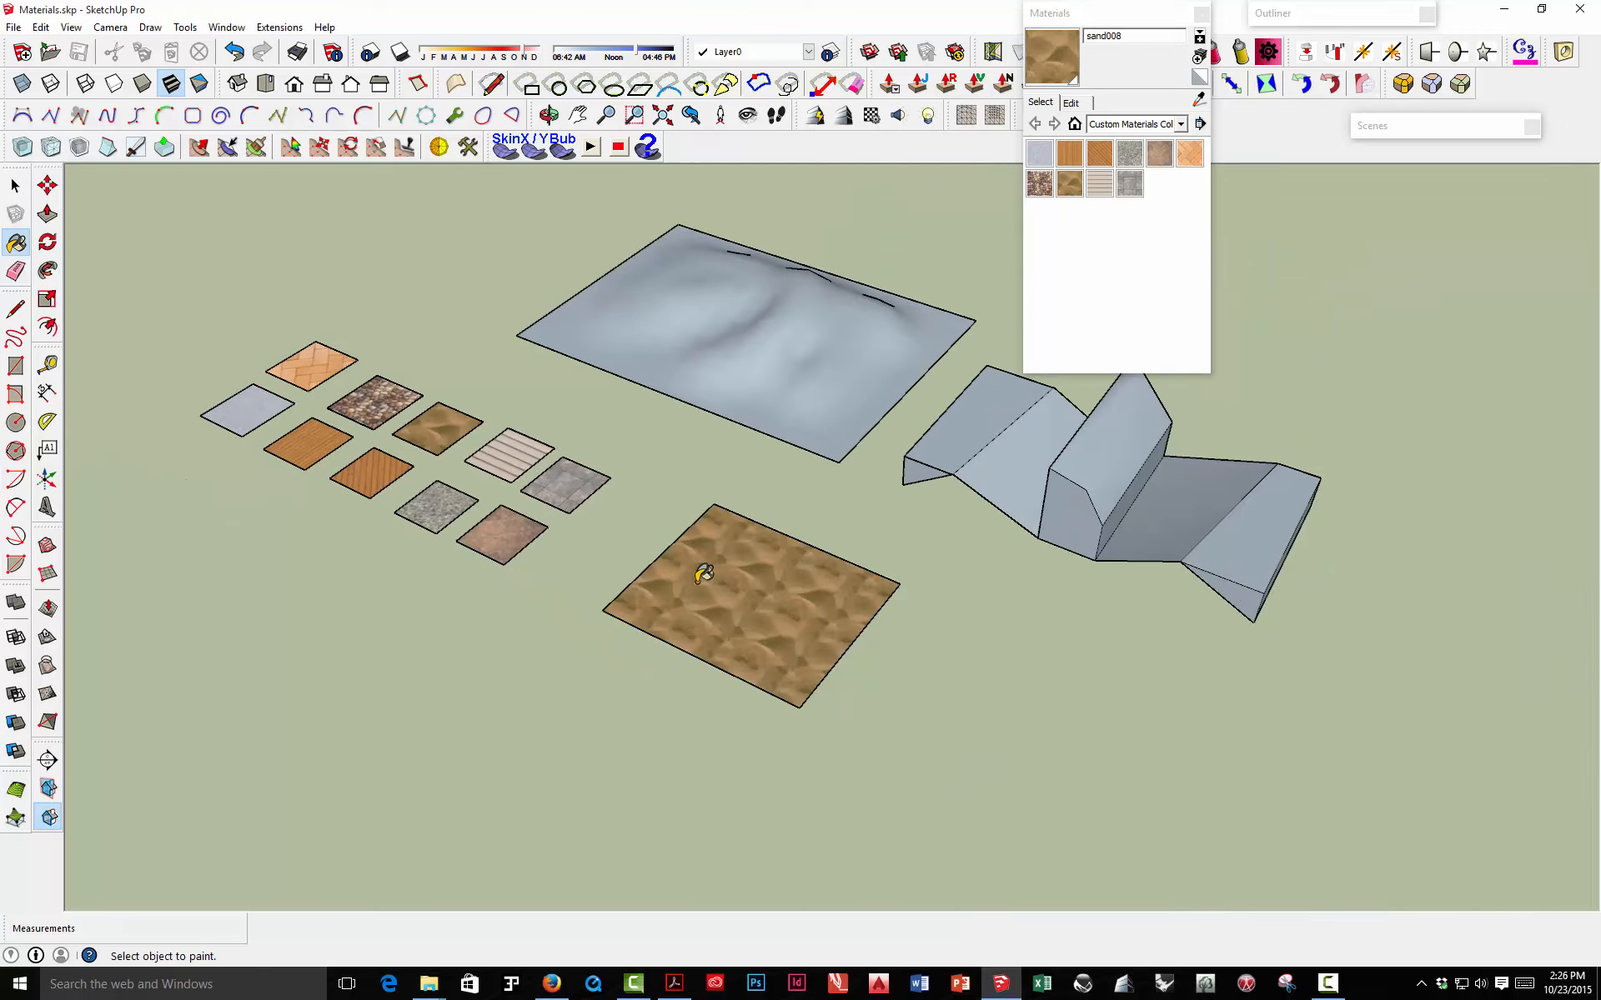
scroll(822, 631, up, 4)
scroll(625, 469, down, 2)
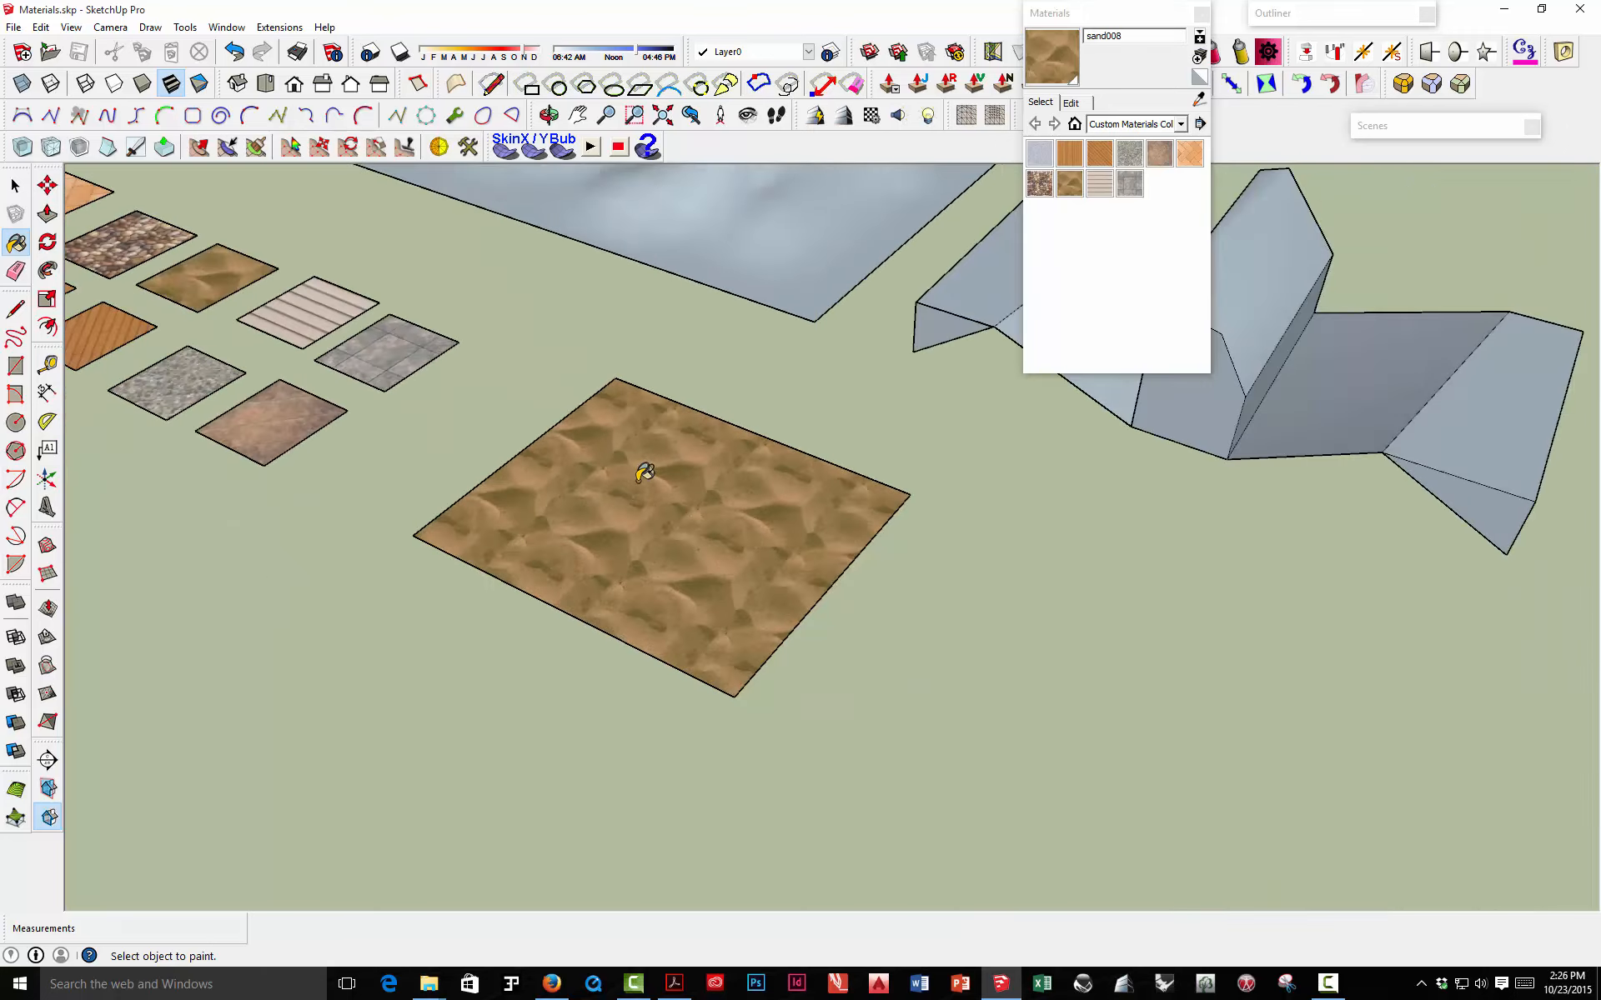
mouse_move(642, 468)
middle_down()
mouse_move(614, 586)
mouse_move(632, 503)
mouse_move(625, 543)
middle_up()
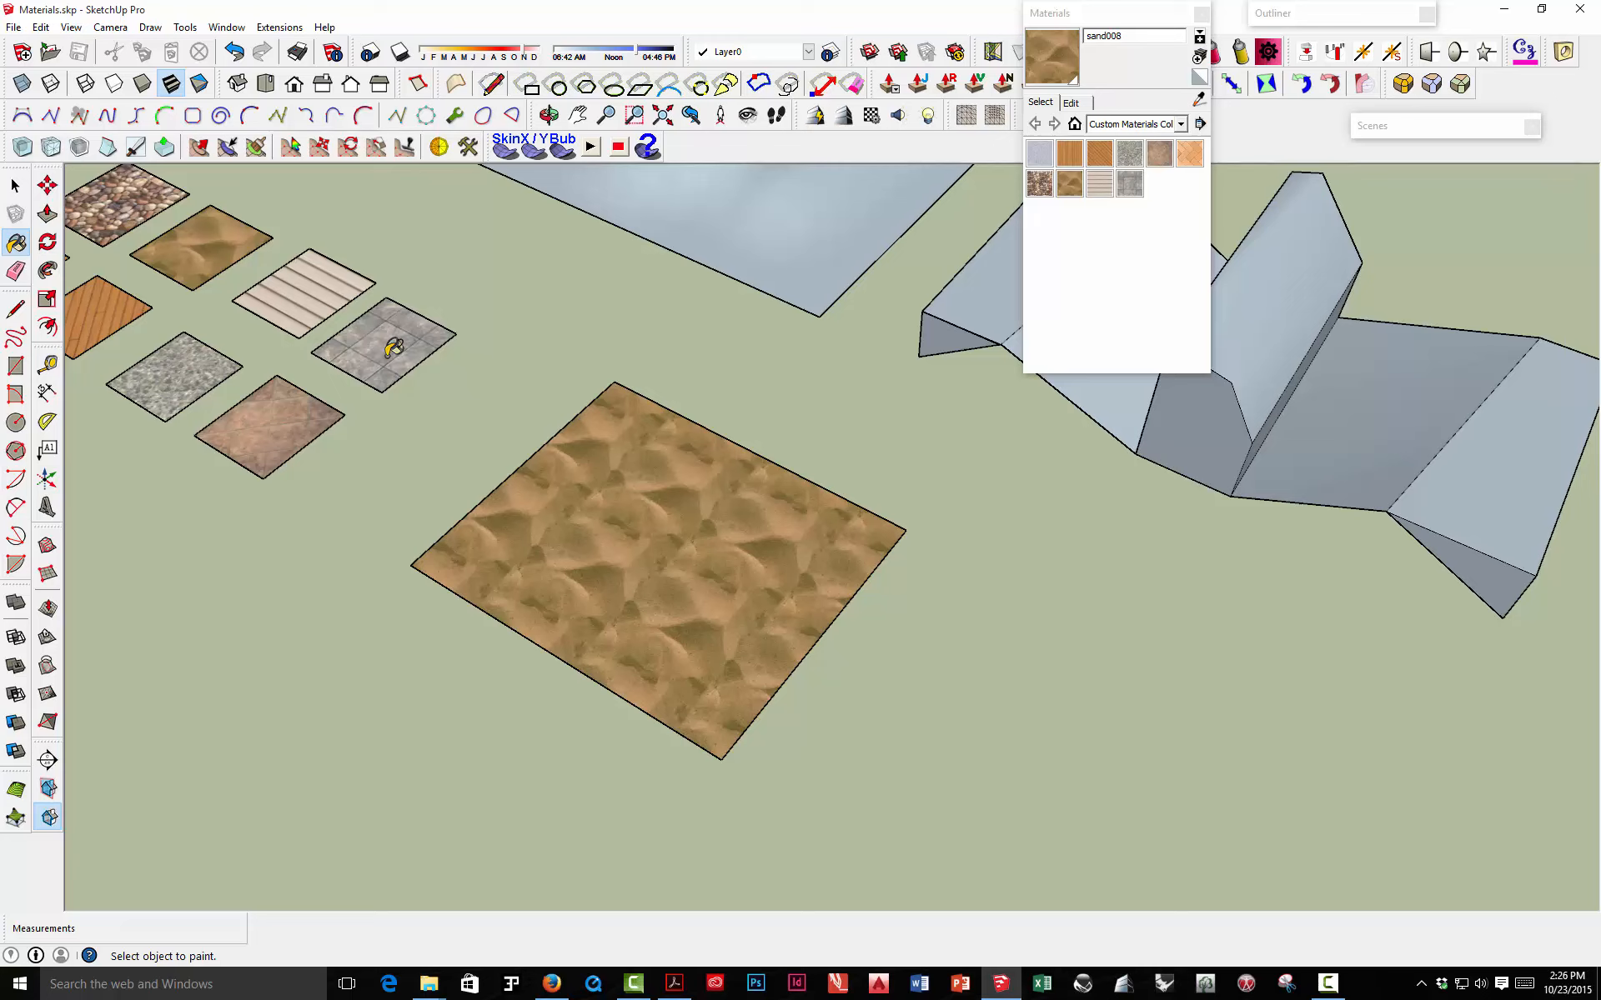
- Repaint the large rectangle with the StoneHarborMoss tile and with the exag02 aggregate, sampling each material from its swatch
alt+click(368, 313)
click(575, 476)
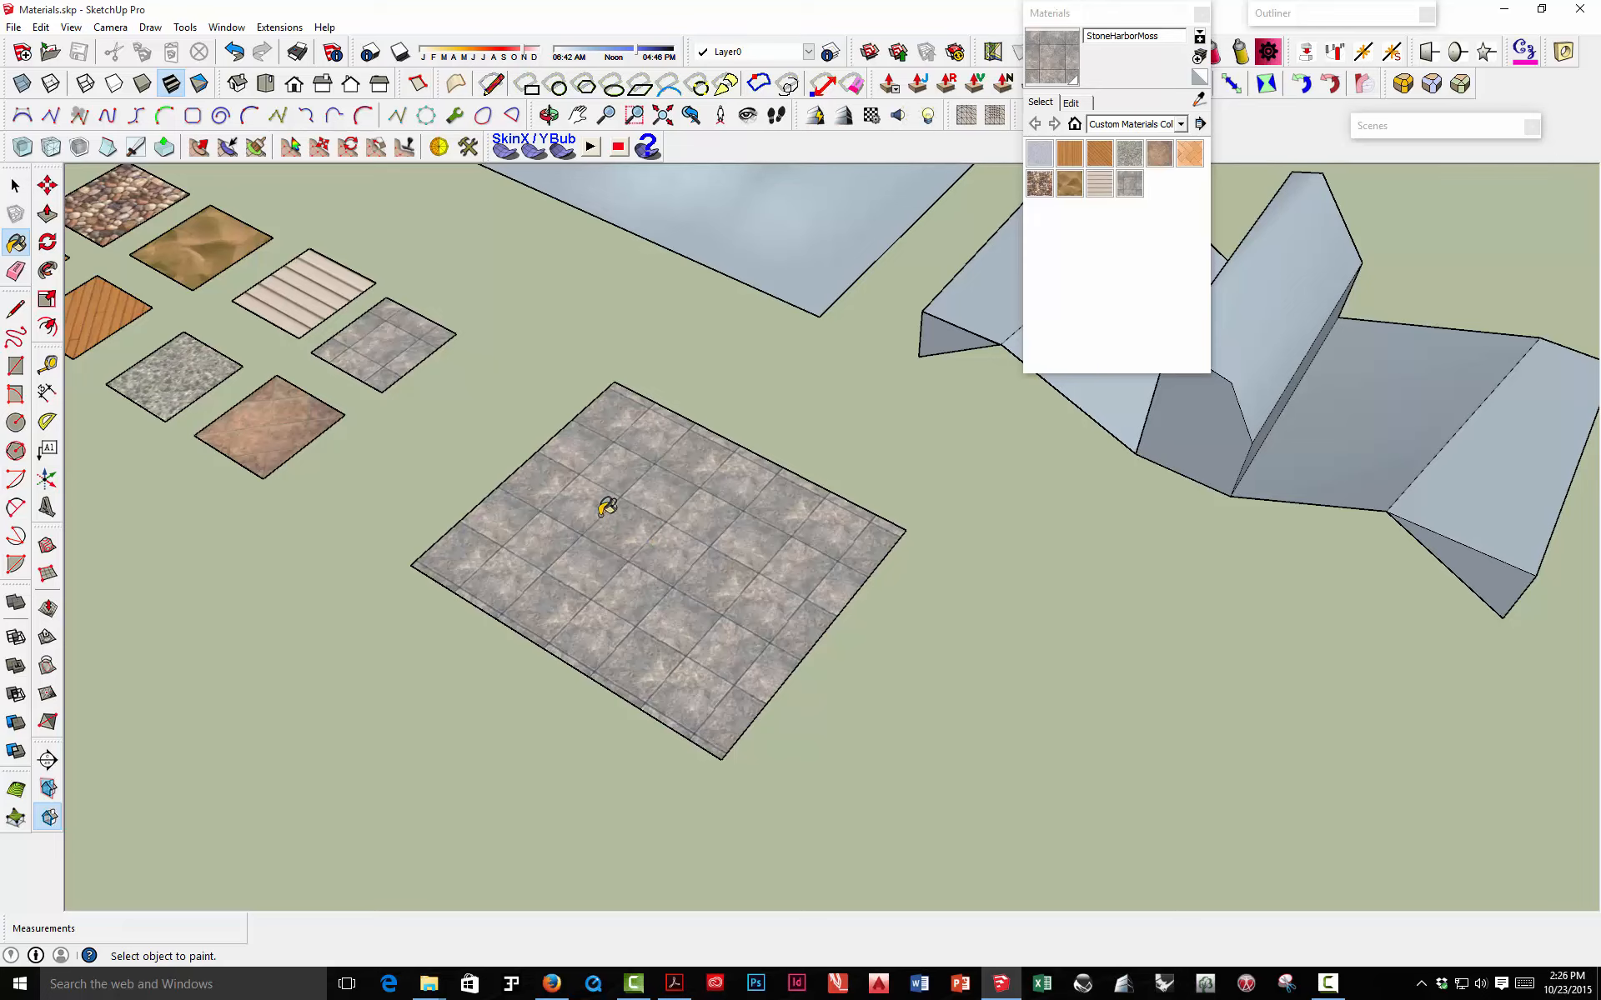
alt+click(189, 364)
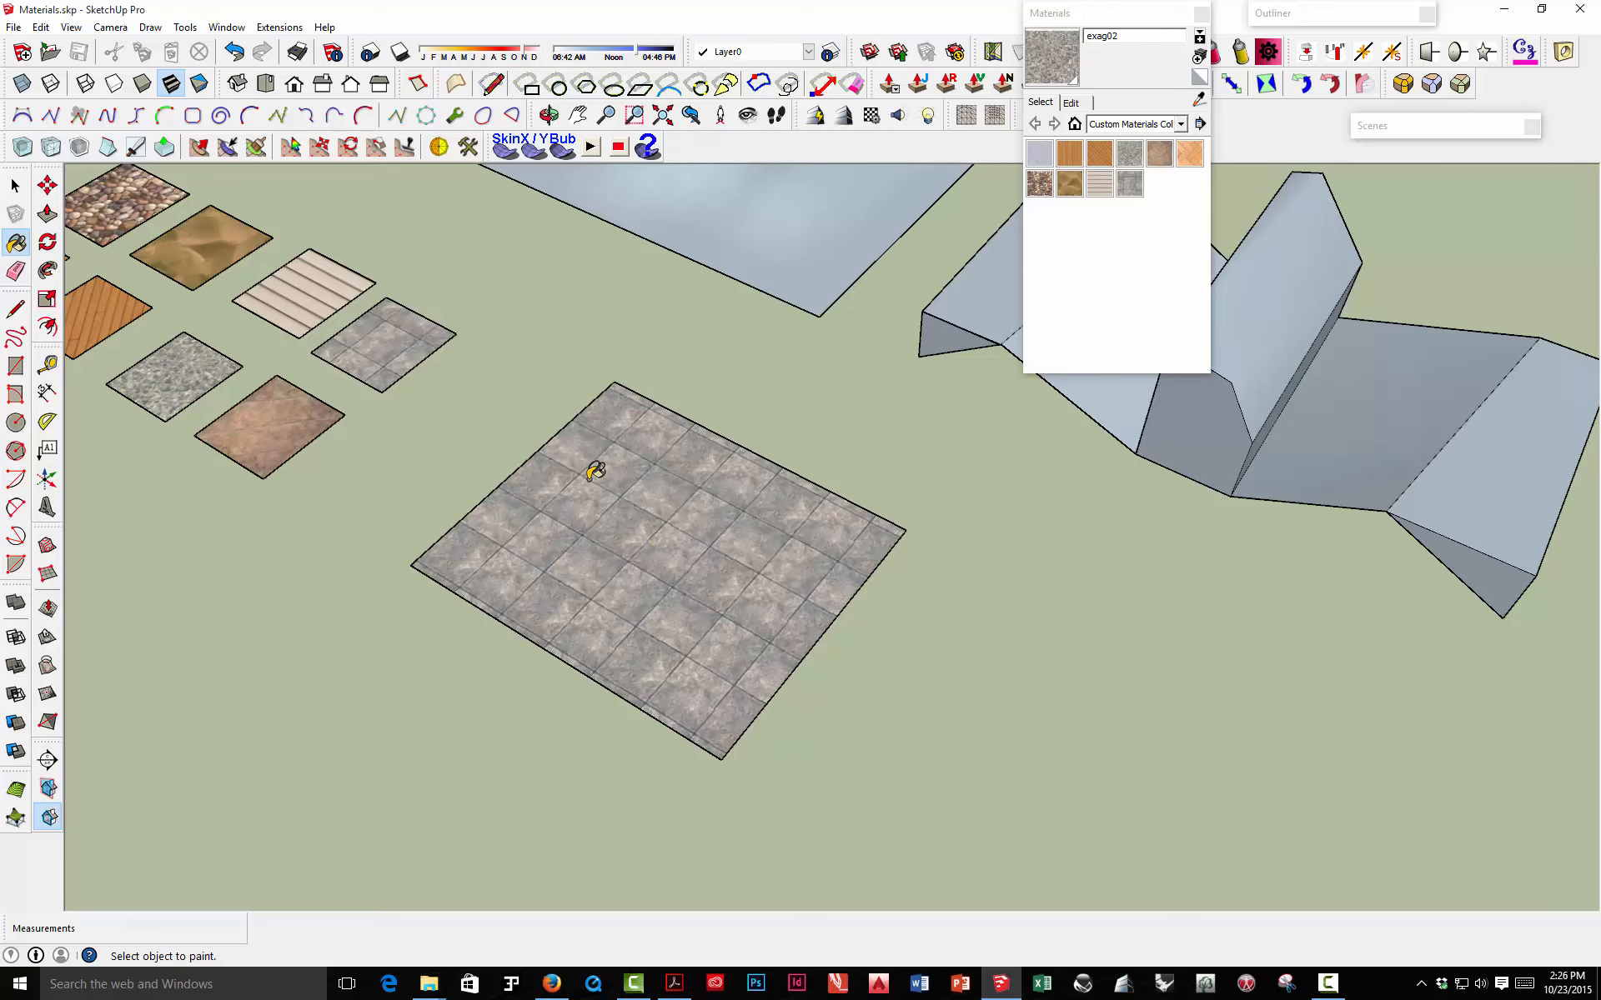
click(597, 472)
- Examine how the exag02 aggregate texture repeats across the large rectangle, both close up and from farther away
scroll(593, 496, up, 3)
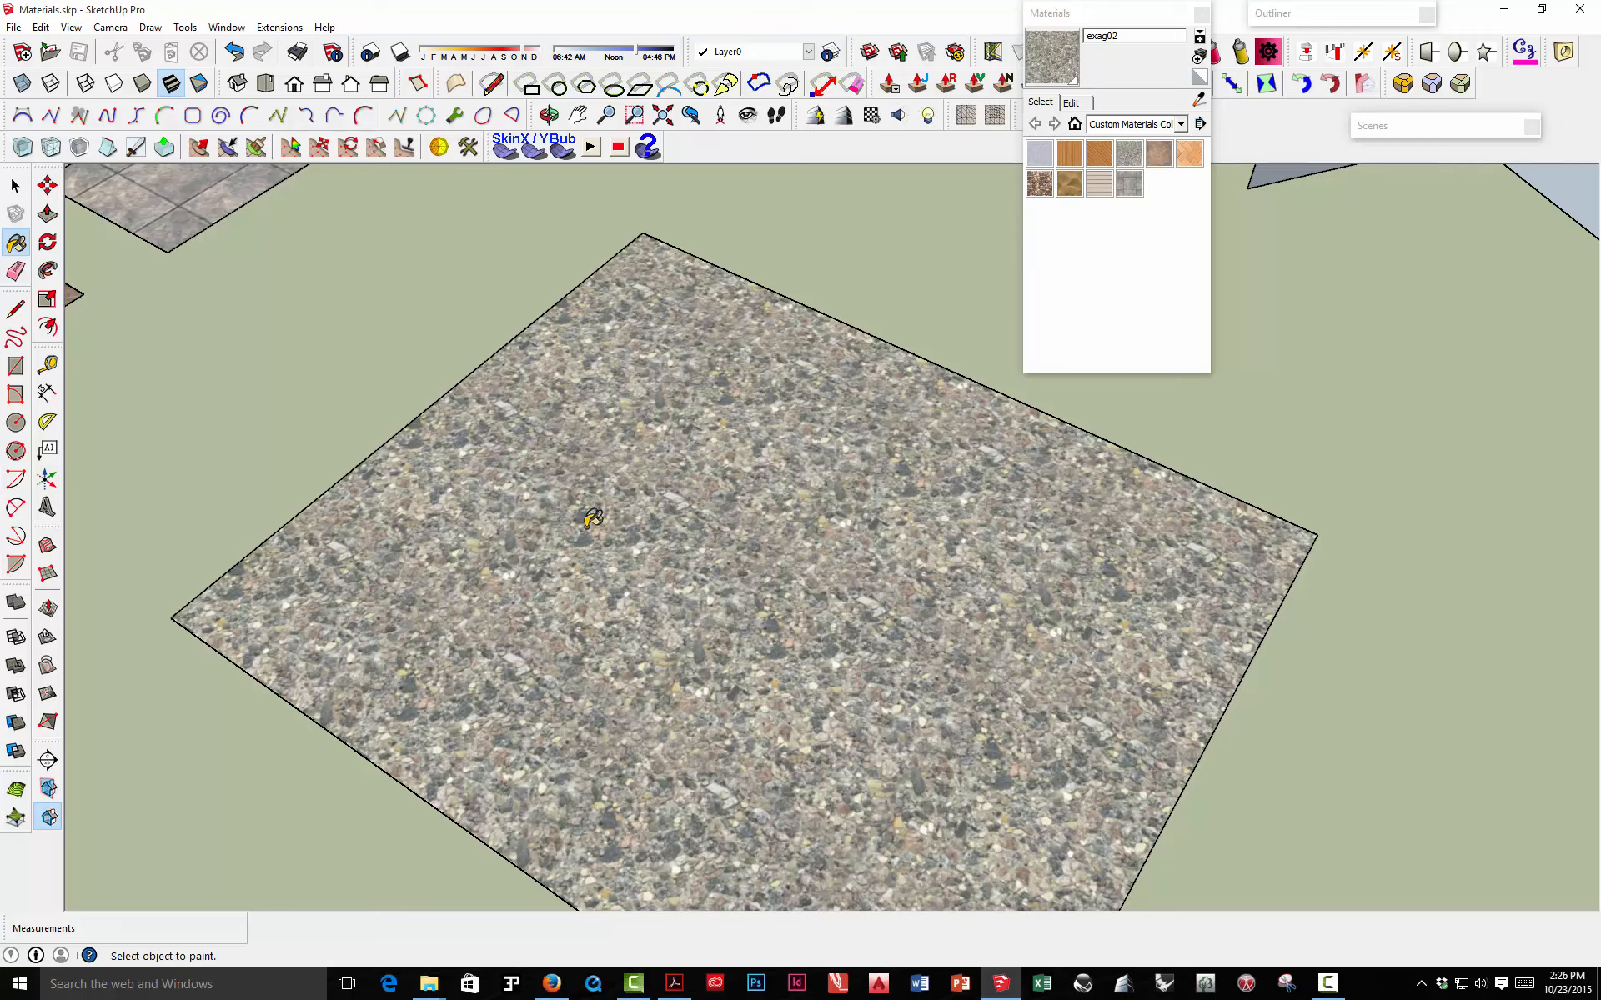
scroll(593, 519, down, 2)
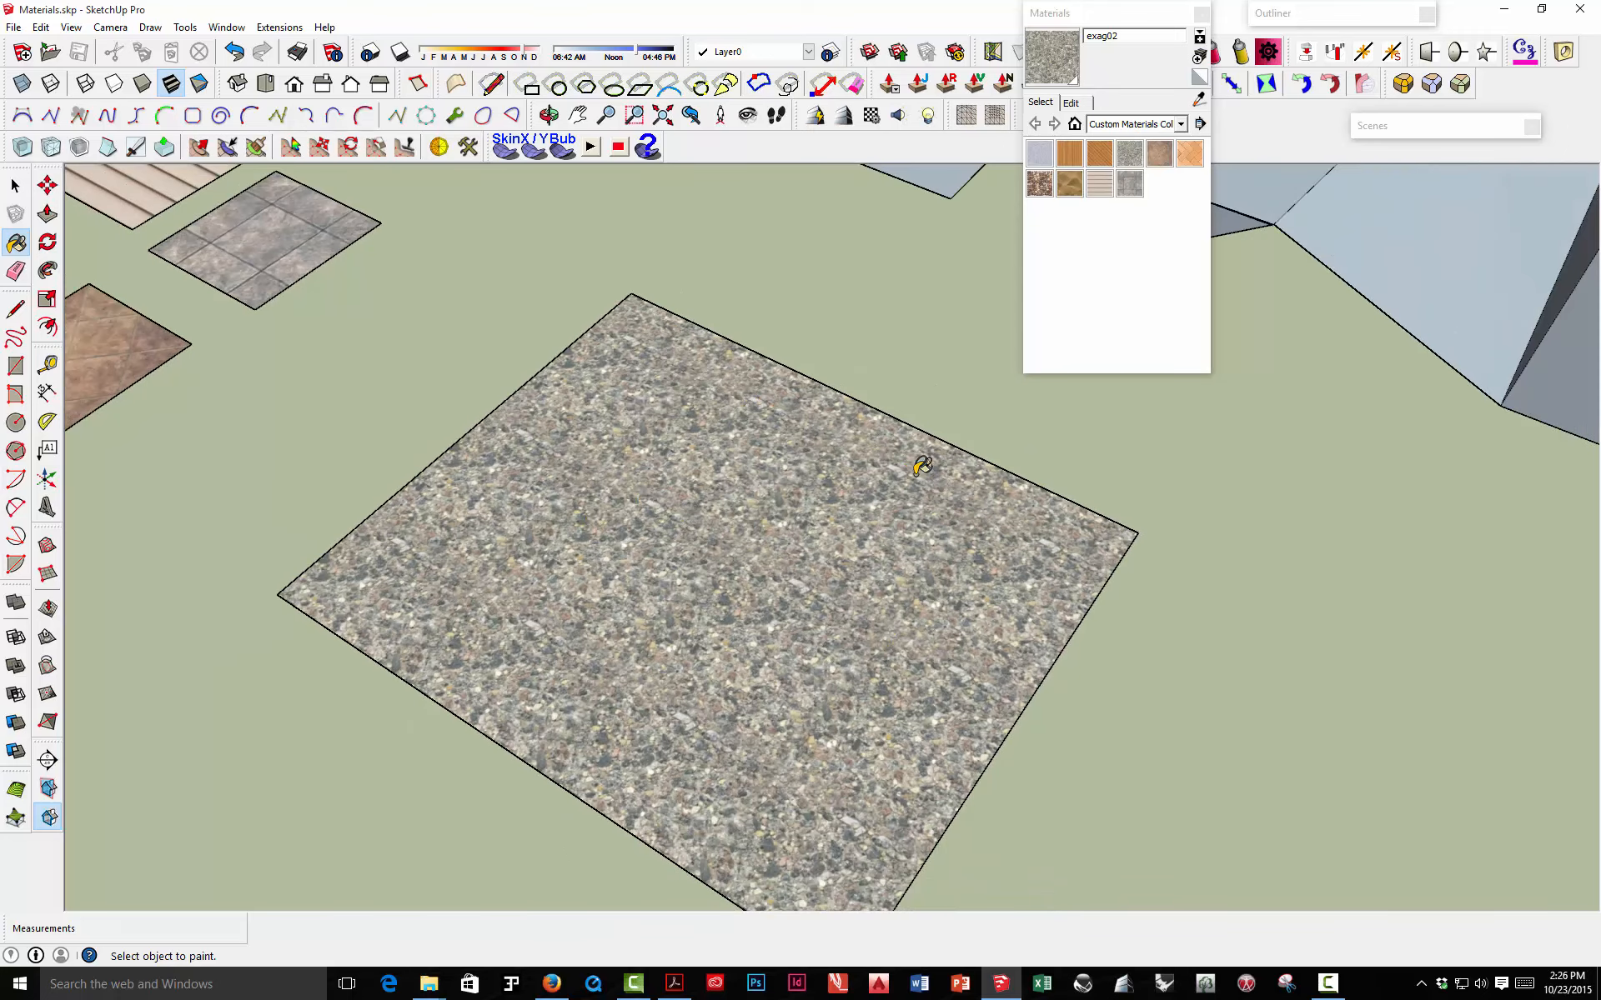
scroll(678, 510, down, 2)
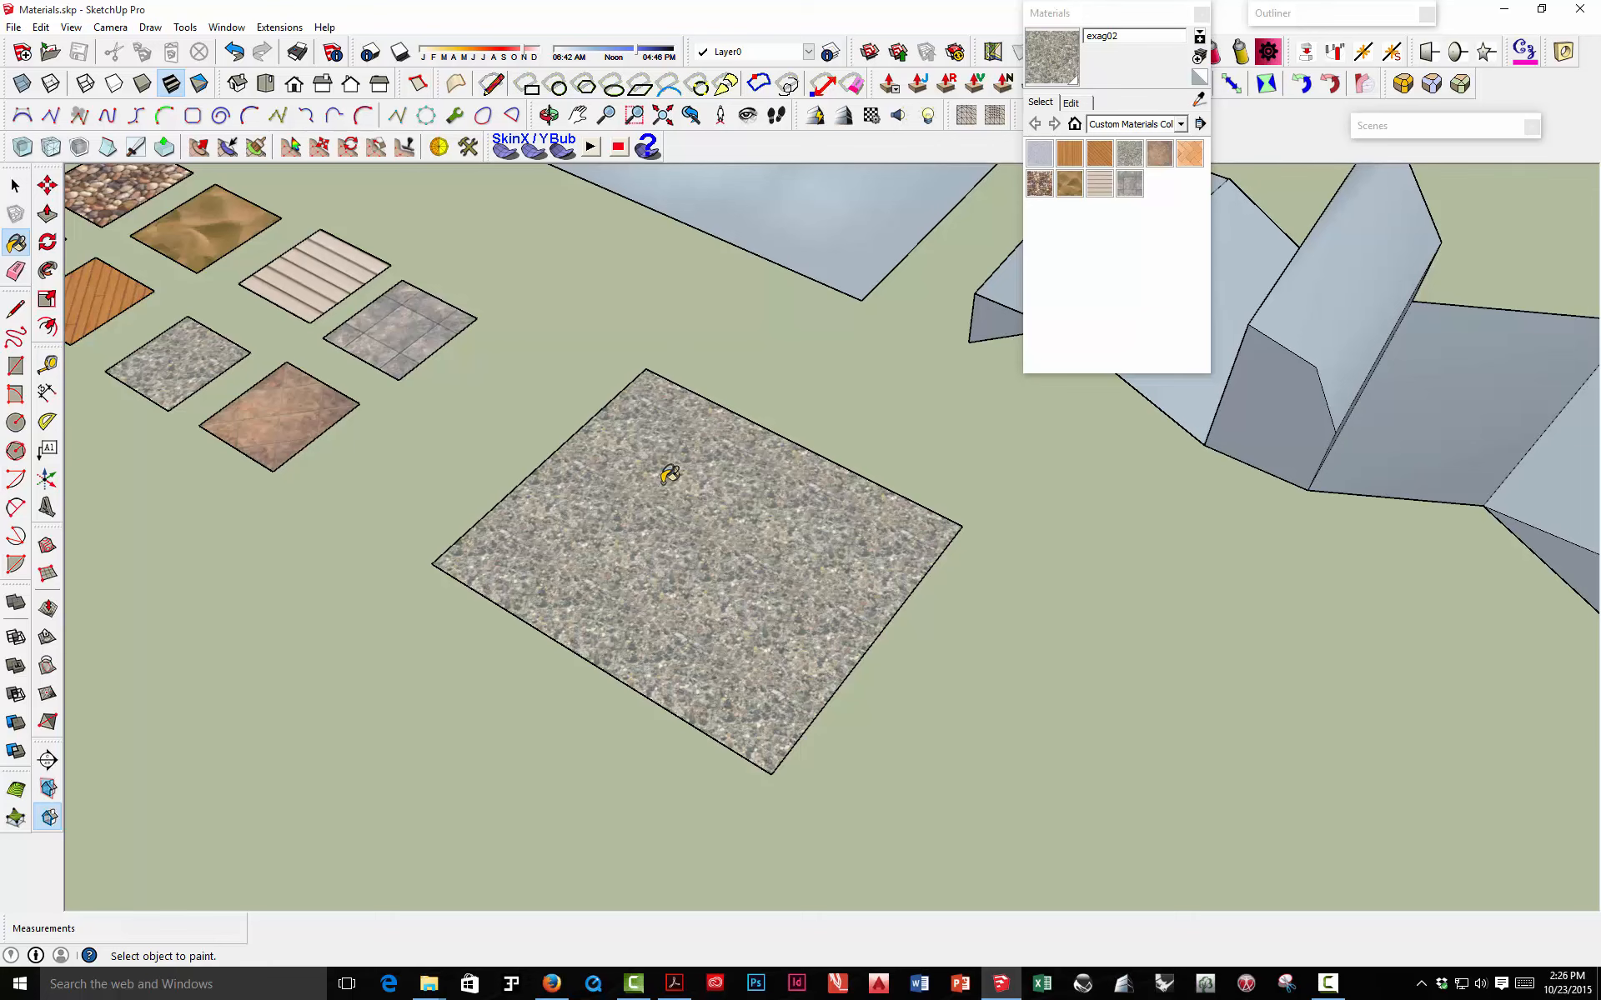
scroll(663, 469, up, 3)
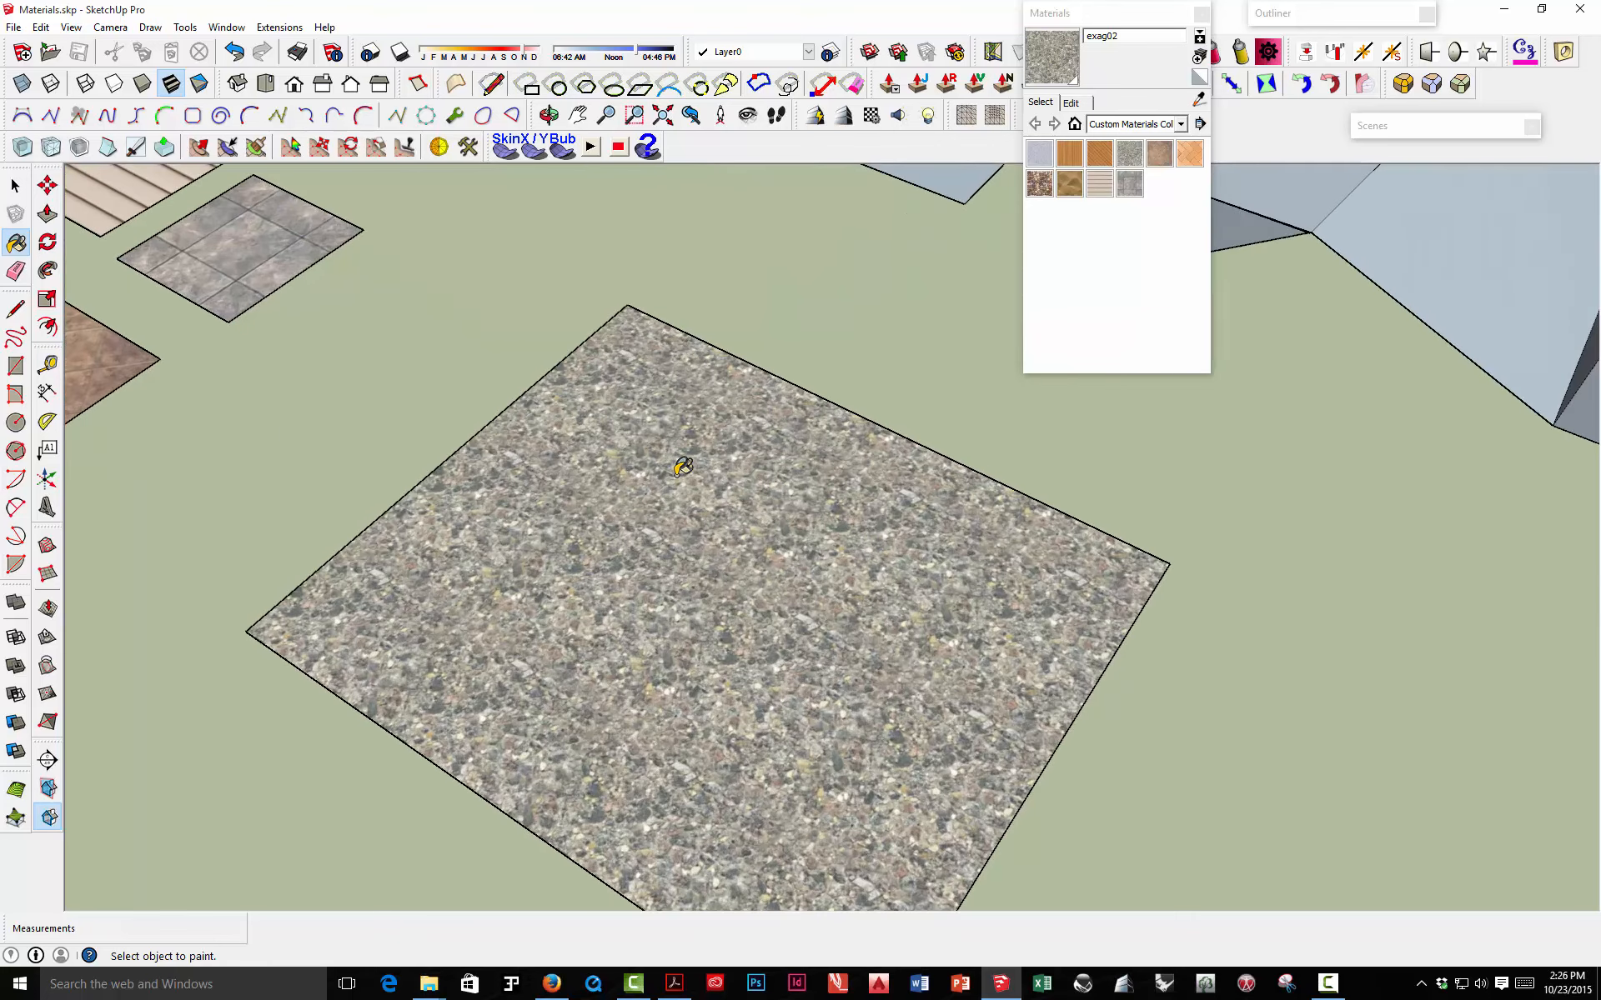
scroll(639, 489, up, 5)
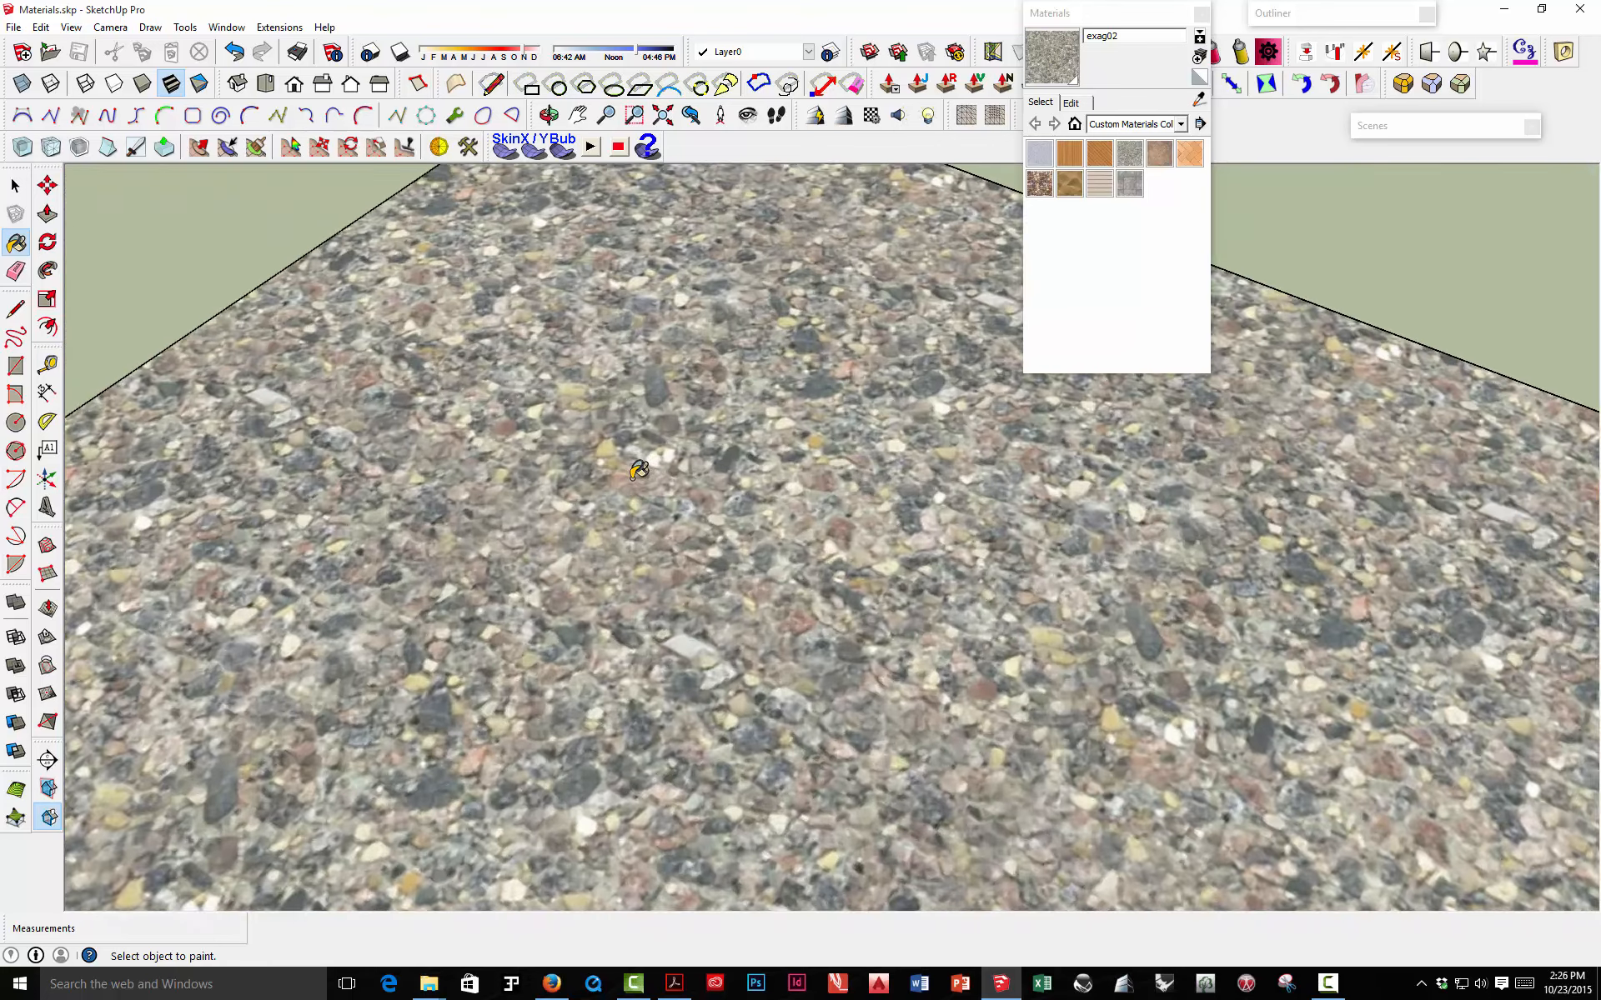
scroll(638, 471, down, 8)
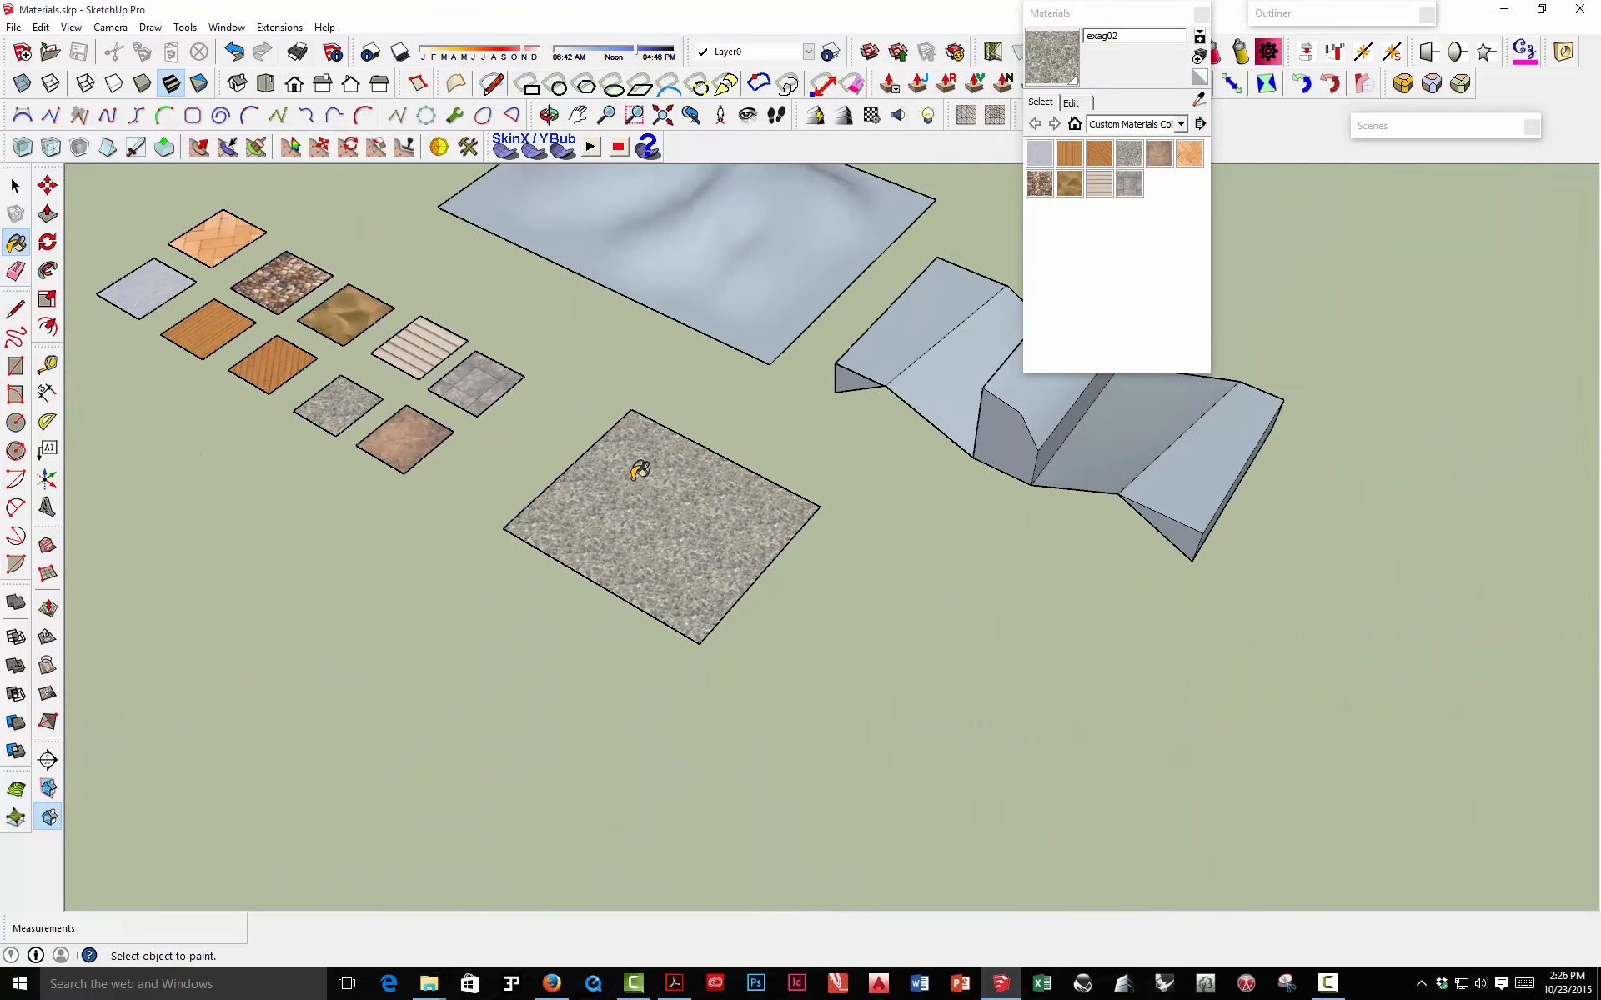
scroll(460, 360, up, 3)
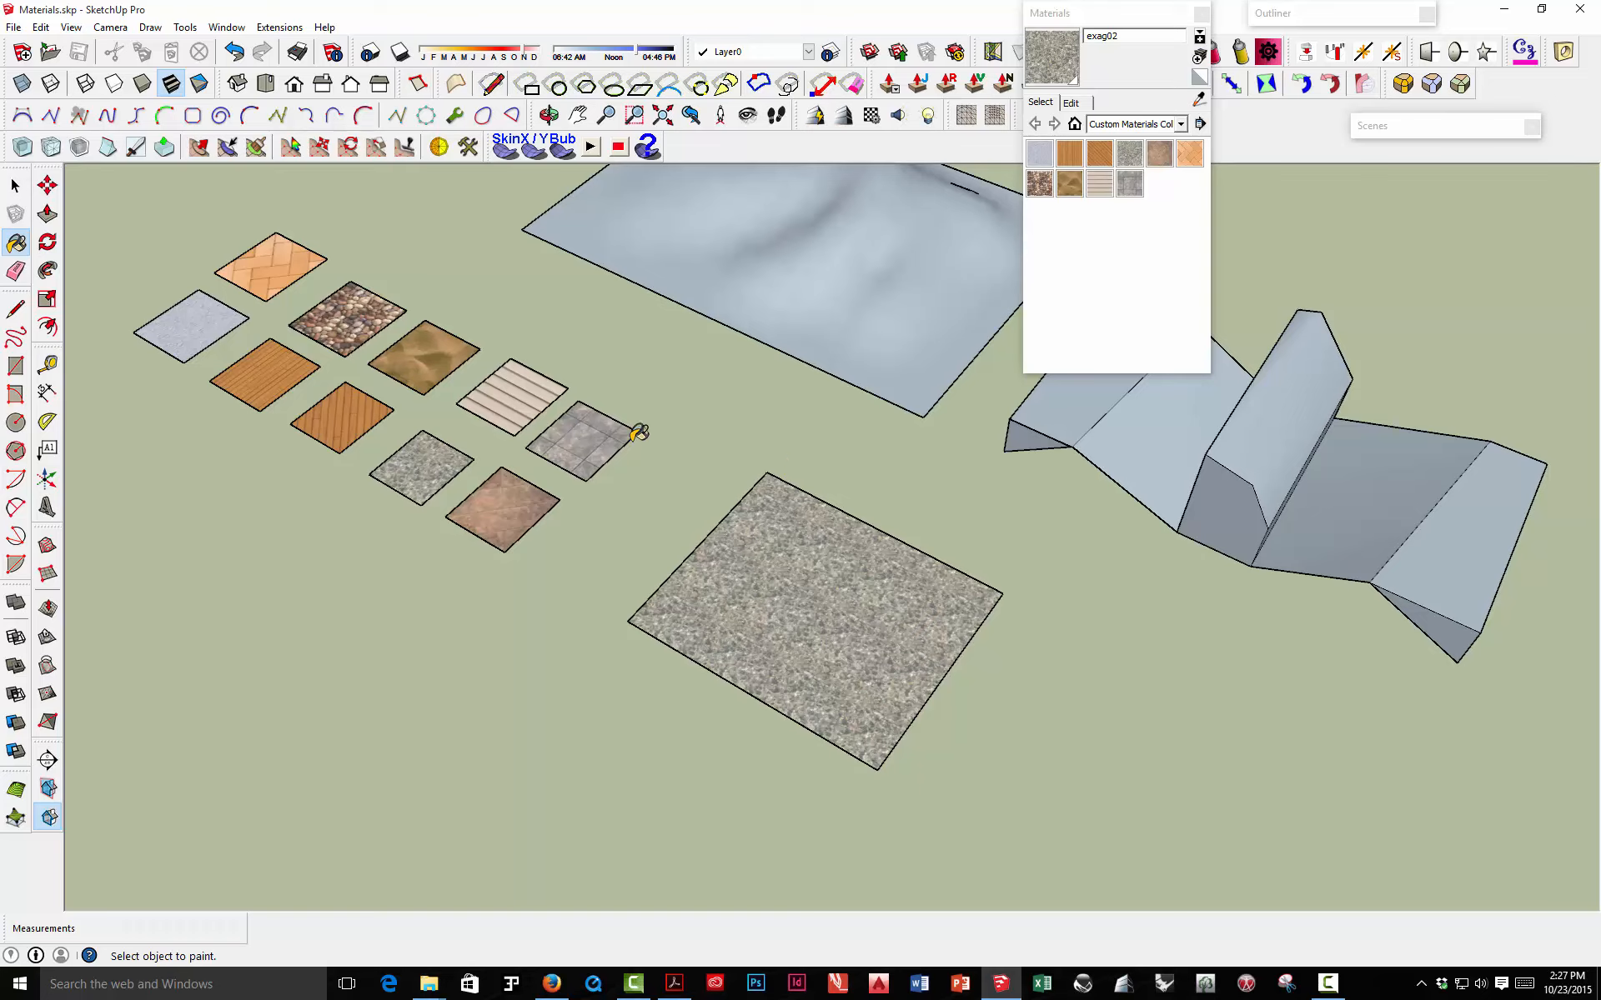
scroll(584, 429, down, 2)
middle_drag(641, 453, 605, 400)
scroll(738, 505, up, 3)
scroll(726, 499, up, 2)
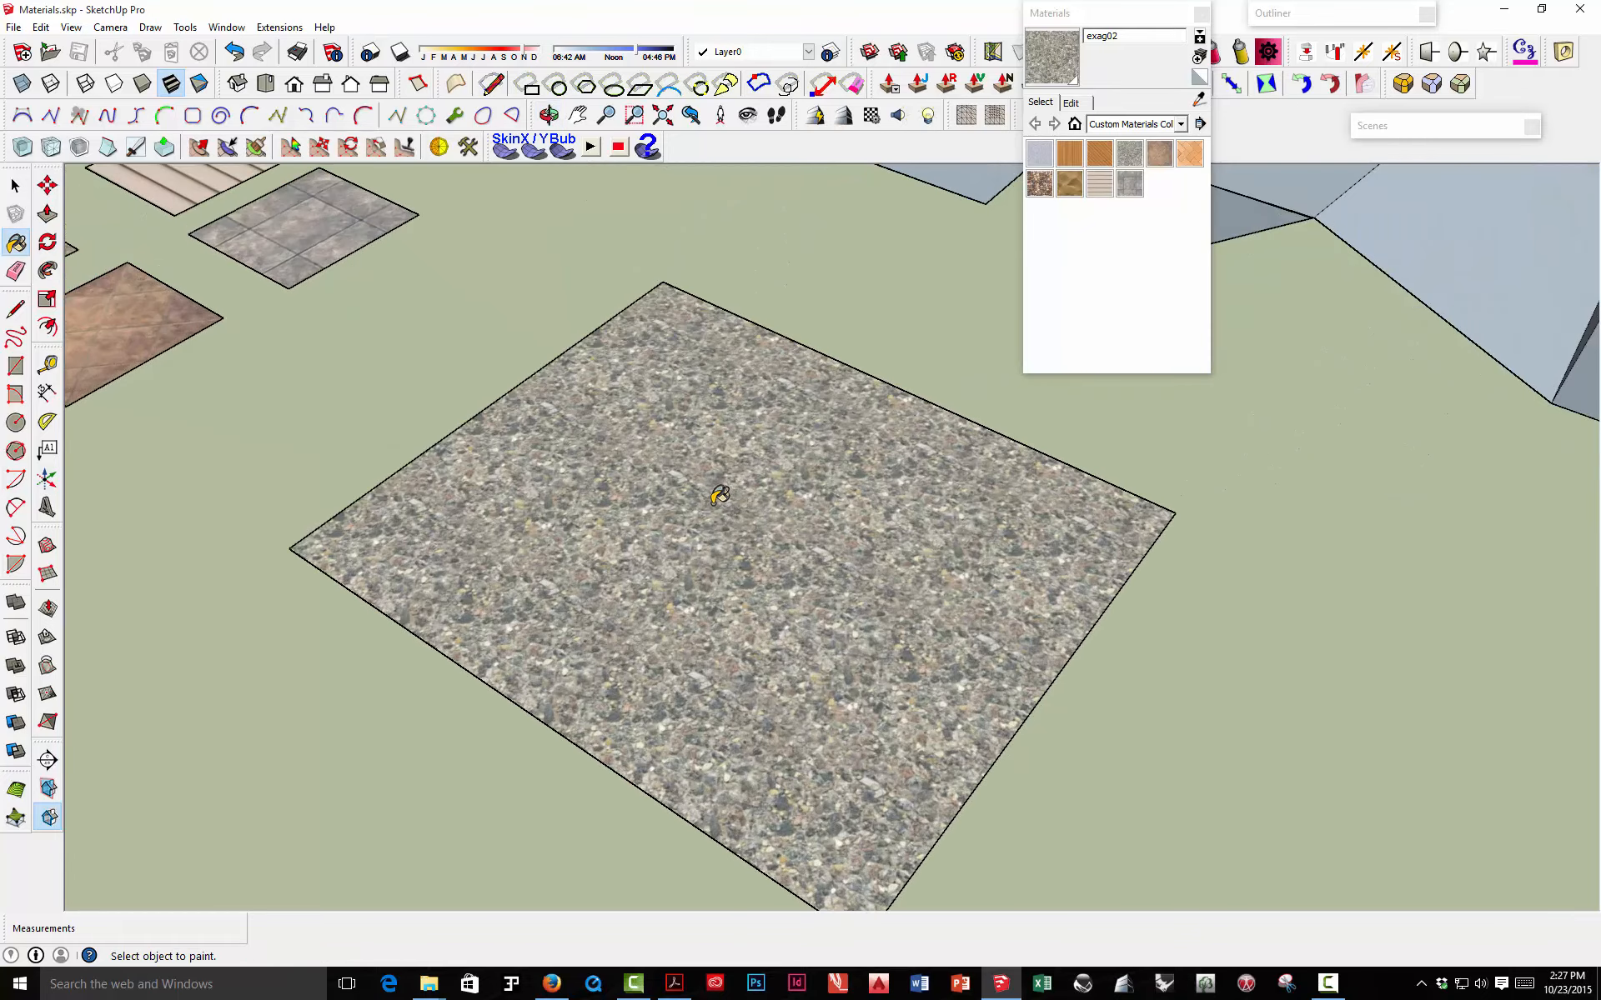
- Sample StoneHarborMoss and paint the large rectangle with it, and cover it with sand008 sampled from the sand swatch
scroll(658, 446, down, 2)
alt+click(461, 297)
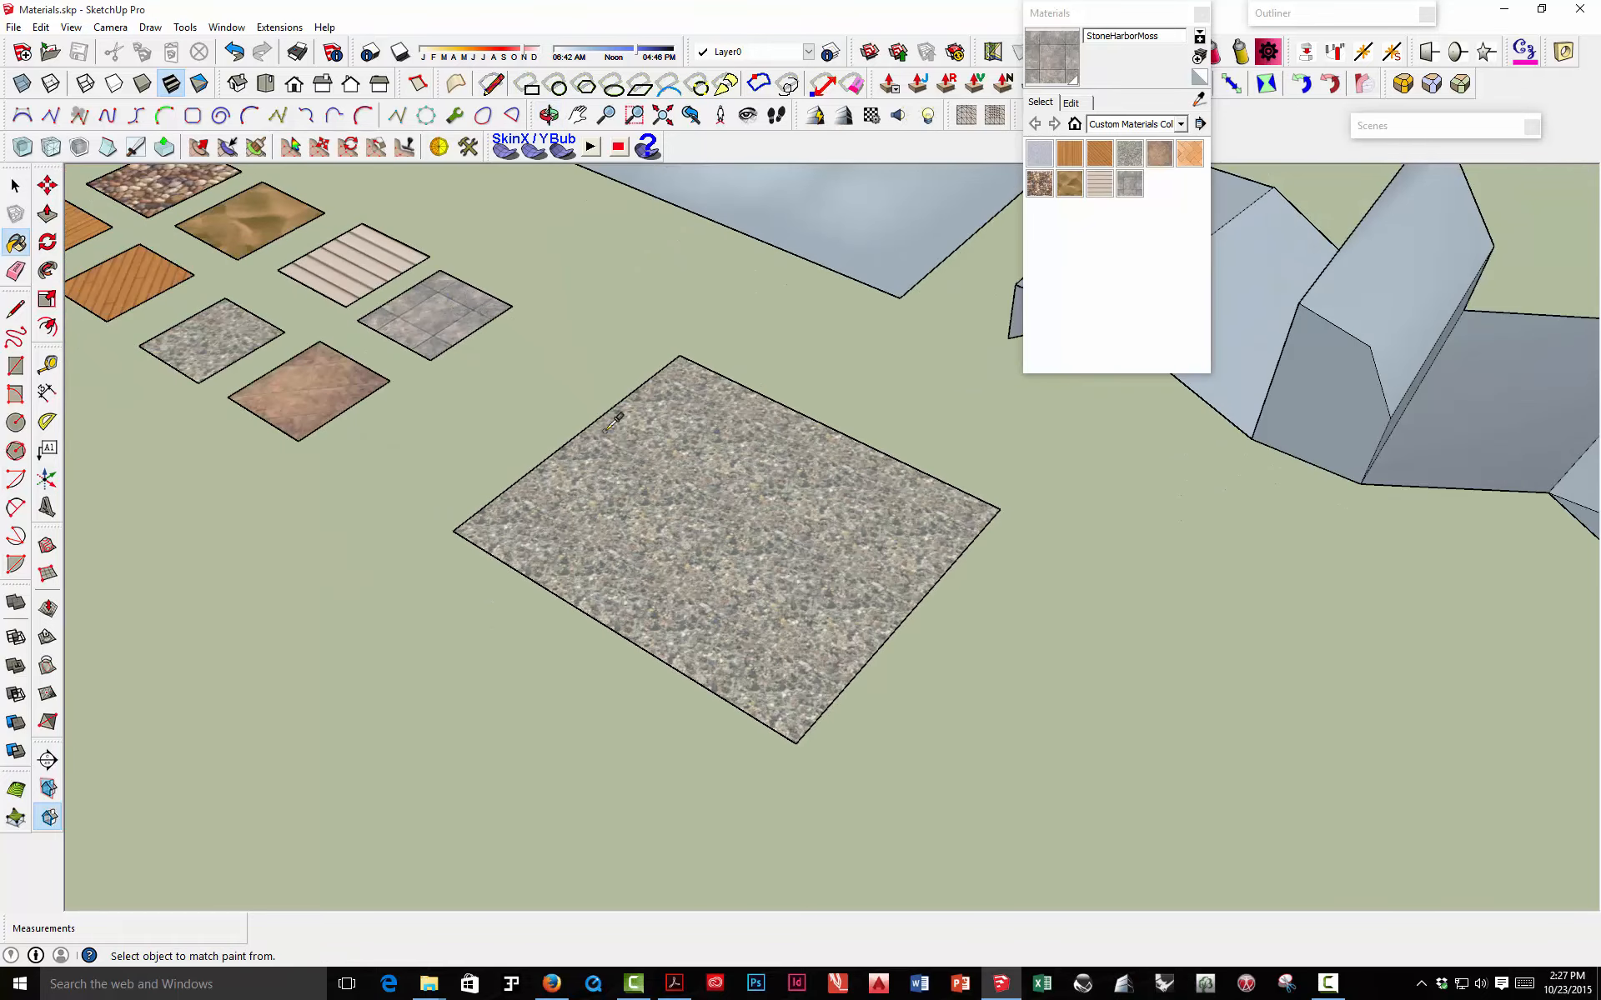
click(692, 517)
scroll(734, 517, up, 3)
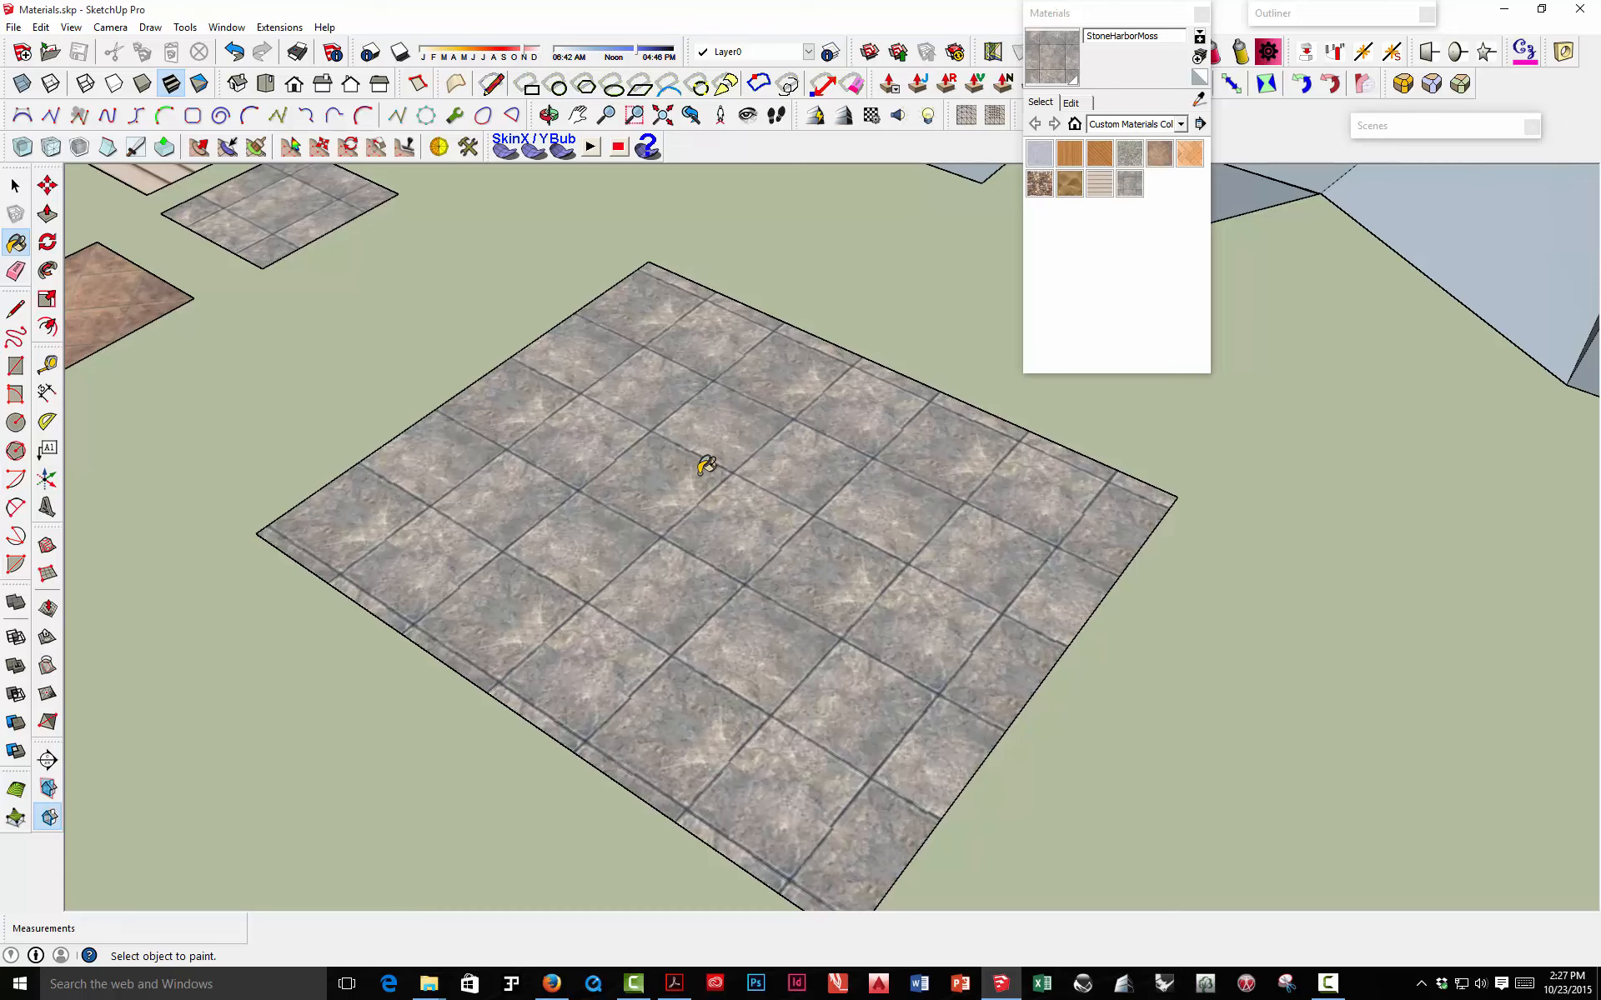
scroll(704, 459, down, 3)
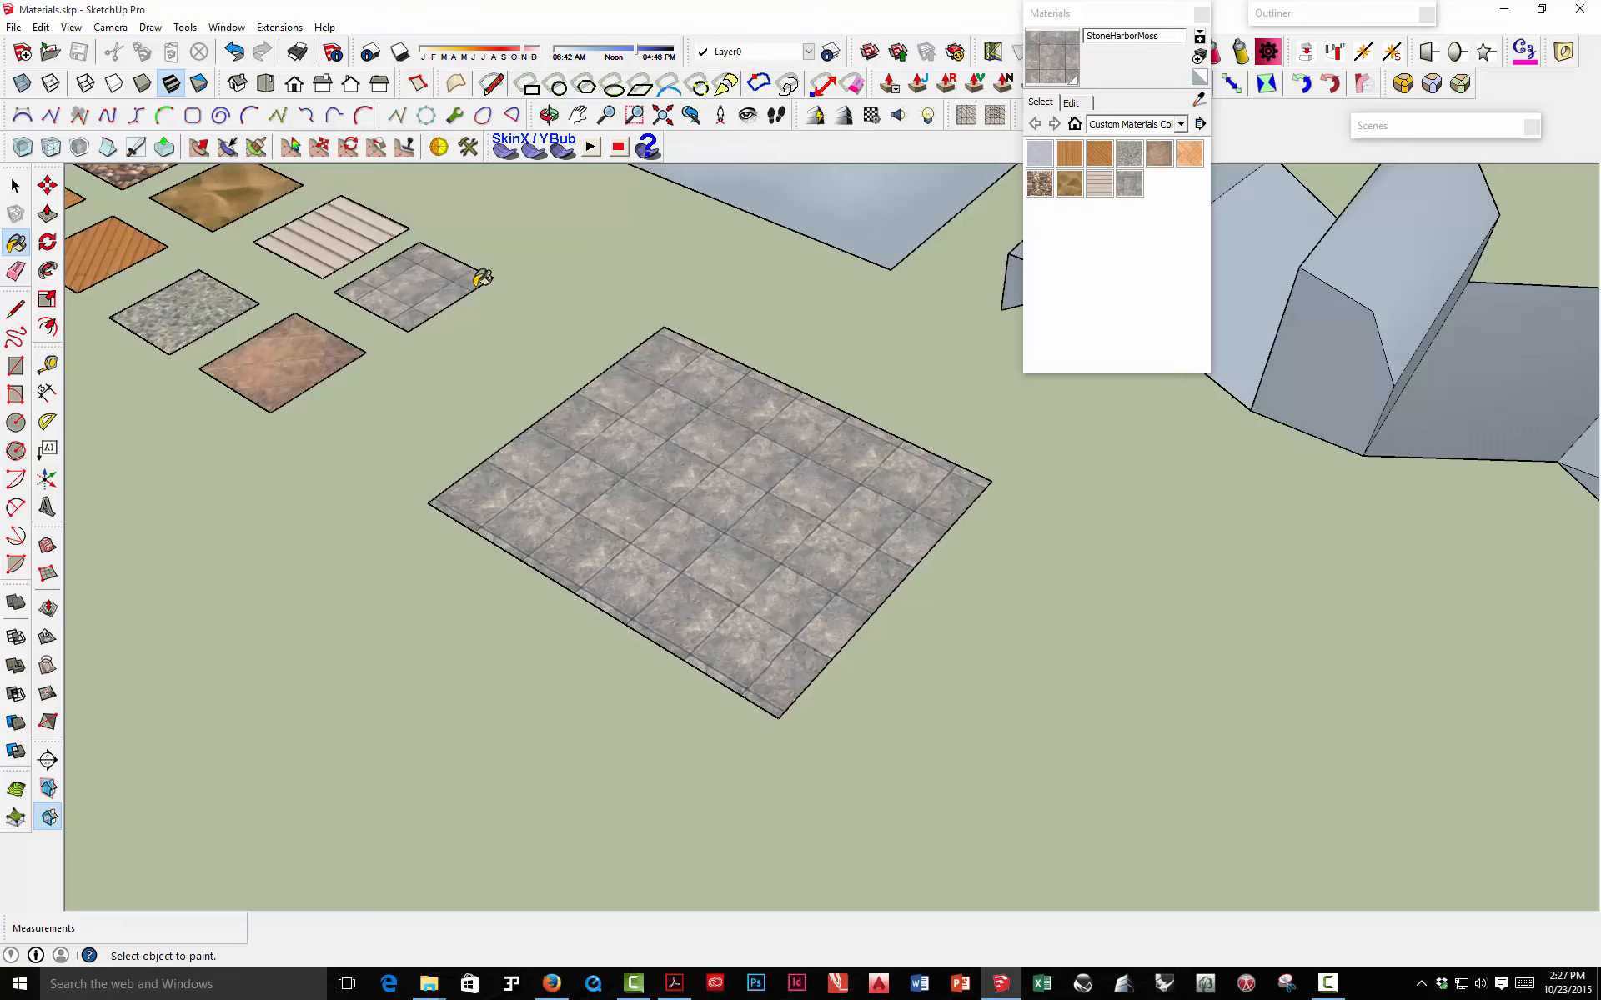
alt+click(225, 182)
click(579, 401)
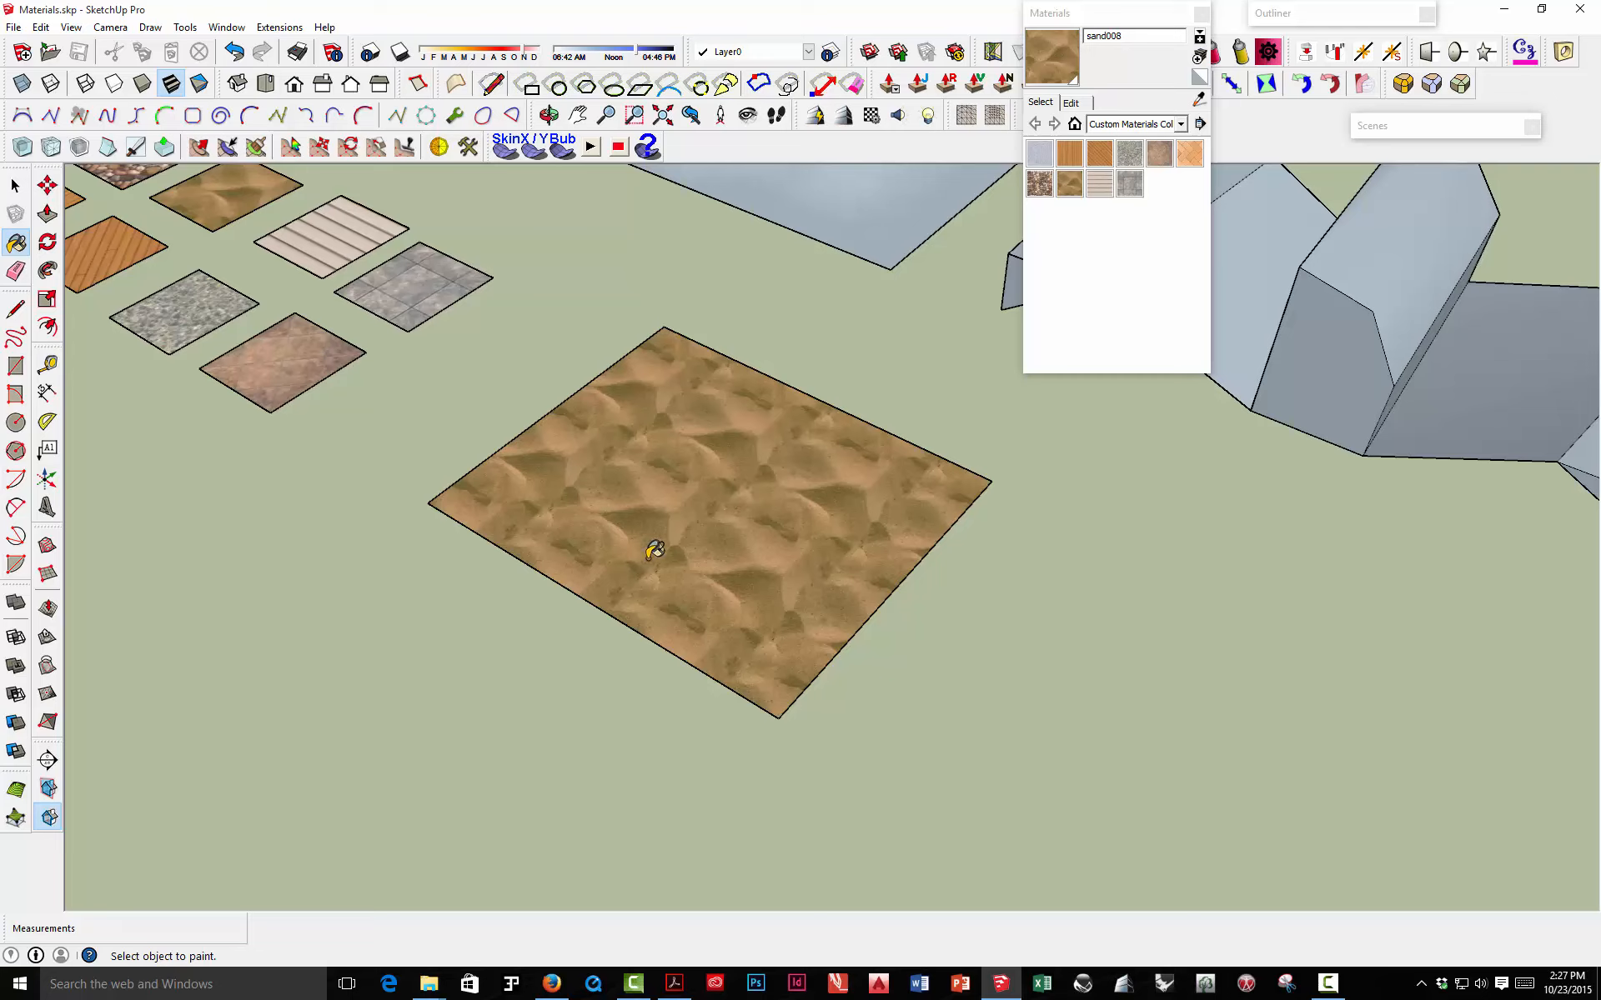
- Sample the StoneHarborMoss material from its swatch and paint the sand-covered rectangle with it
key(alt)
alt+click(406, 278)
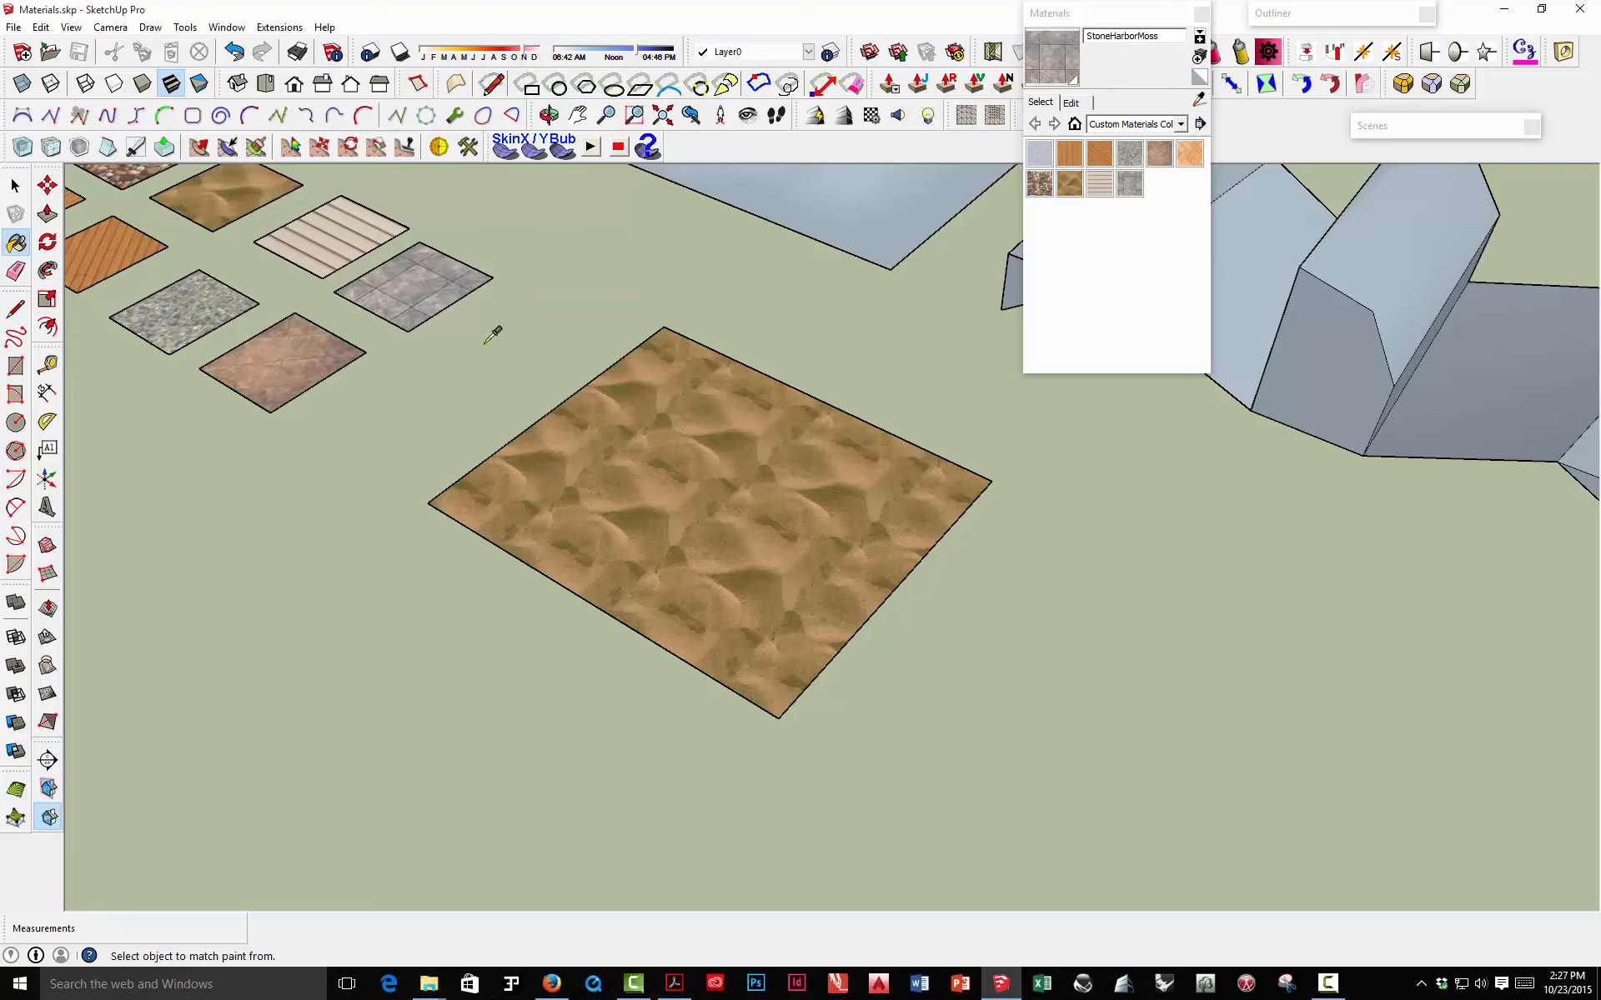
click(615, 448)
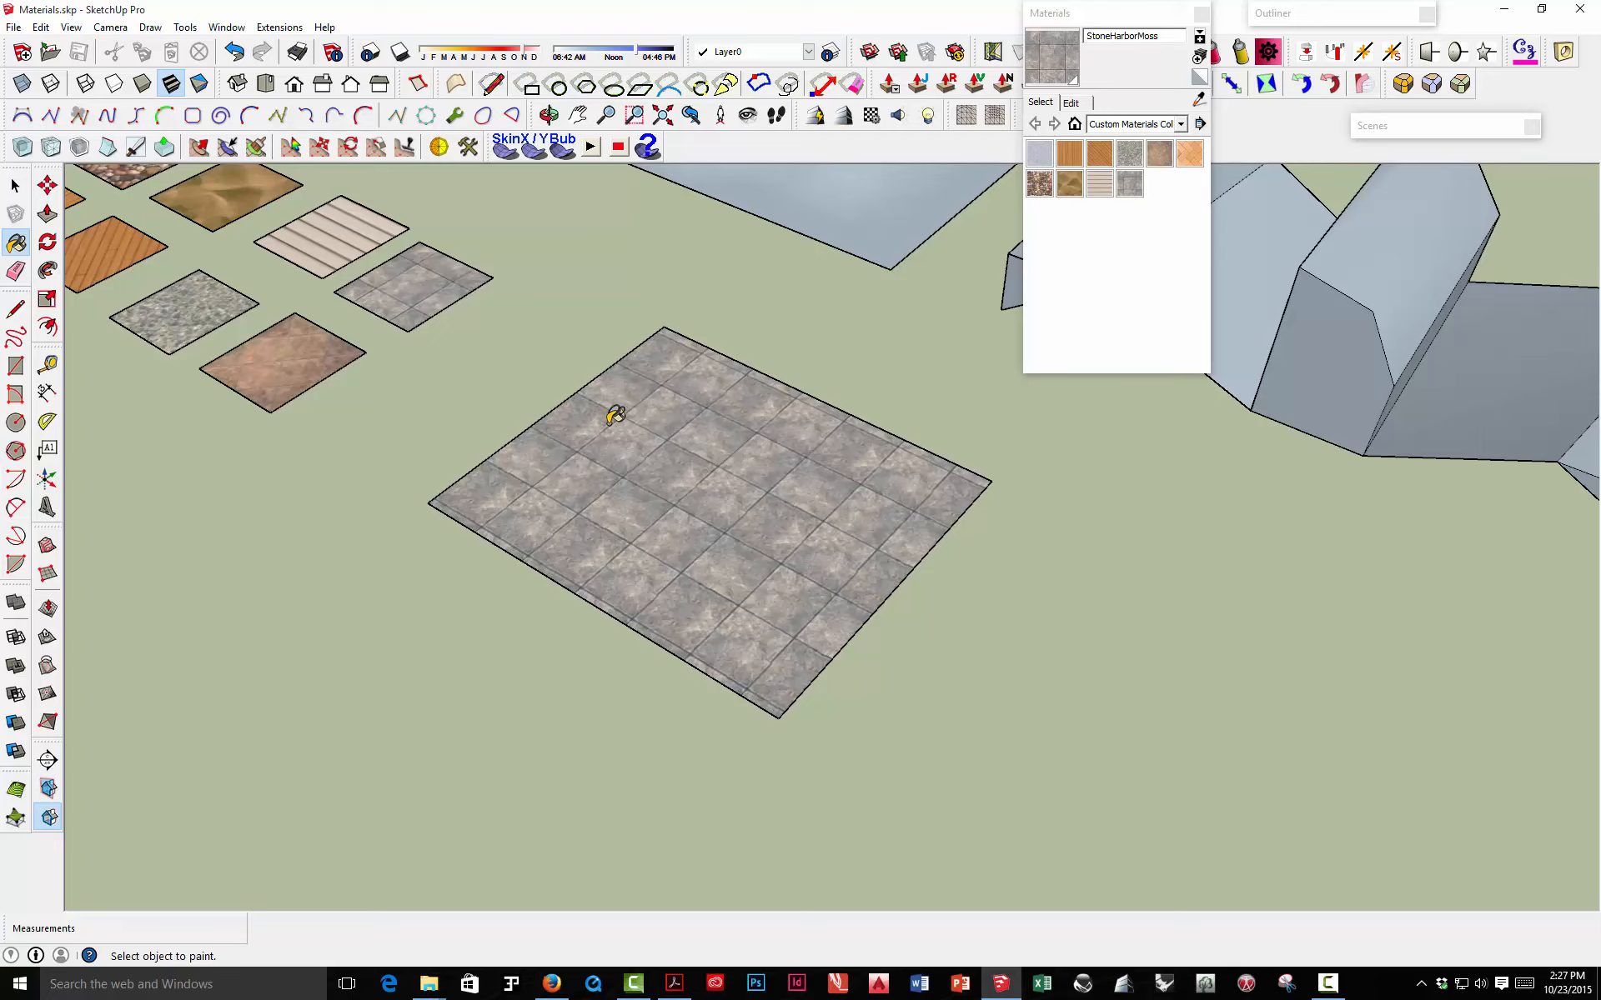
- Draw a closed L-shaped face beside the tiled rectangle, about 38 feet along its longest side and 13 feet 4 inches across its narrow end
scroll(692, 466, down, 2)
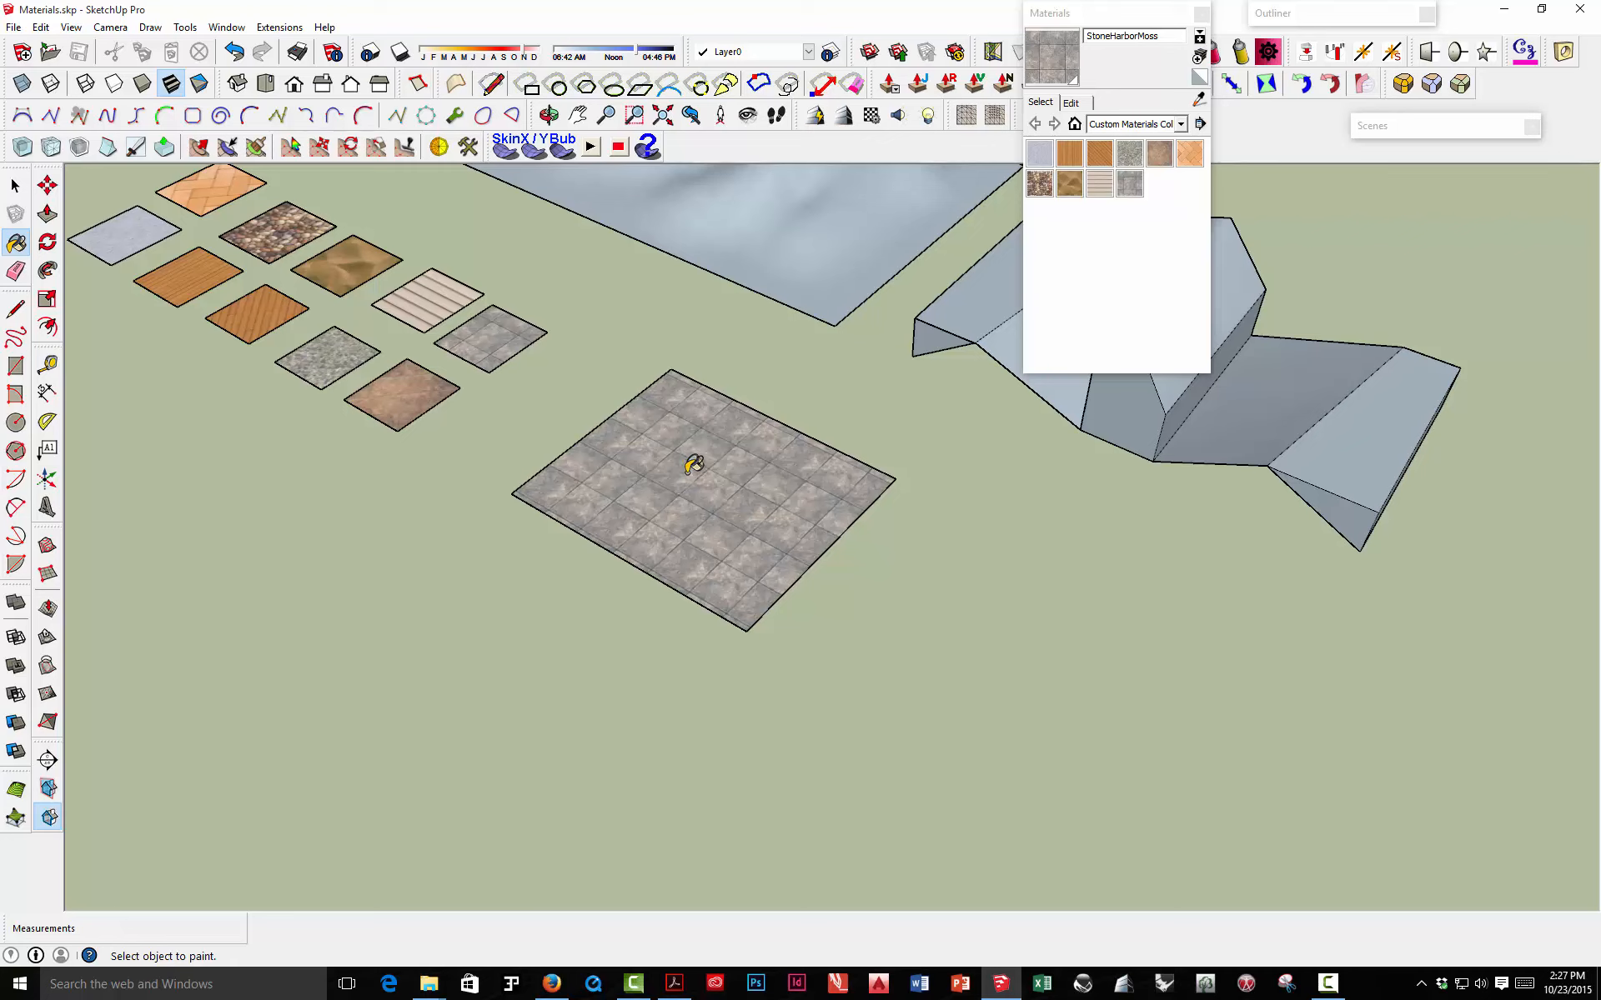
scroll(692, 465, down, 1)
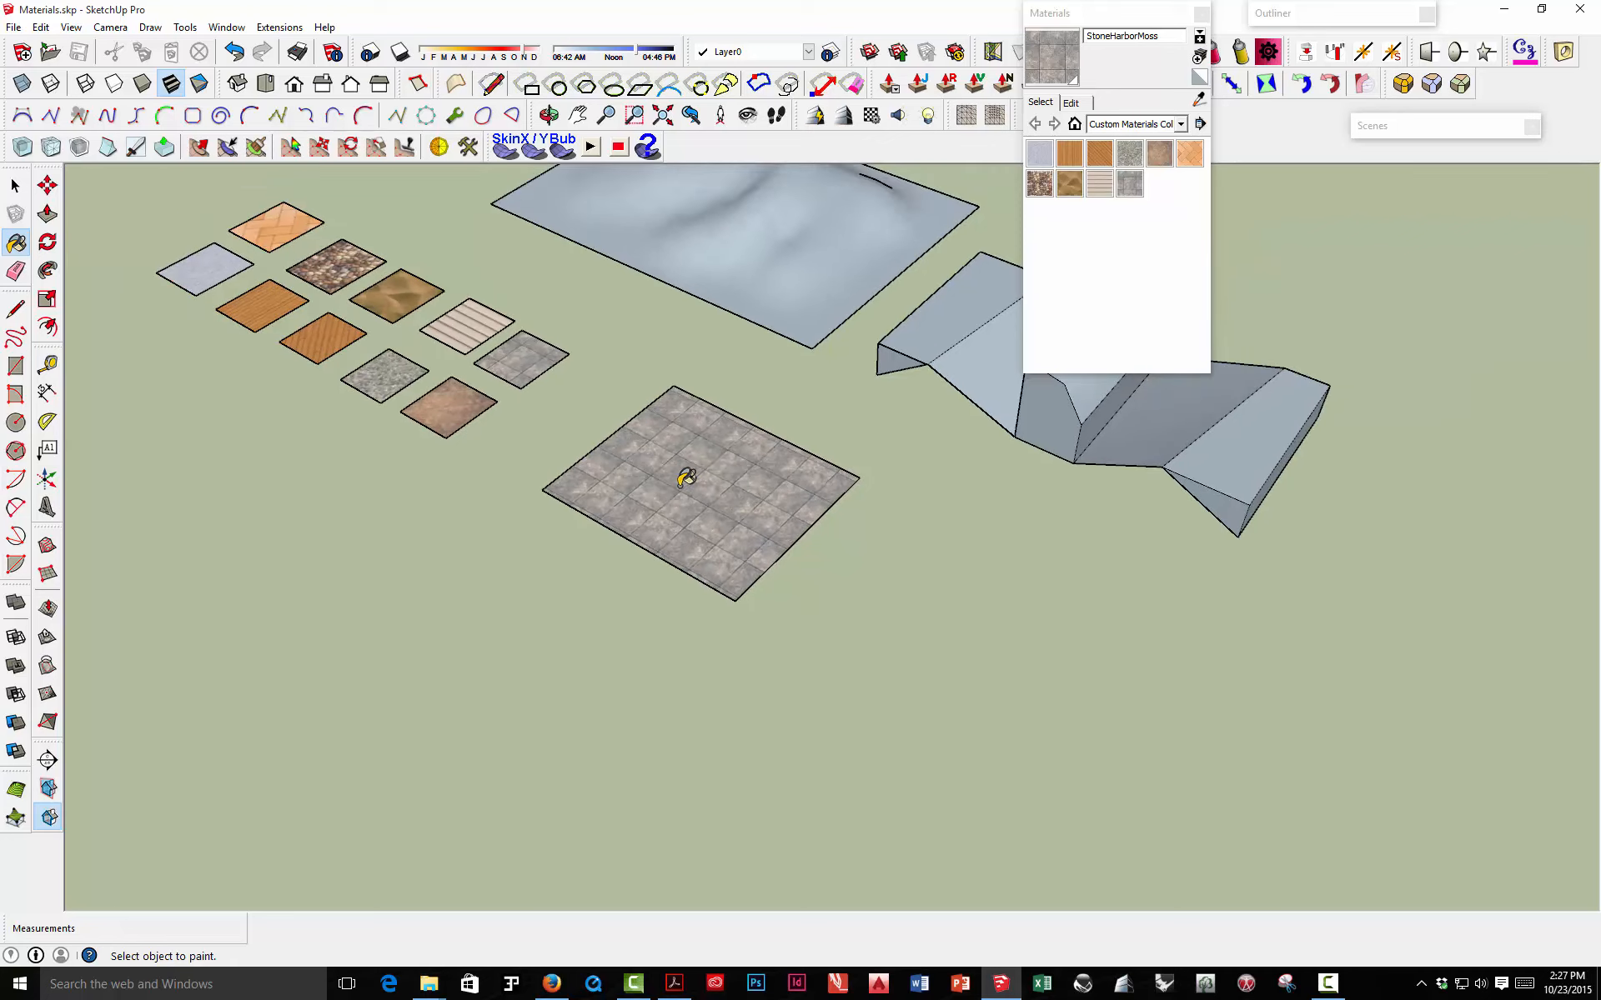
click(16, 310)
click(906, 493)
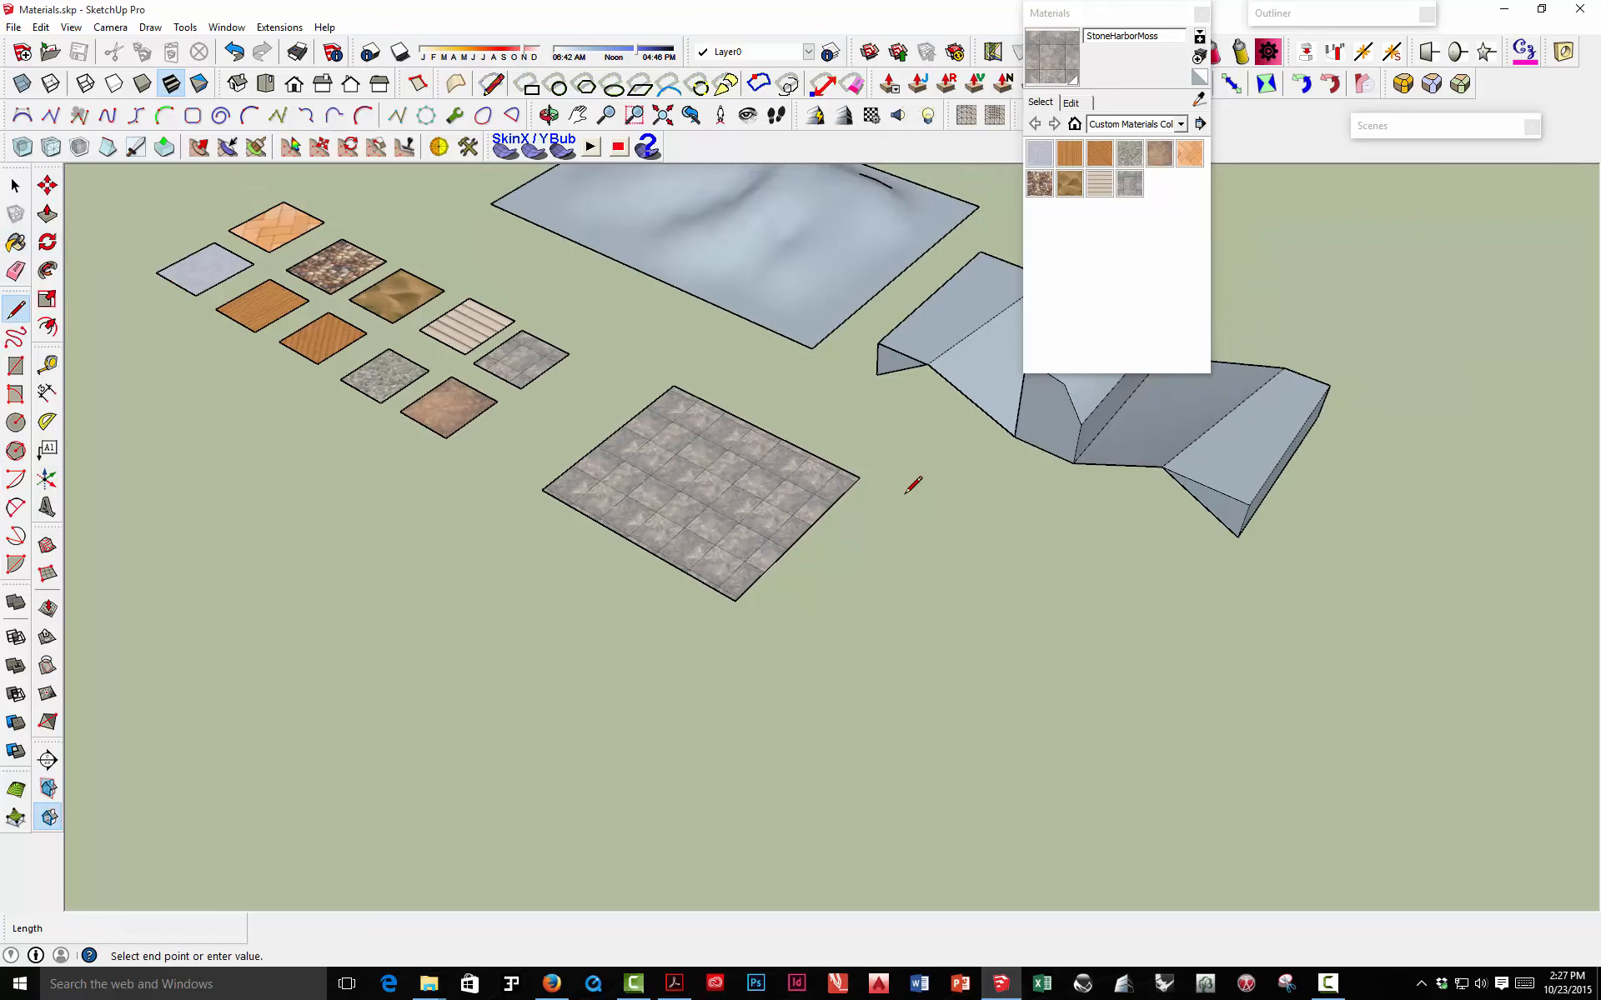
click(941, 634)
click(1128, 614)
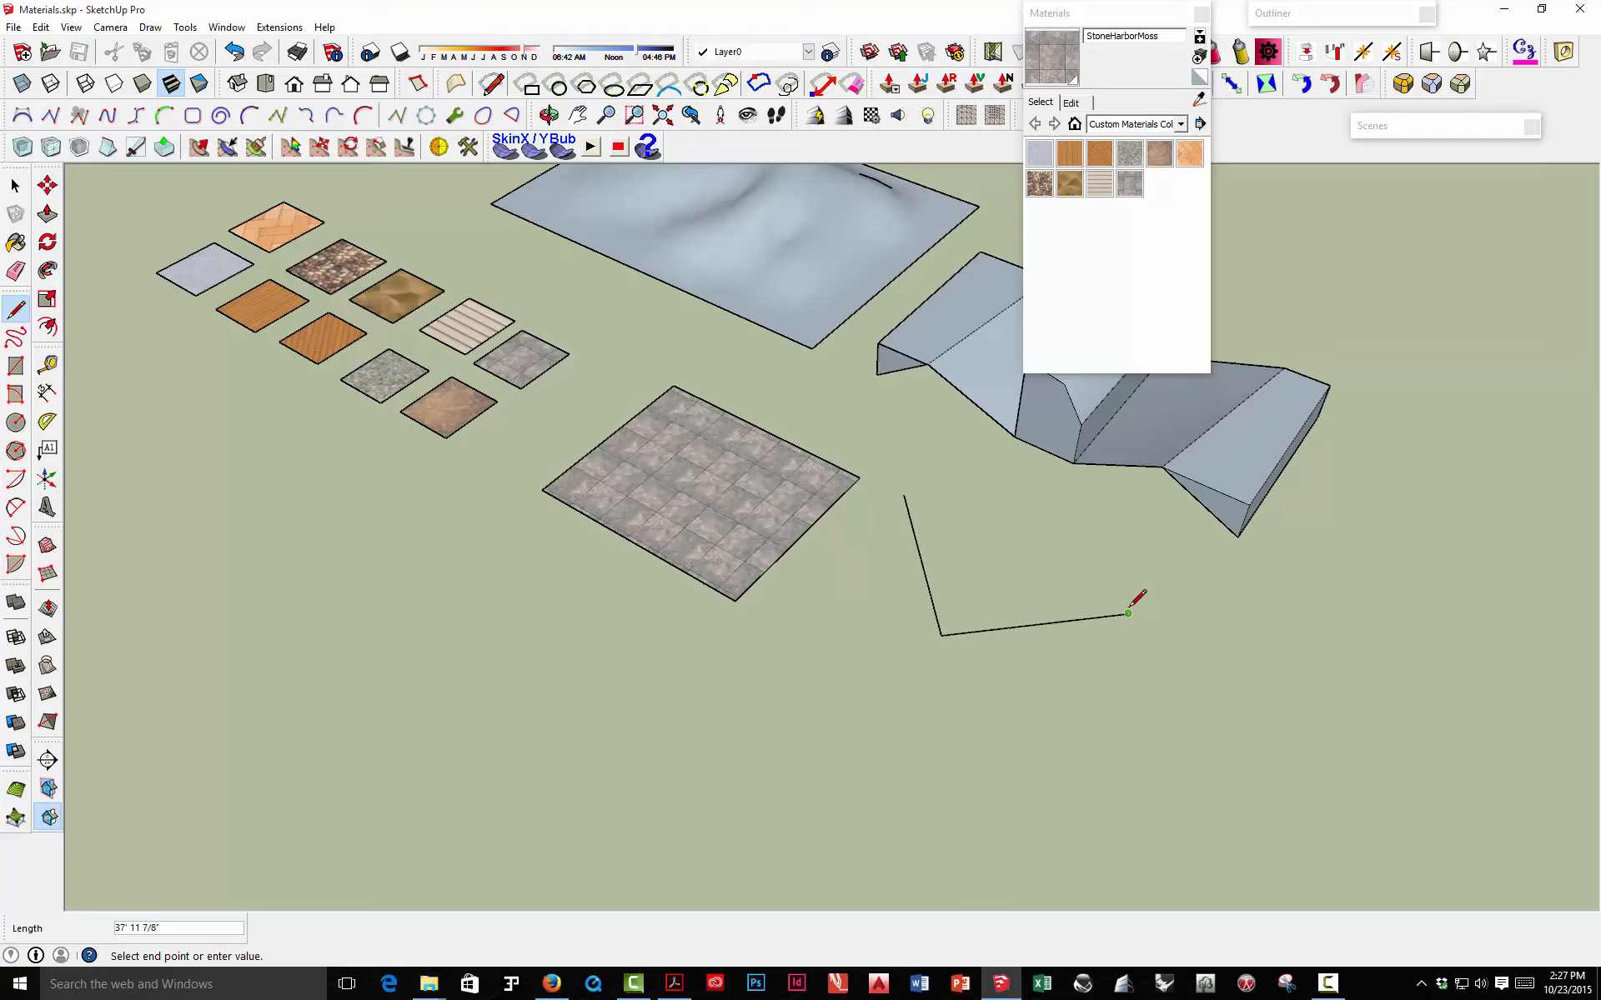
click(1087, 511)
click(974, 524)
scroll(963, 484, up, 3)
key(shift)
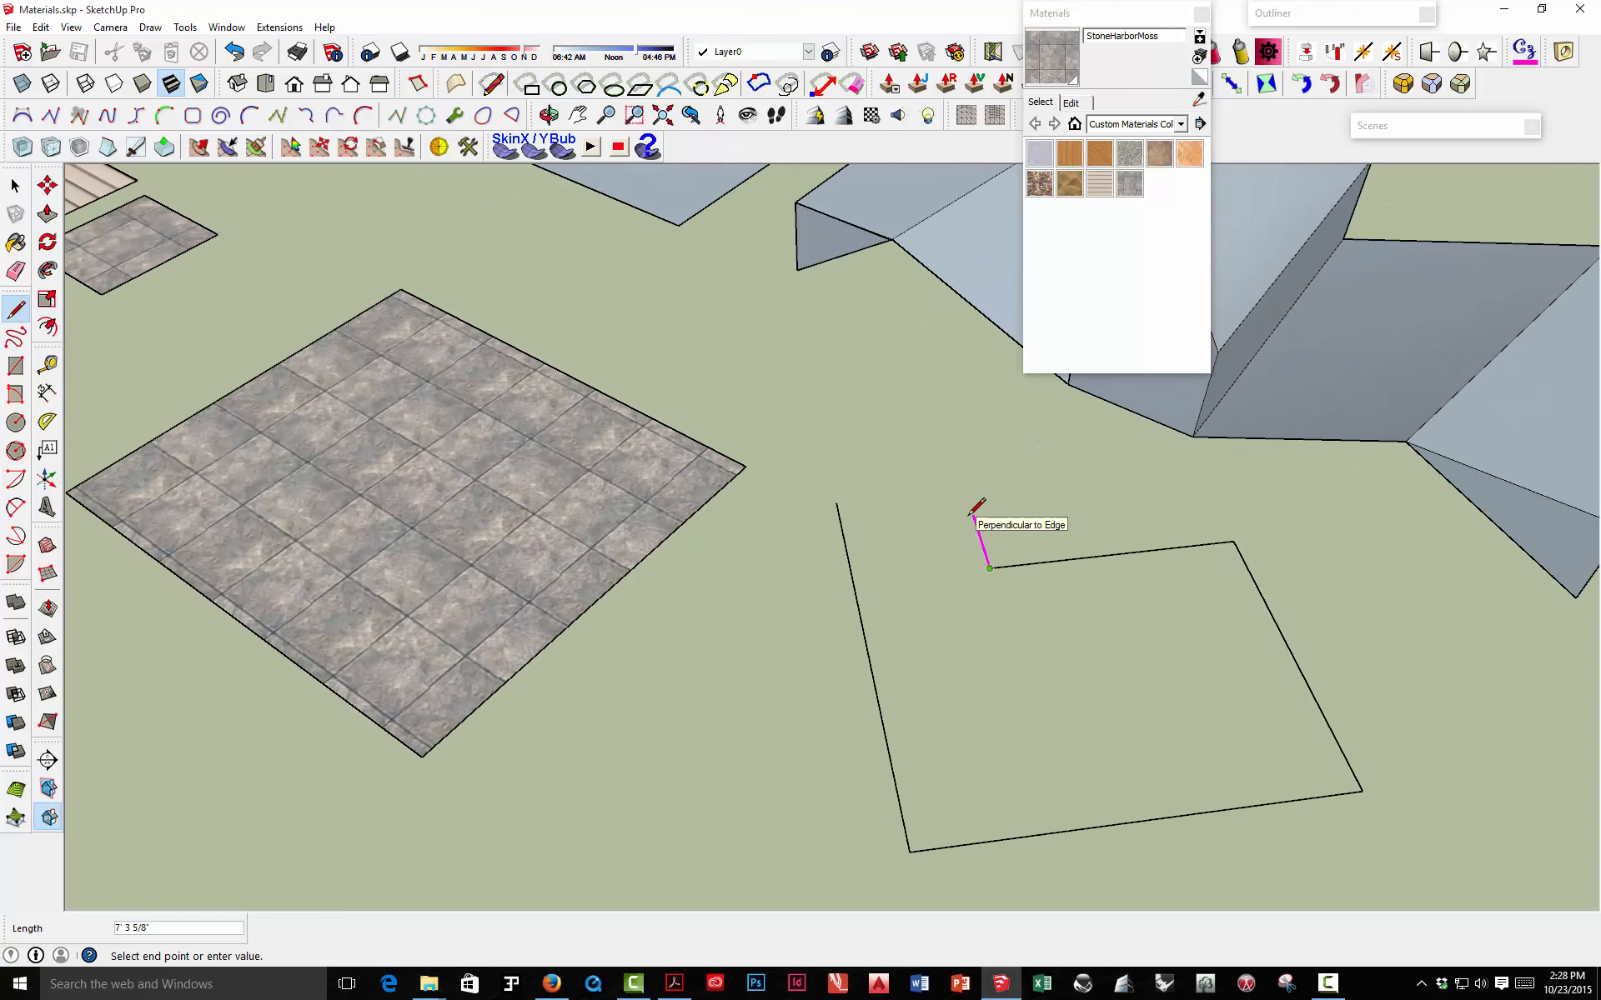
click(837, 501)
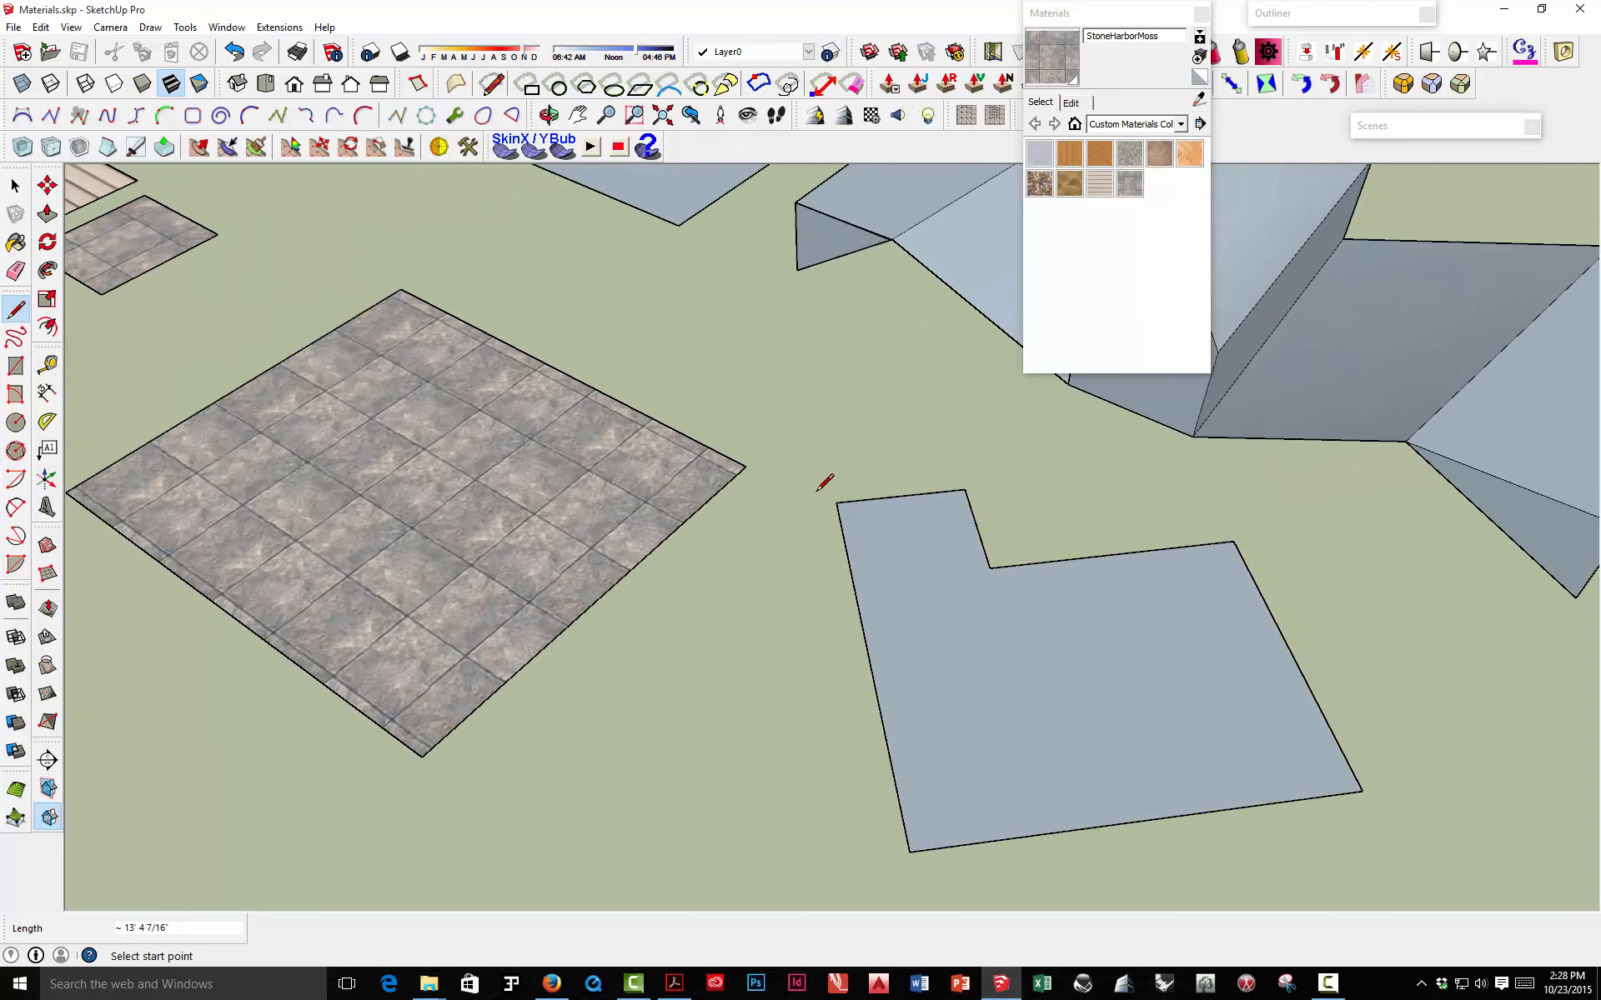
- Paint the new L-shaped face with the StoneHarborMoss material
scroll(745, 461, down, 3)
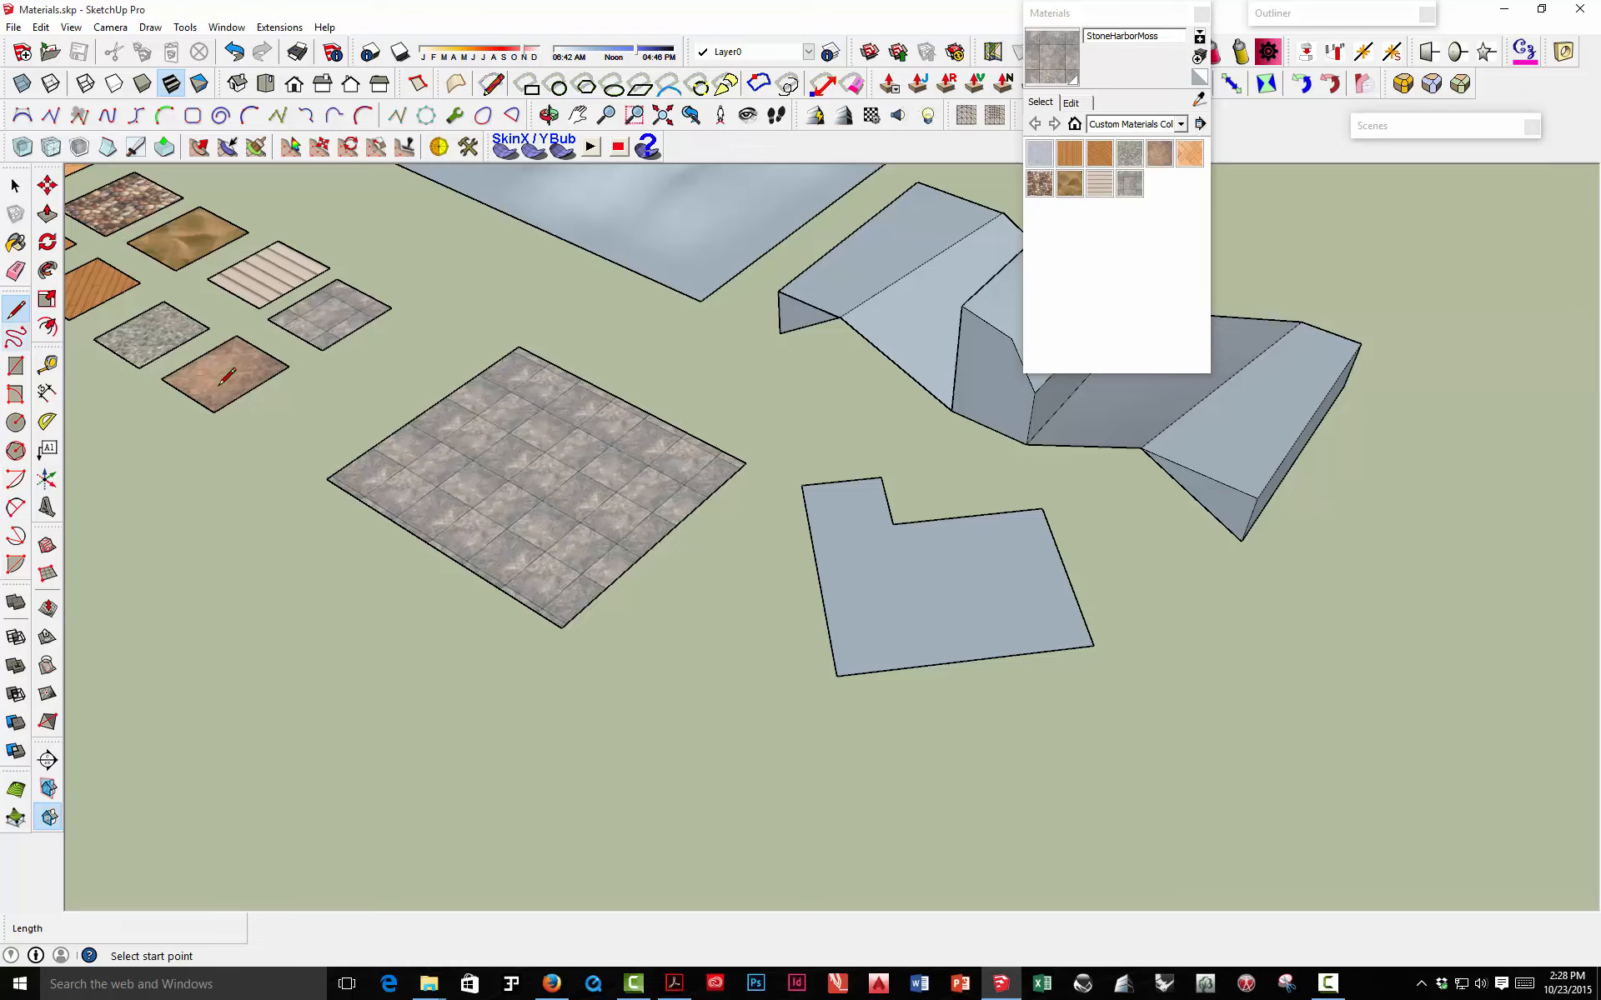
click(16, 241)
click(882, 530)
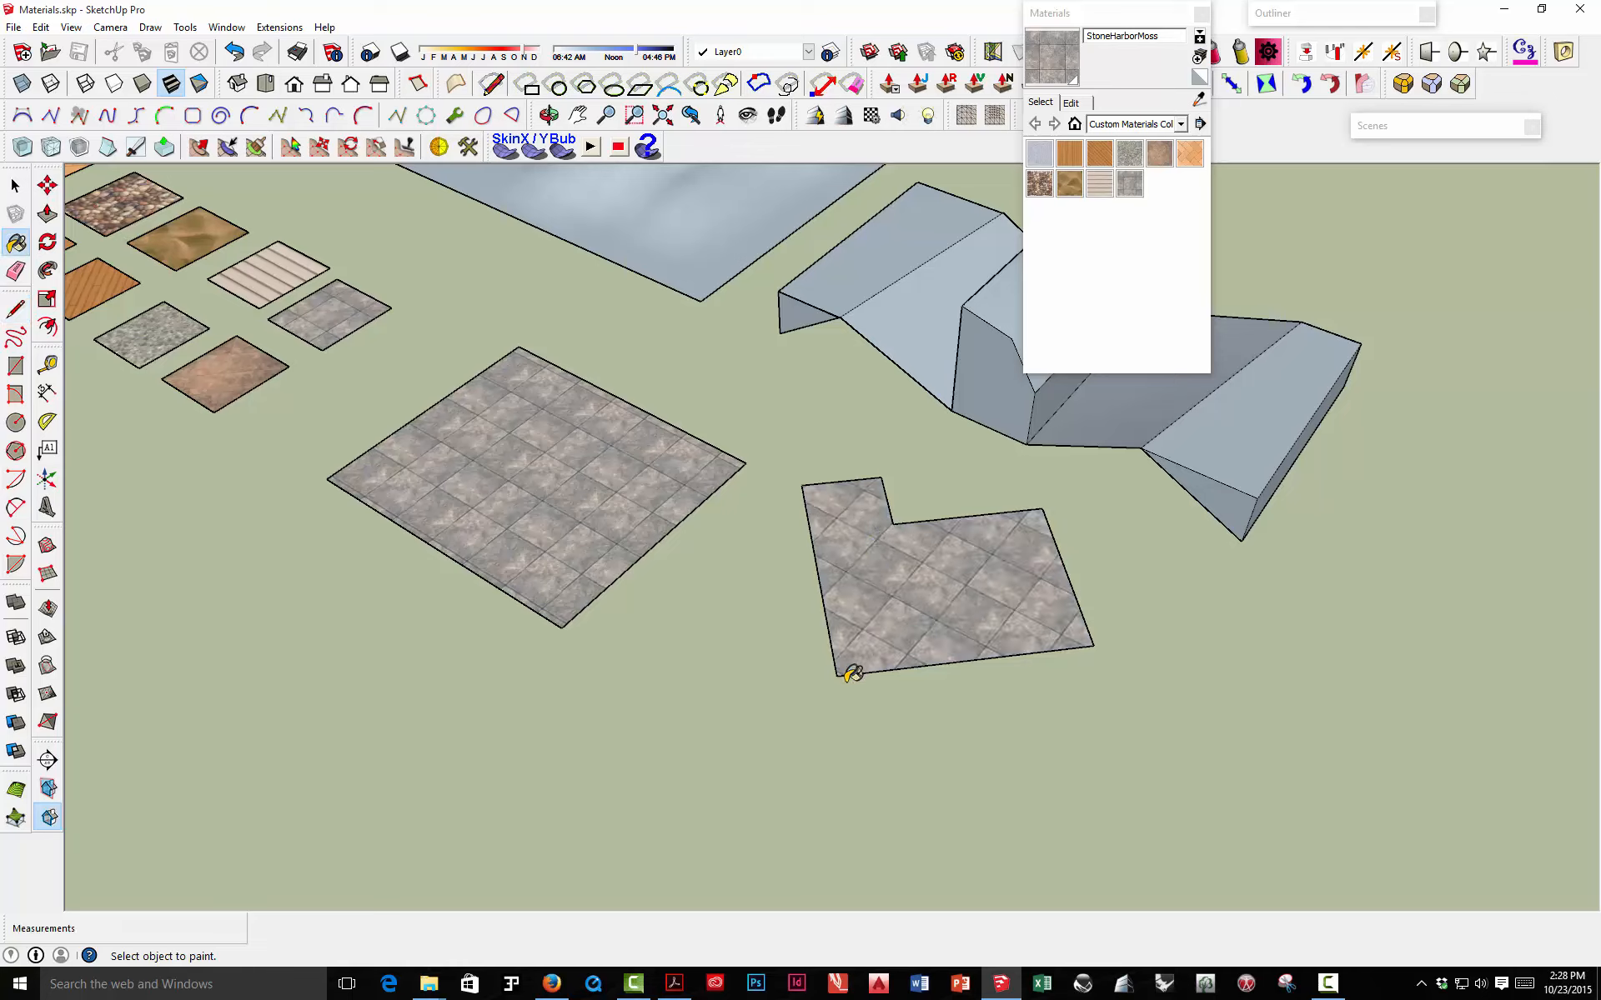
- Start positioning the stone texture on the L-shaped face, and shift the texture slightly across the face
scroll(915, 575, up, 3)
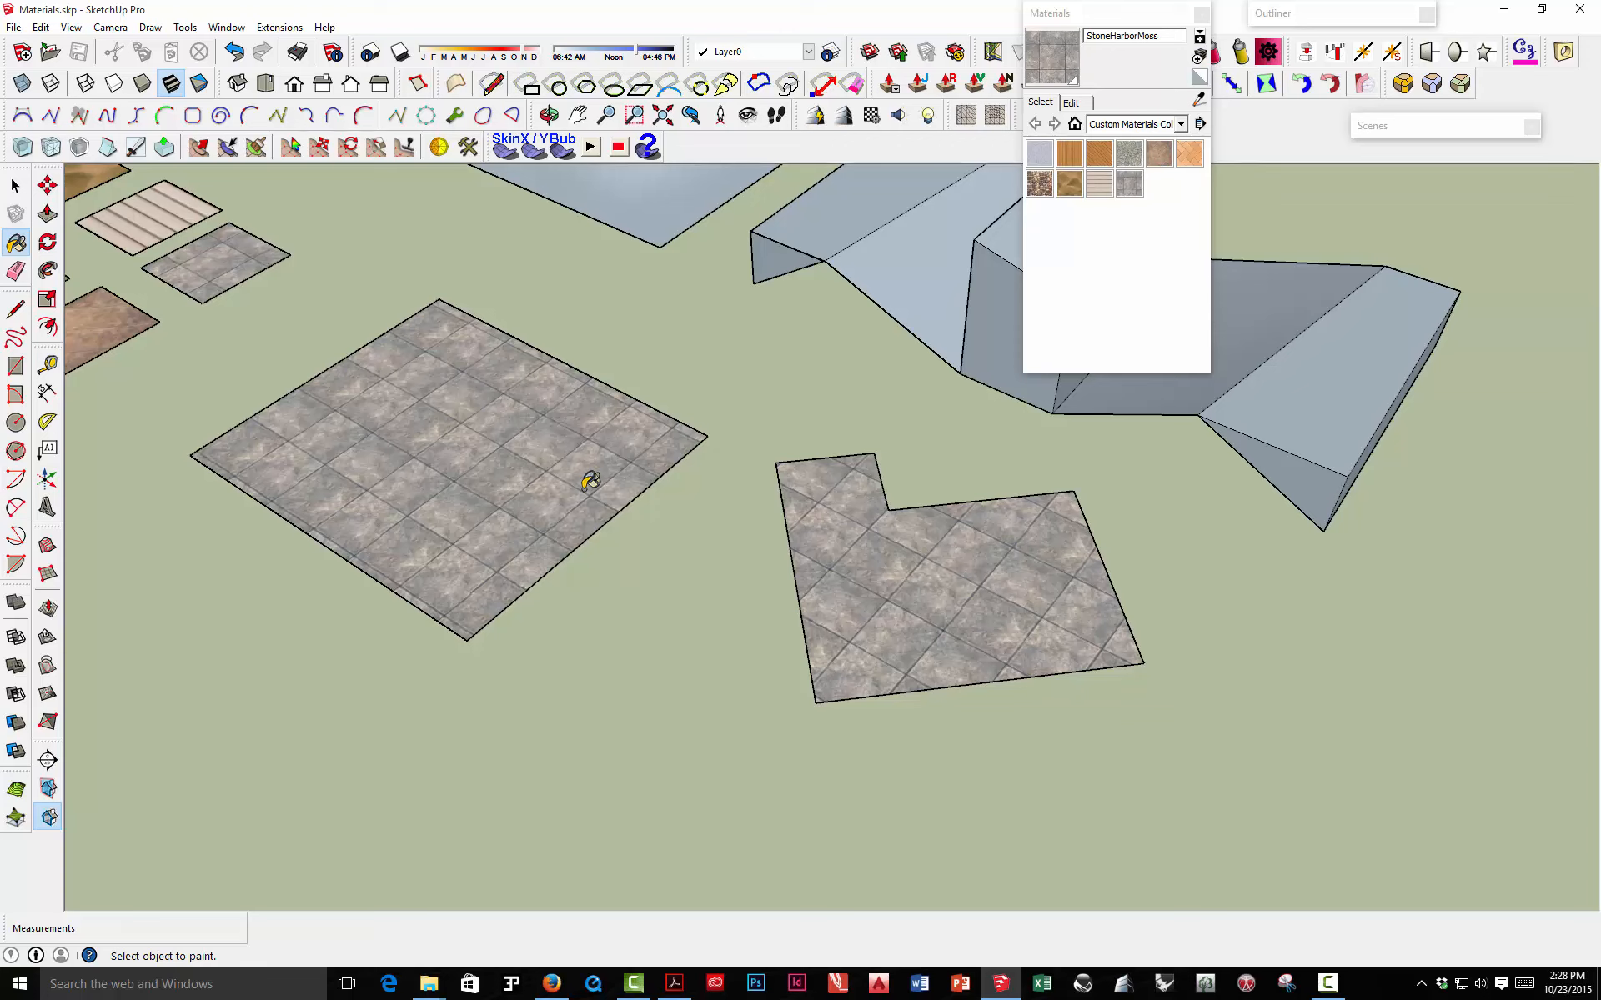
right_click(918, 589)
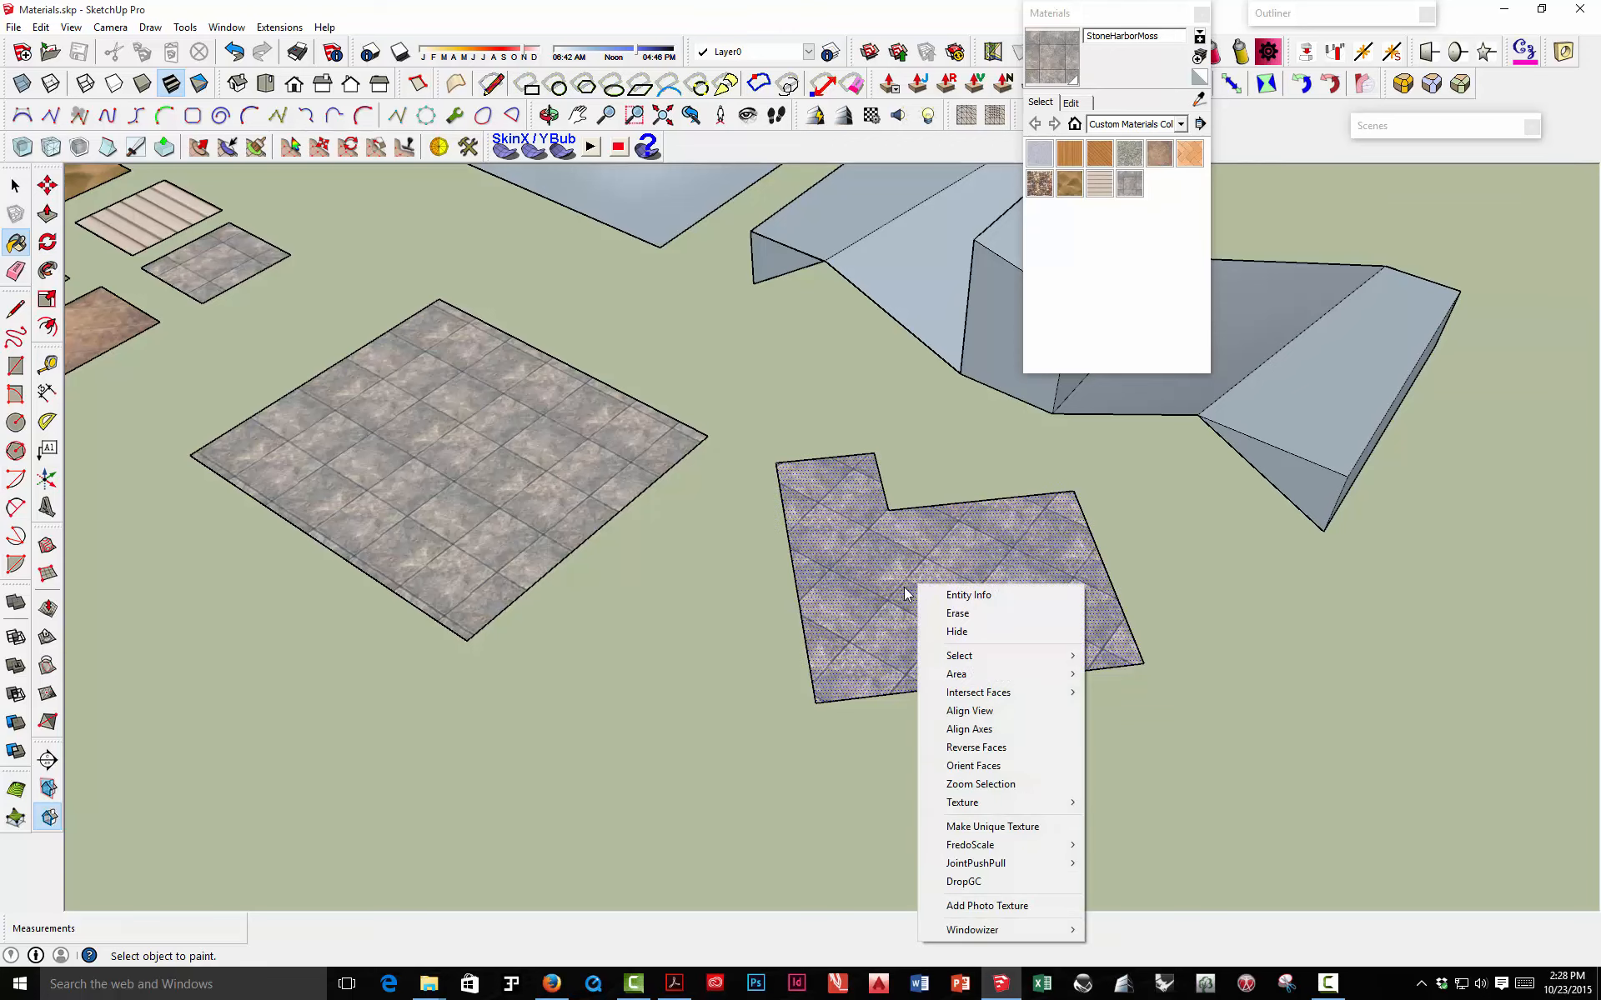
mouse_move(919, 804)
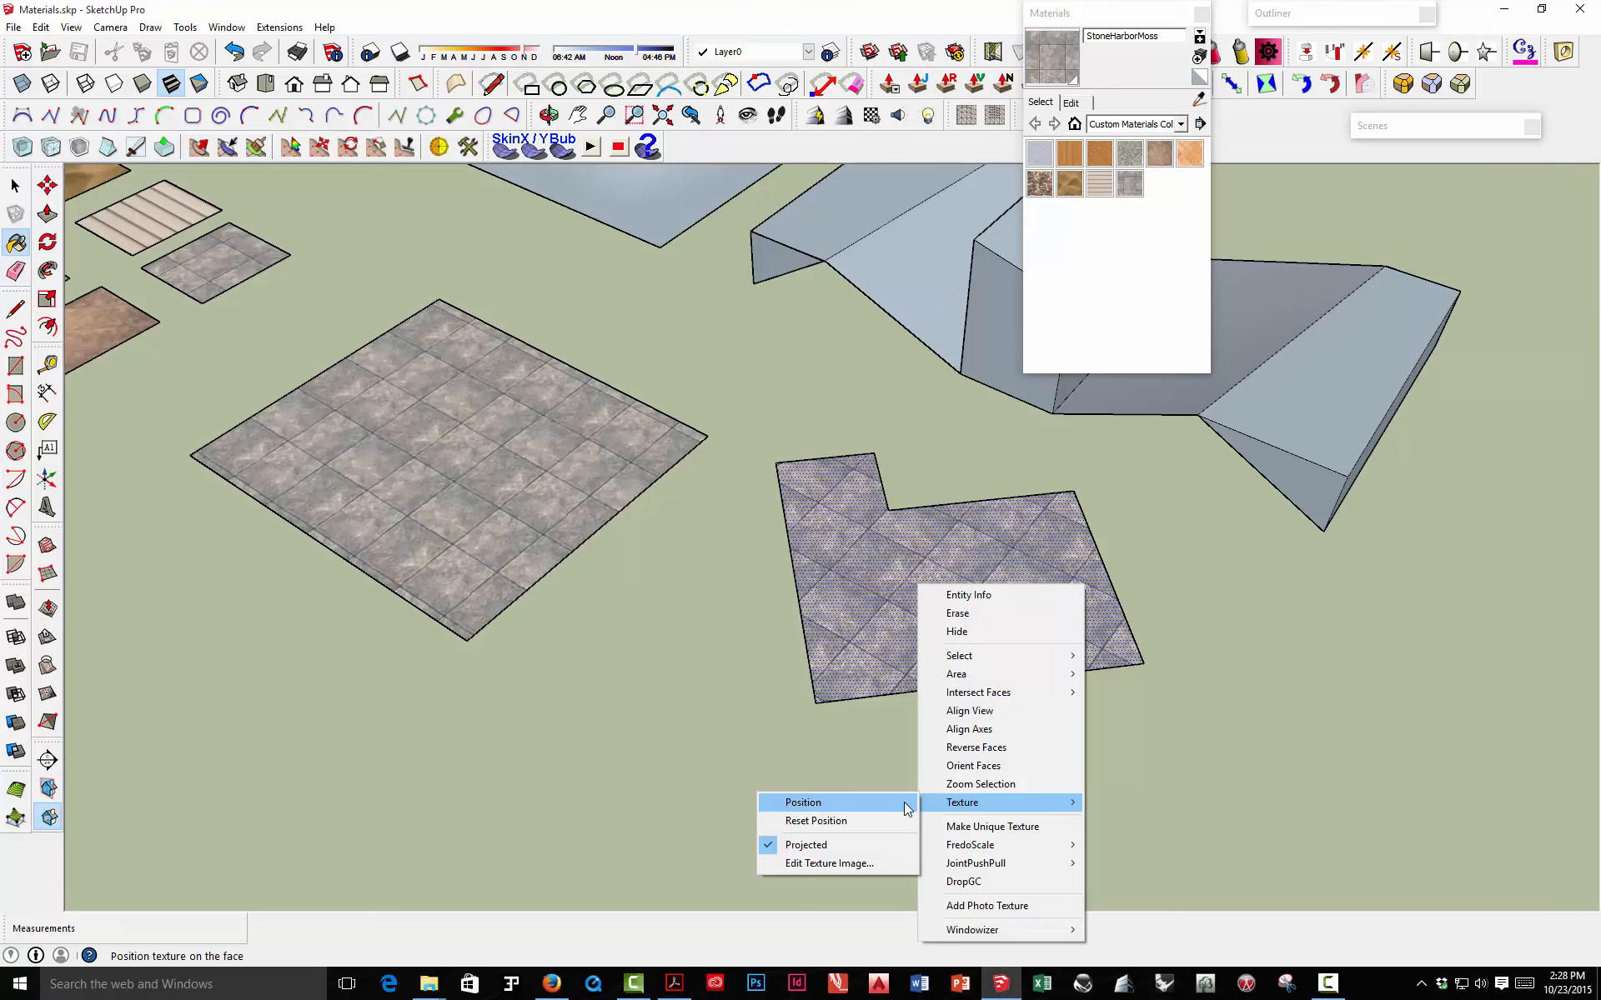
click(907, 809)
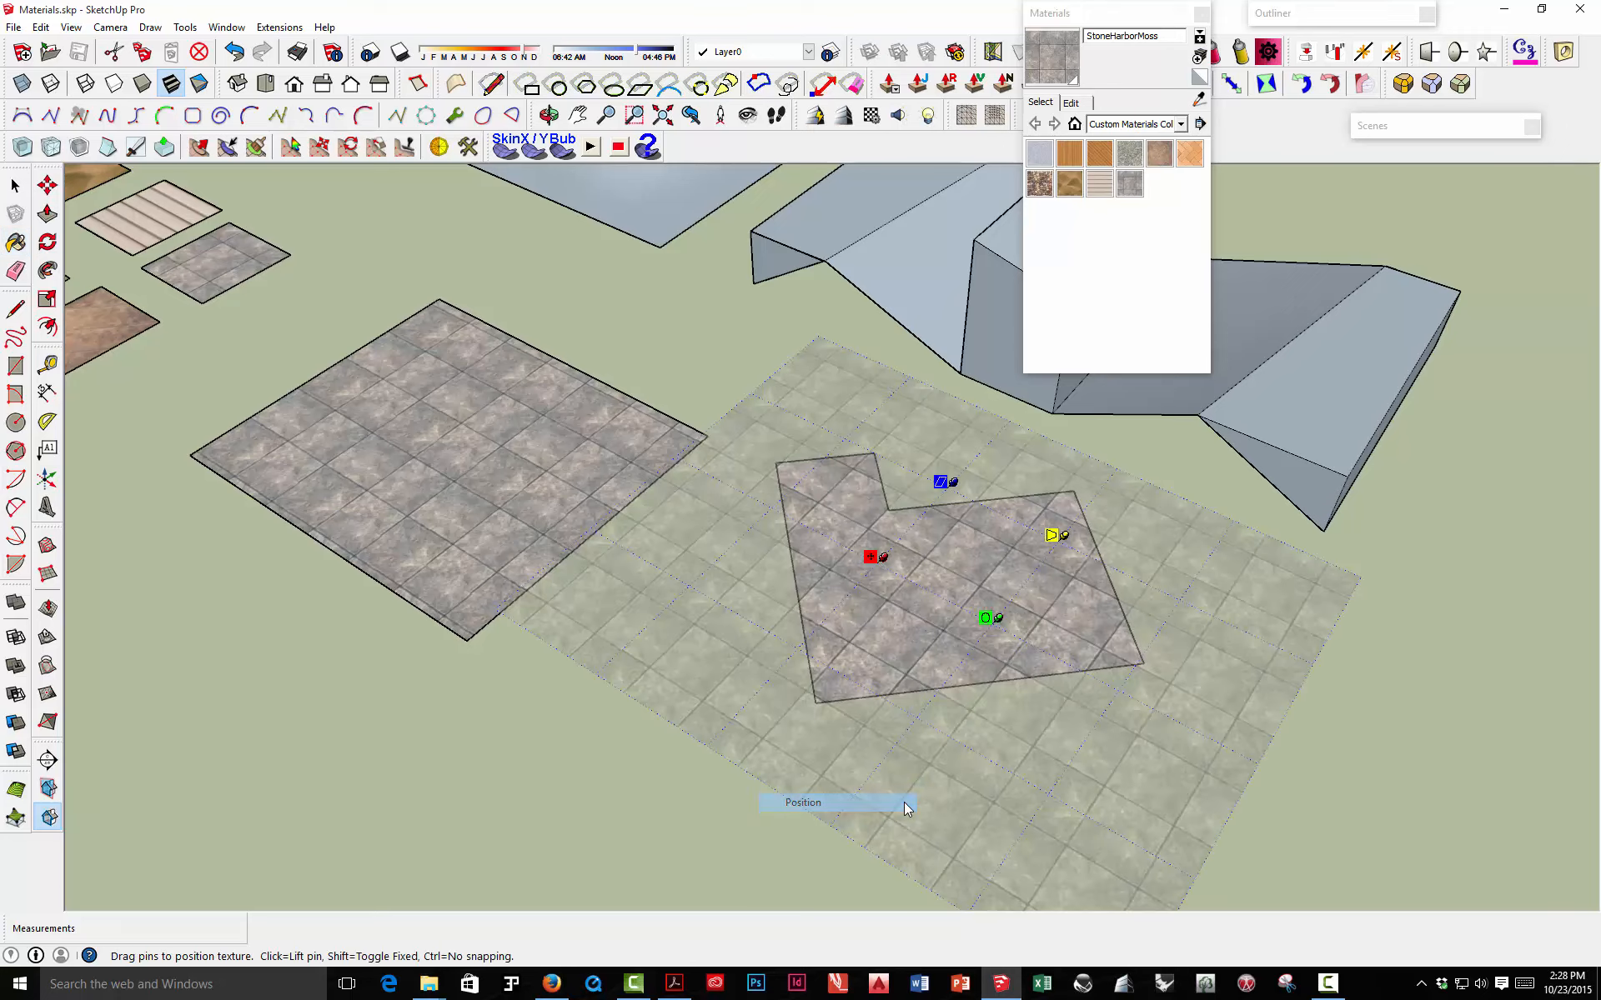
scroll(924, 579, up, 3)
scroll(924, 579, up, 1)
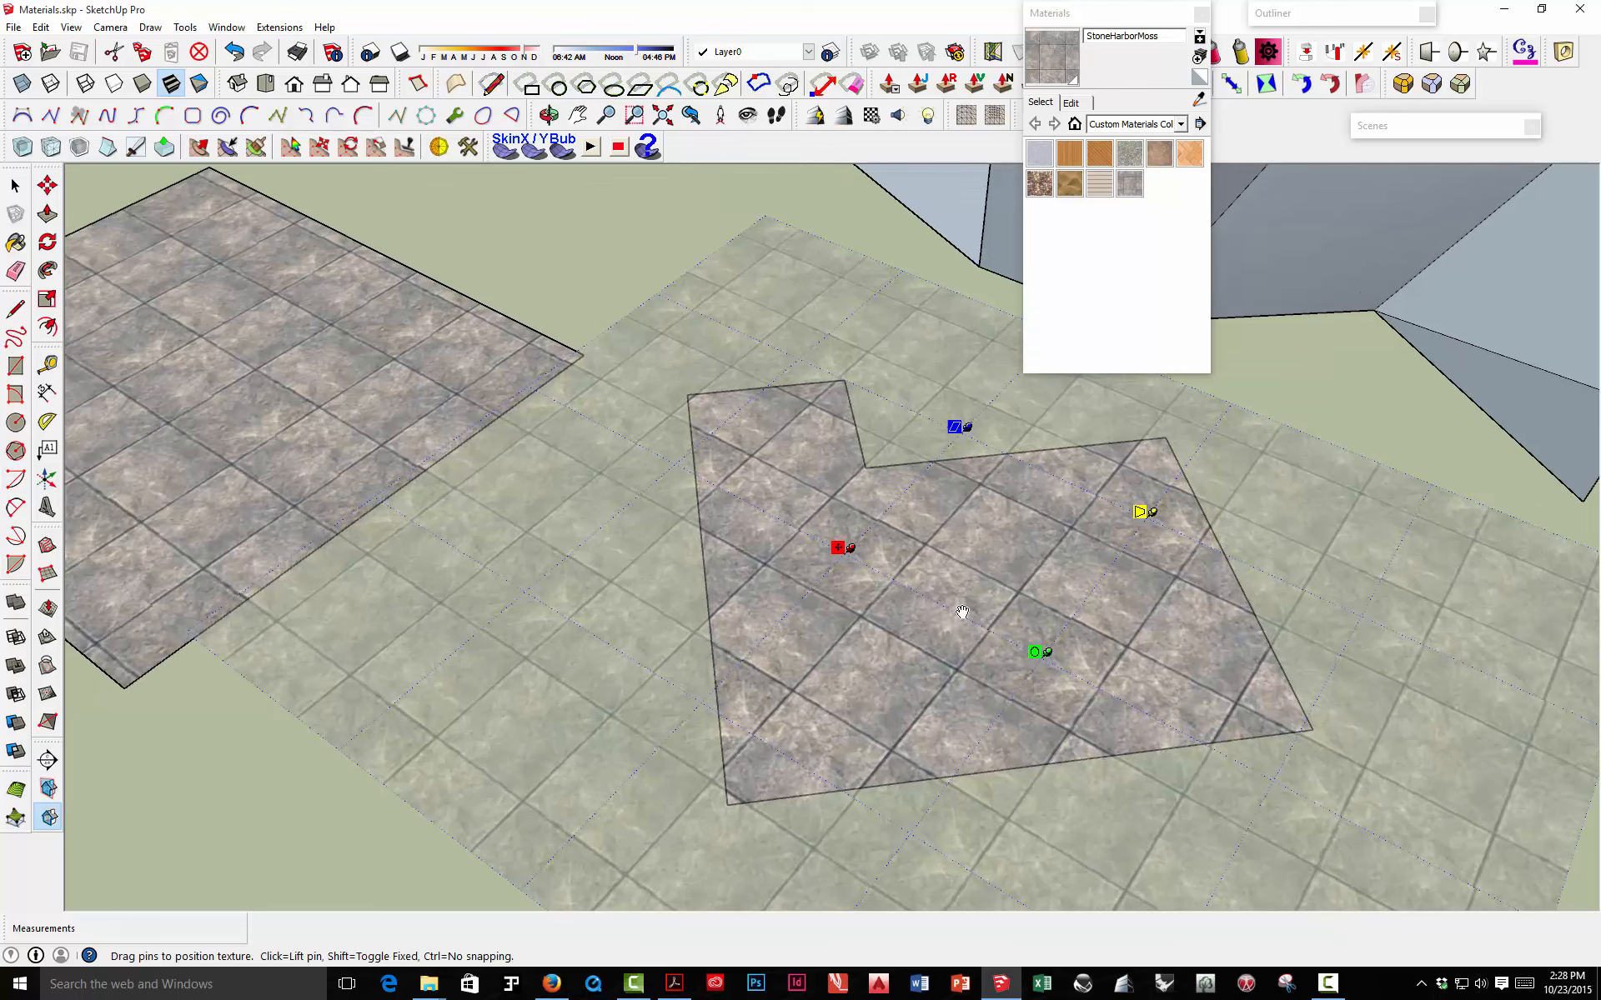
mouse_move(943, 581)
mouse_down()
mouse_move(990, 589)
mouse_move(923, 607)
mouse_move(968, 586)
mouse_up()
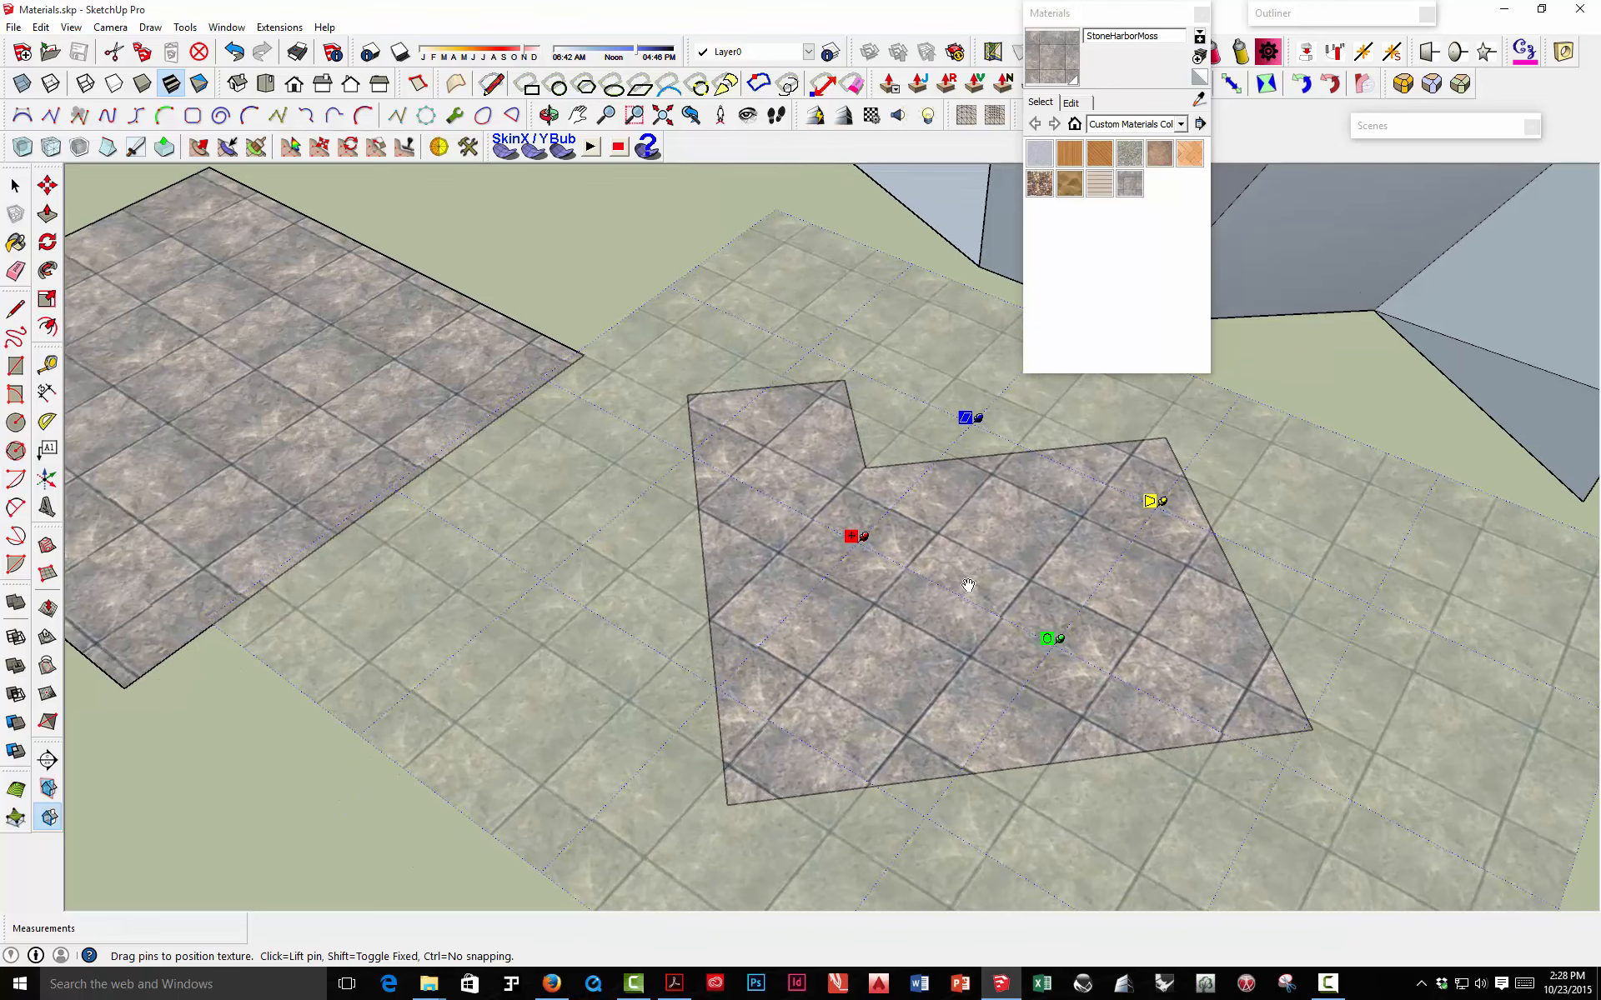
- Rotate and slightly enlarge the texture so the tile joints run parallel to the L-shaped face's edges, and shift it into line with them
drag(1049, 647, 1053, 516)
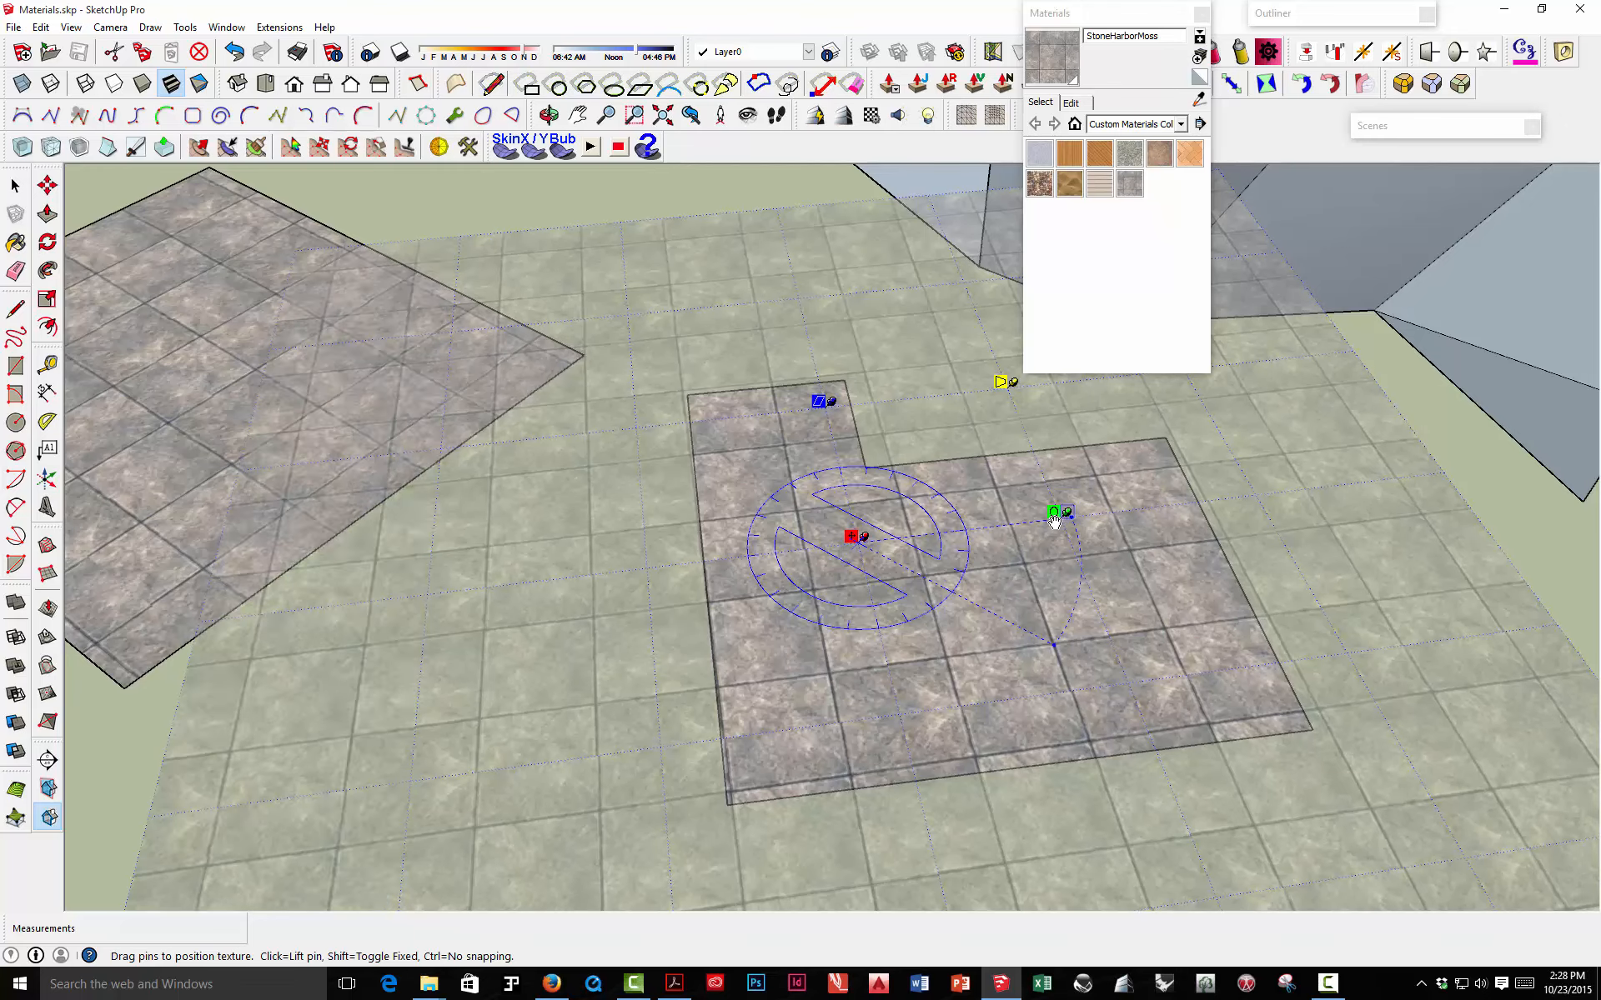
drag(1055, 525, 1104, 513)
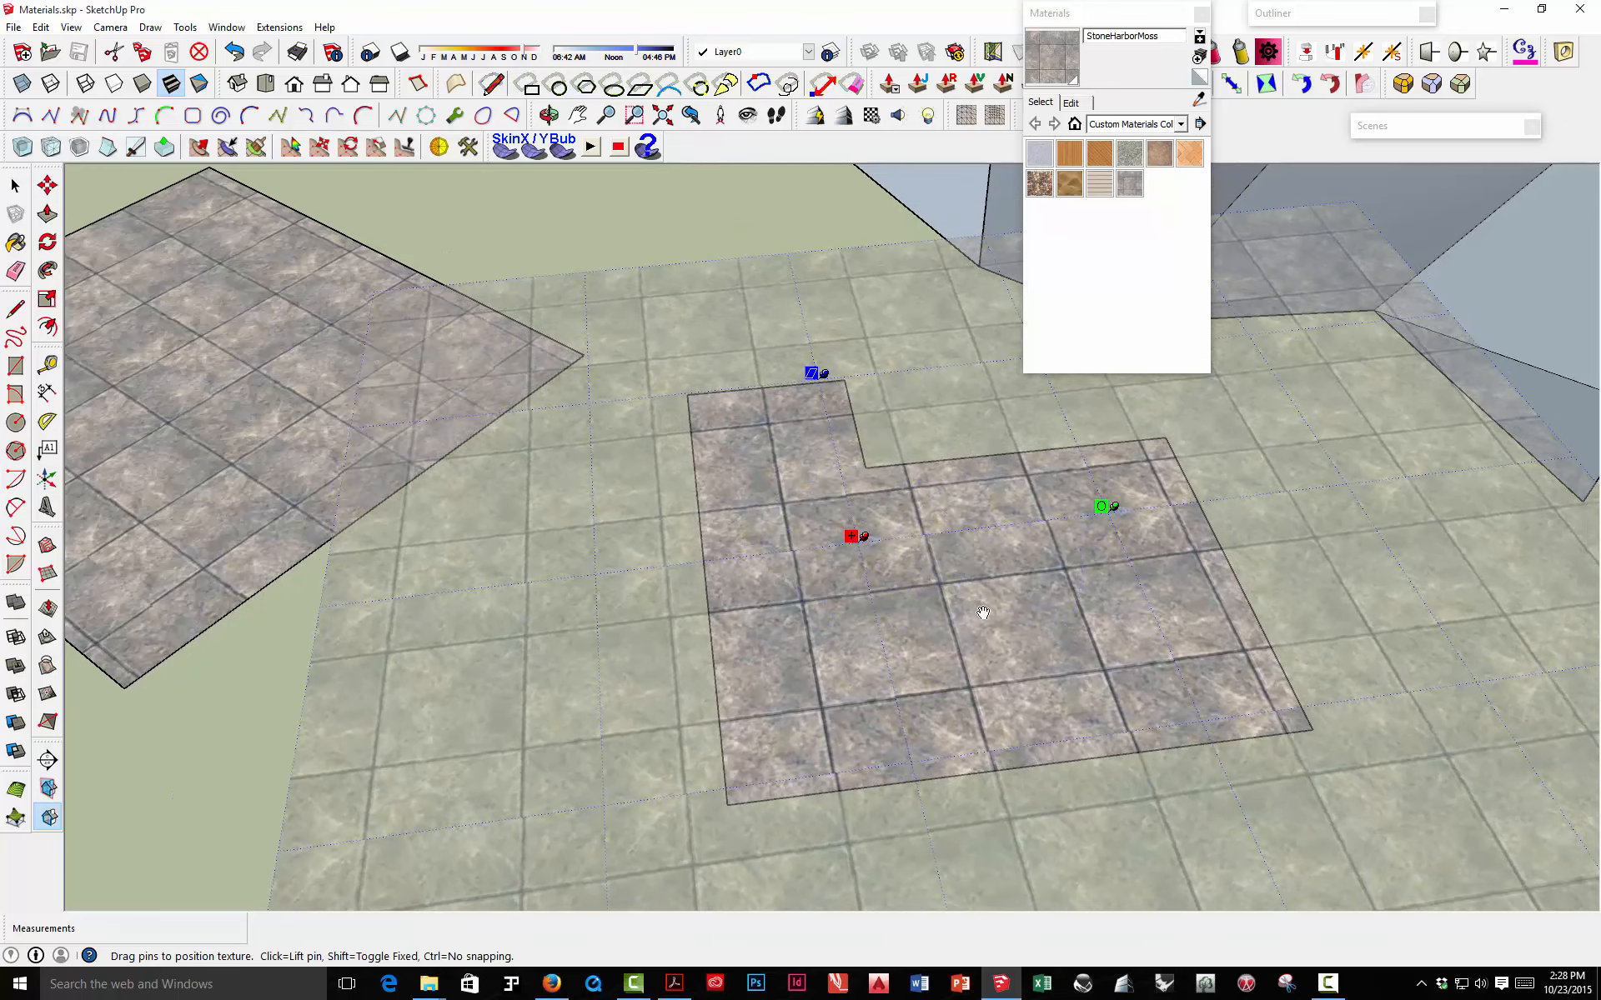
drag(911, 645, 945, 636)
scroll(1194, 682, up, 2)
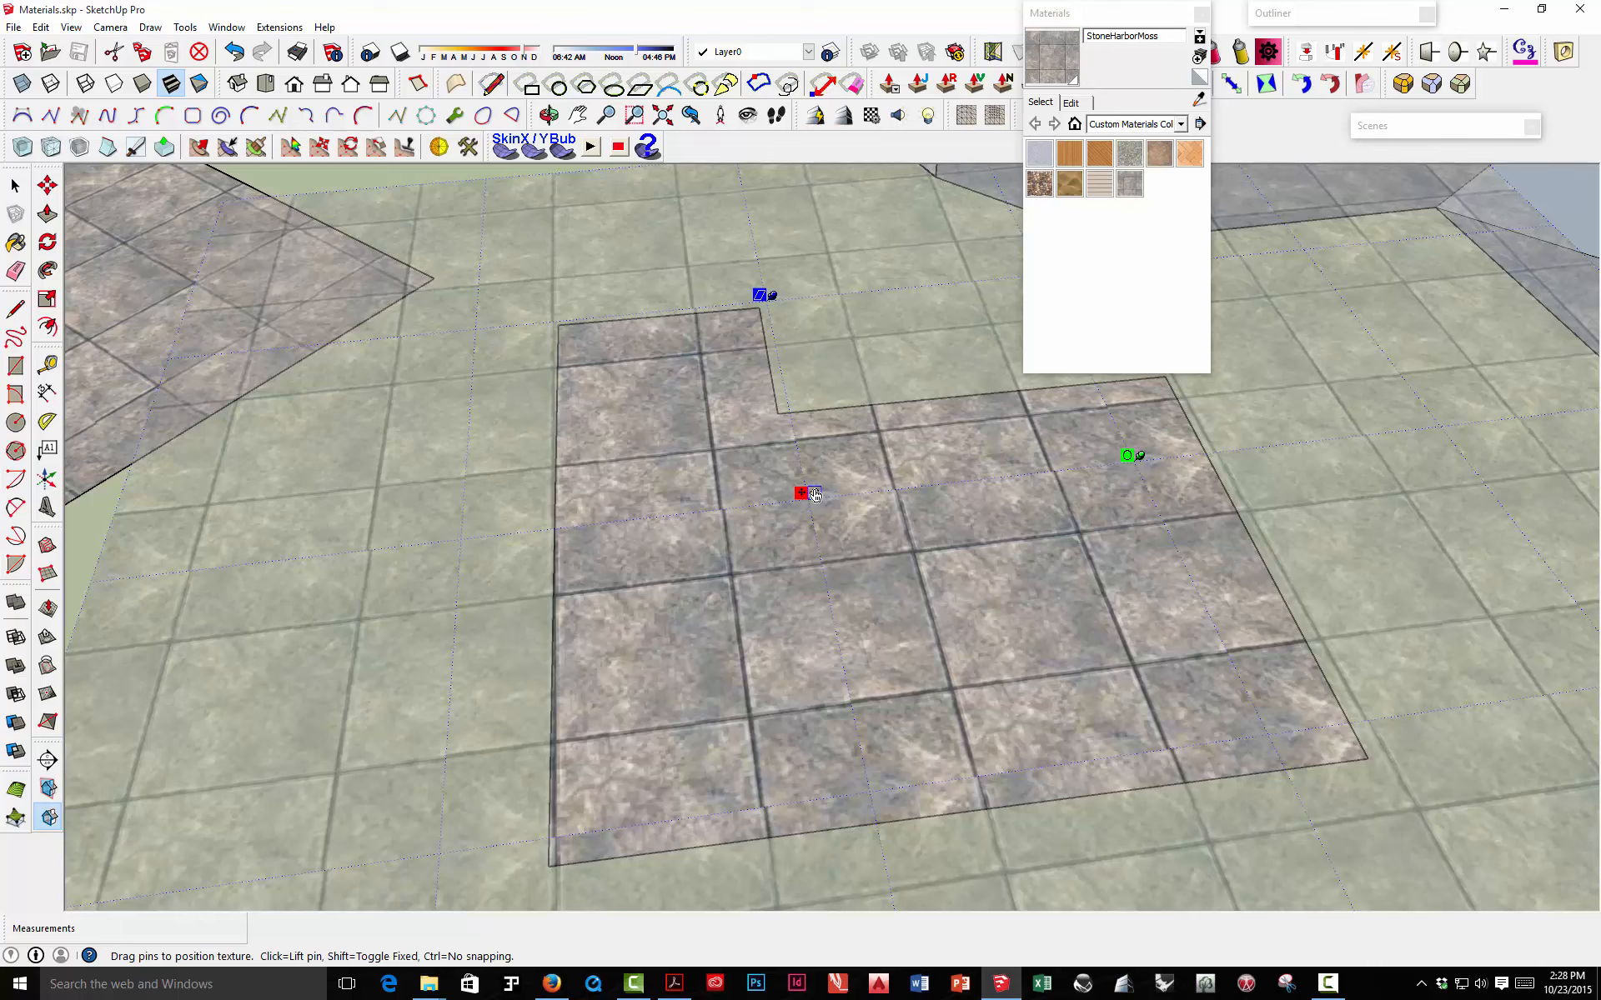
drag(805, 498, 803, 507)
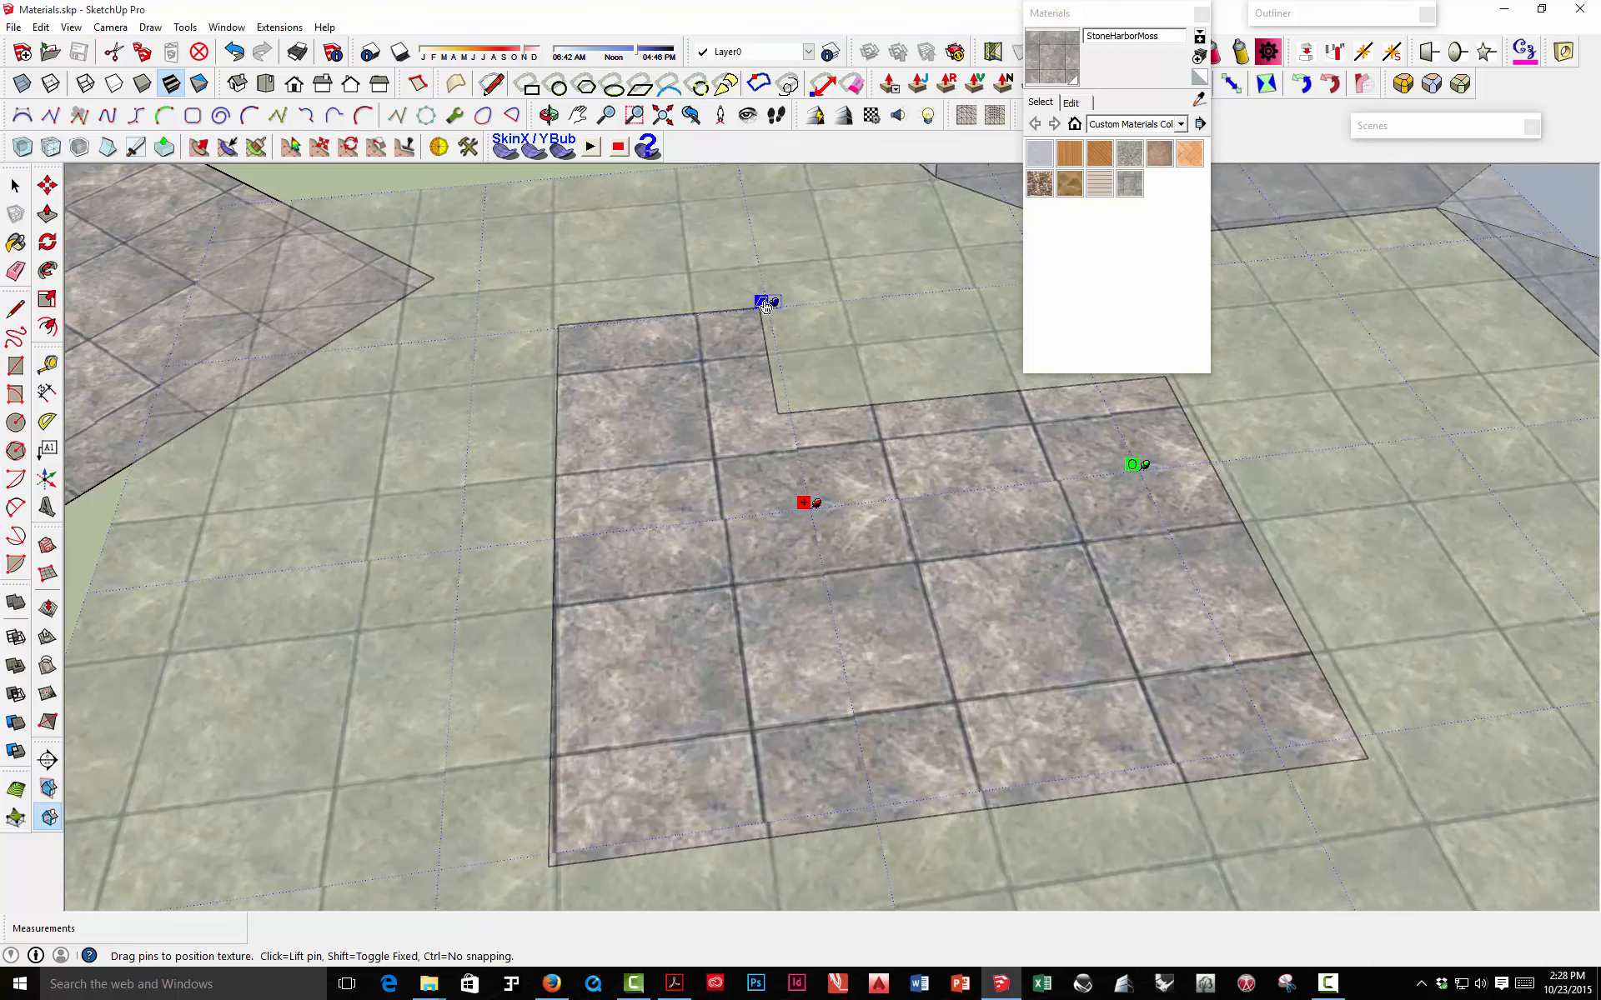
- Fine-tune the L-shaped face's texture with the blue, yellow and green pins, and accept the new placement
mouse_move(761, 302)
mouse_down()
mouse_move(708, 311)
mouse_move(796, 312)
mouse_move(761, 314)
mouse_up()
scroll(744, 543, down, 3)
scroll(744, 543, down, 2)
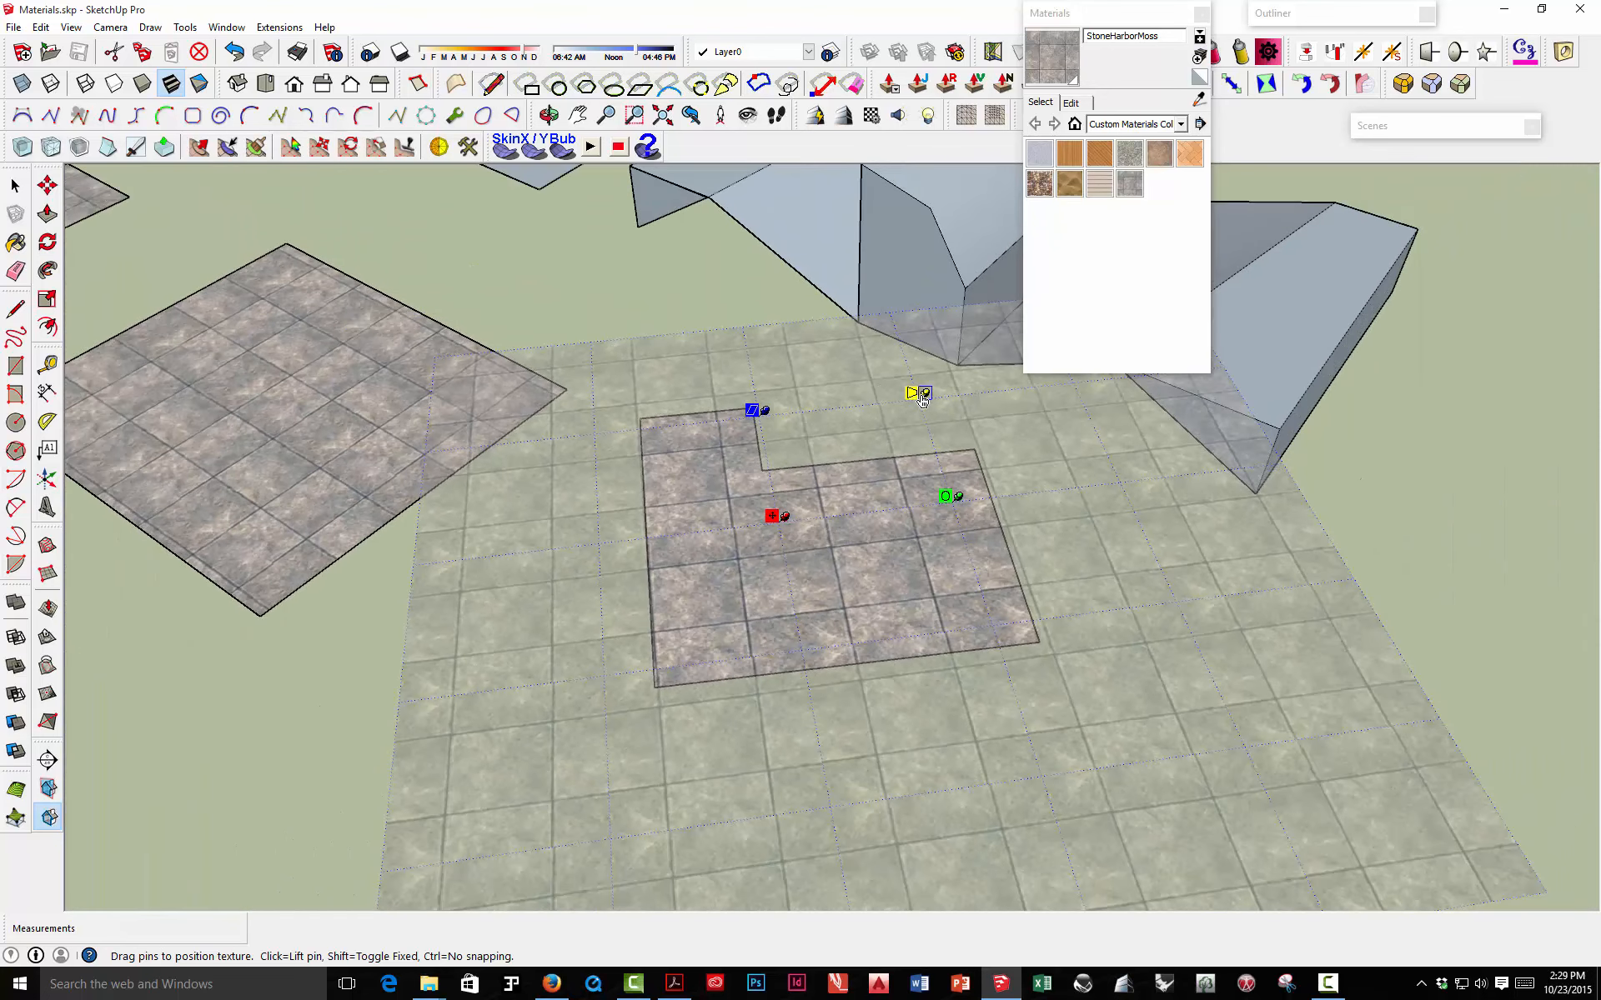
drag(917, 392, 903, 399)
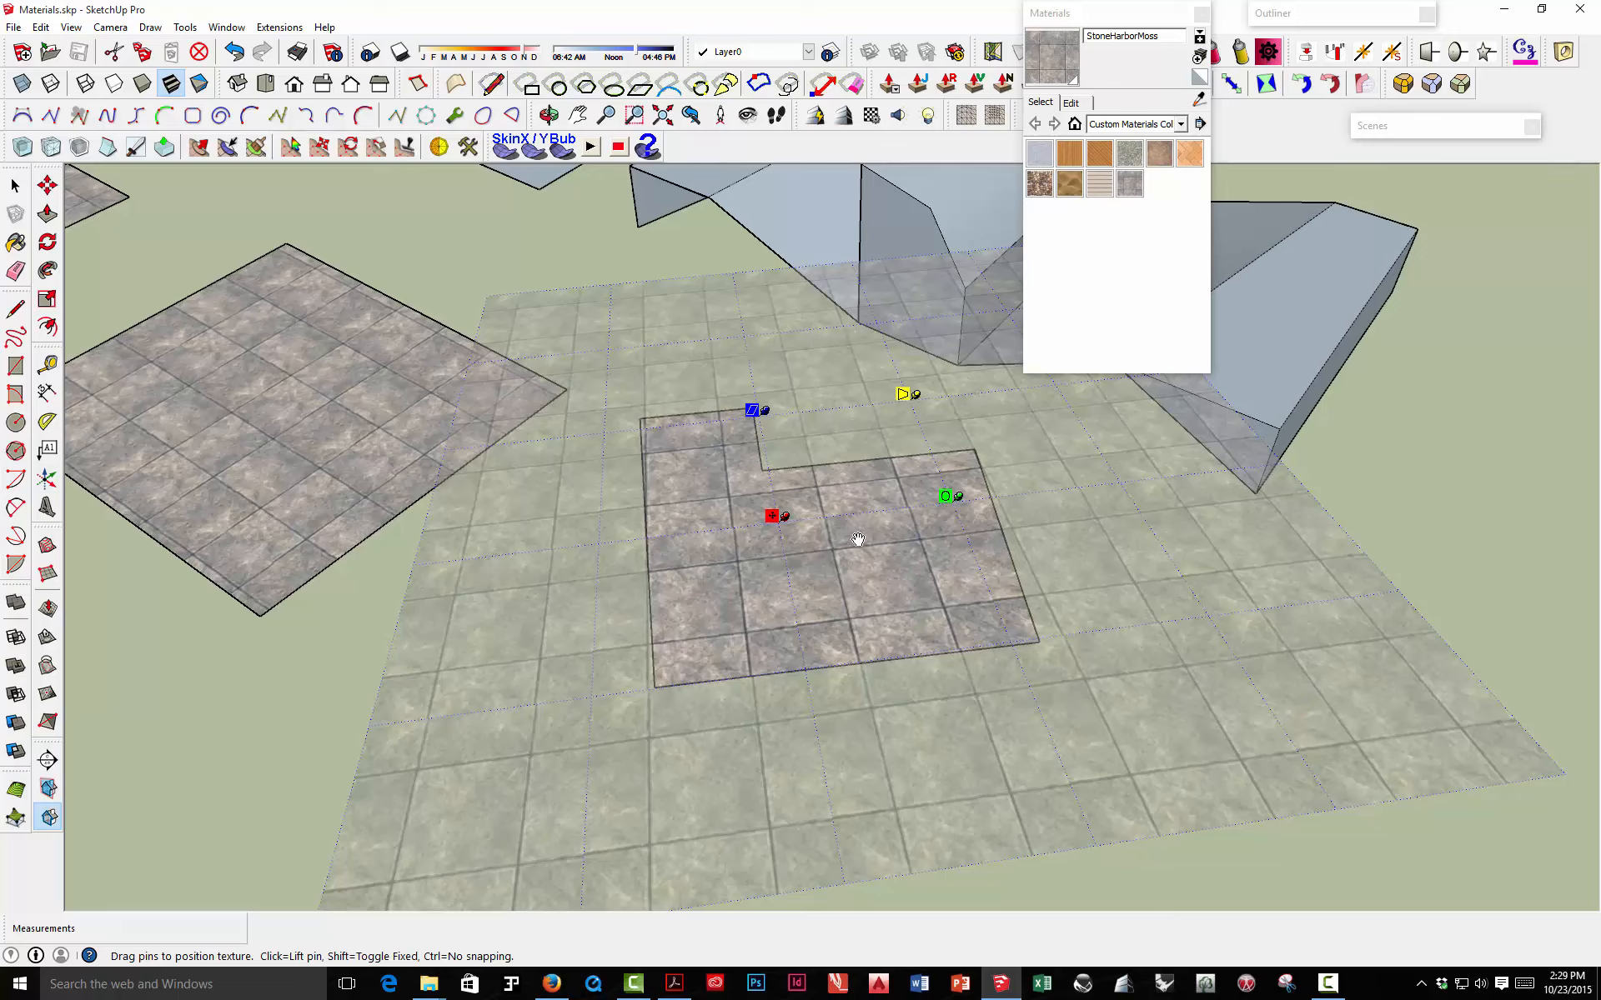
drag(956, 508, 985, 492)
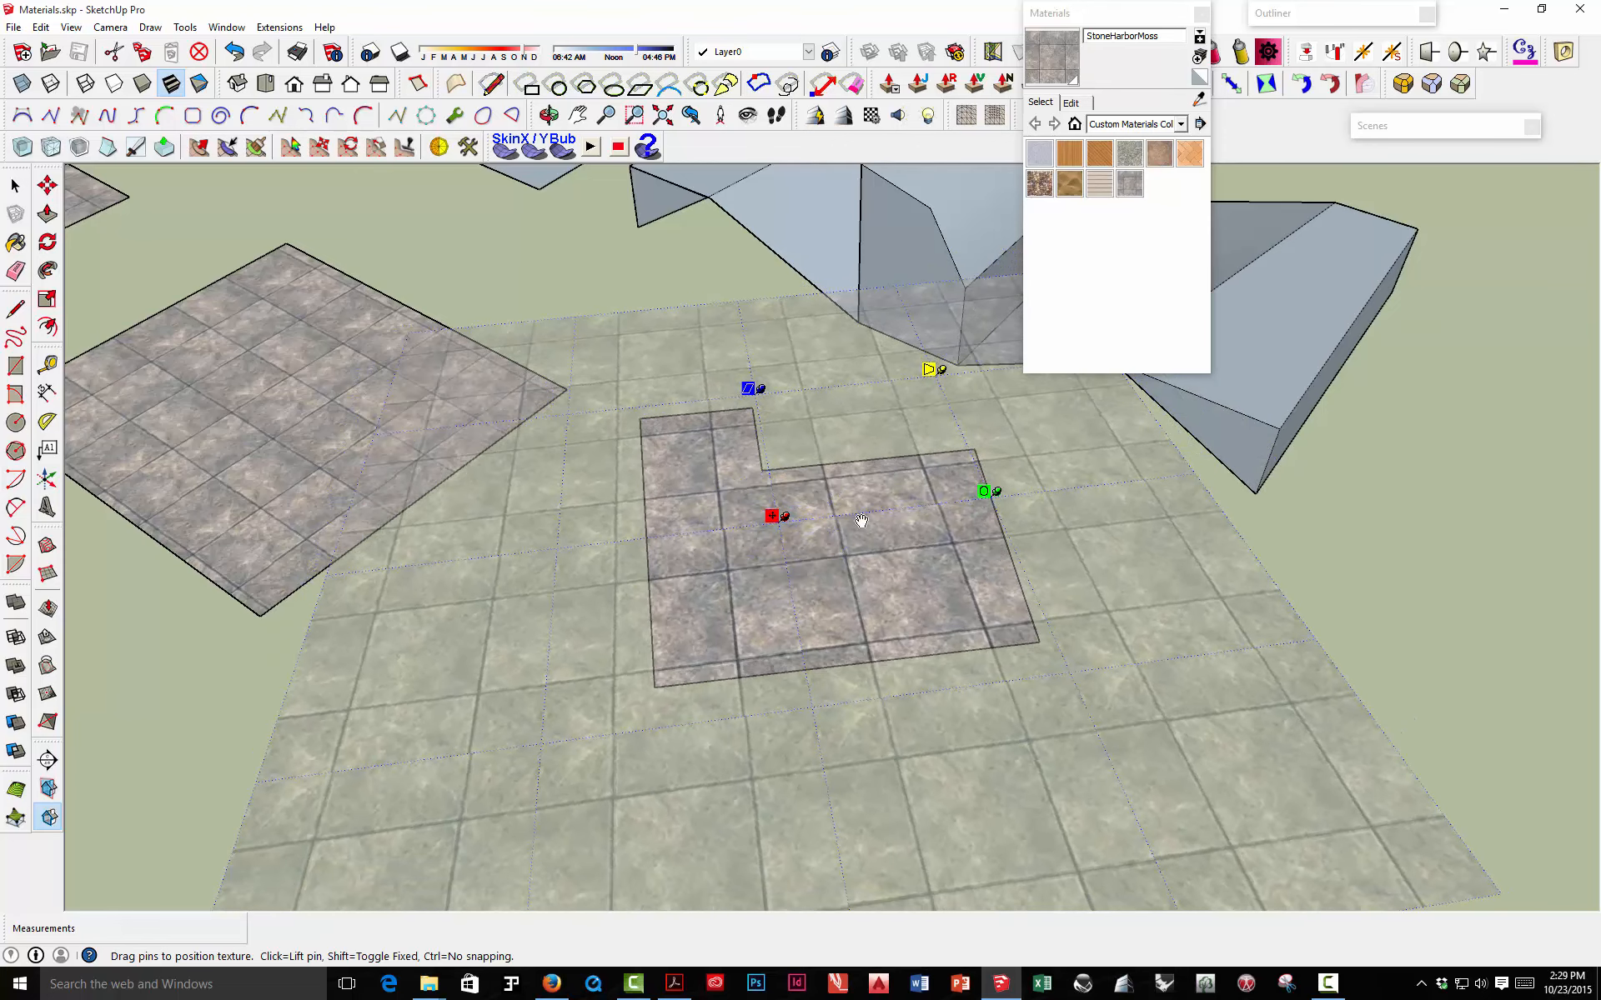
right_click(862, 521)
click(890, 523)
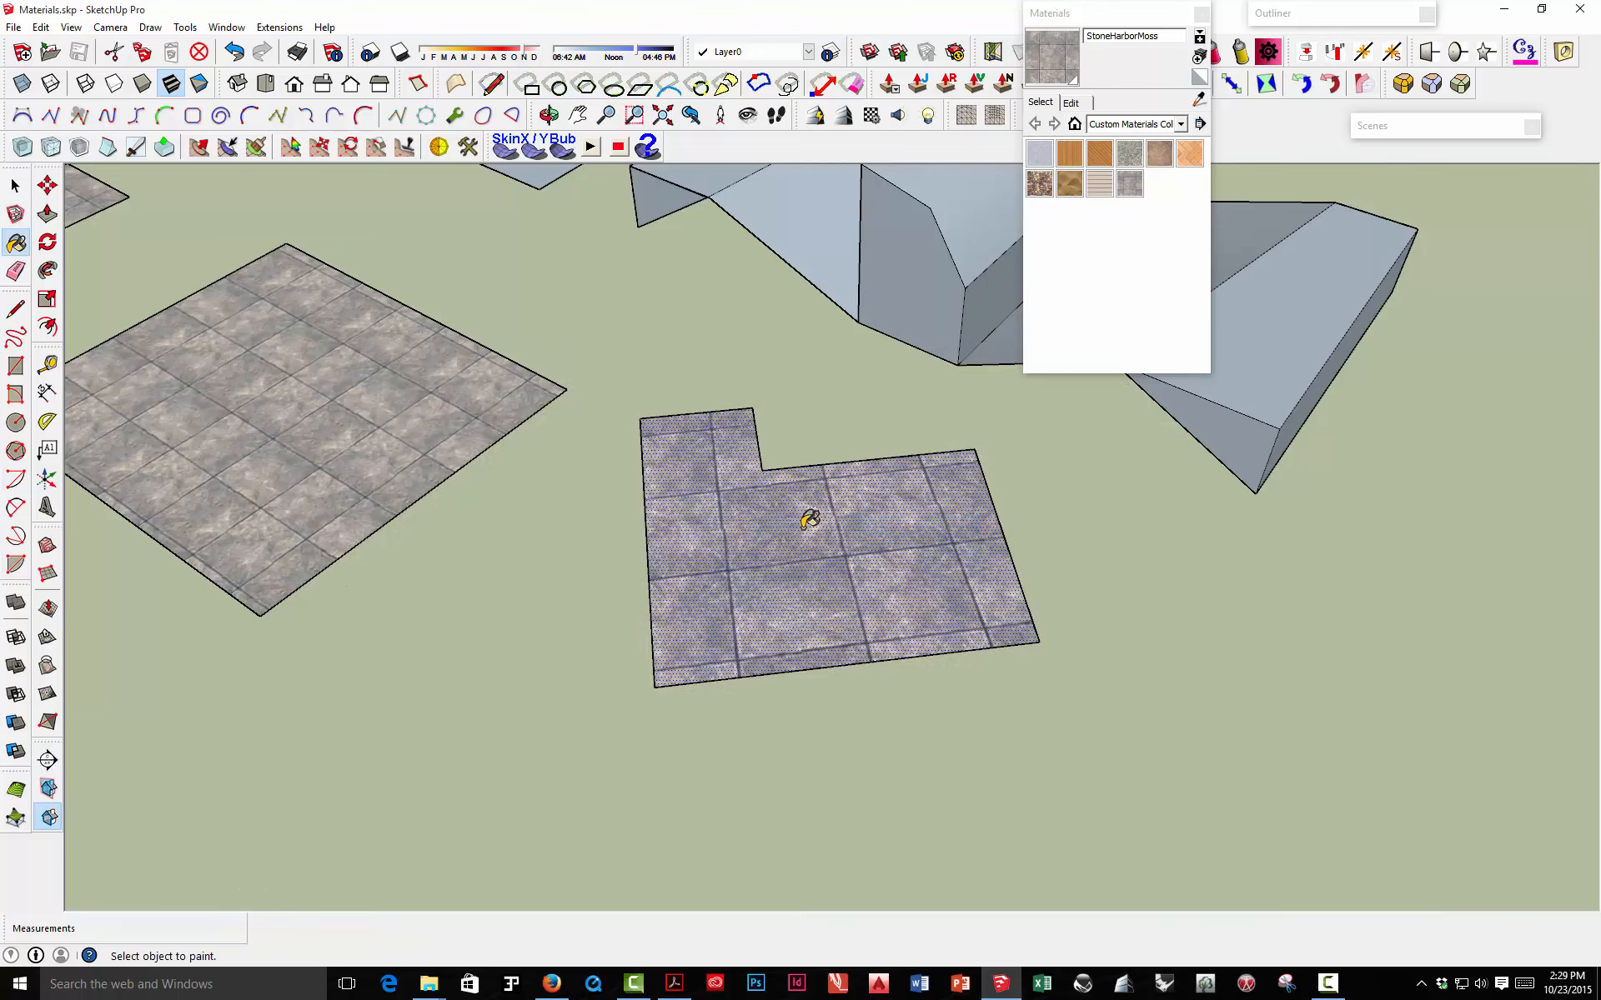
key(space)
- Sample the repositioned stone texture from the L-shaped face and paint the large rectangle with it
scroll(717, 529, down, 3)
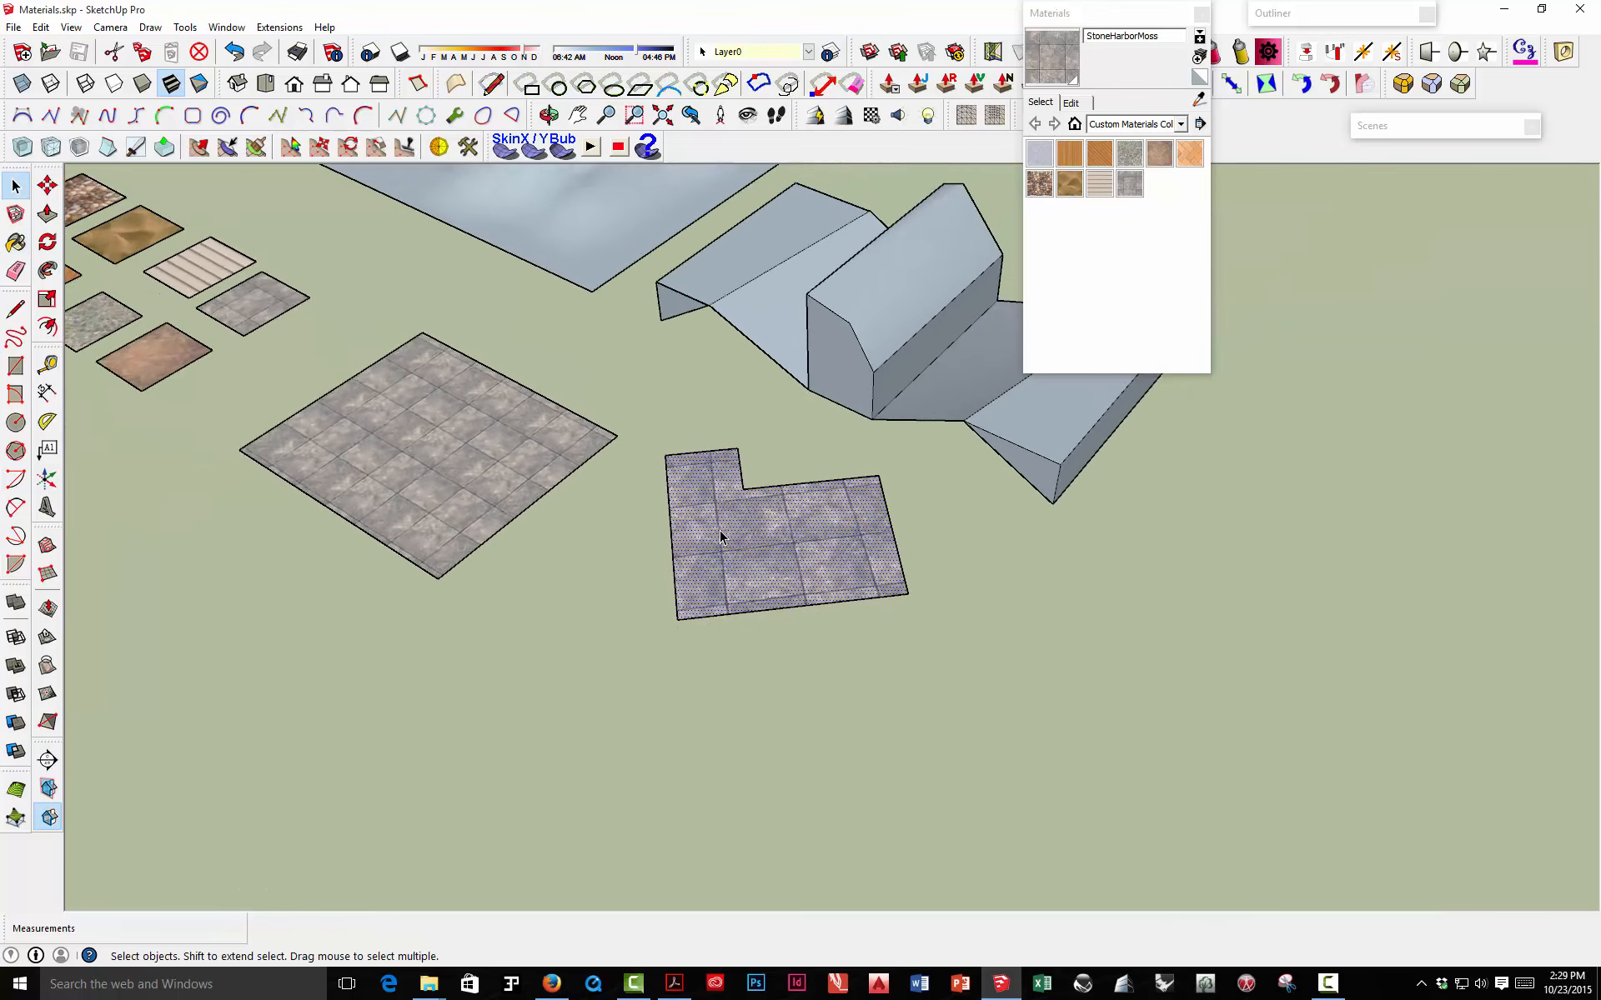
scroll(720, 536, down, 2)
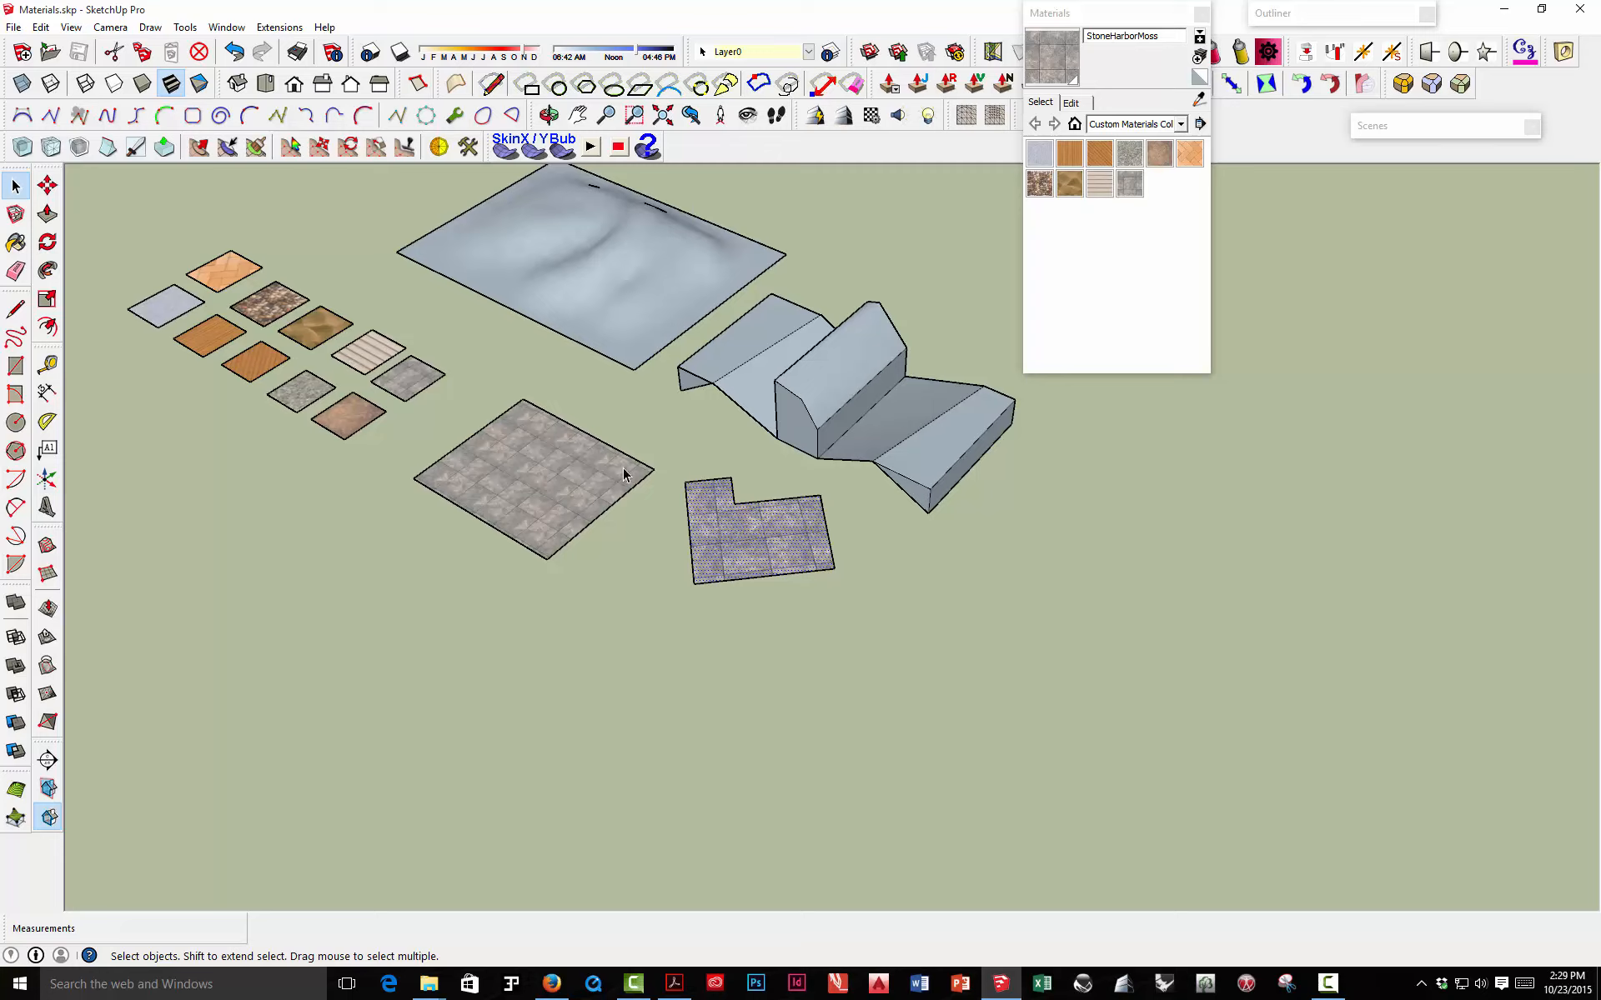
key(b)
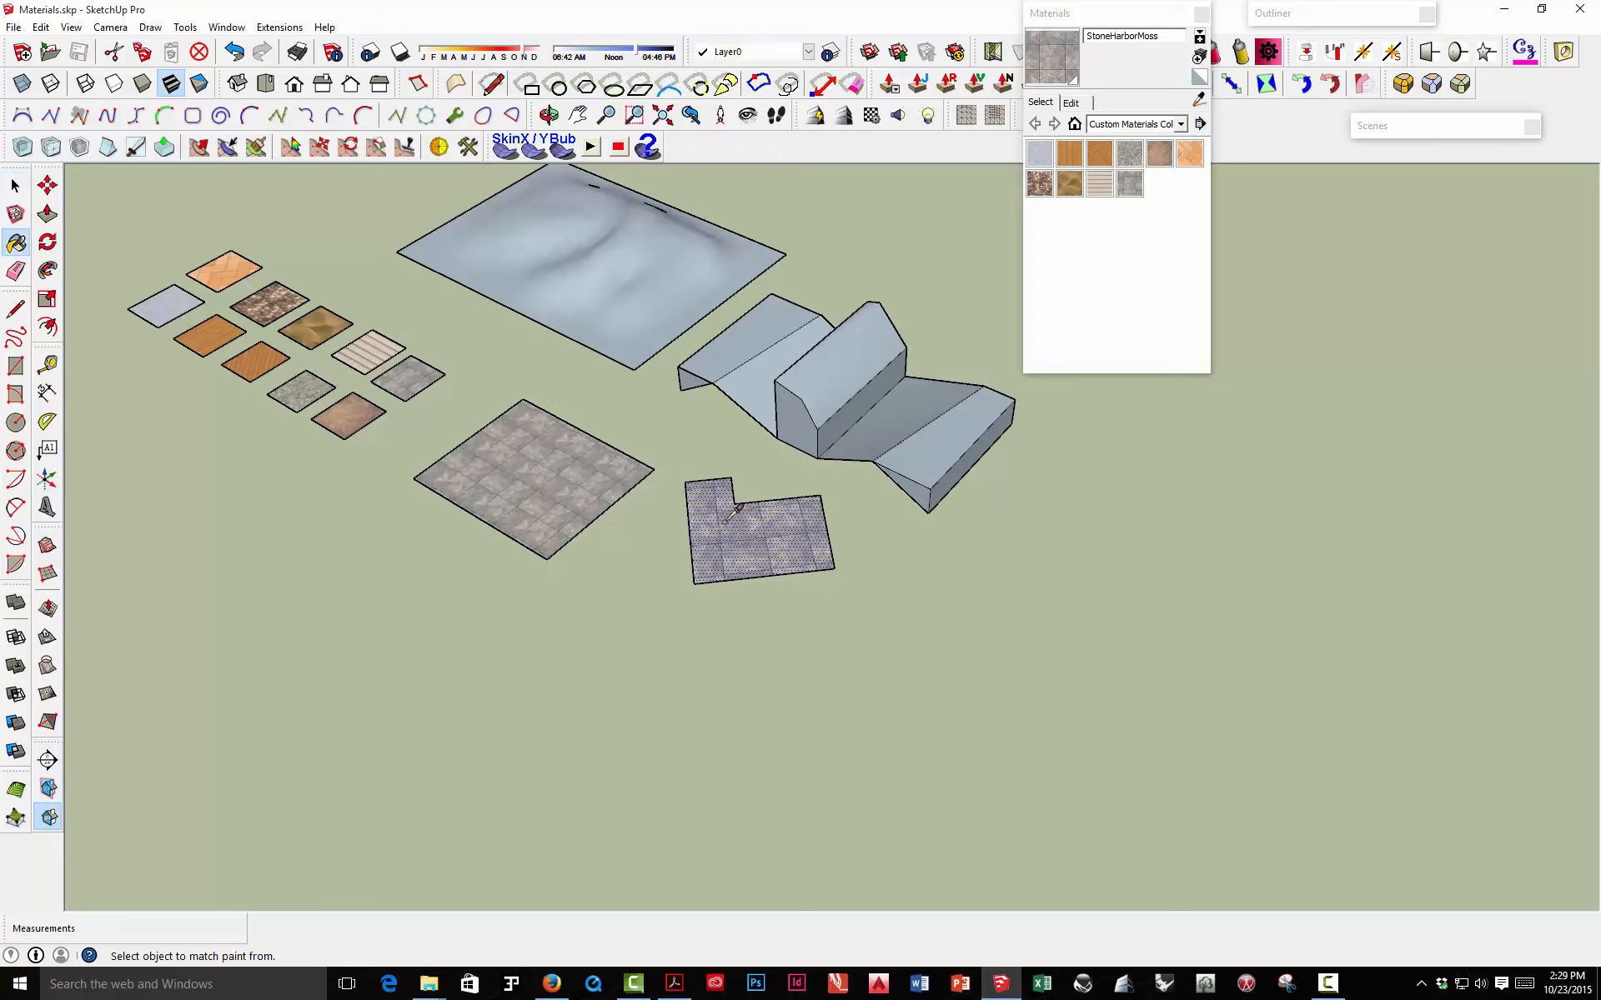
click(596, 467)
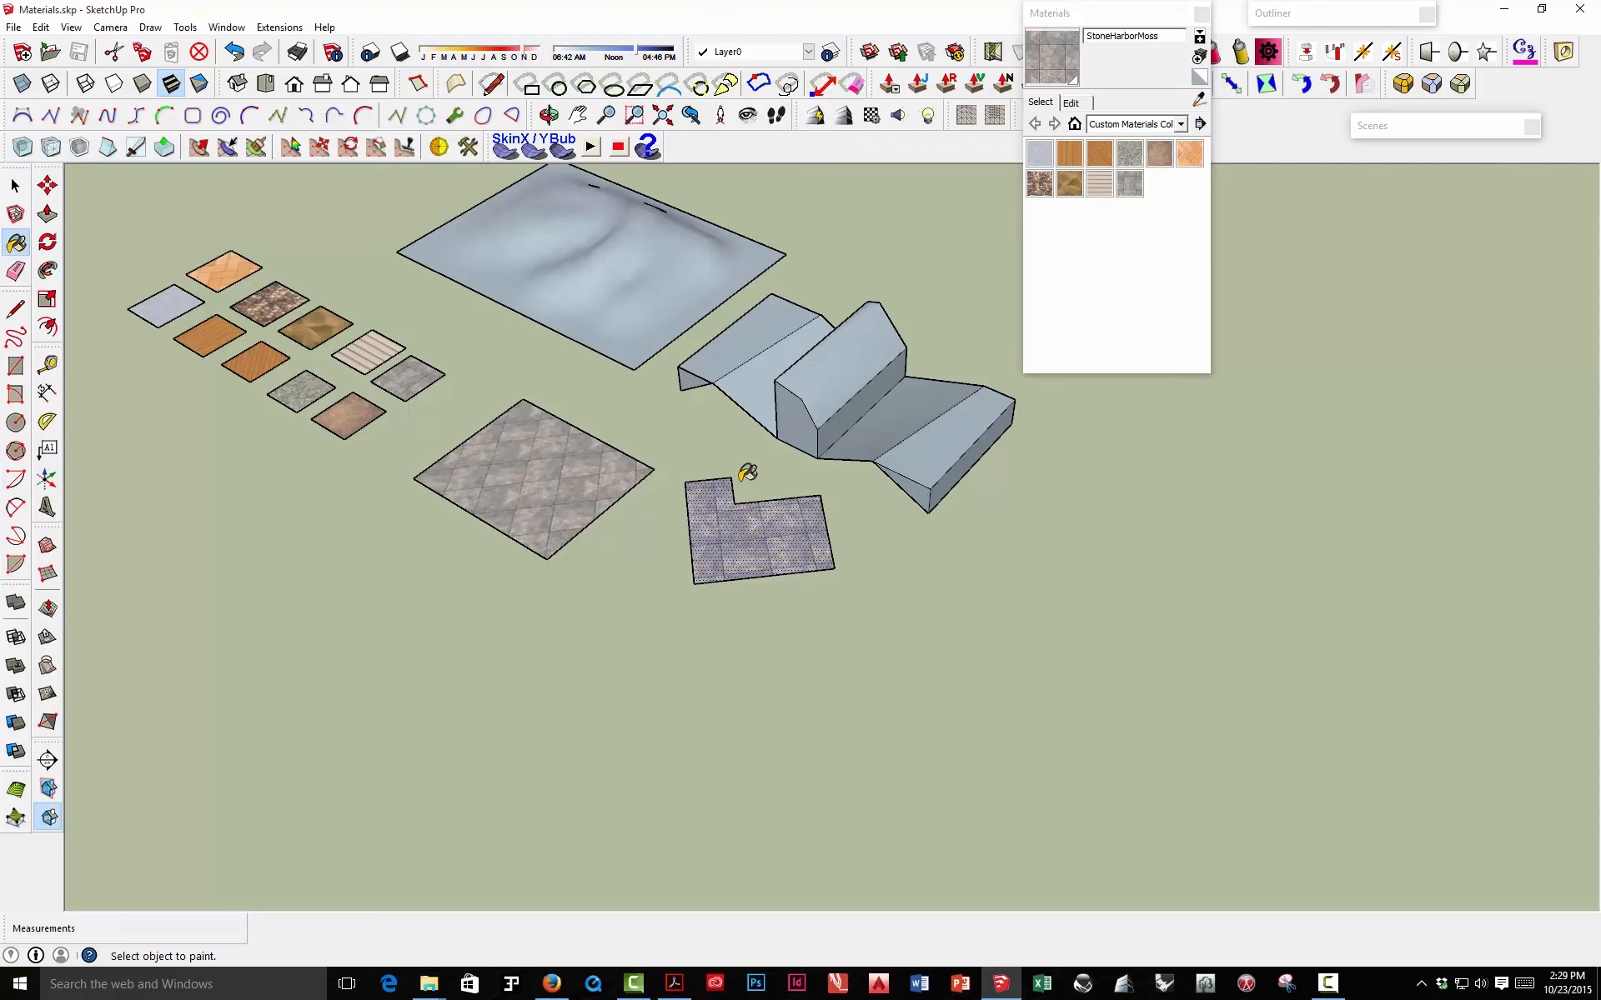
- Reset the large rectangle to the Default material
scroll(792, 560, up, 2)
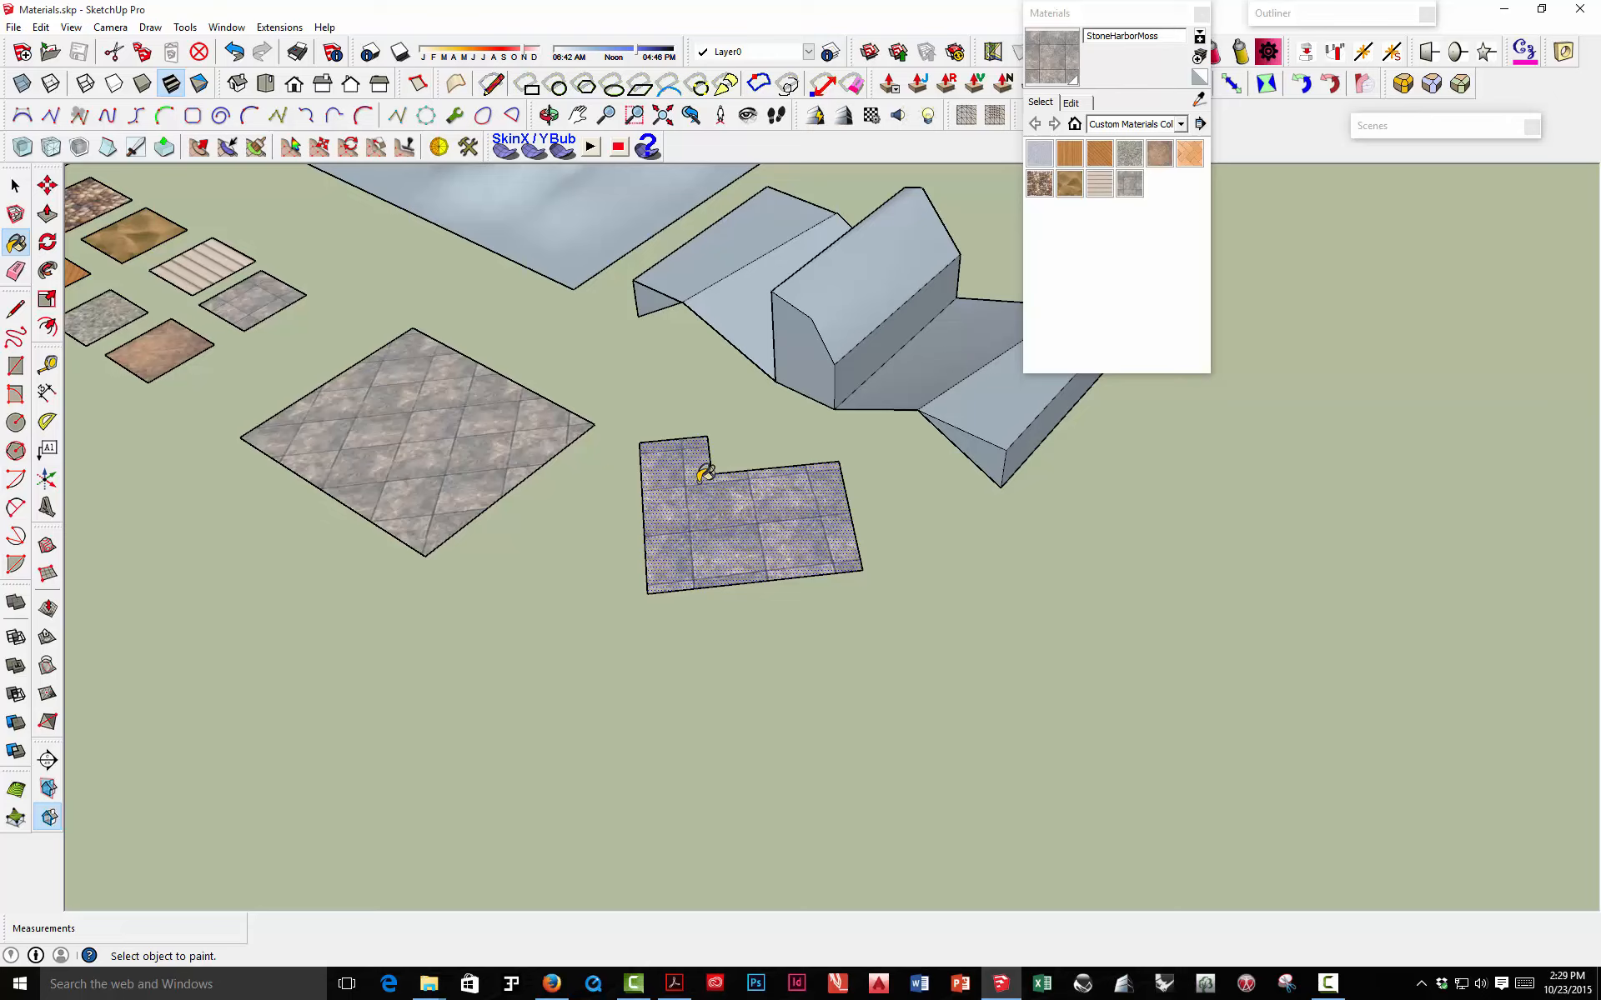
alt+click(265, 282)
click(422, 400)
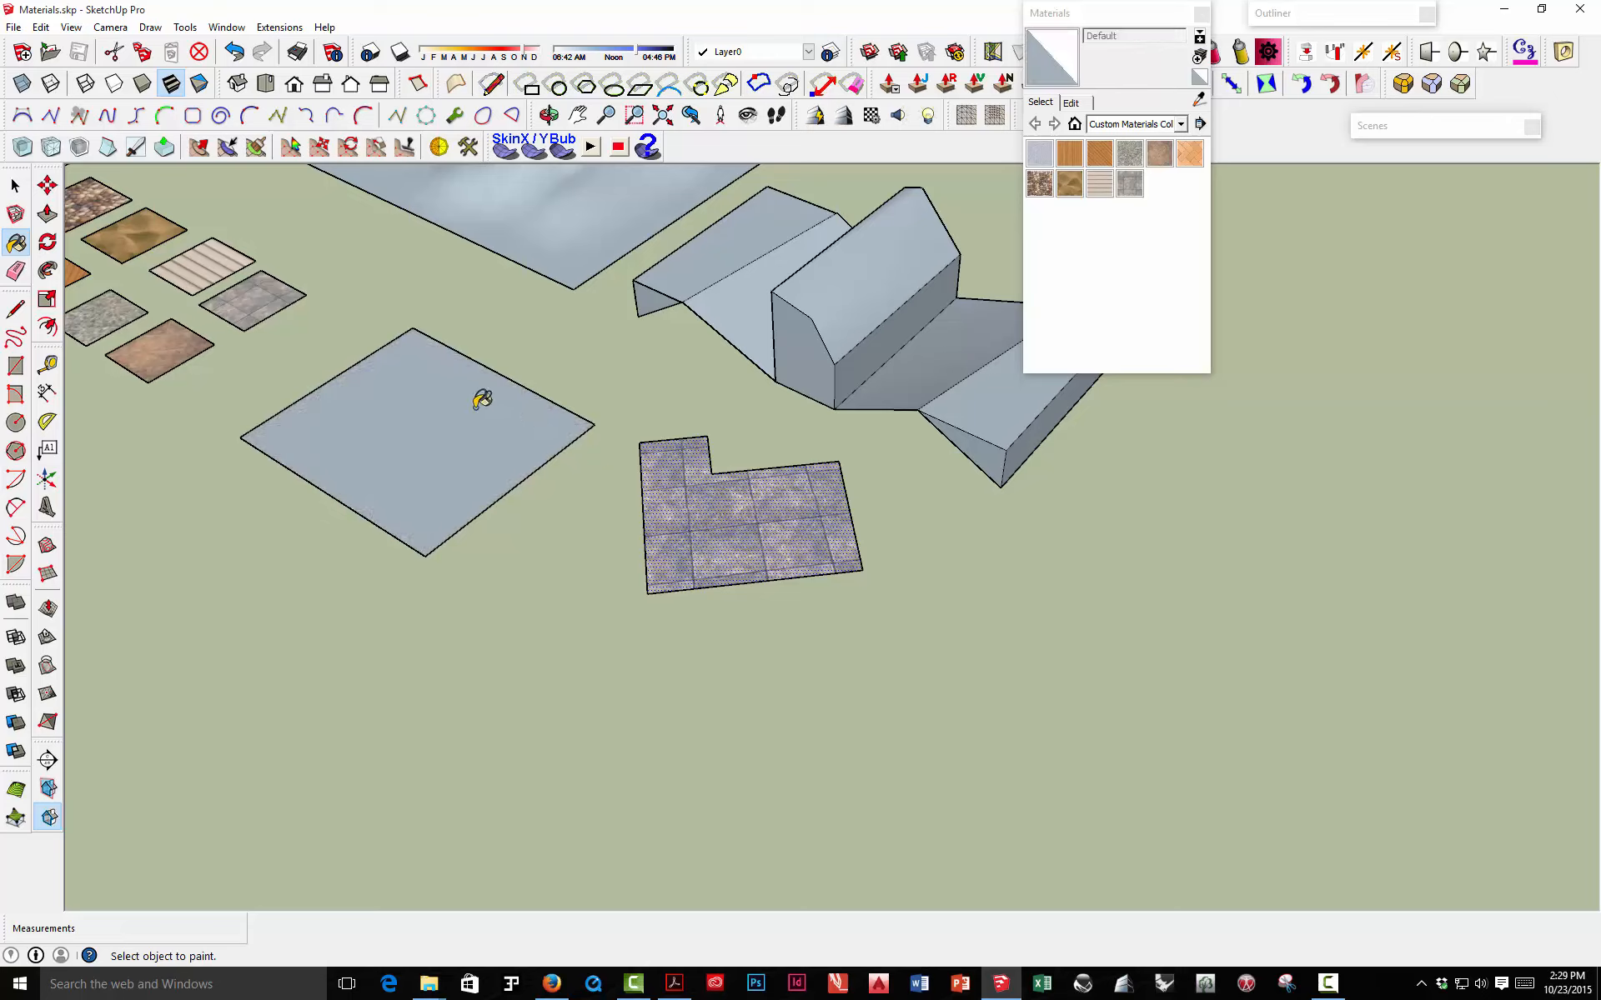
- Deselect the L-shaped face, sample StoneHarborMoss from its swatch, and paint the large rectangle with it
key(space)
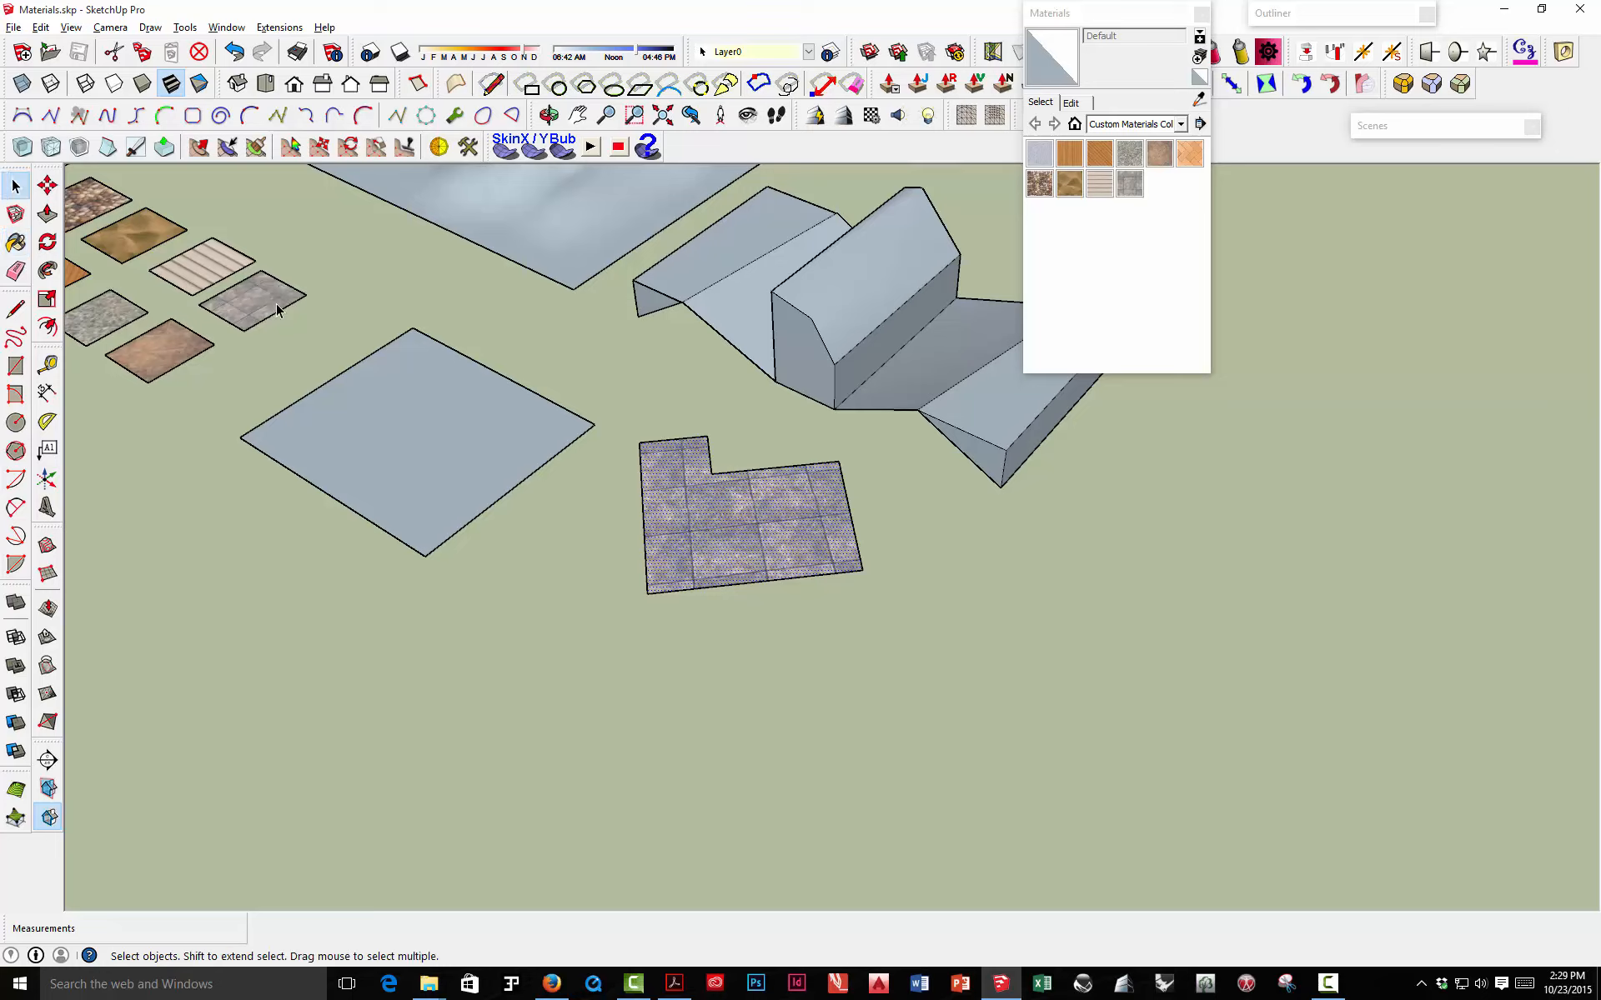
key(ctrl+t)
key(b)
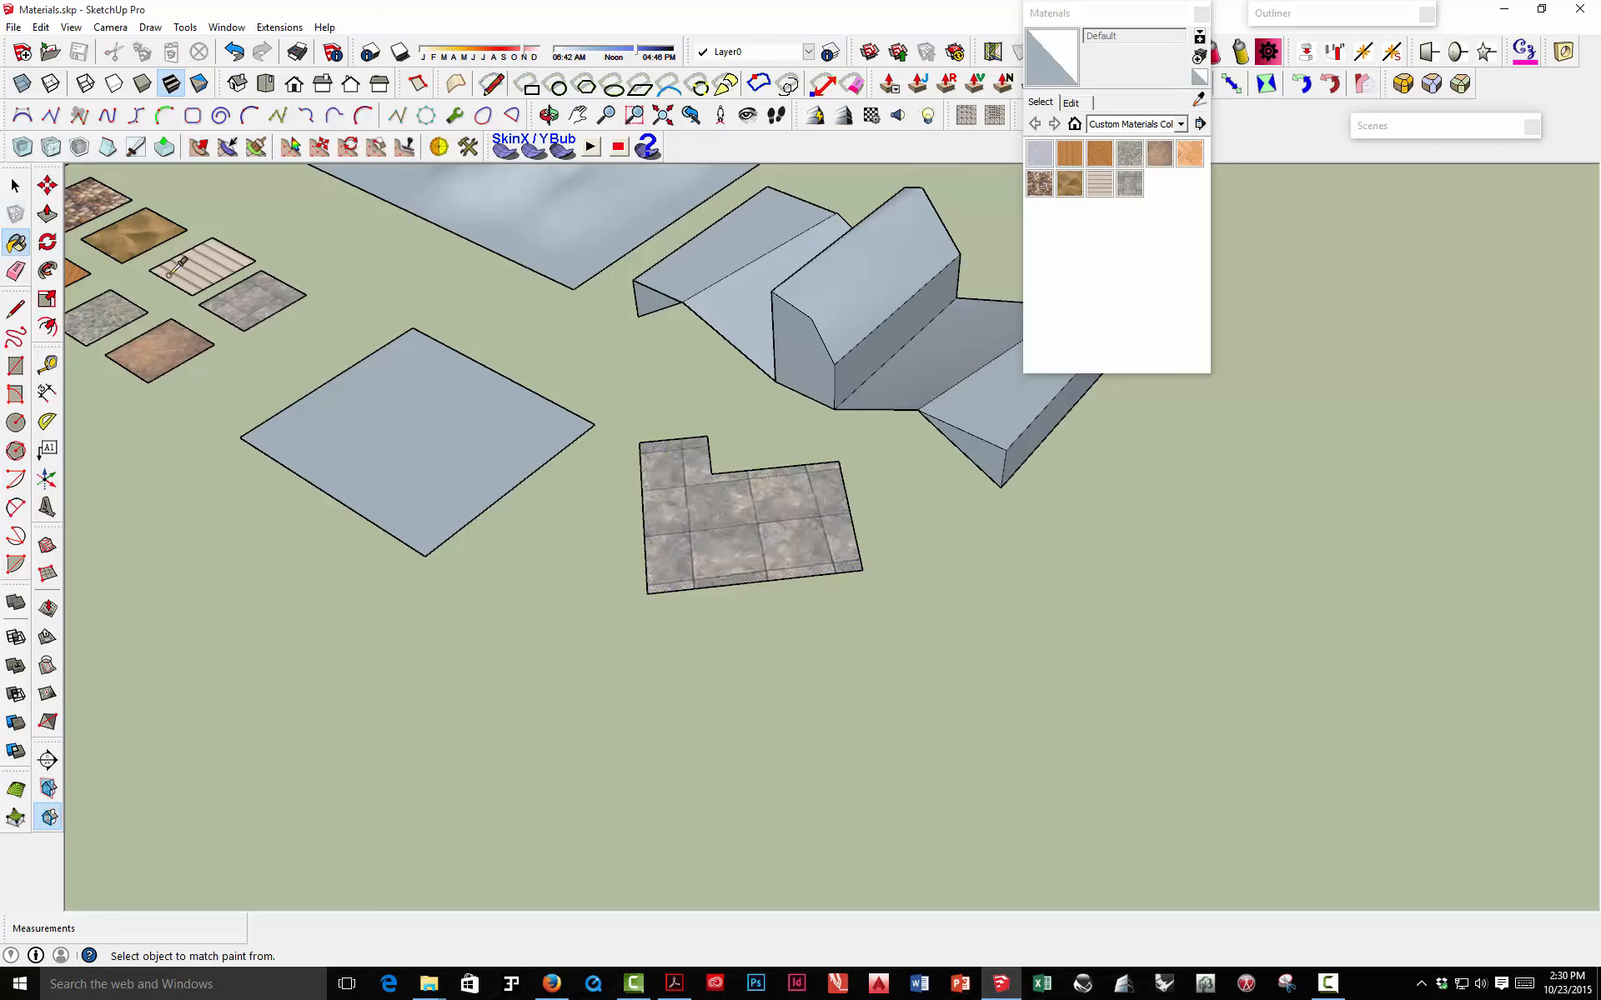
alt+click(247, 295)
click(407, 393)
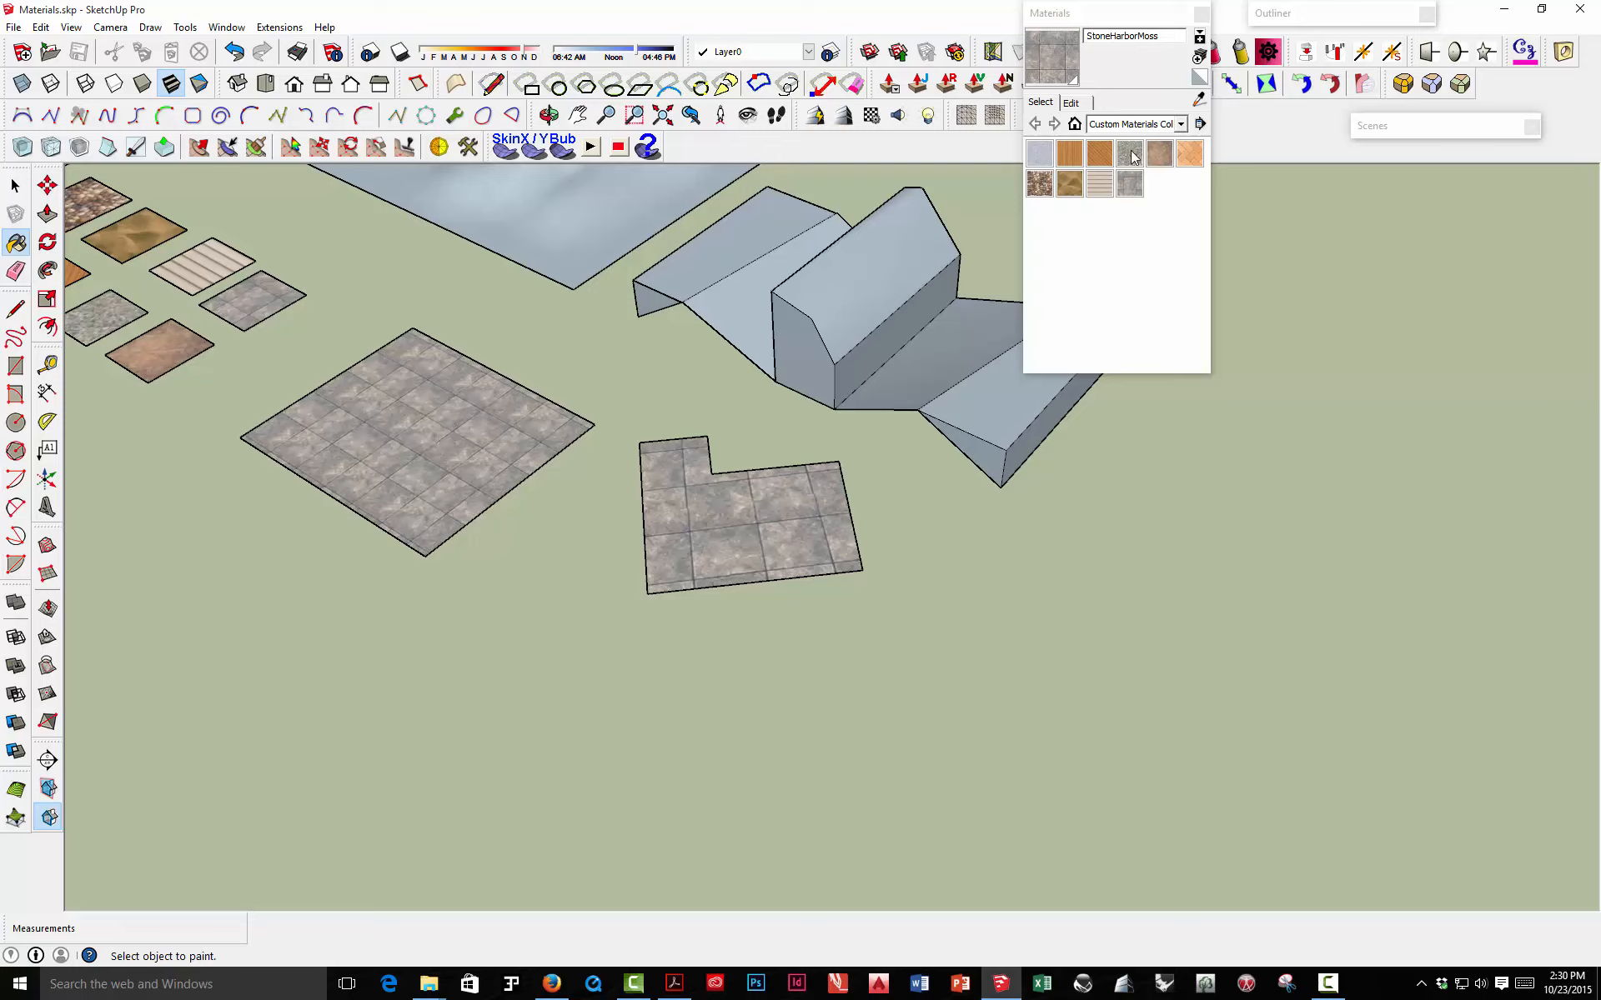
click(1097, 16)
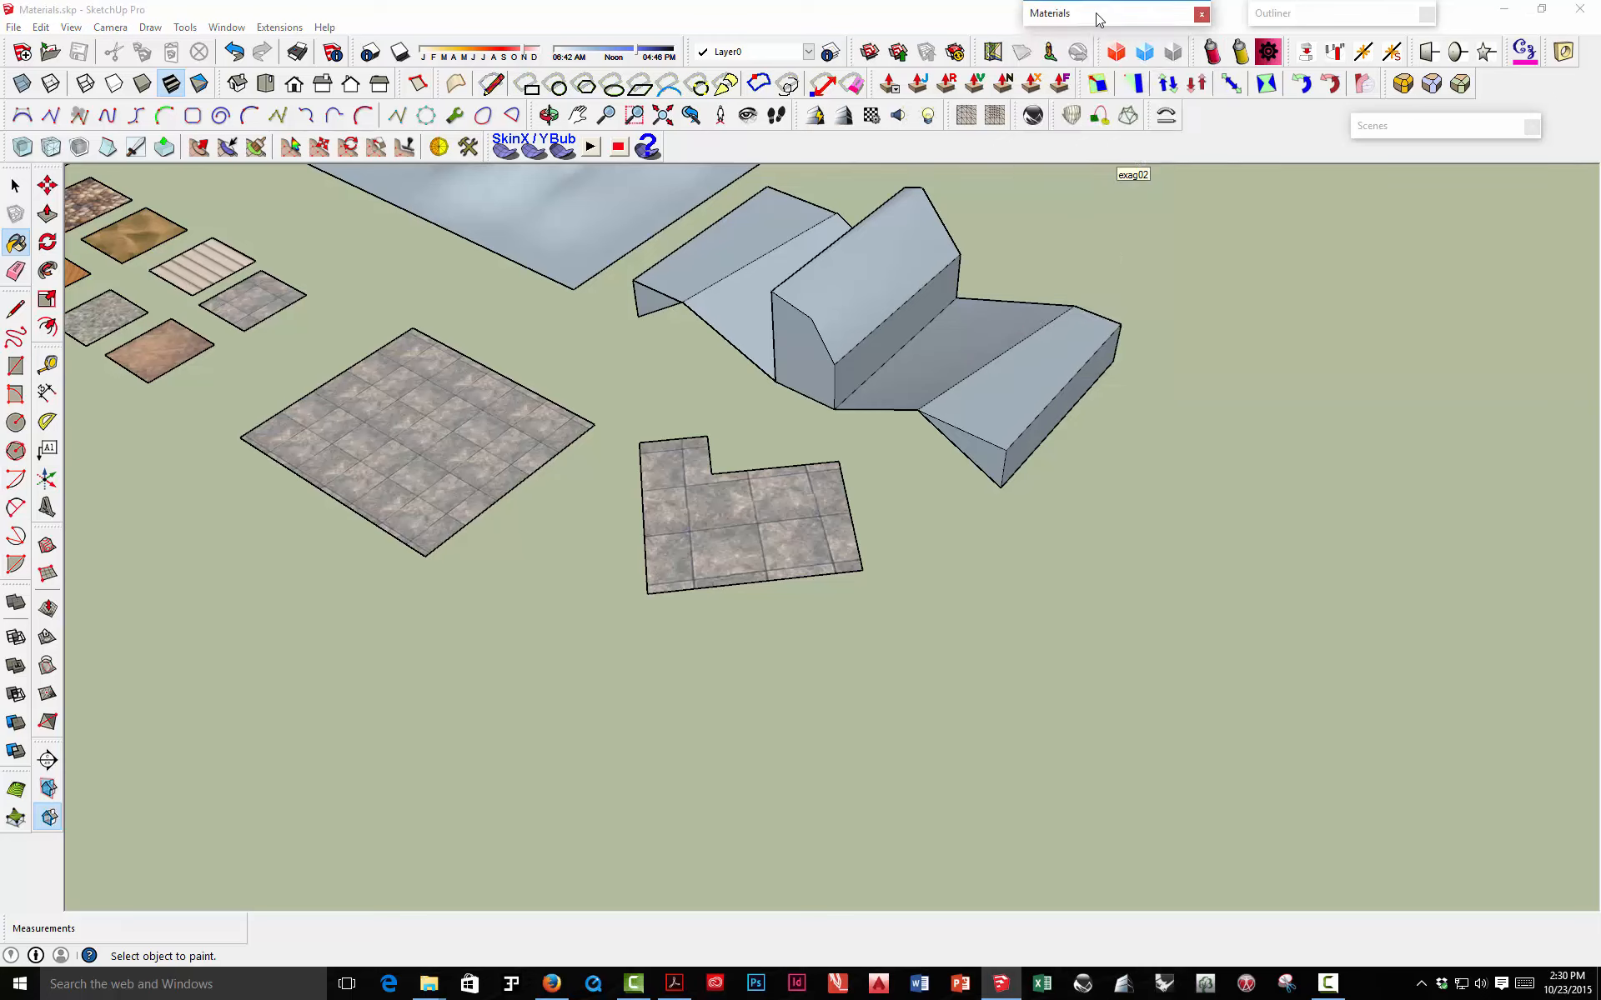
click(1097, 16)
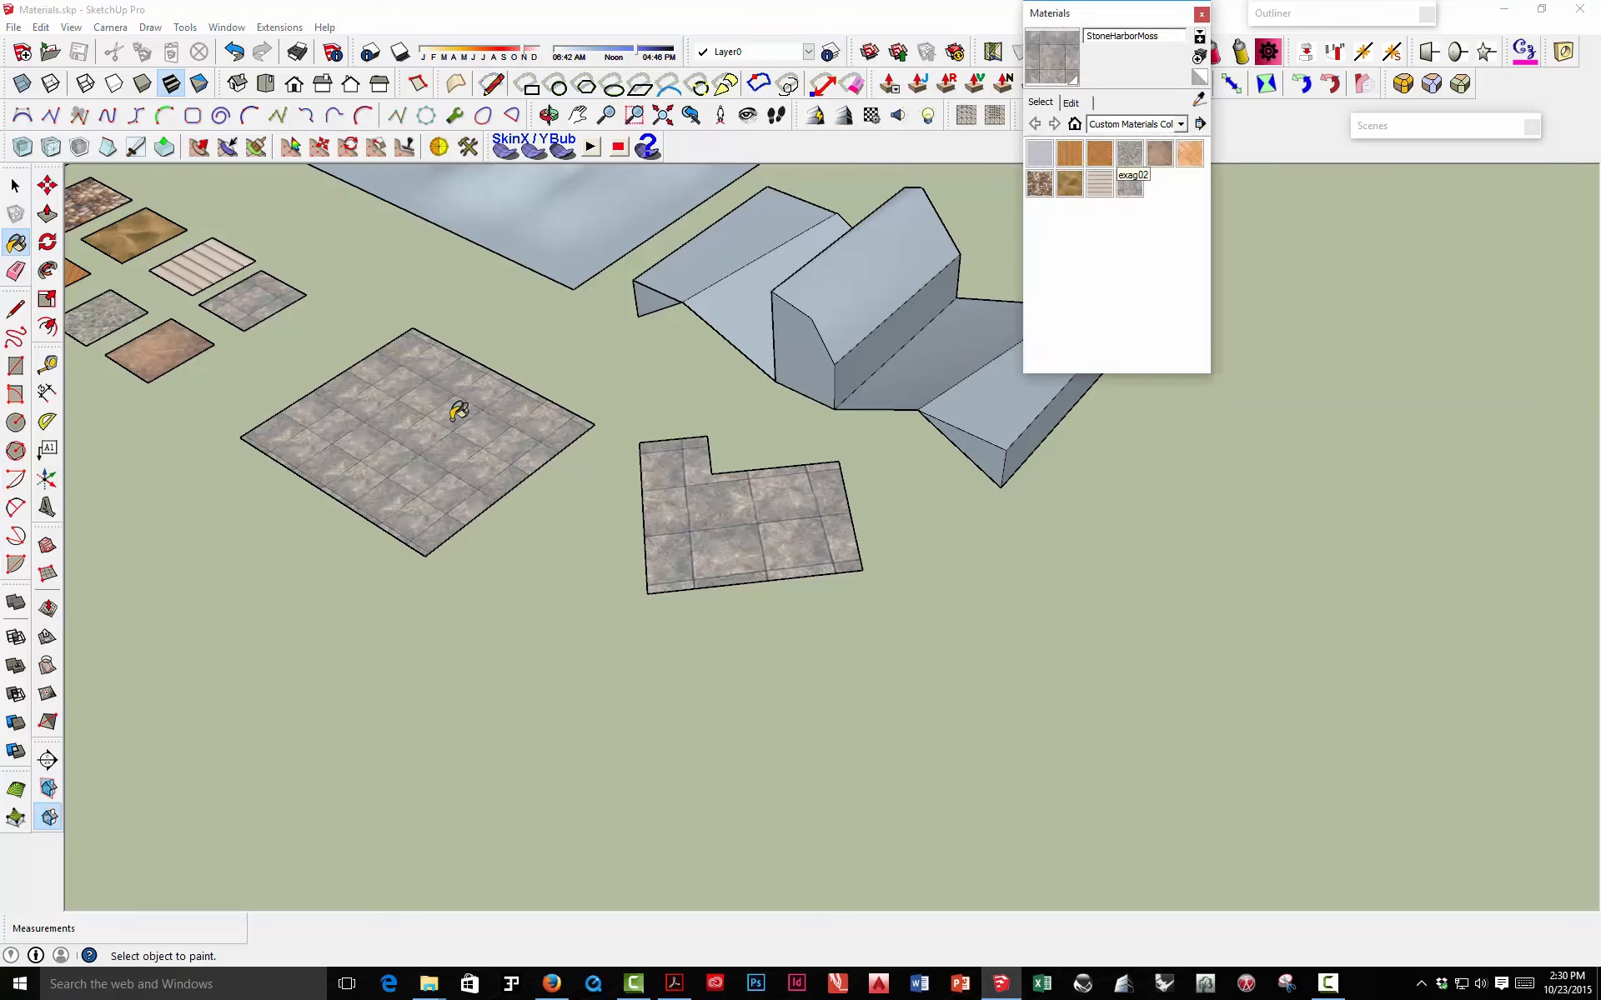
click(244, 28)
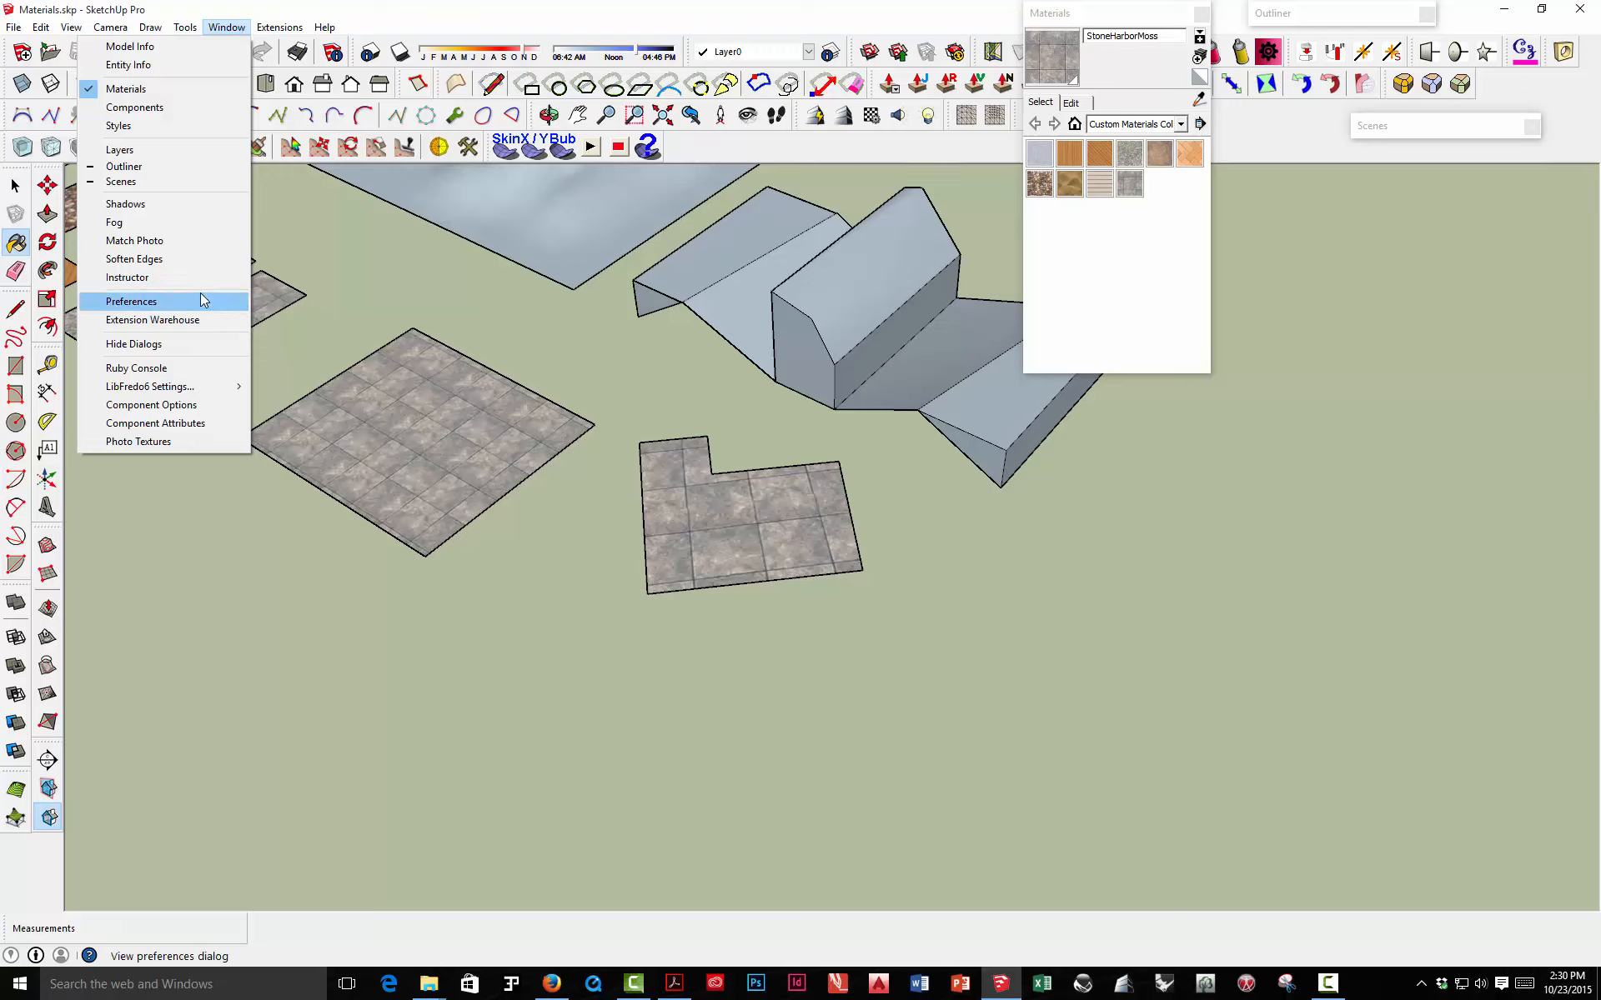
click(214, 28)
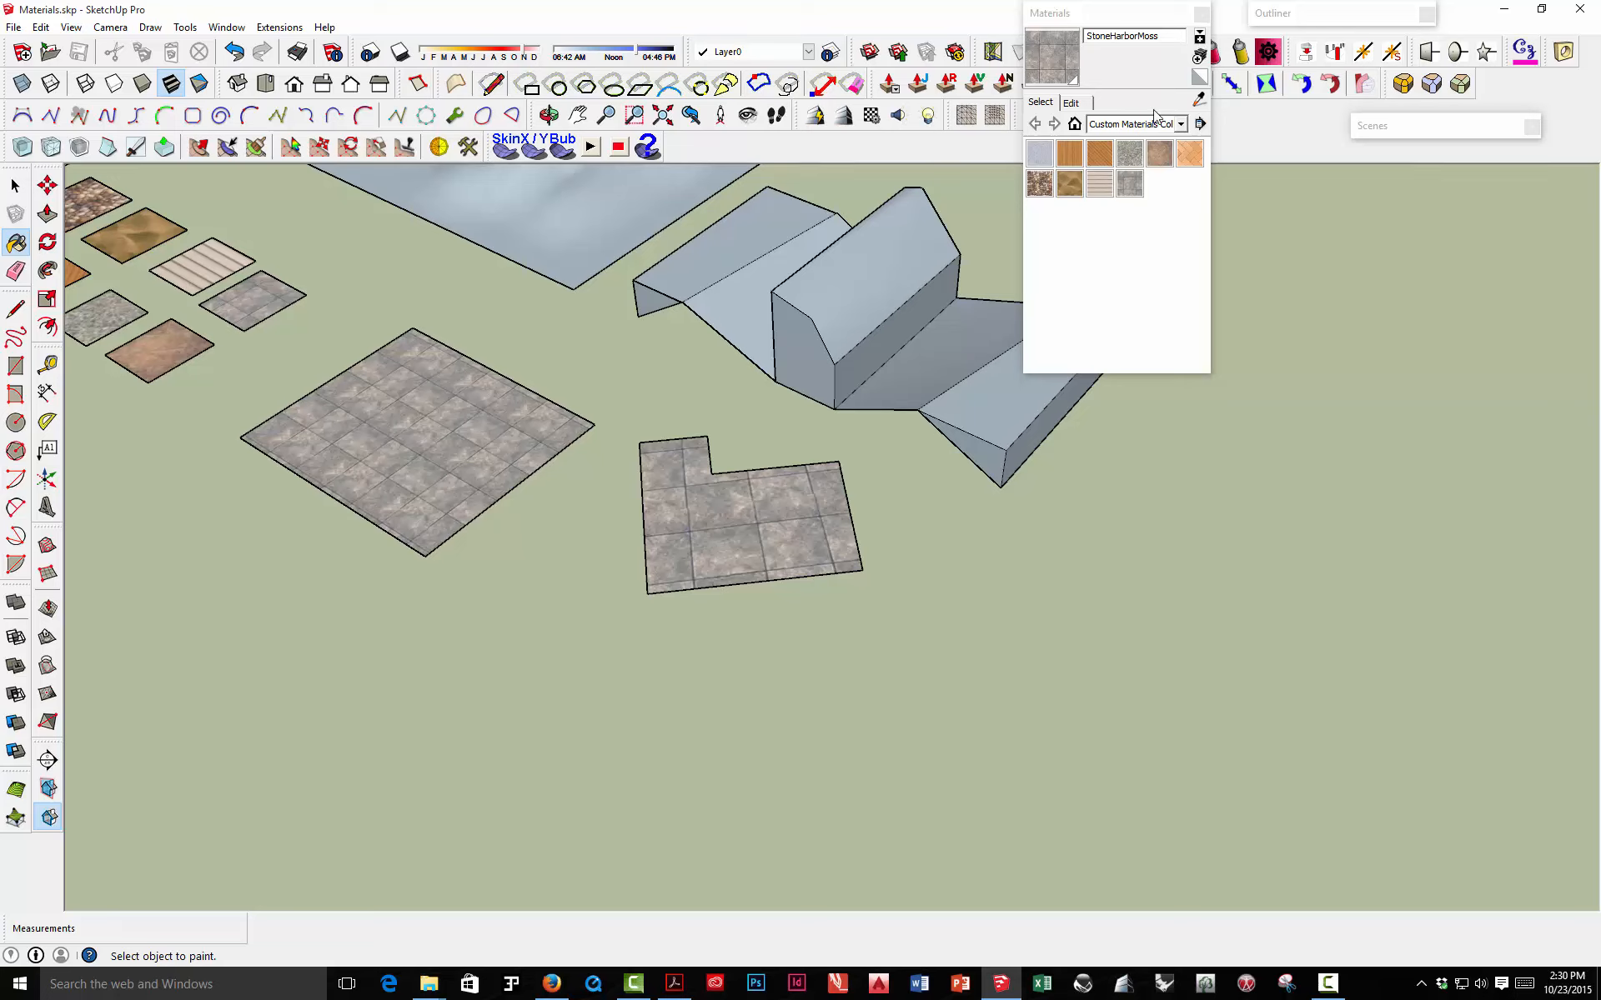
- Open the StoneHarborMoss material for editing and shift its colour slightly toward red
click(1072, 103)
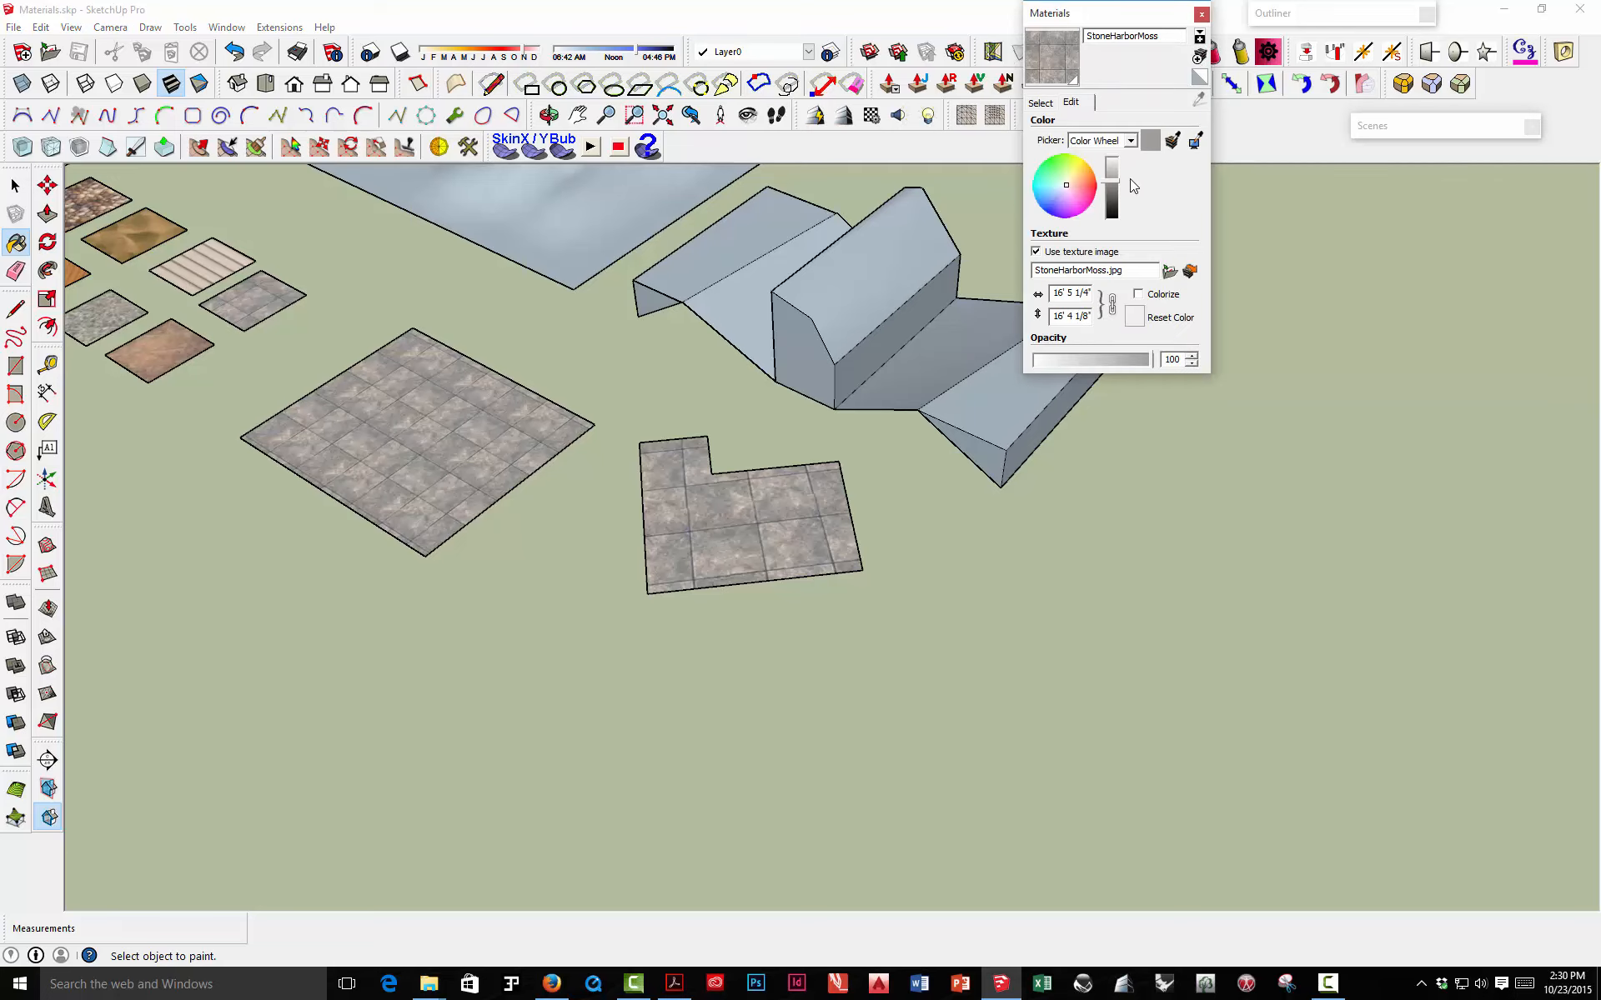
drag(1108, 182, 1069, 187)
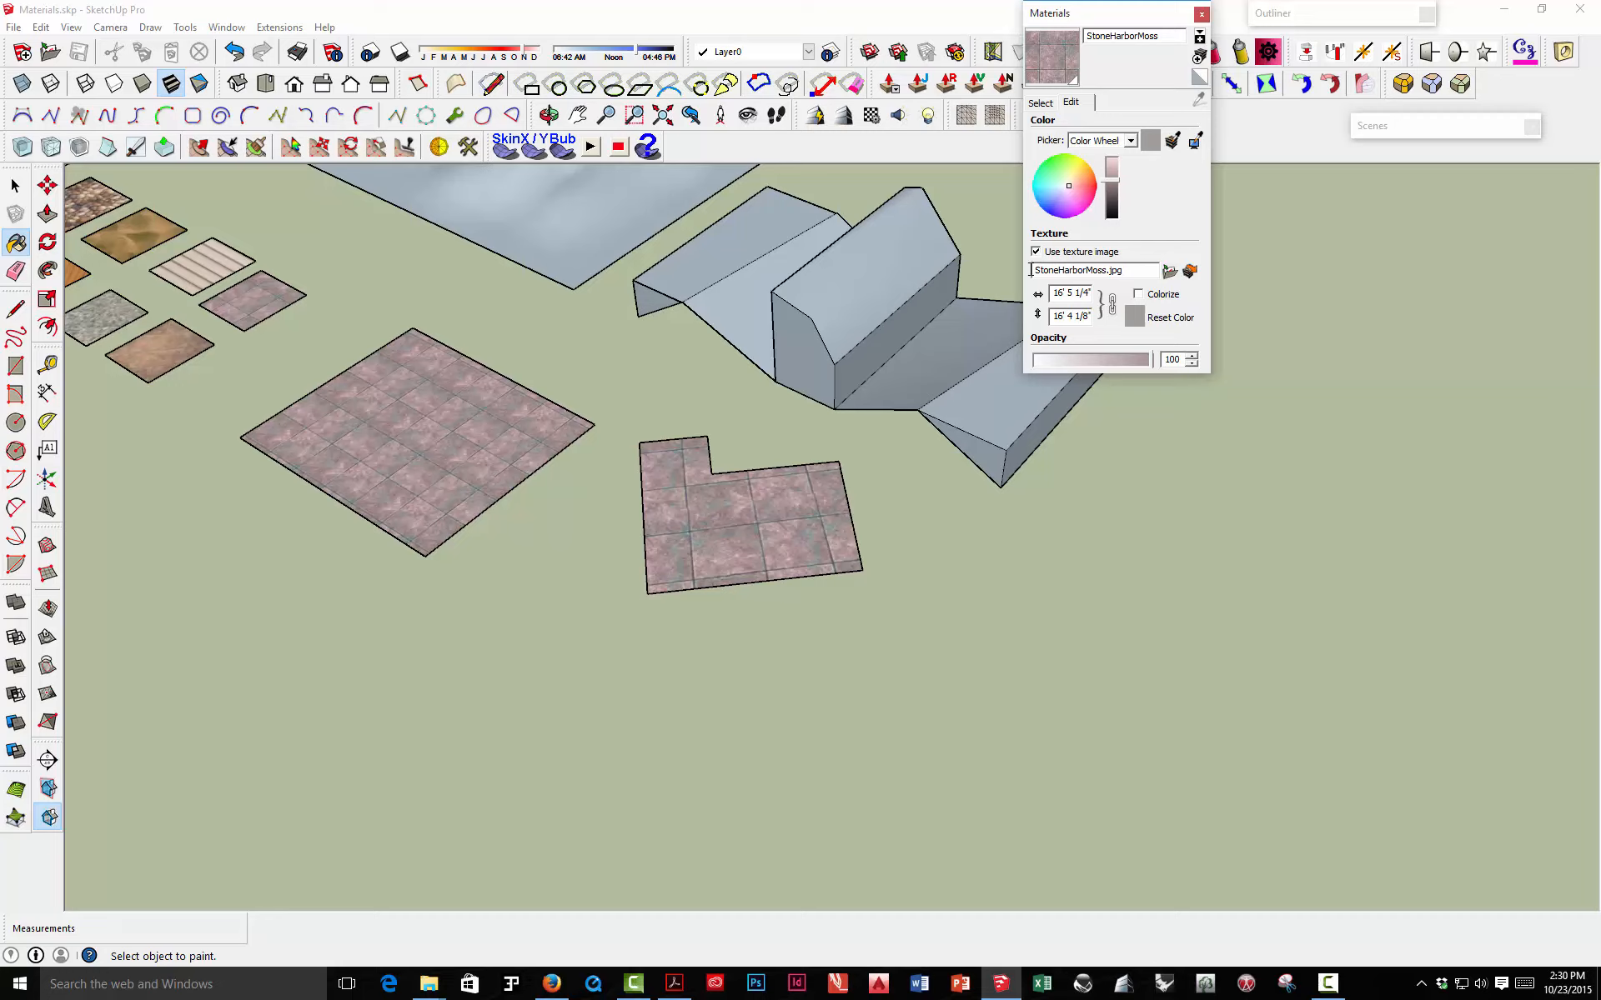
- Replace the StoneHarborMoss texture image with paver6.jpg, and undo the edits to the material
click(1171, 272)
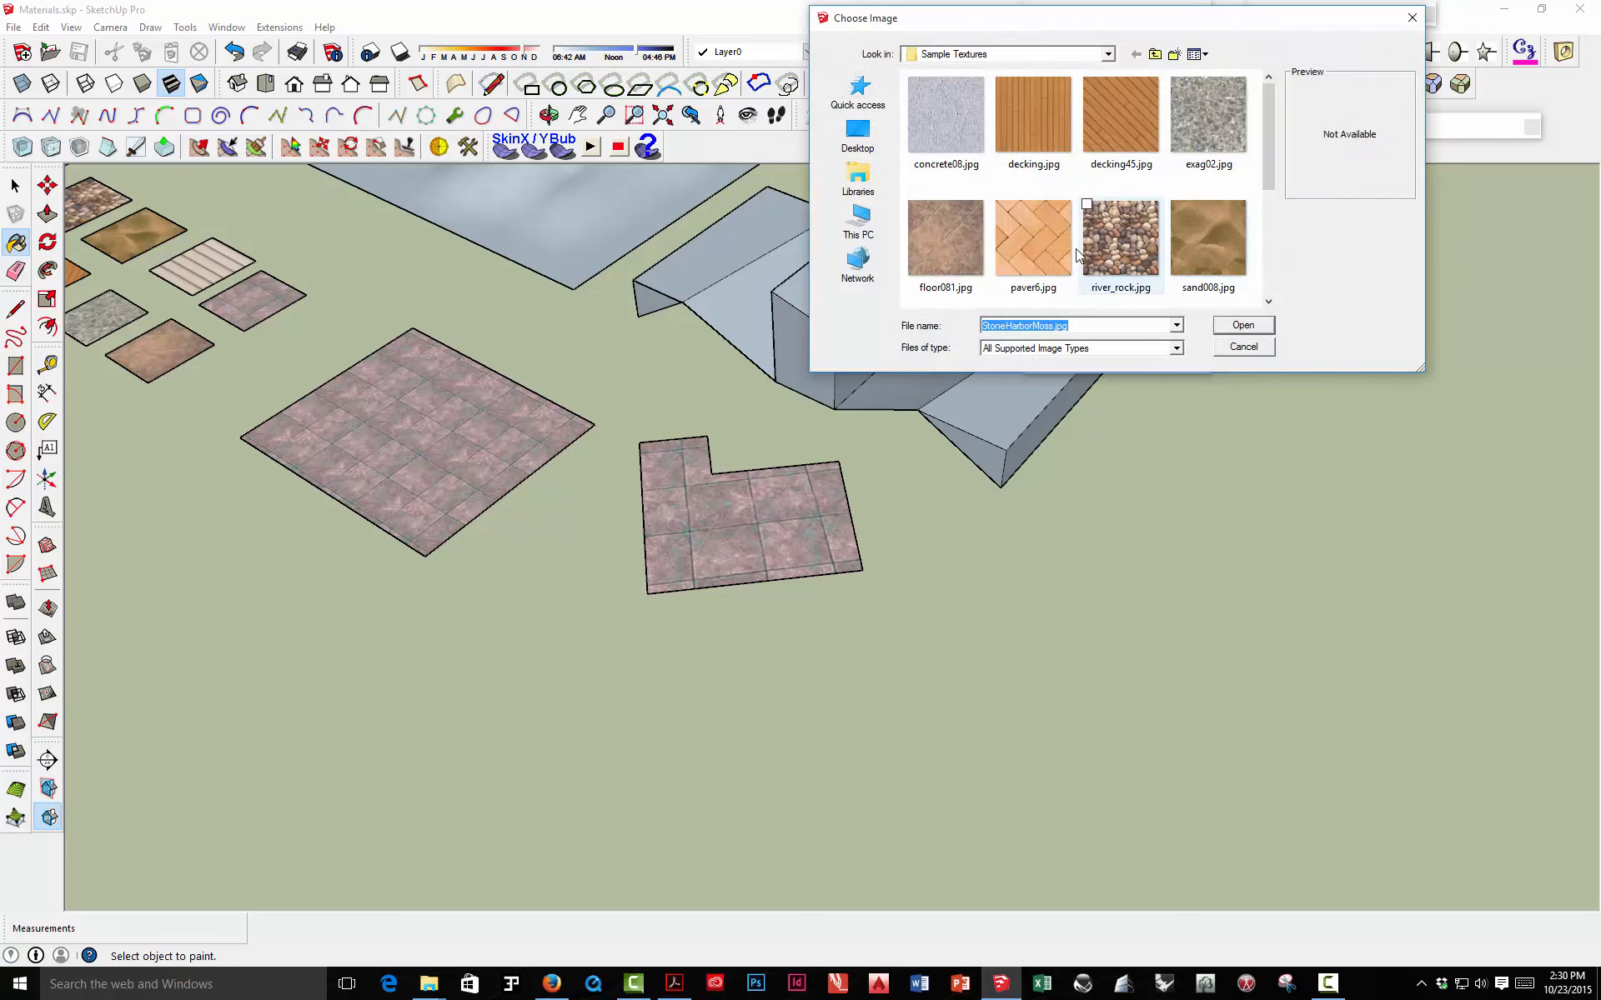
click(1042, 244)
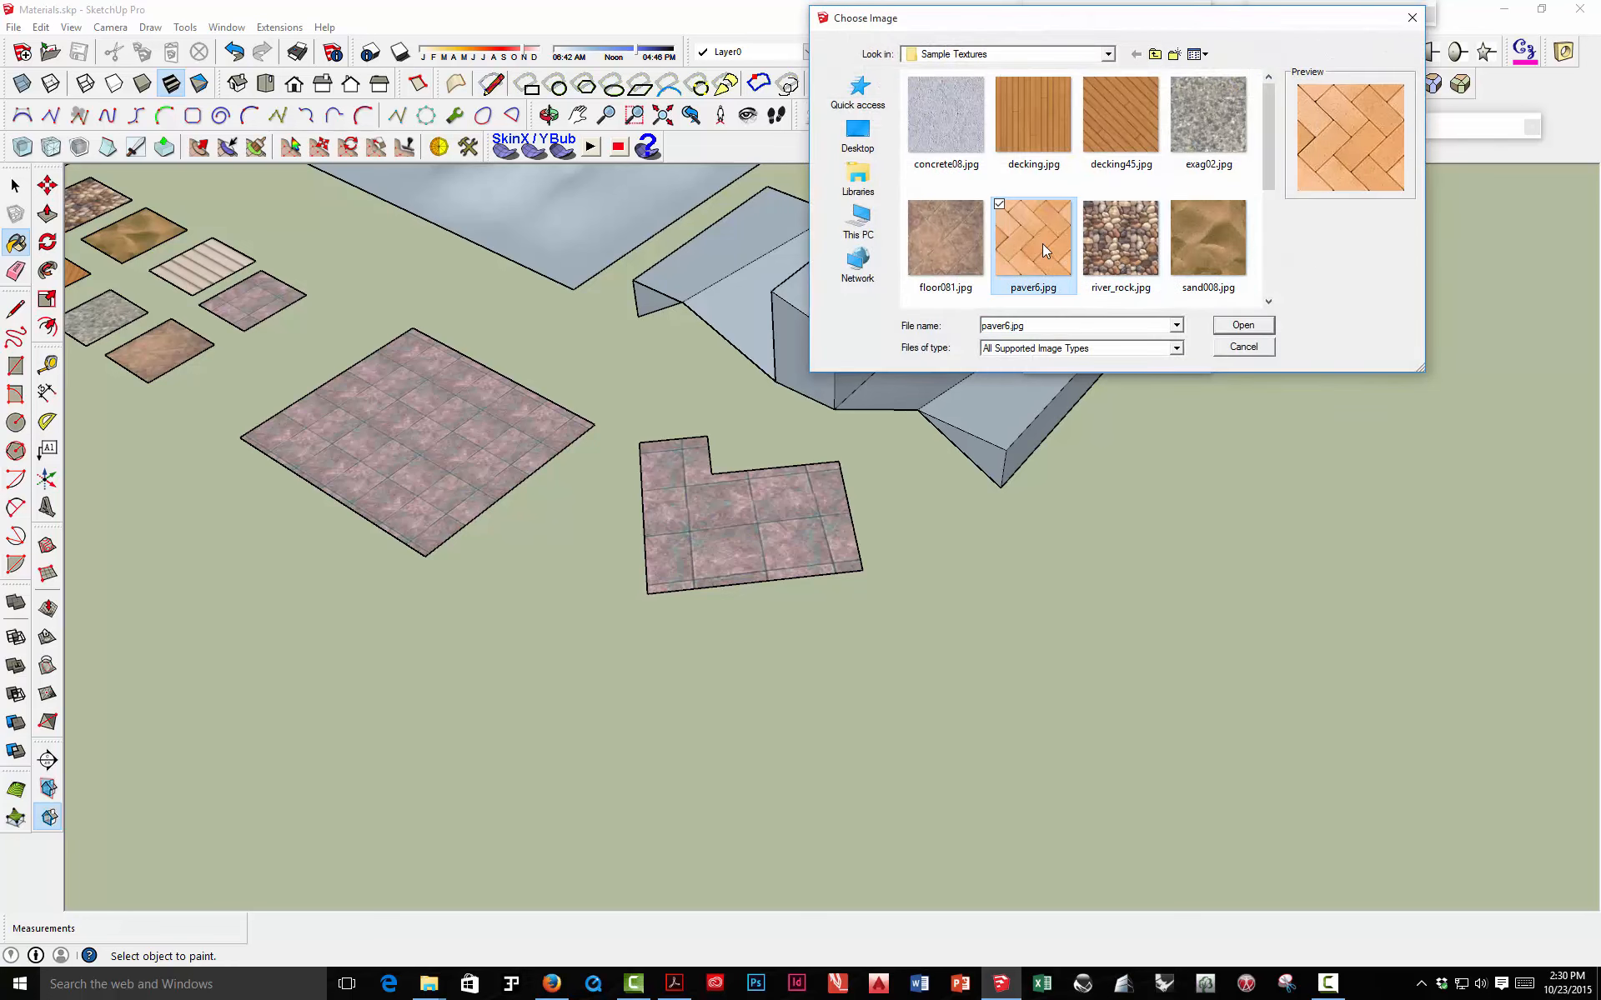
click(1241, 326)
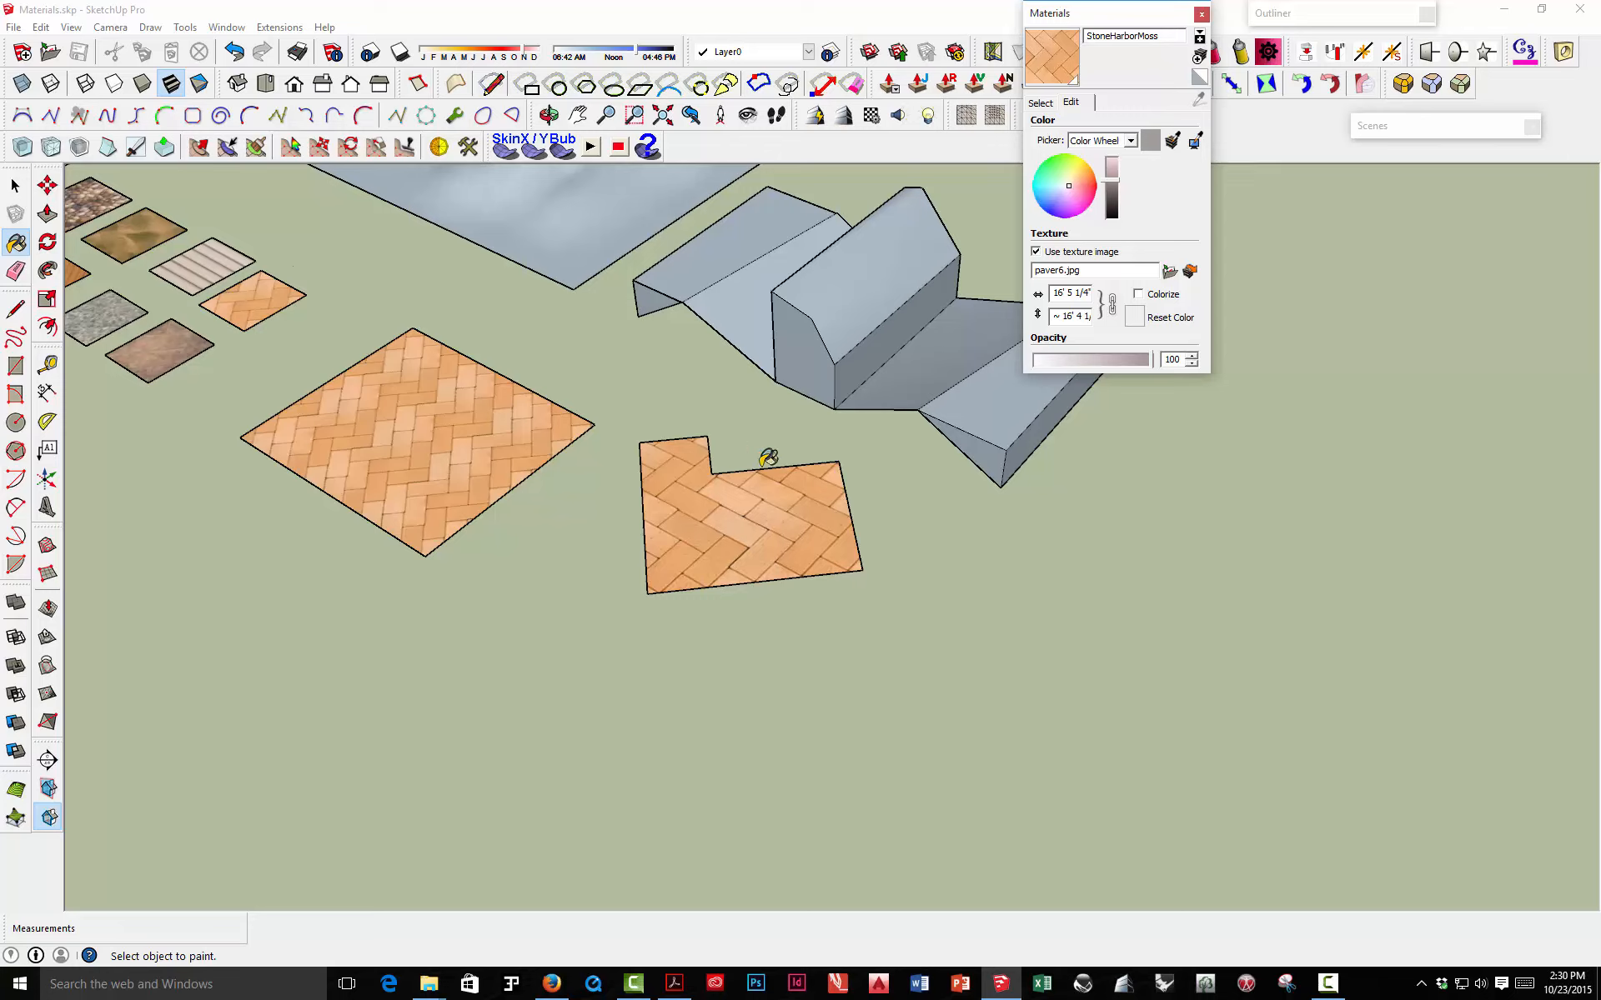
click(235, 52)
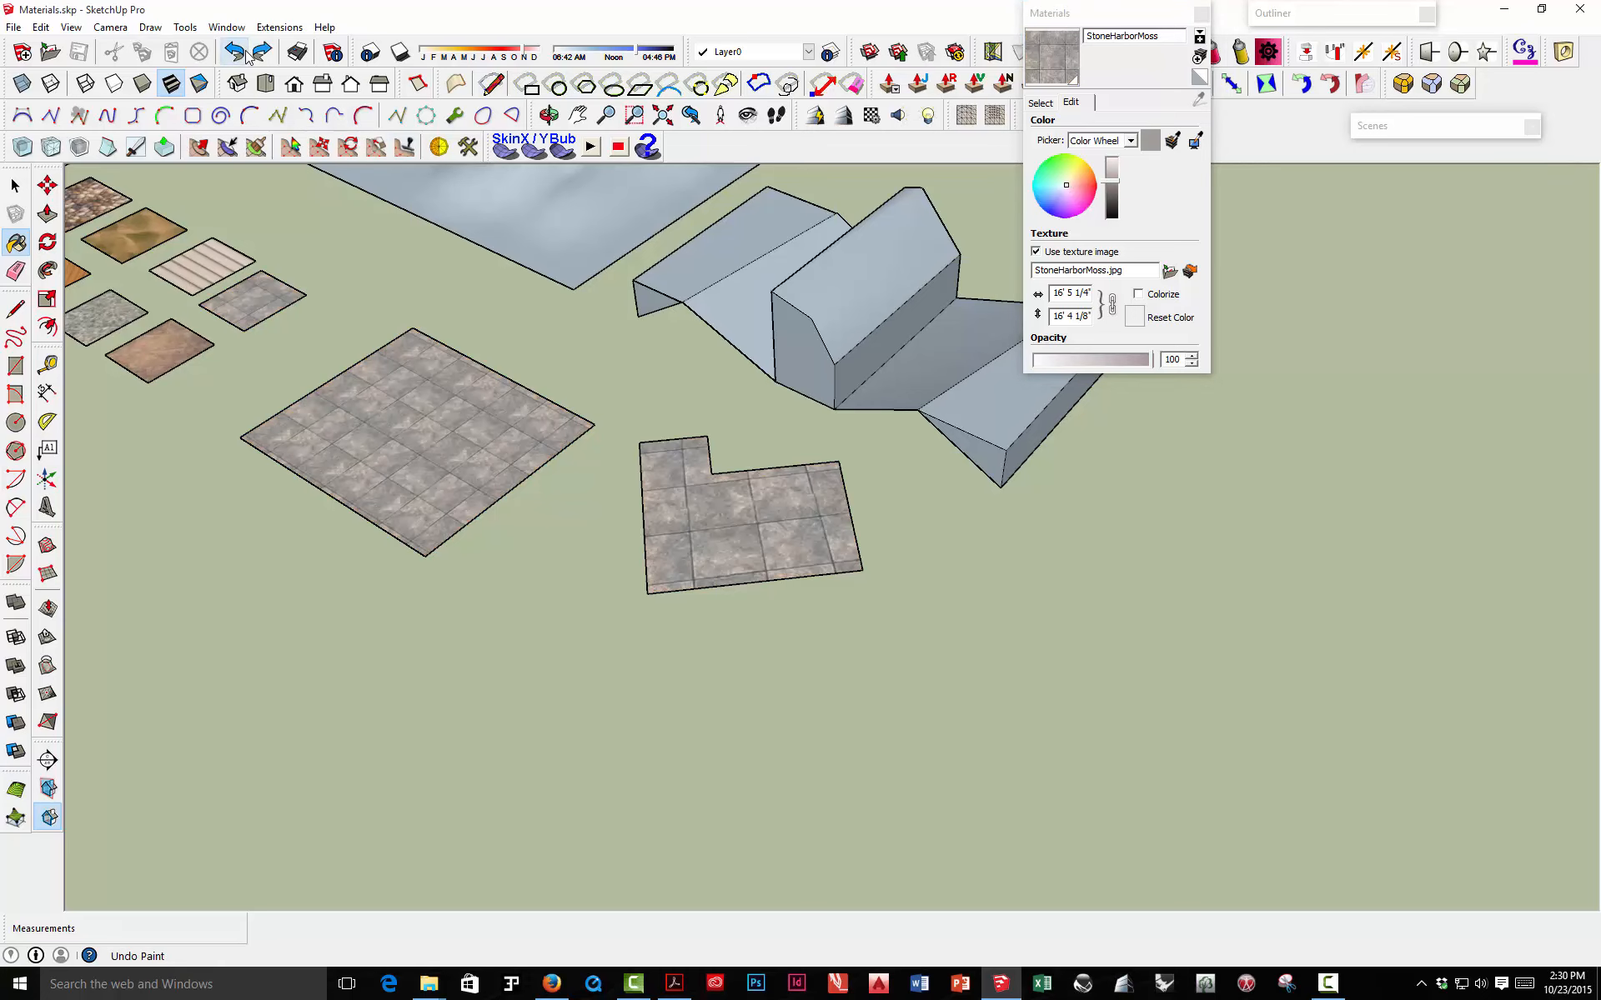
- Create a new material named Brick Herringbone that uses paver6.jpg as its texture image
click(1199, 59)
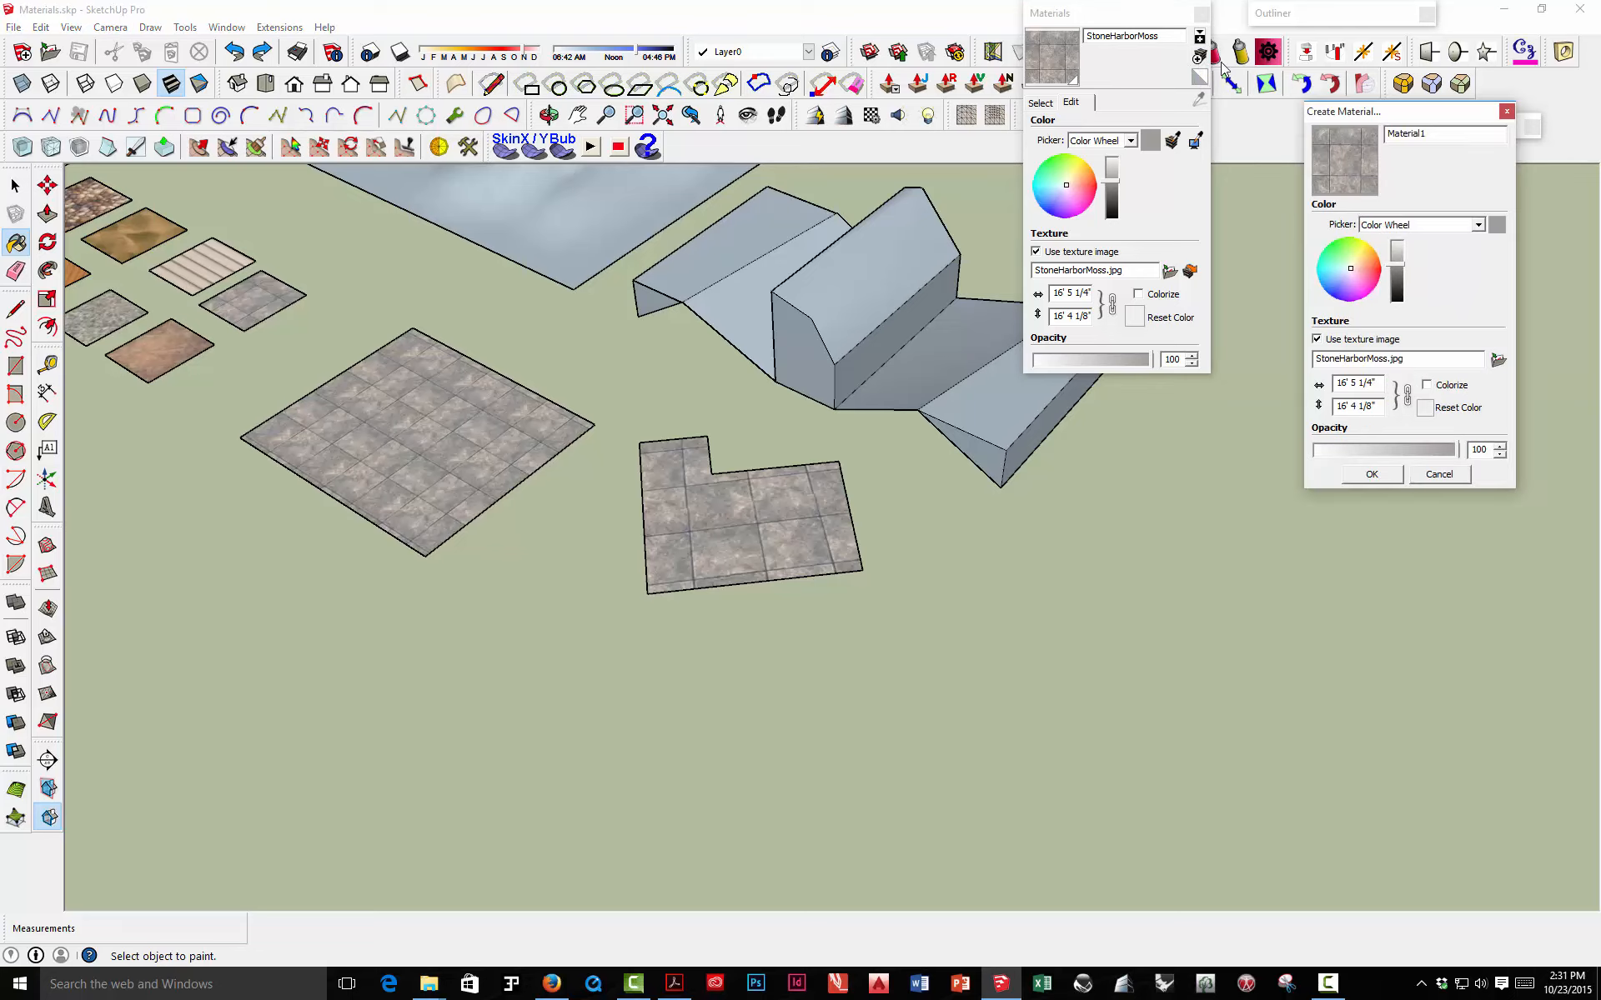
drag(1401, 127, 1122, 408)
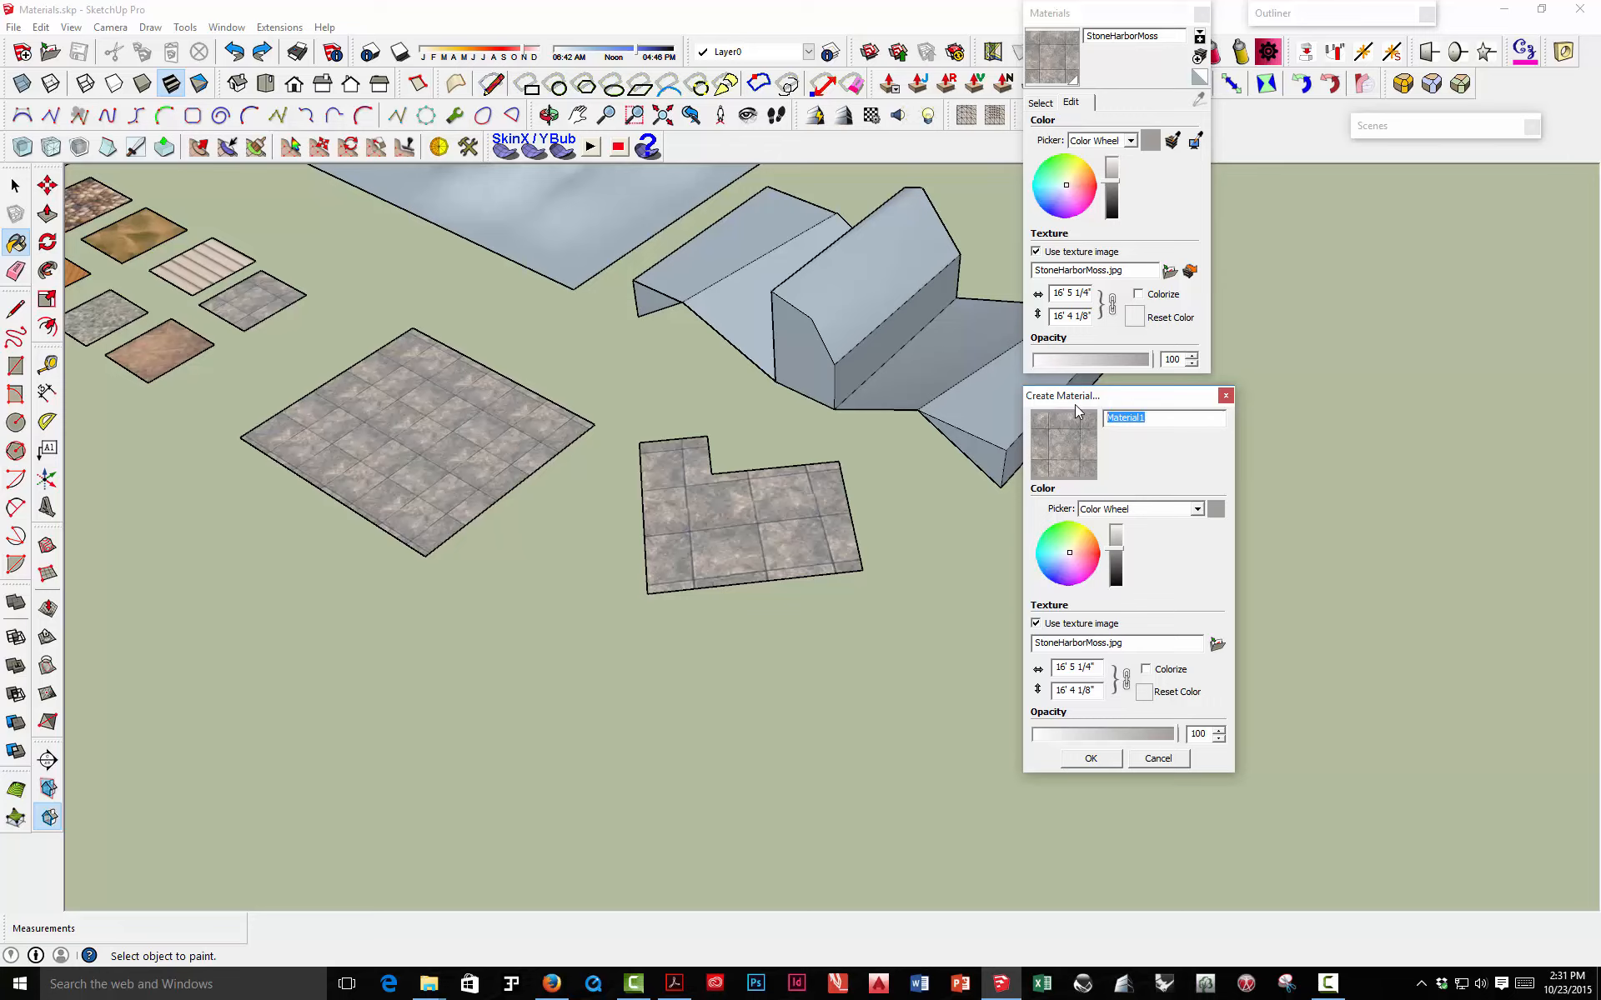
text(Brick Herringbone)
click(1214, 646)
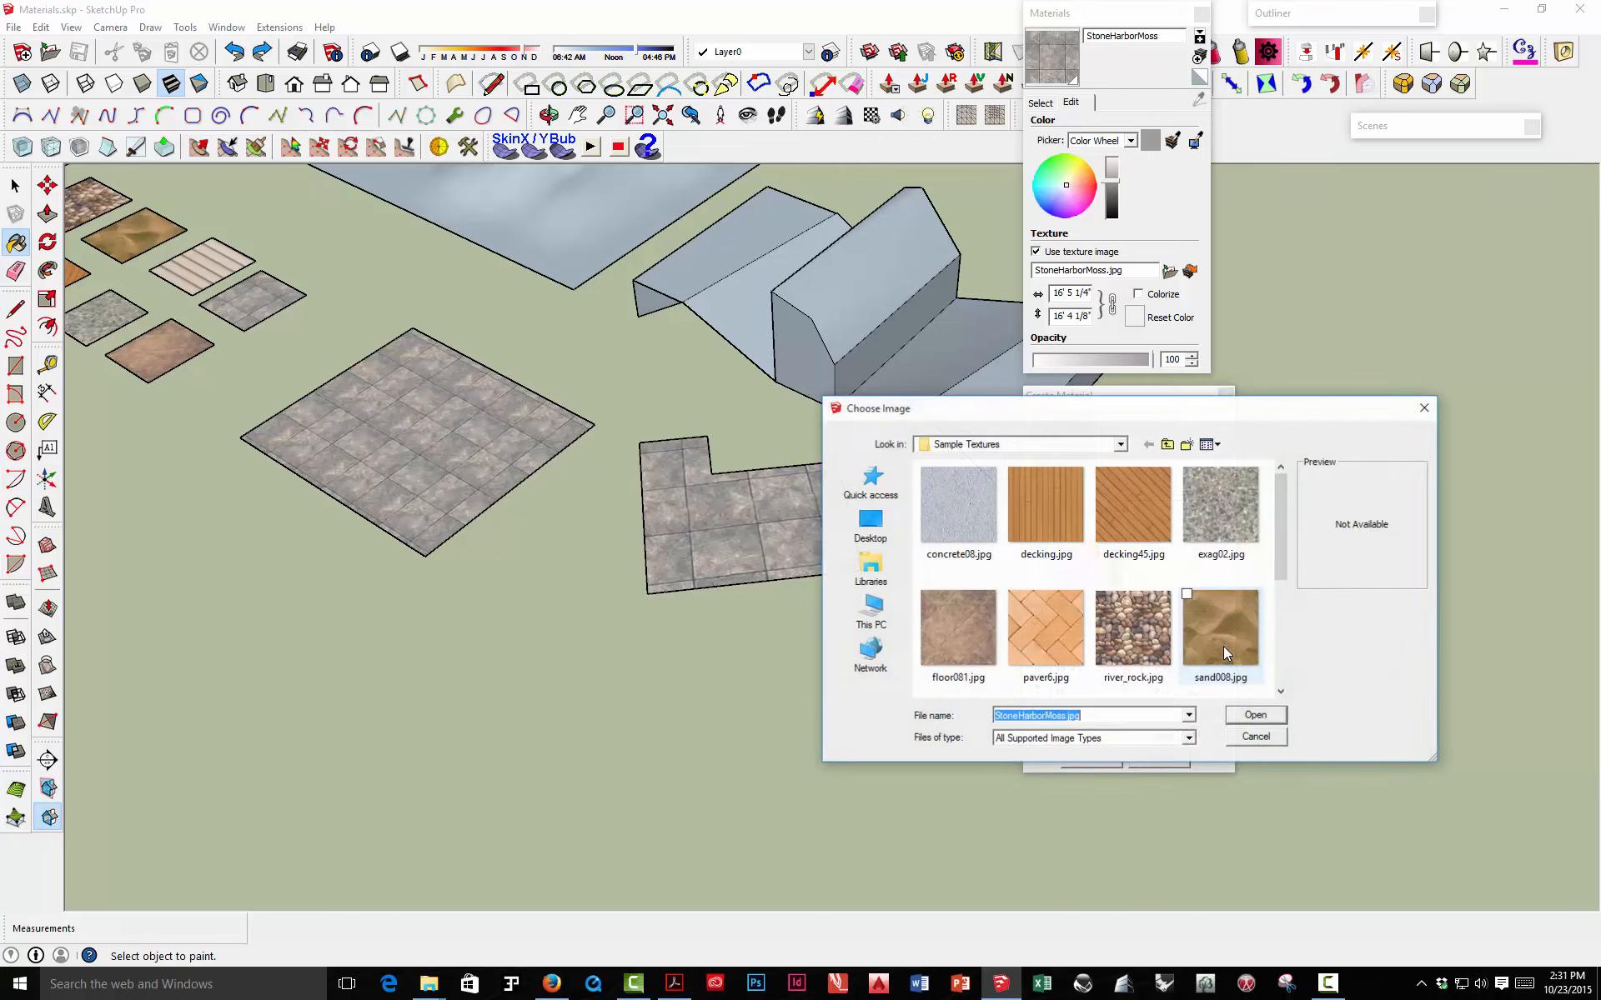
click(1055, 623)
double_click(1055, 623)
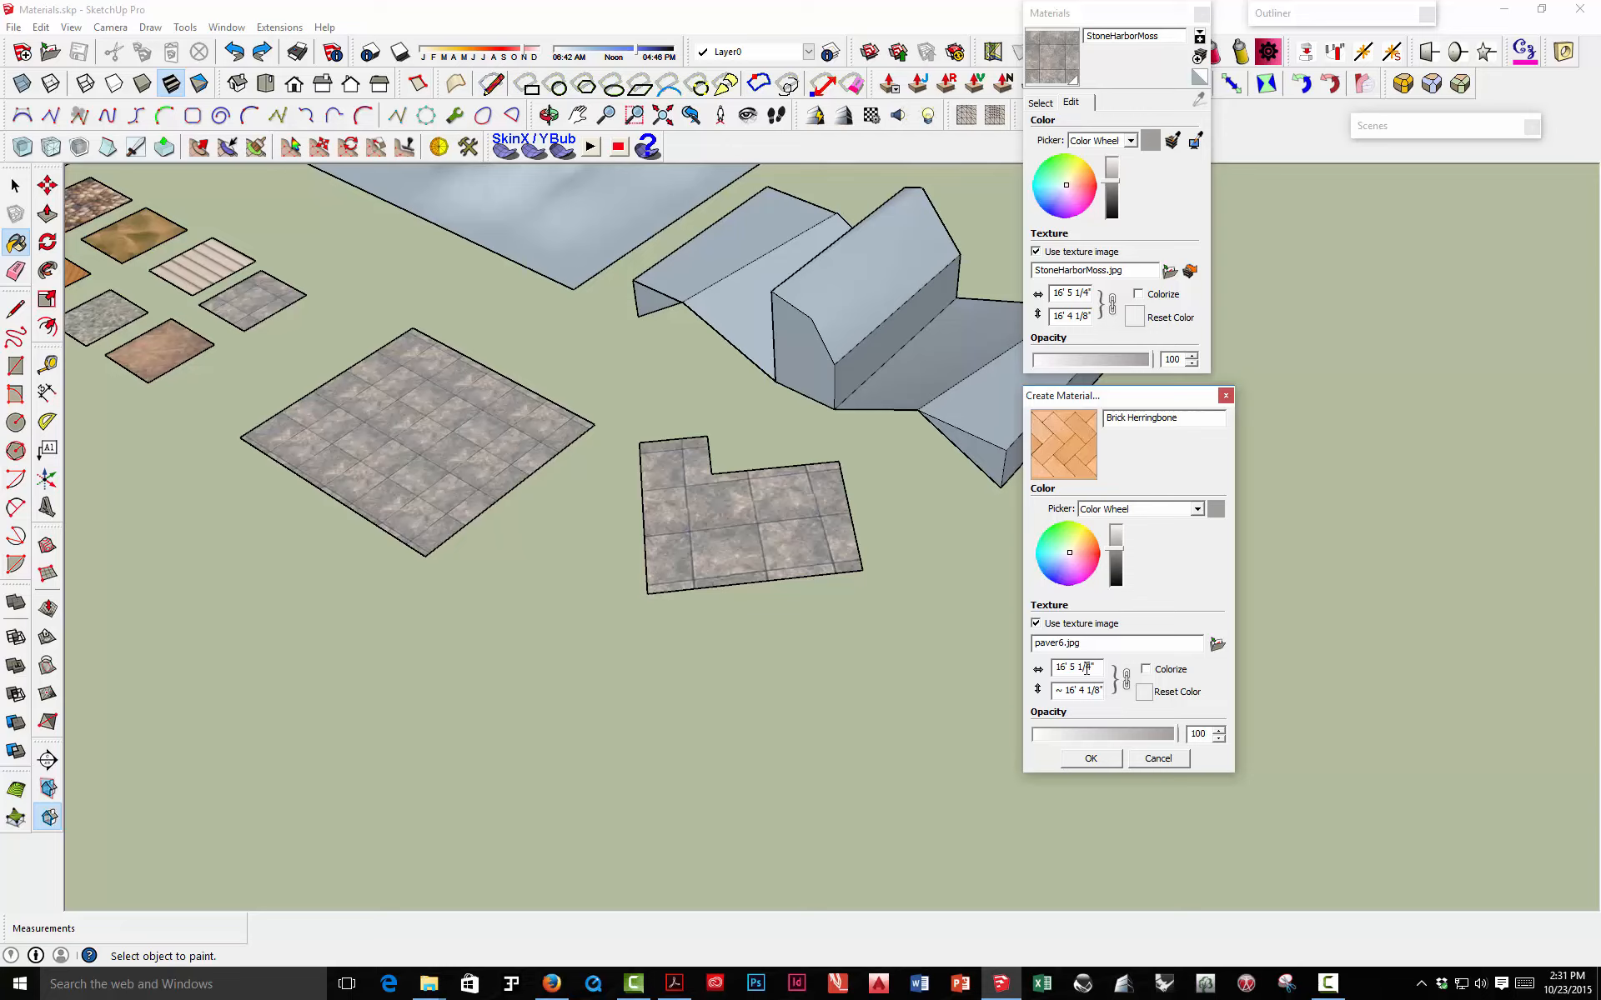
click(1087, 757)
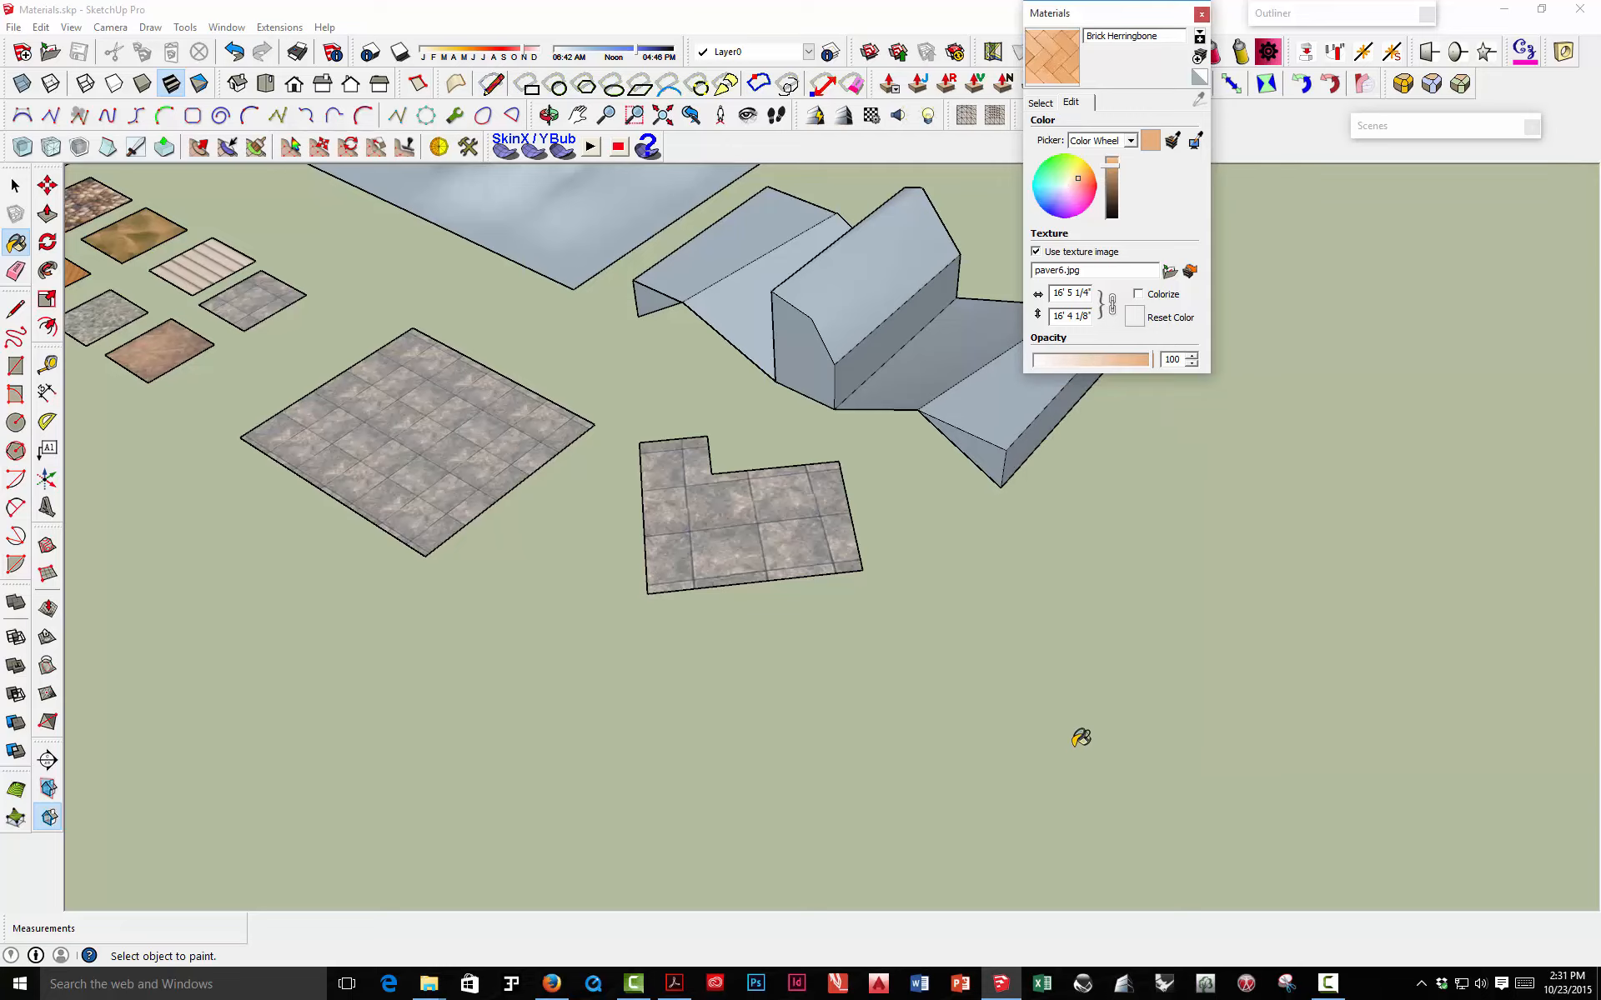
- Paint the large rectangle with Brick Herringbone and inspect the size of its bricks up close
click(511, 421)
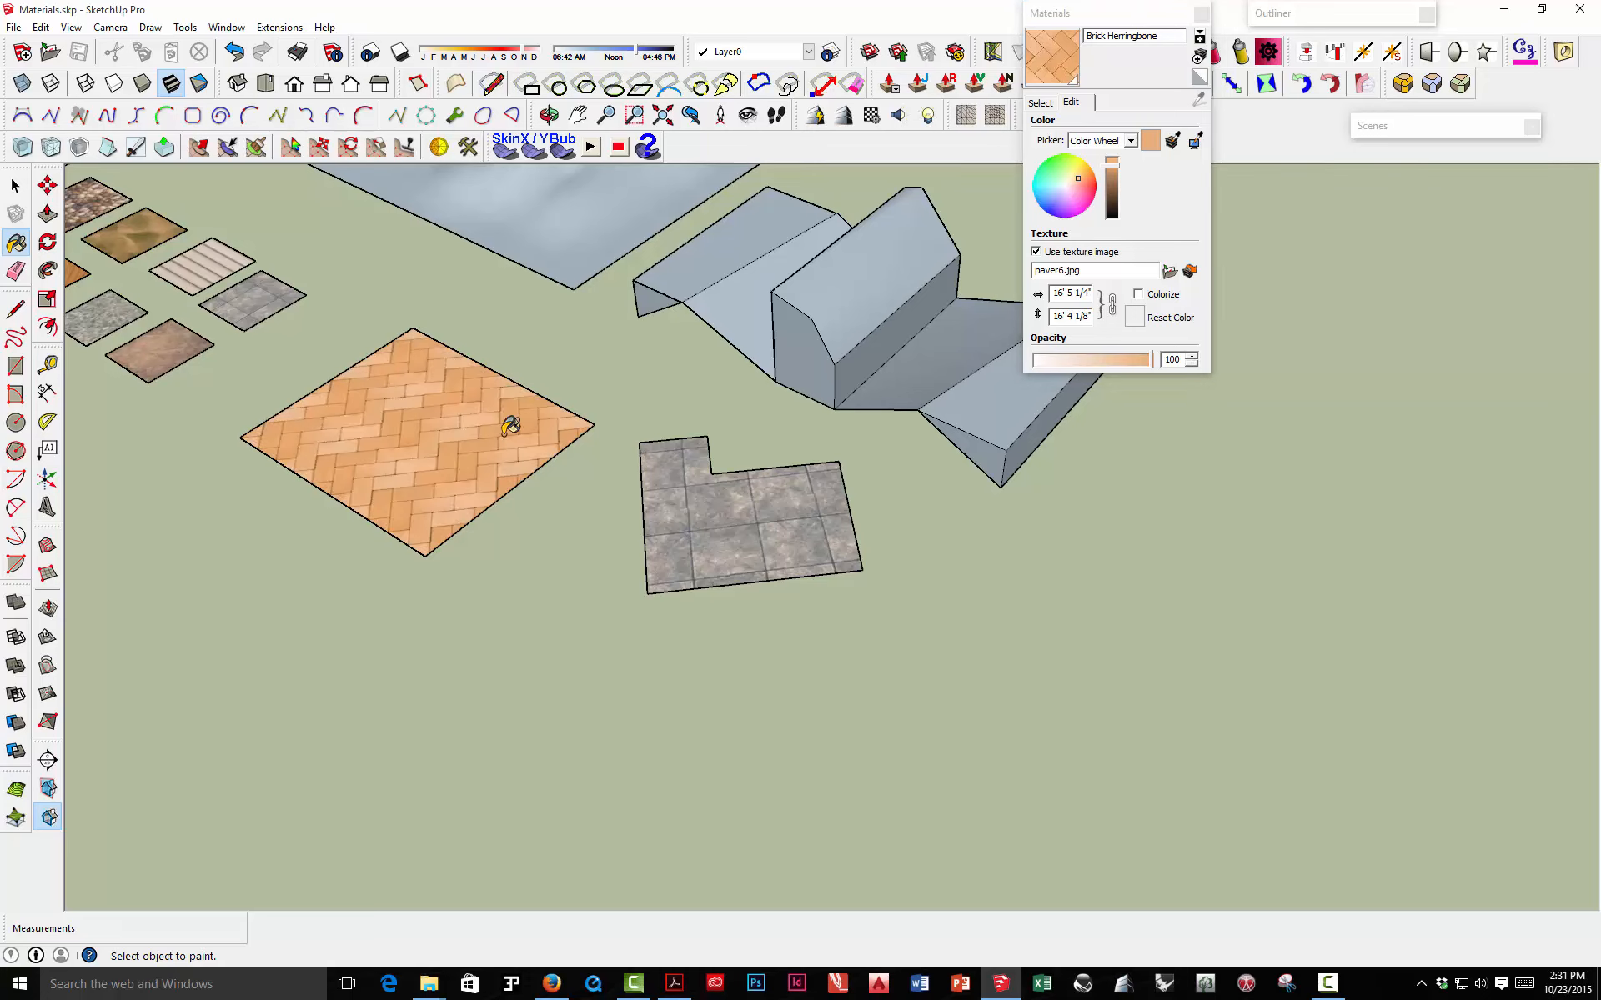
scroll(433, 416, up, 1)
scroll(429, 411, up, 1)
scroll(486, 425, down, 2)
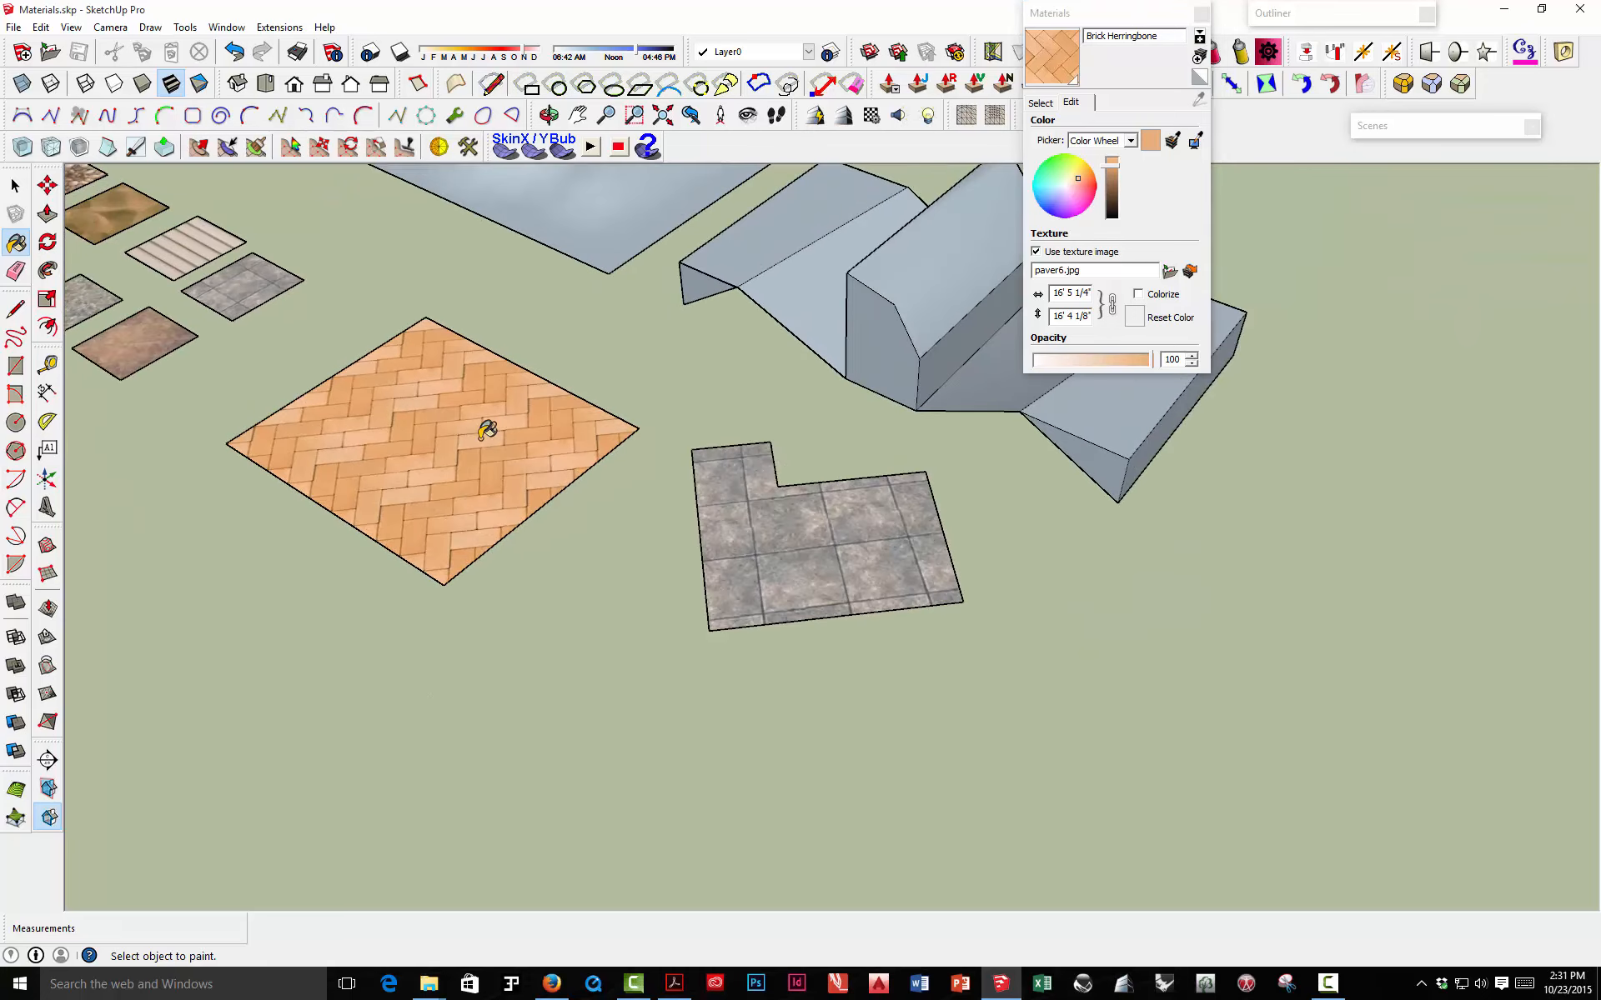
scroll(403, 412, up, 2)
scroll(404, 413, up, 3)
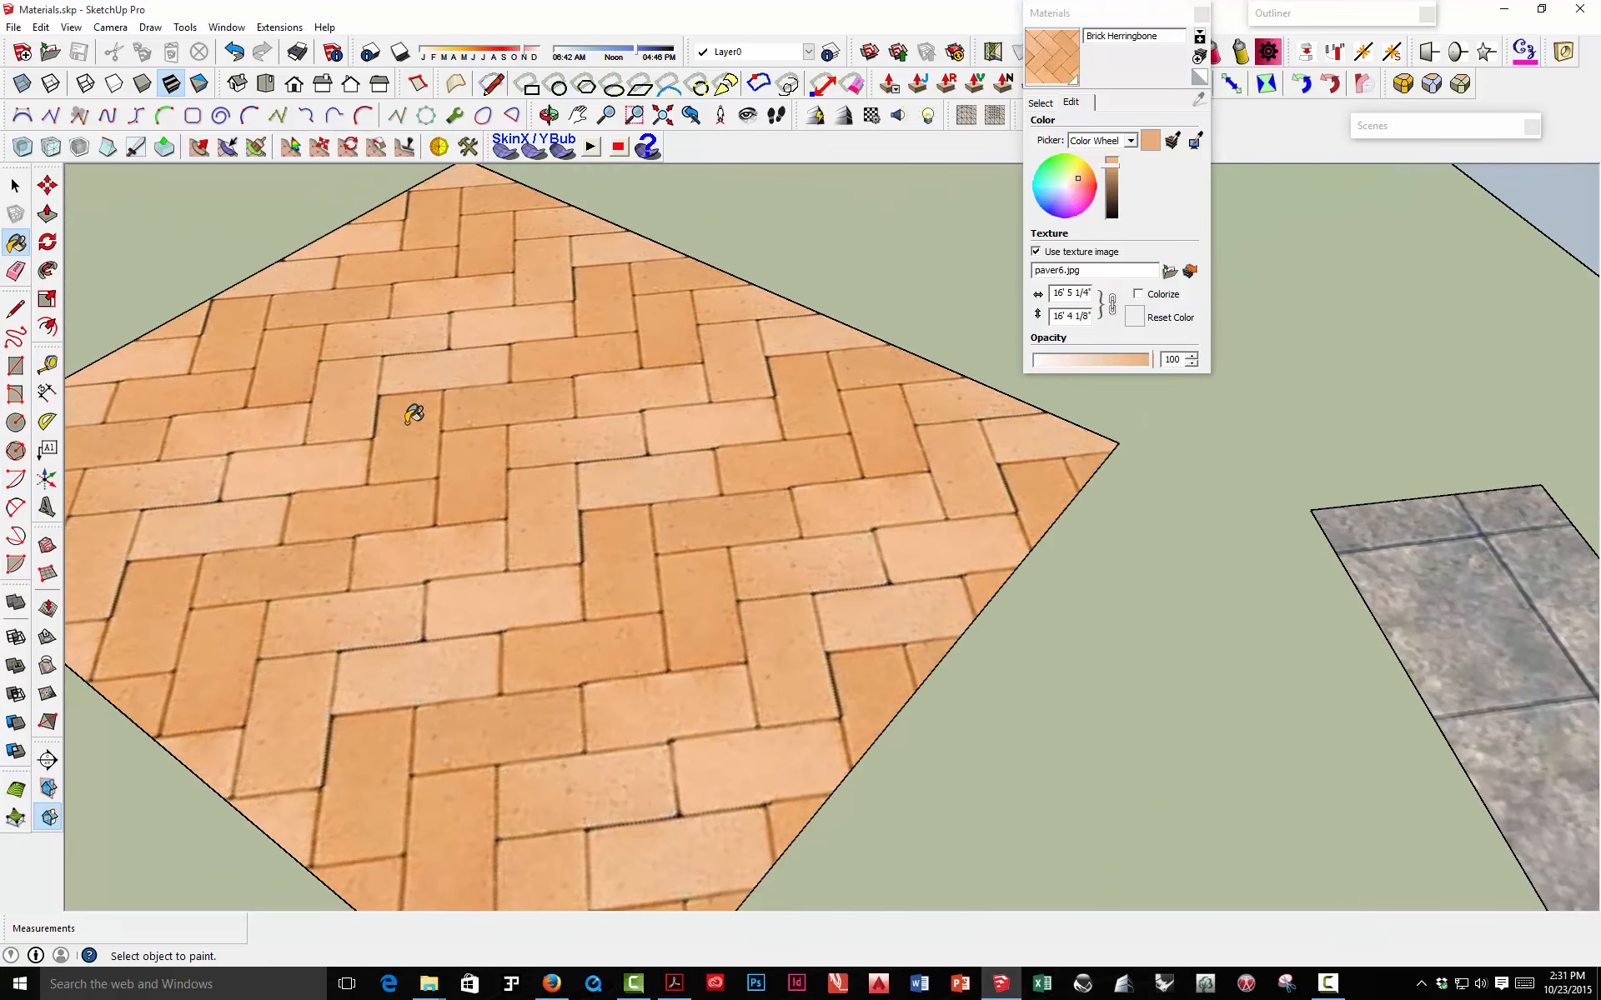
scroll(417, 413, down, 5)
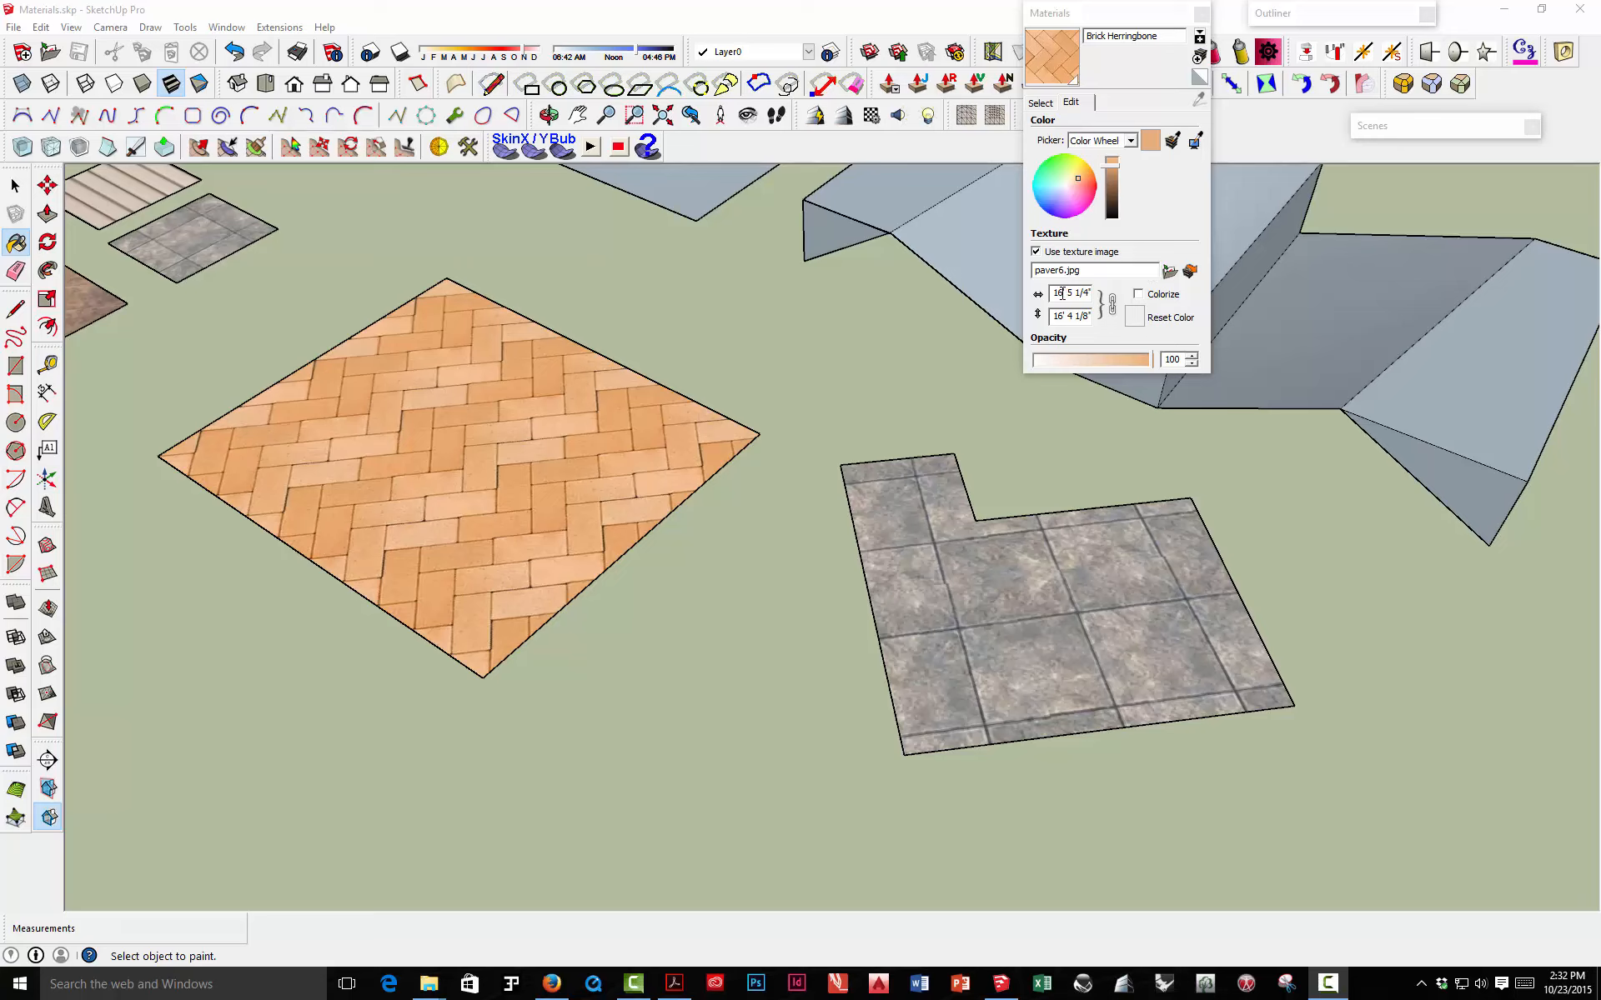
- Reduce the Brick Herringbone texture's width to 8' 5 1/4" and further to 4' 5 1/4"
drag(1061, 292, 1038, 291)
text(8)
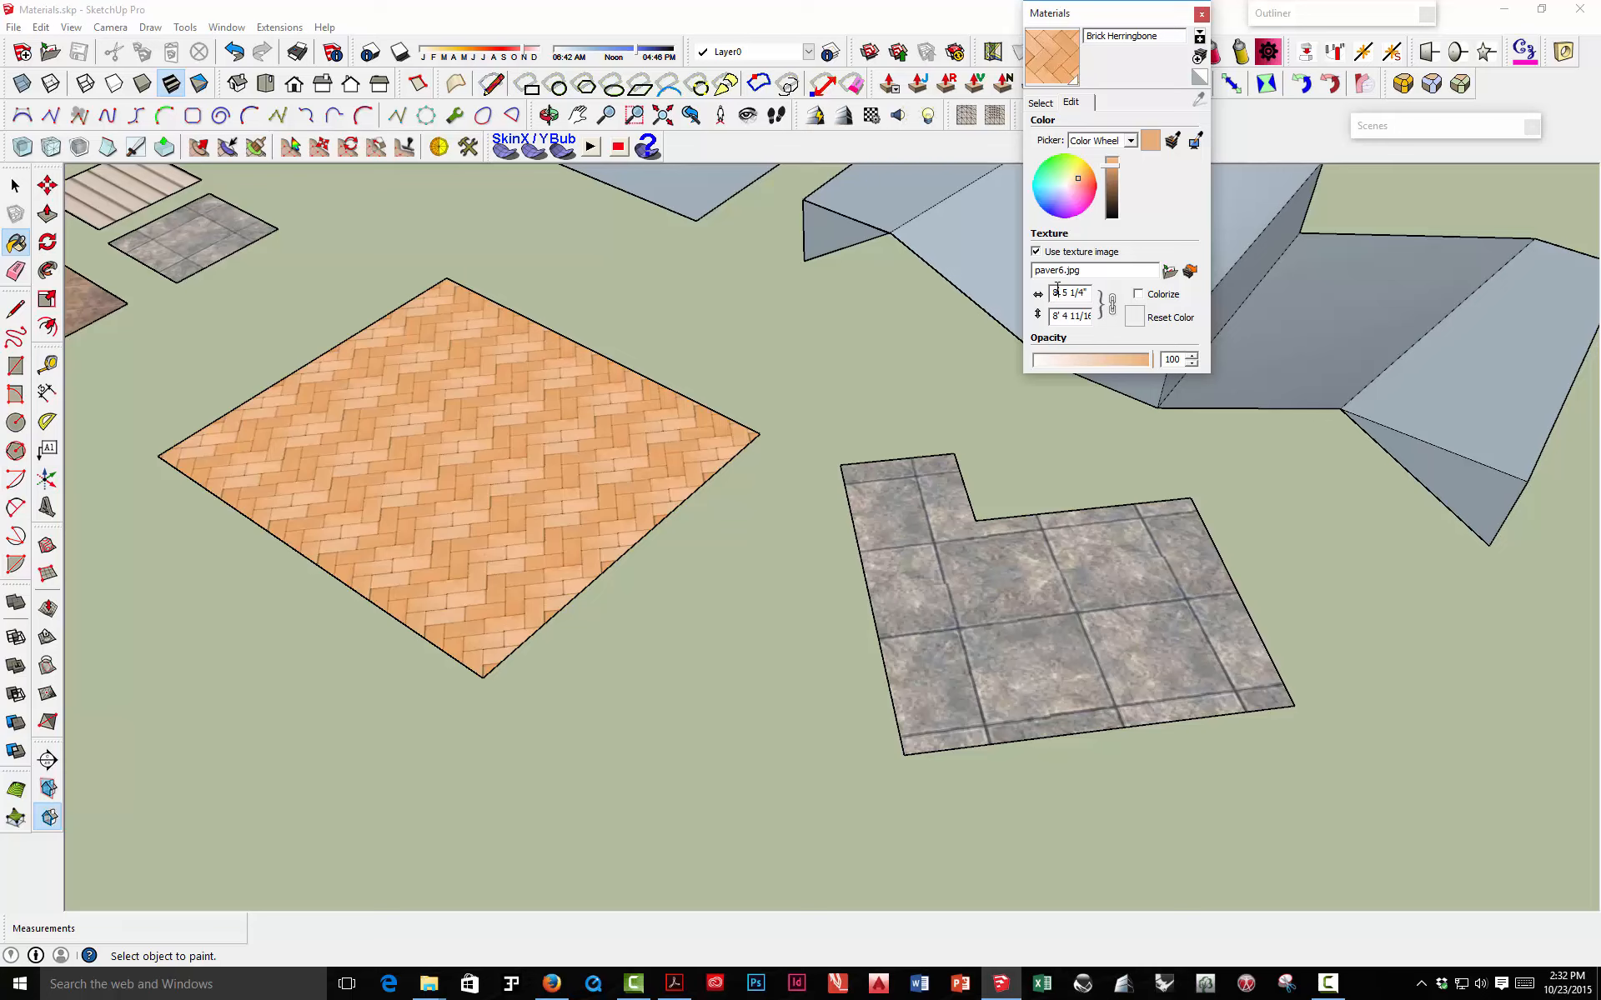
text(4)
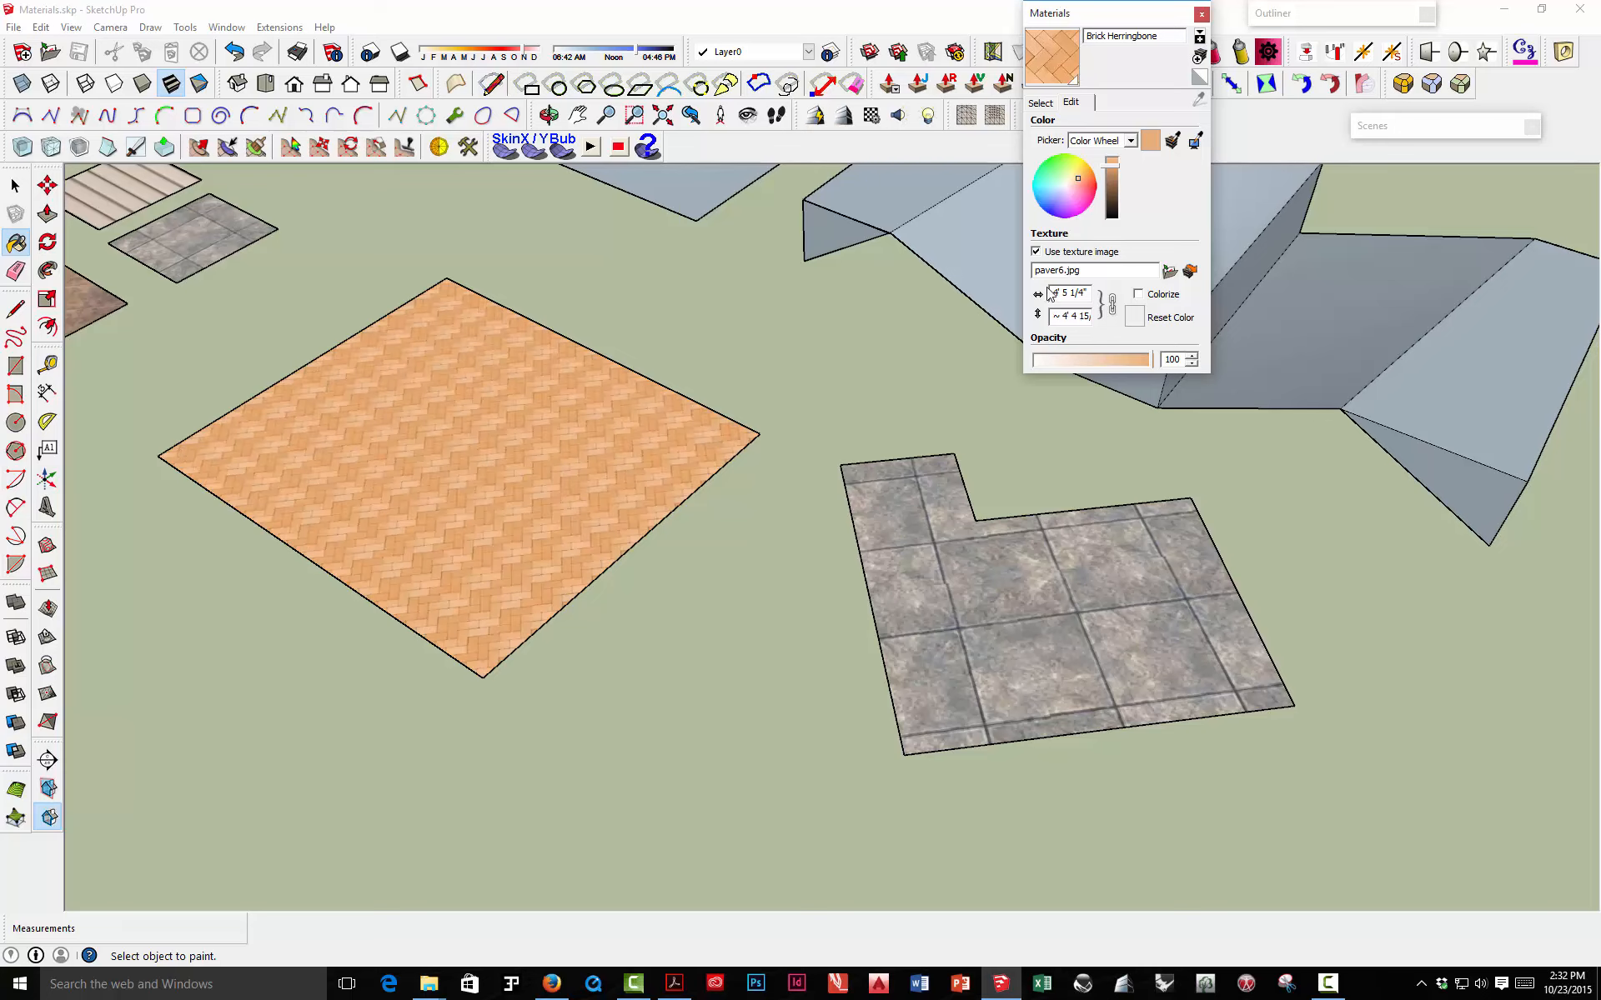
click(1108, 17)
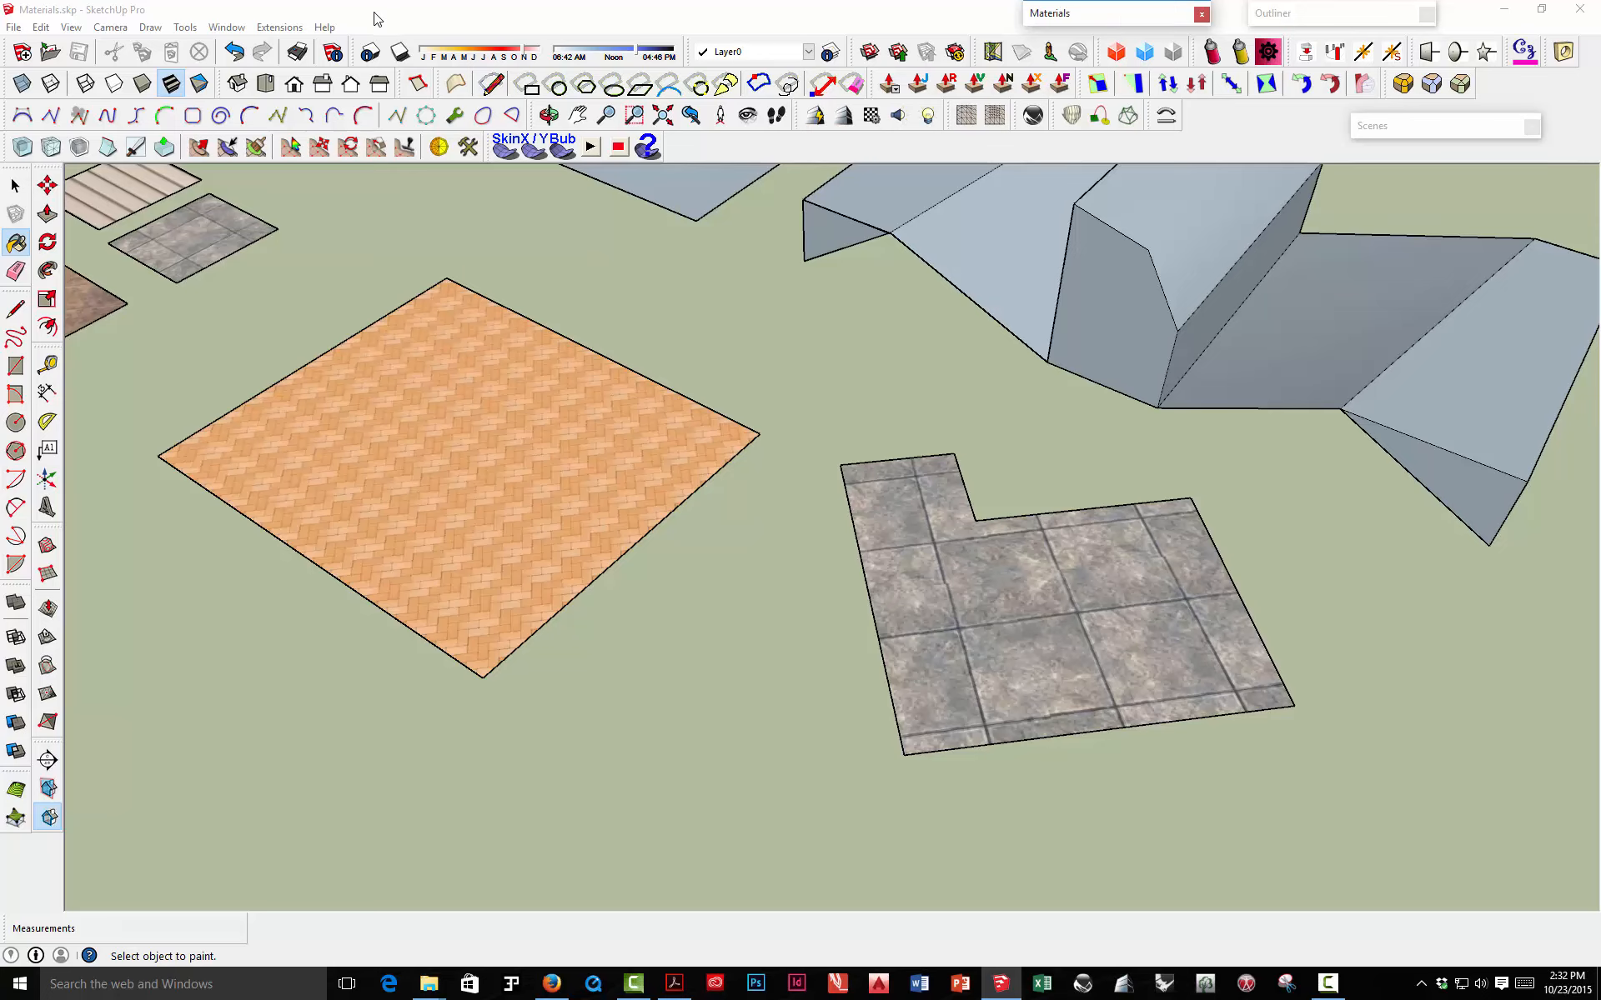
- Place the 2dp04 person component near the edge of the large rectangle as a scale reference, and close the component browser
click(226, 28)
click(226, 100)
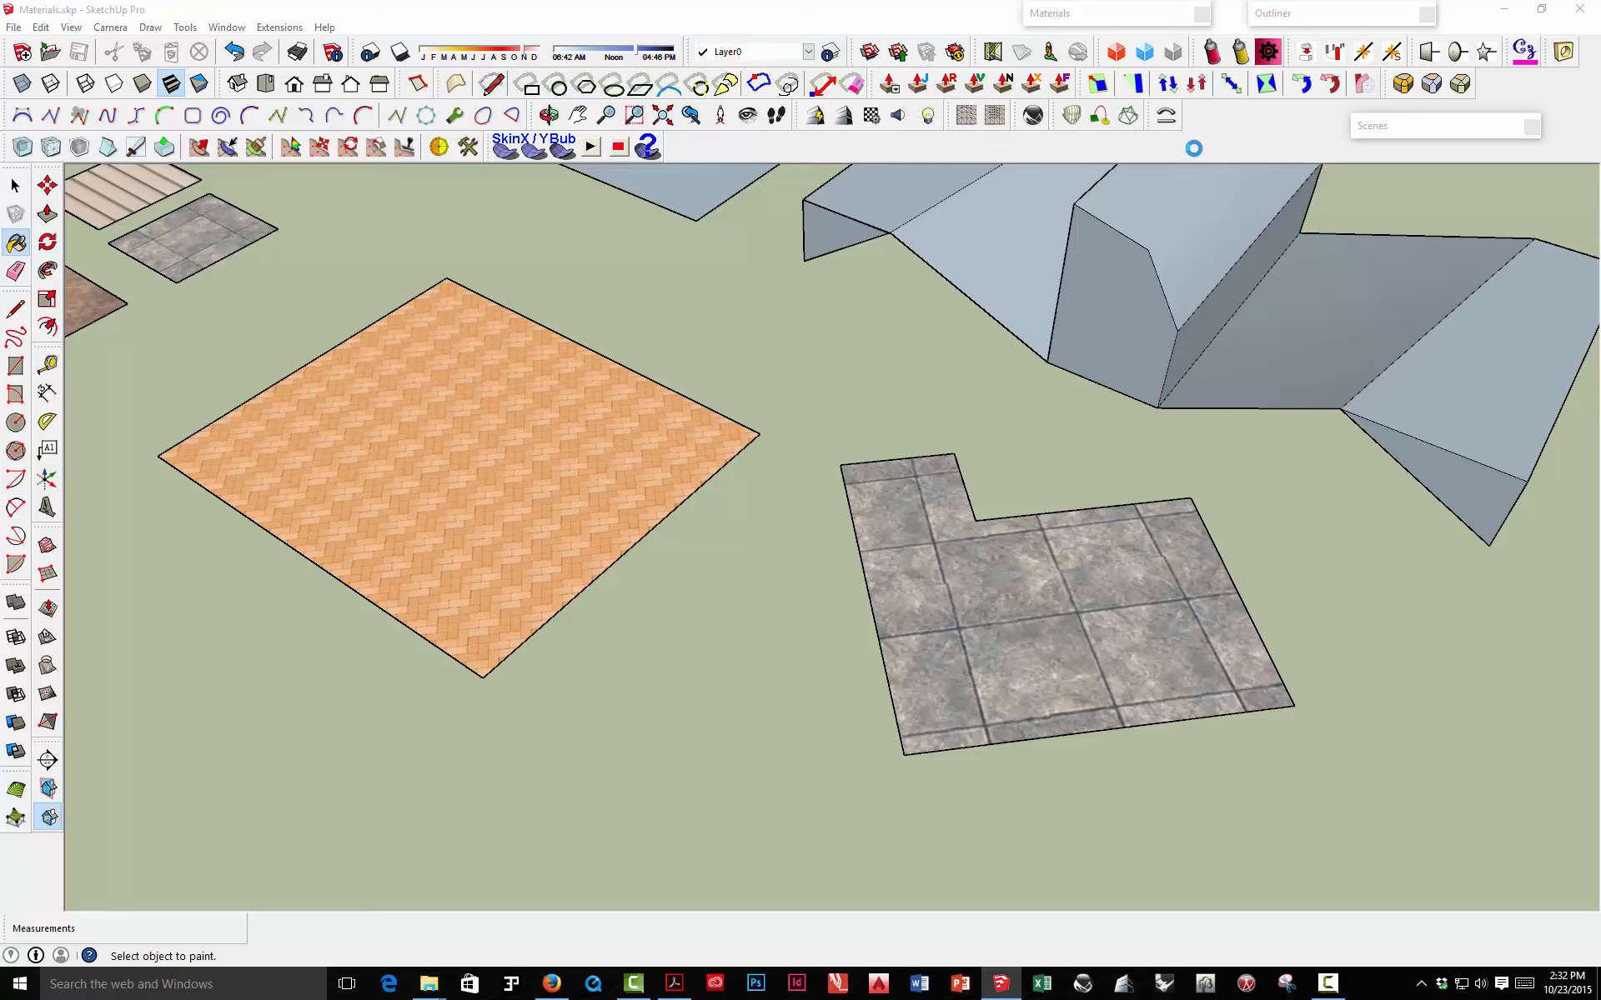
click(1375, 294)
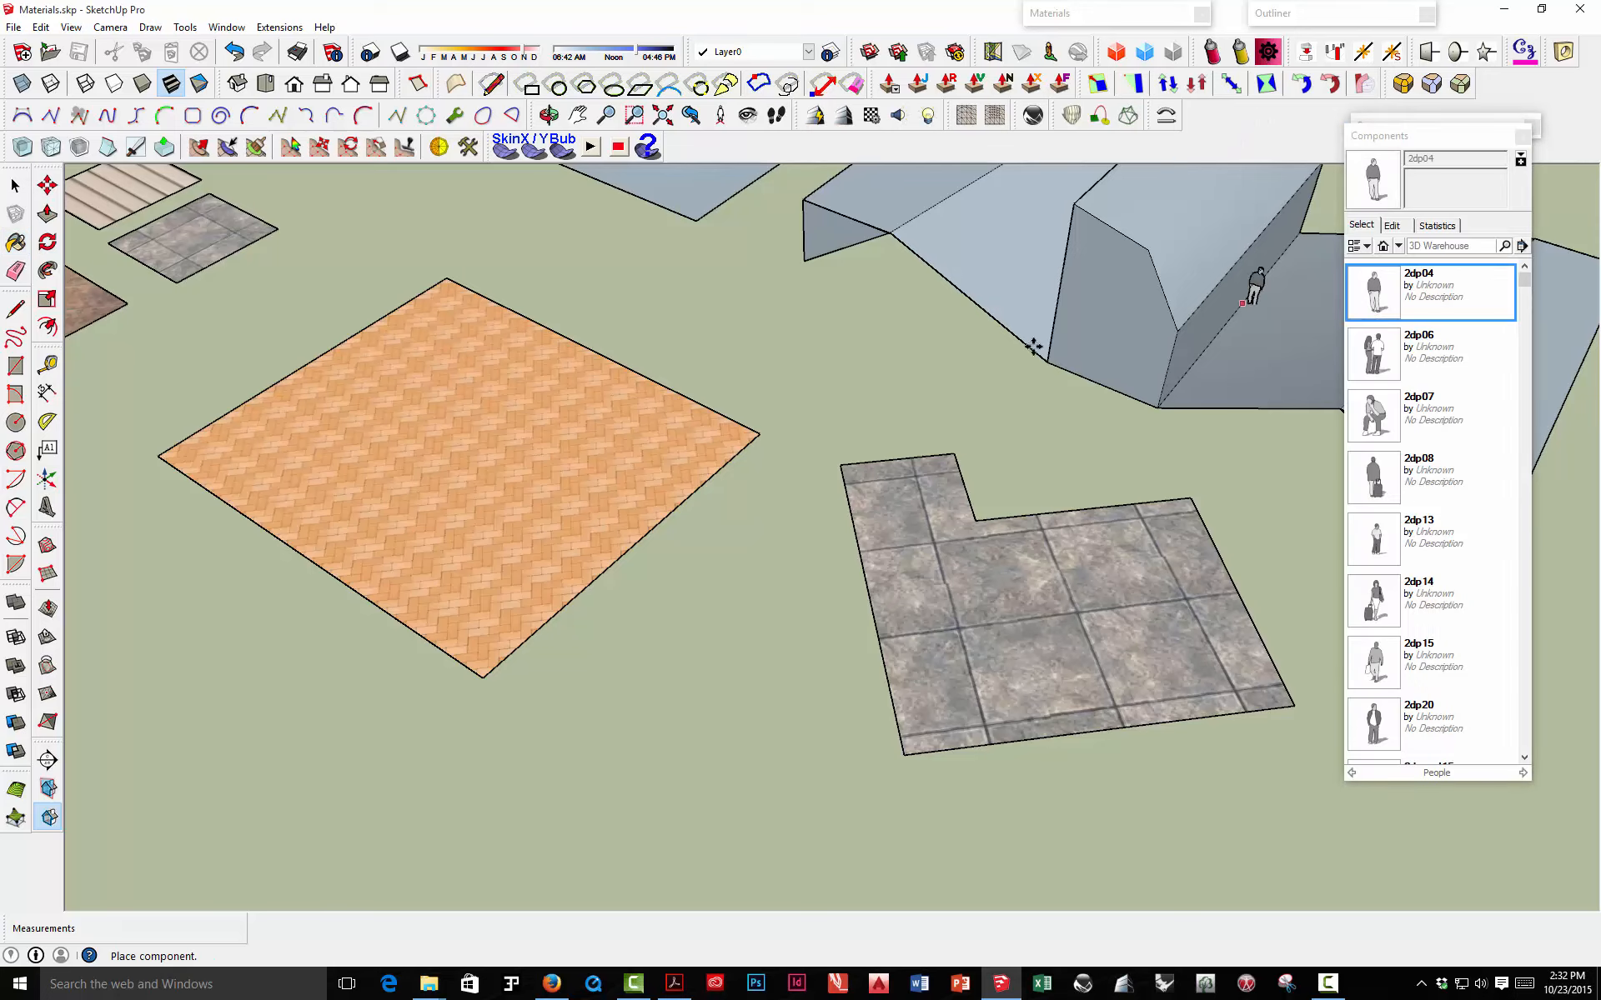
click(631, 408)
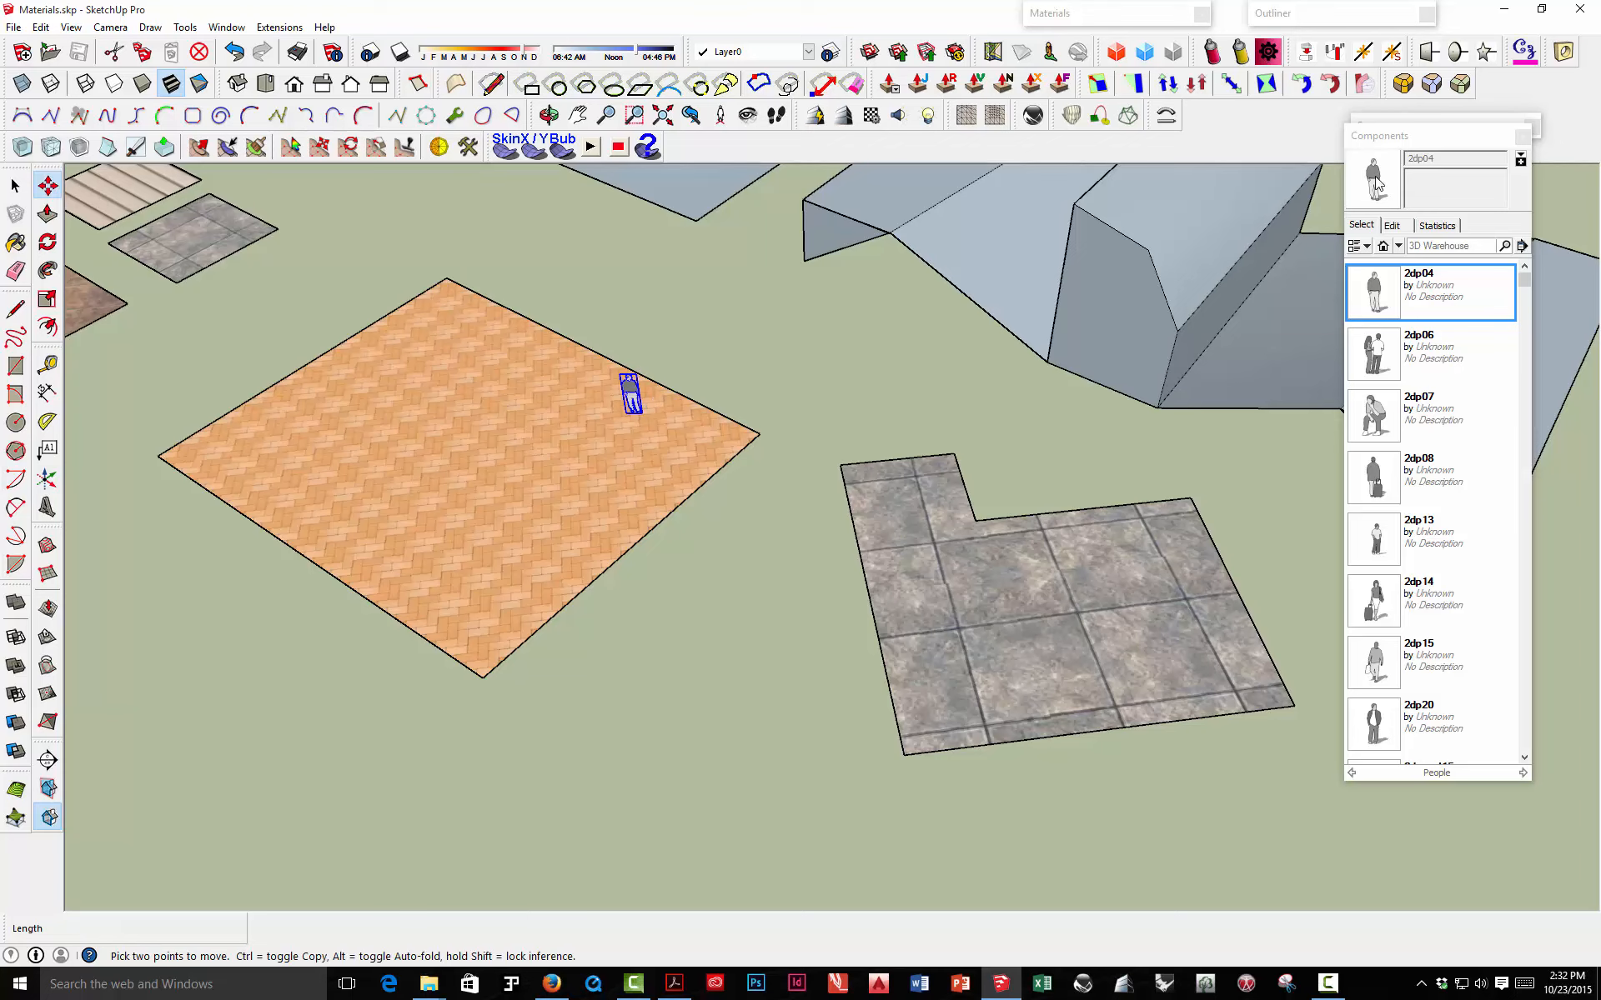
click(1465, 139)
click(1523, 137)
scroll(631, 396, up, 3)
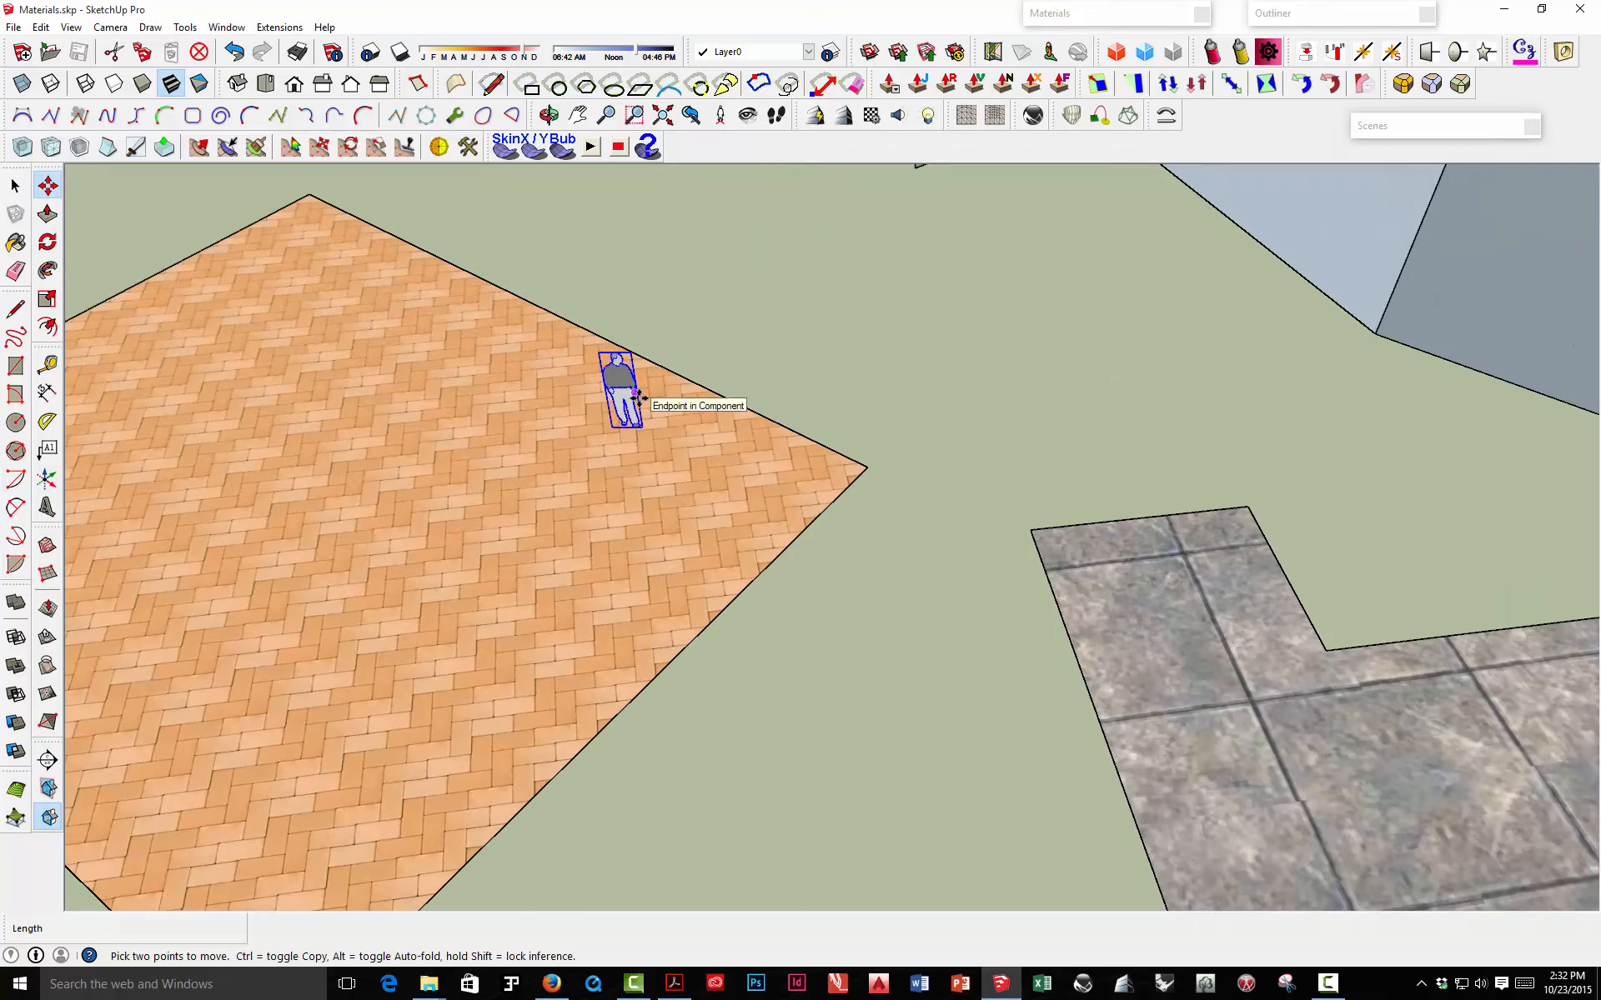
middle_drag(639, 402, 580, 357)
scroll(589, 369, down, 4)
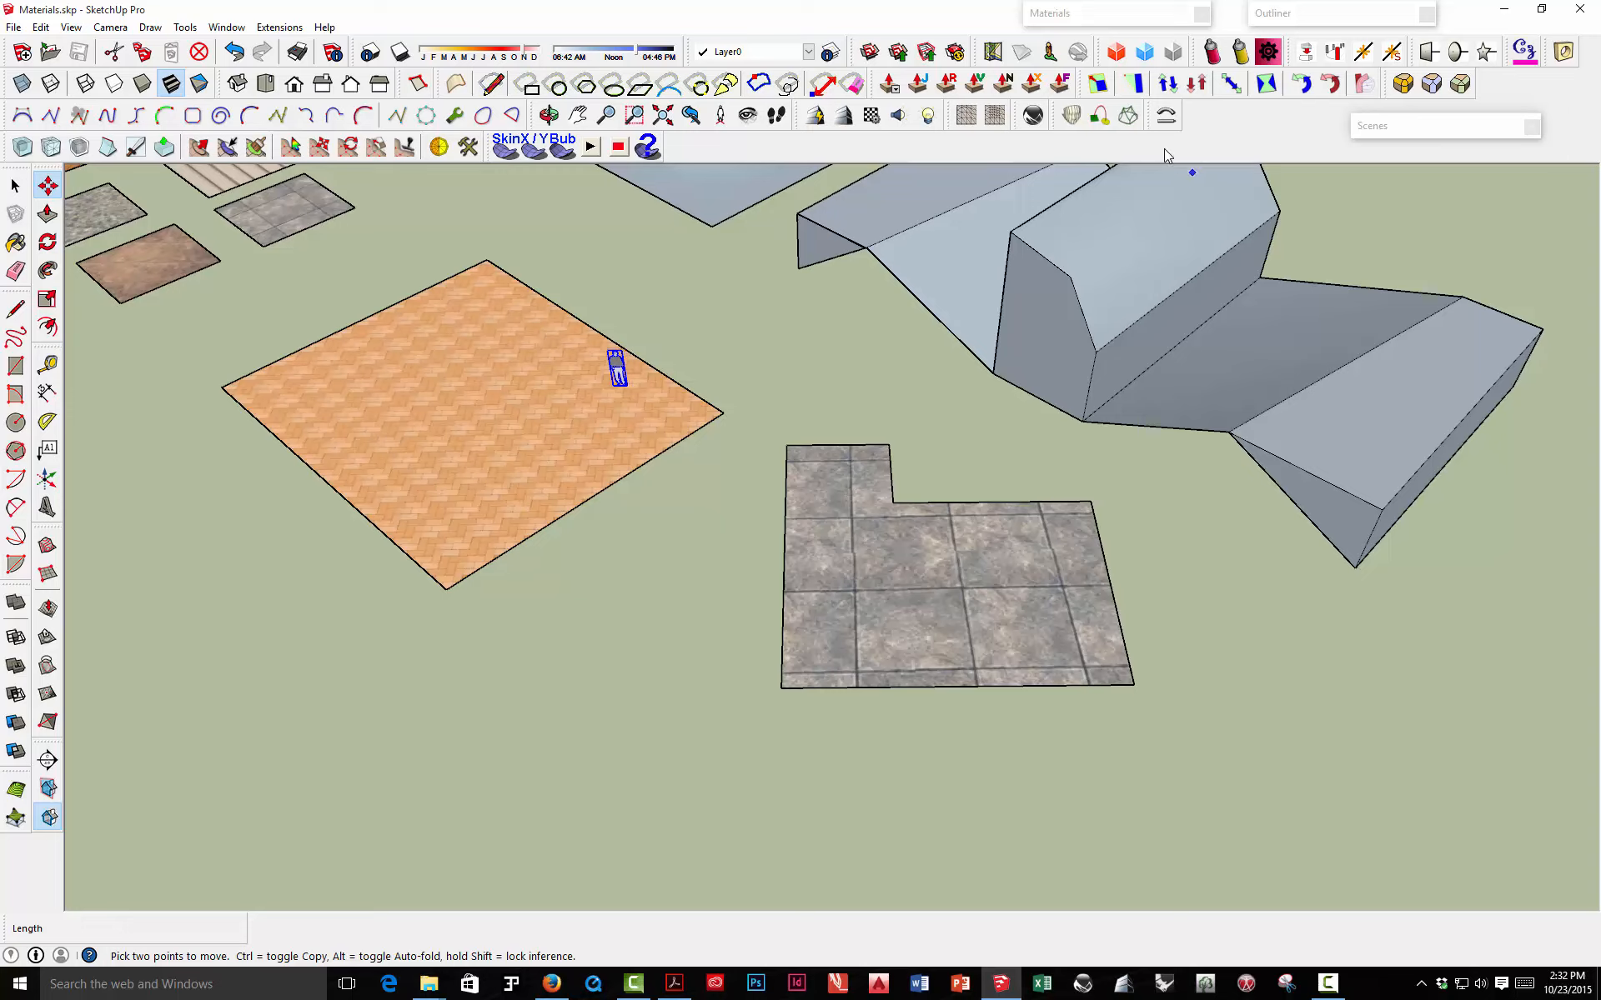
- Reduce the Brick Herringbone texture's width to 2' 5 1/4" and further to 1' 5 1/4", comparing the bricks with the person
click(1084, 20)
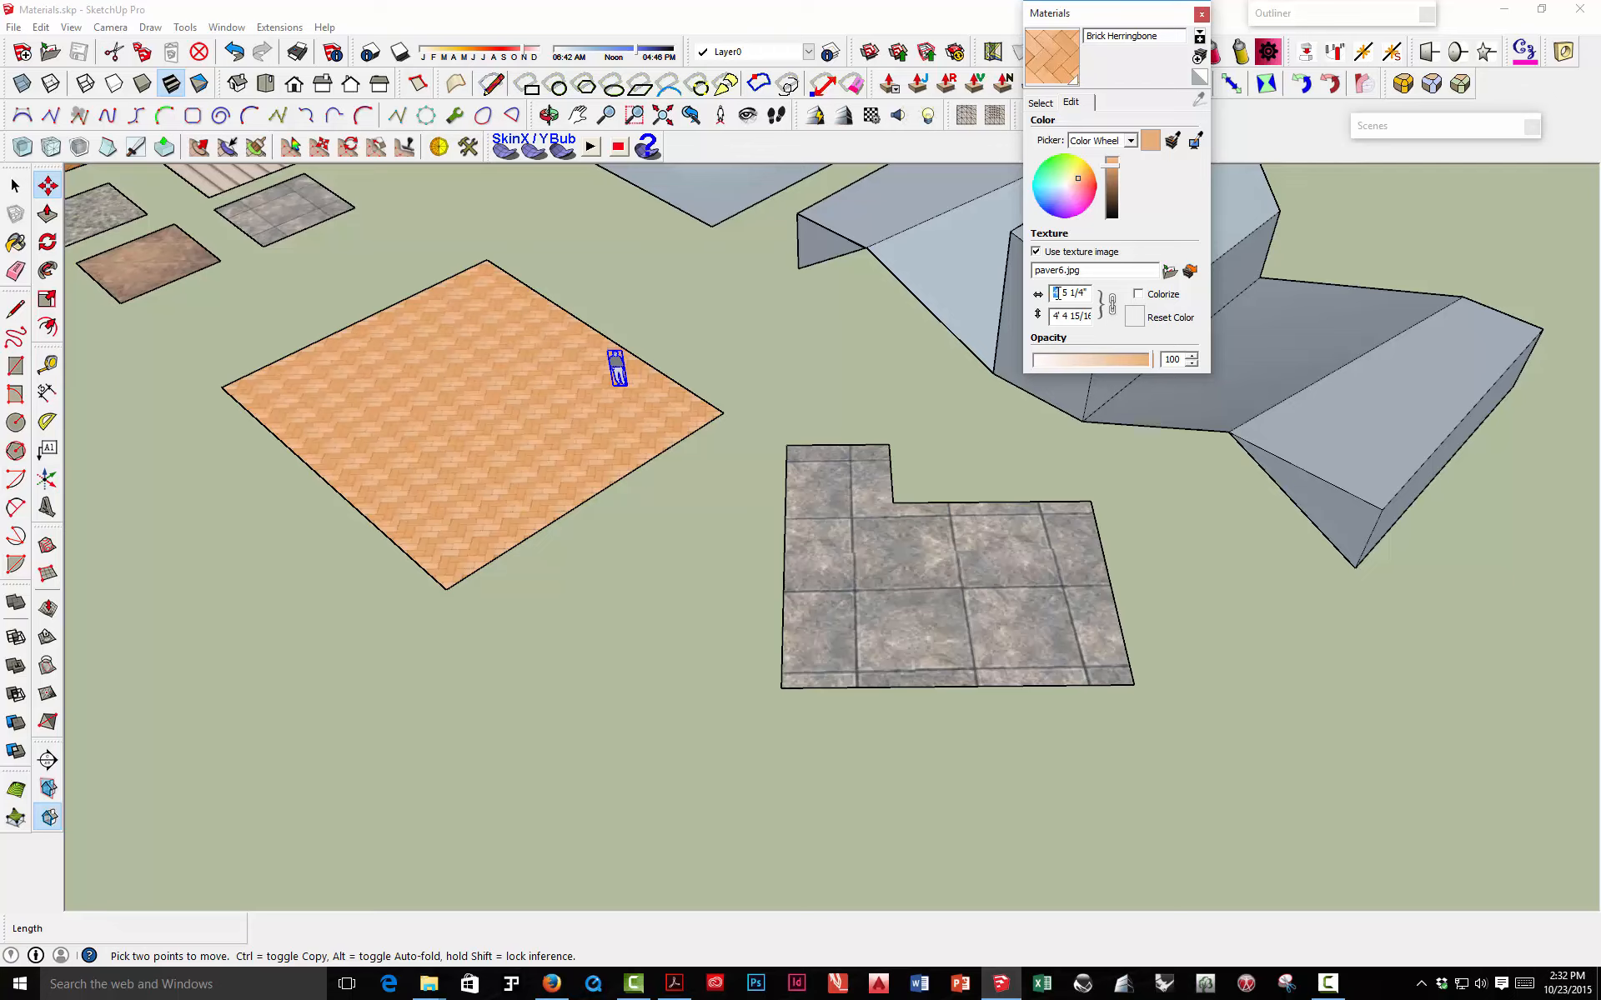
text(2)
key(Return)
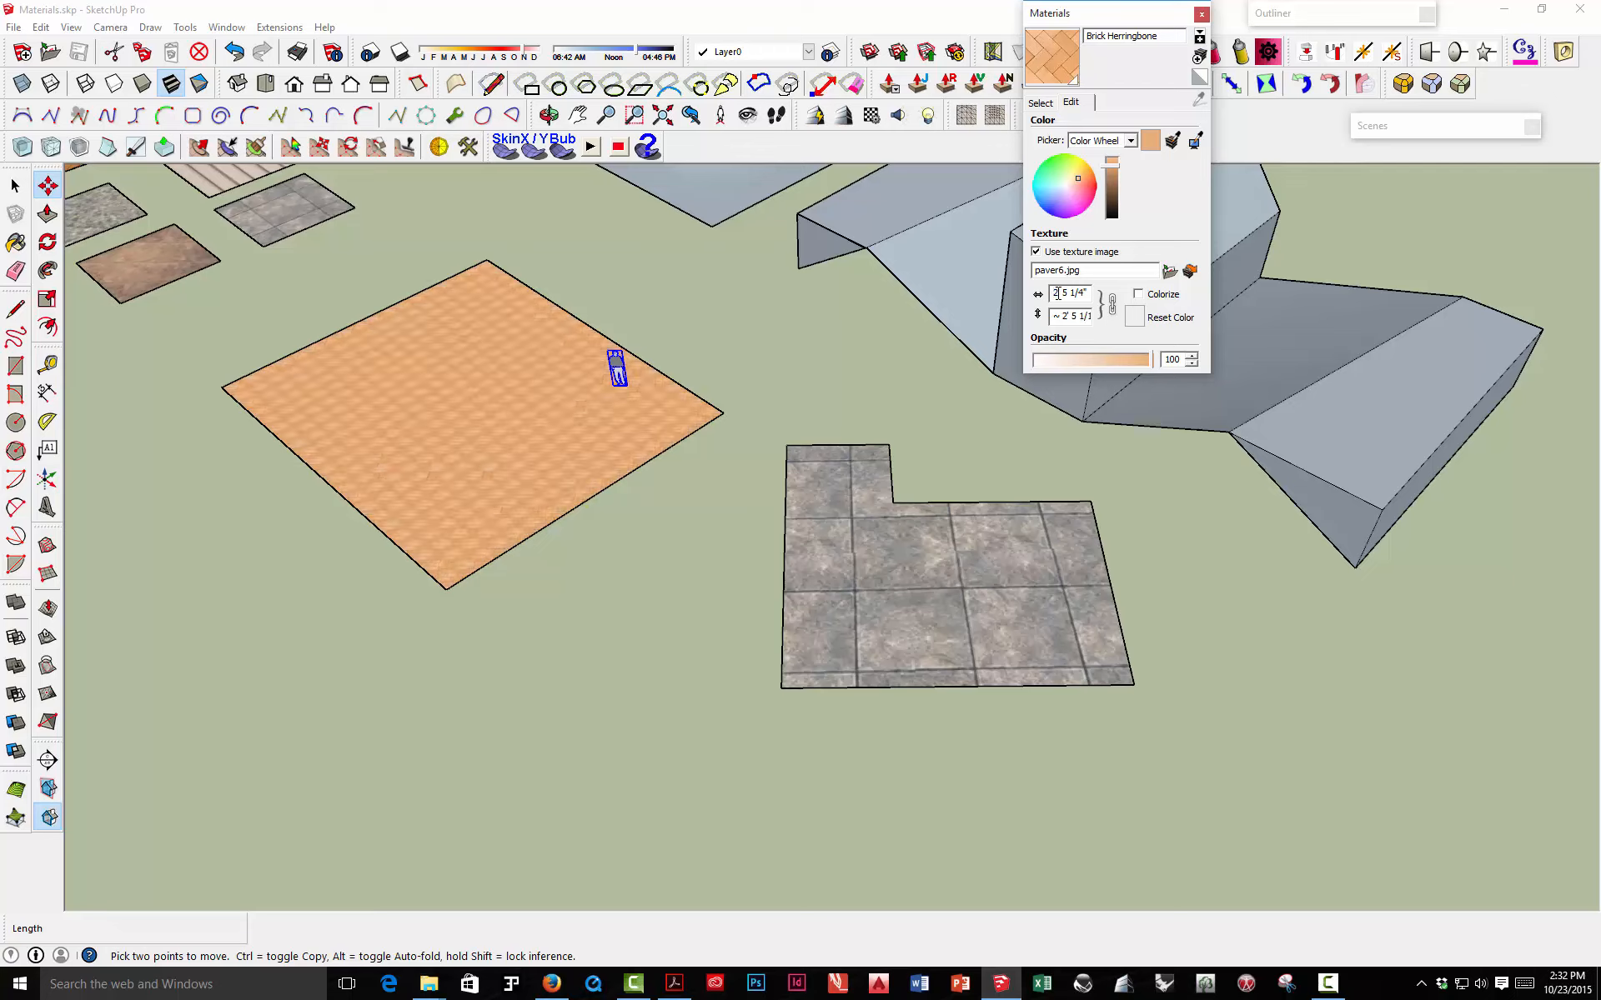
scroll(679, 375, up, 5)
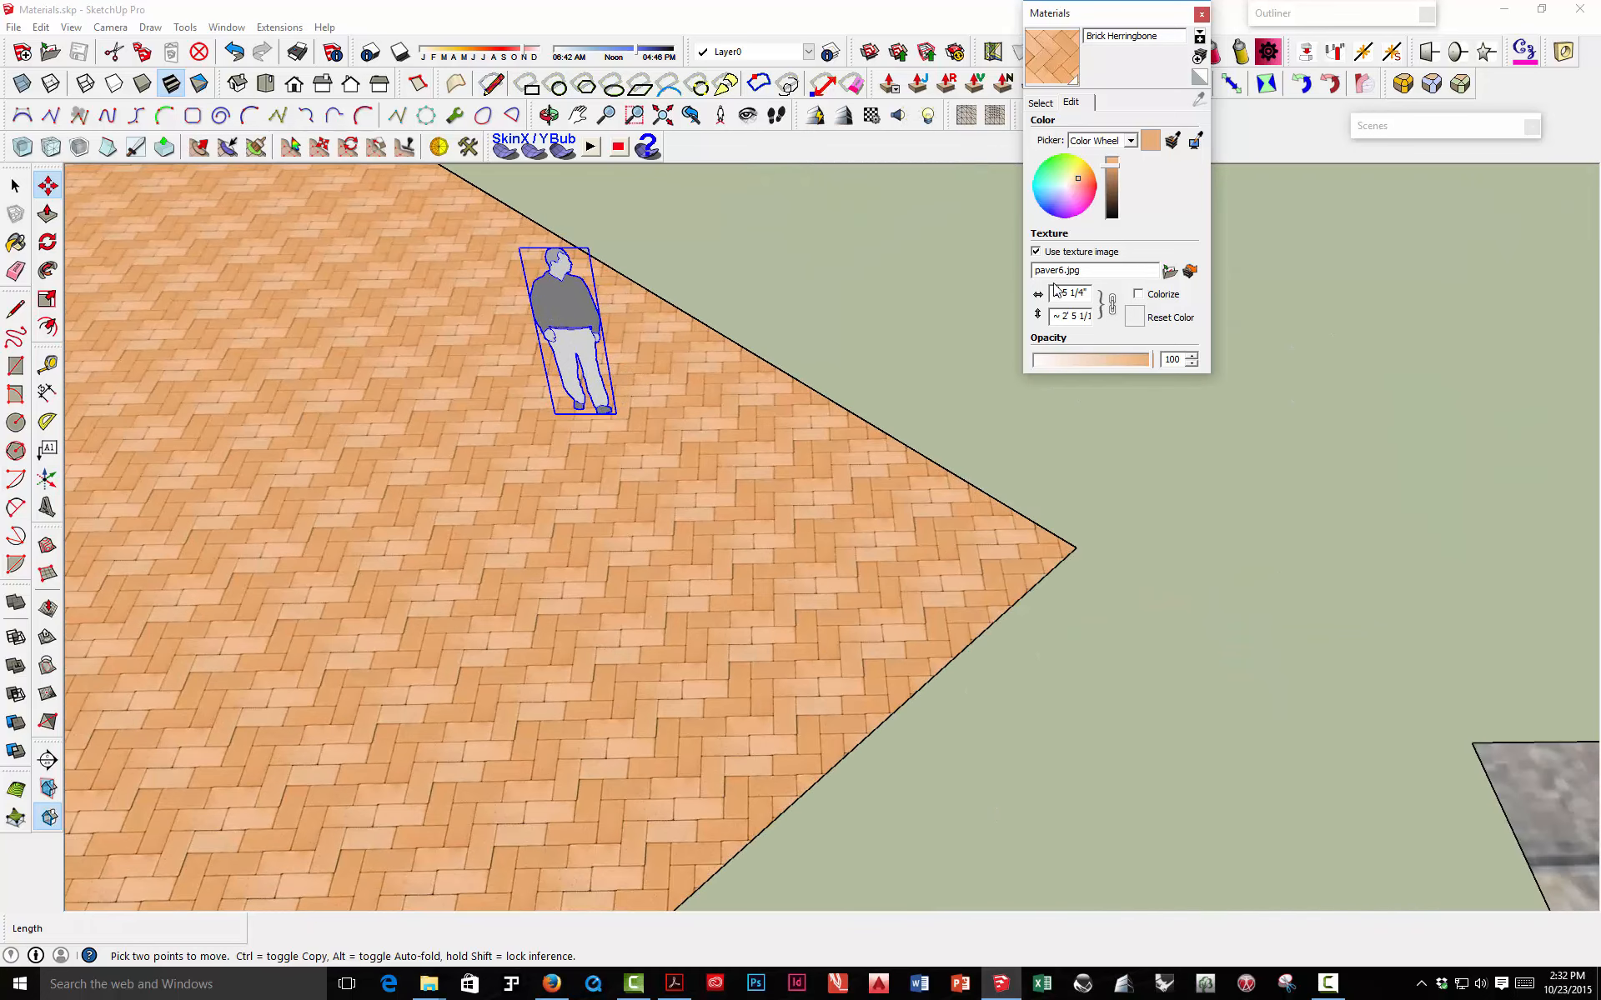
text(1)
key(Return)
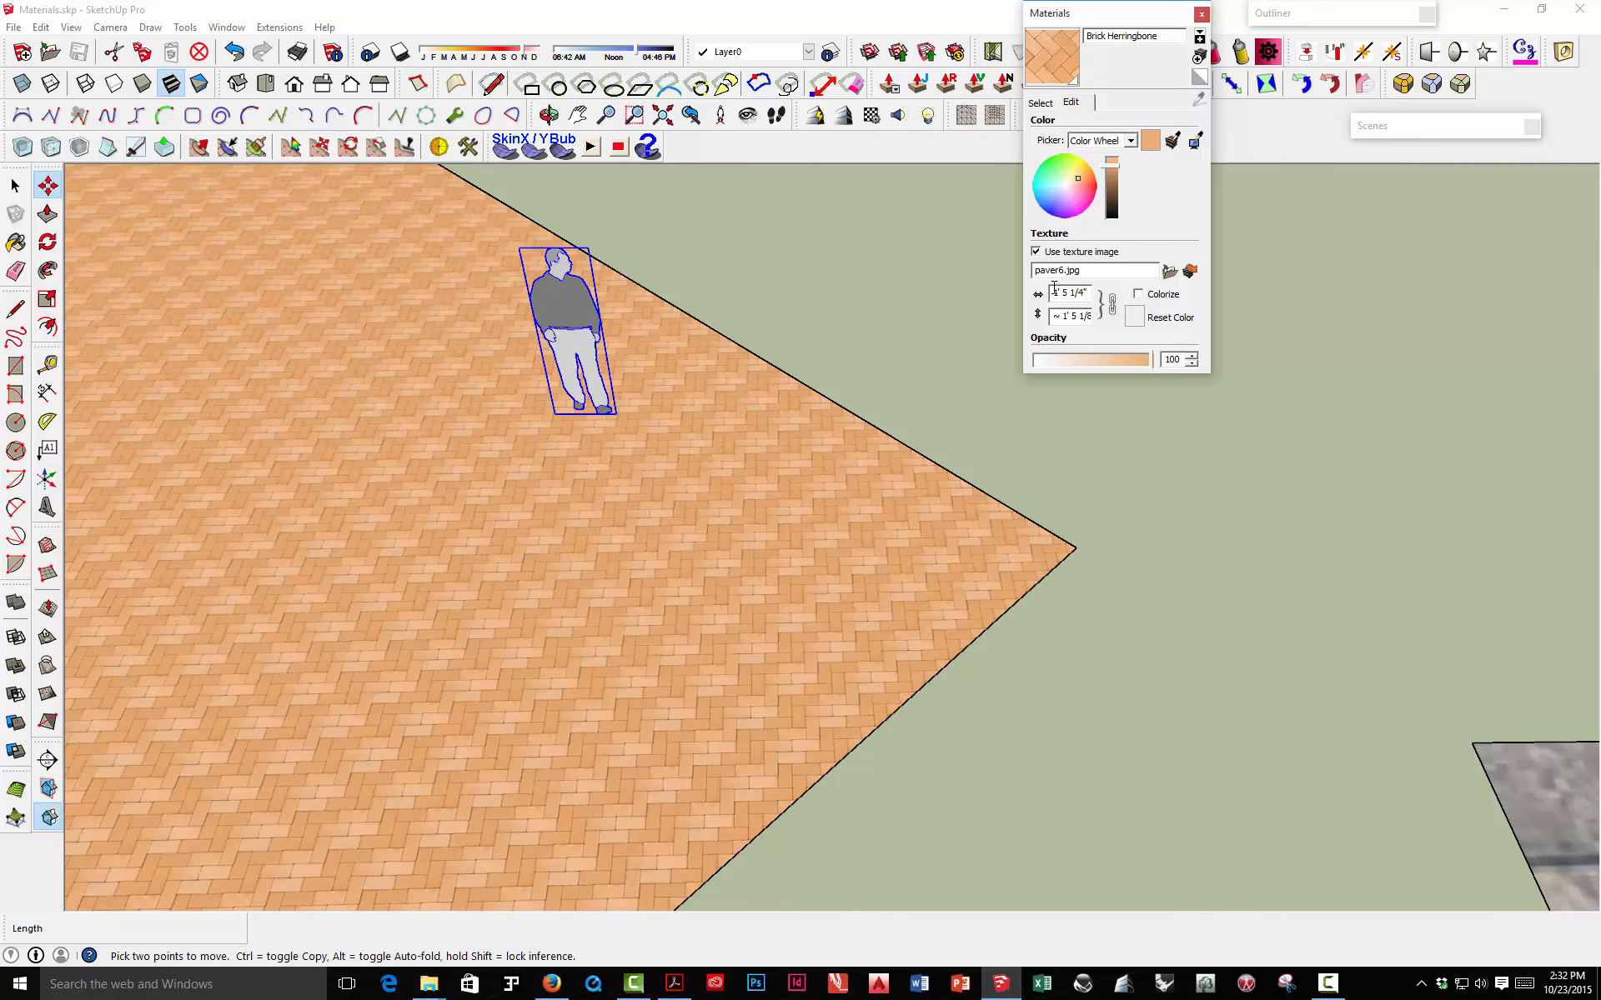
- Shift the Brick Herringbone material's colour to a slightly paler, pinker tone
click(1141, 18)
click(1122, 20)
click(1139, 294)
mouse_move(1087, 182)
mouse_down()
mouse_move(1057, 200)
mouse_move(1073, 180)
mouse_up()
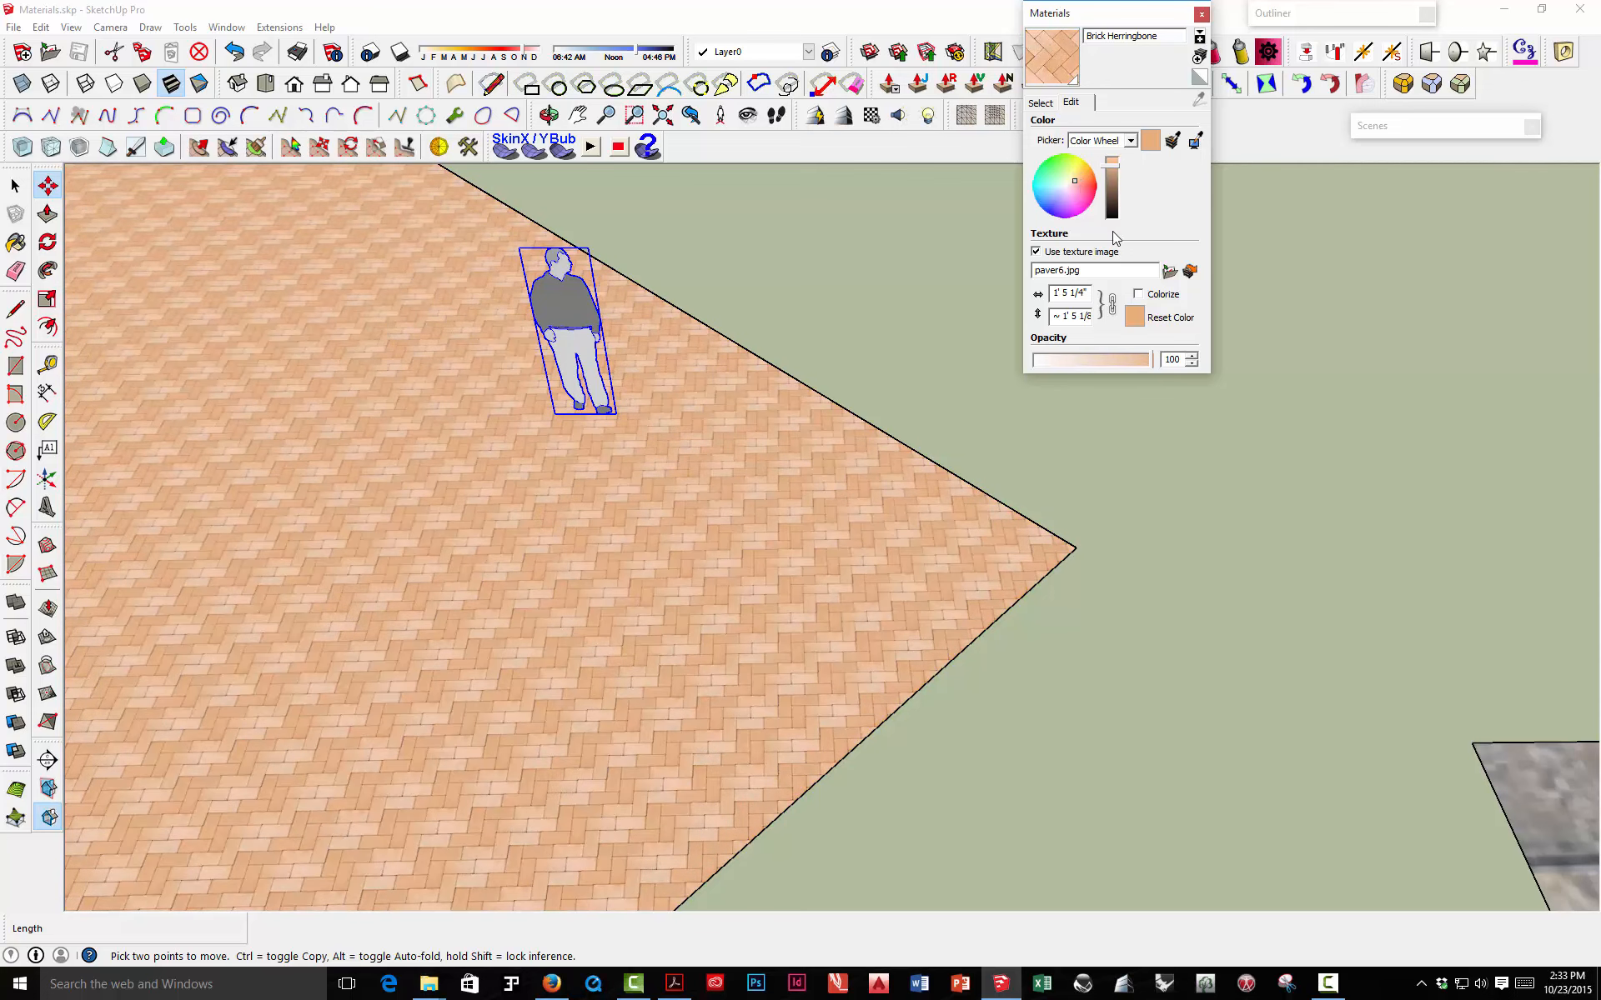
- Examine the scale of the herringbone paving beside the person from a low viewpoint and from farther away
click(1123, 14)
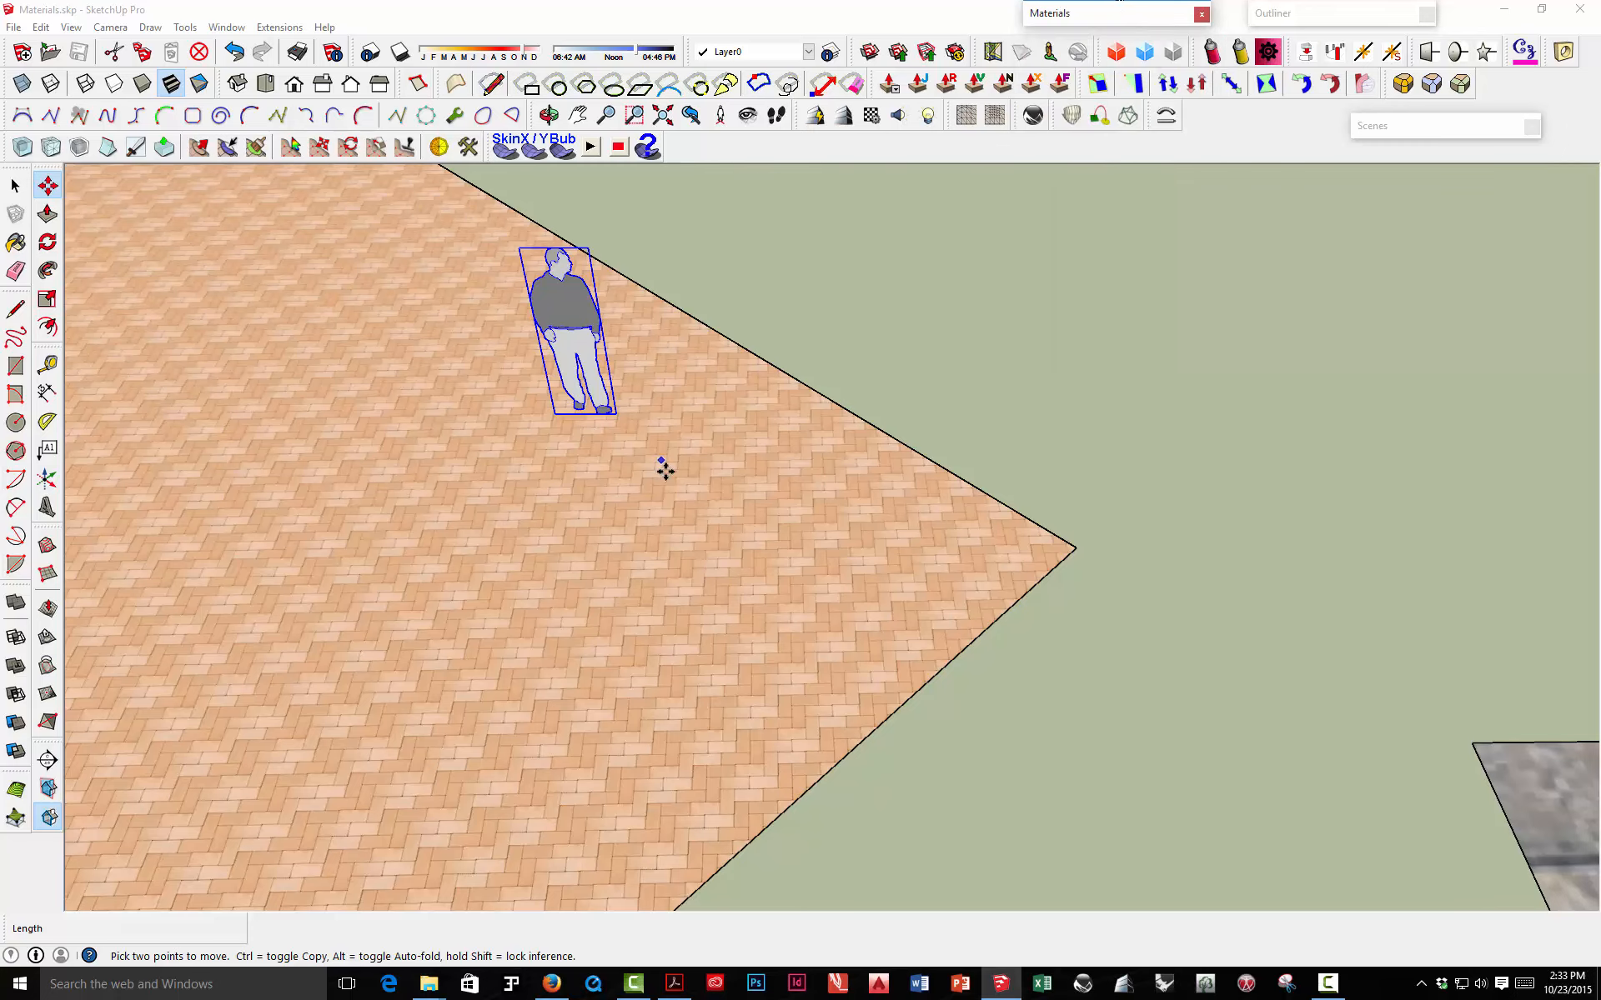
scroll(825, 532, down, 5)
middle_drag(821, 521, 743, 354)
scroll(721, 414, up, 5)
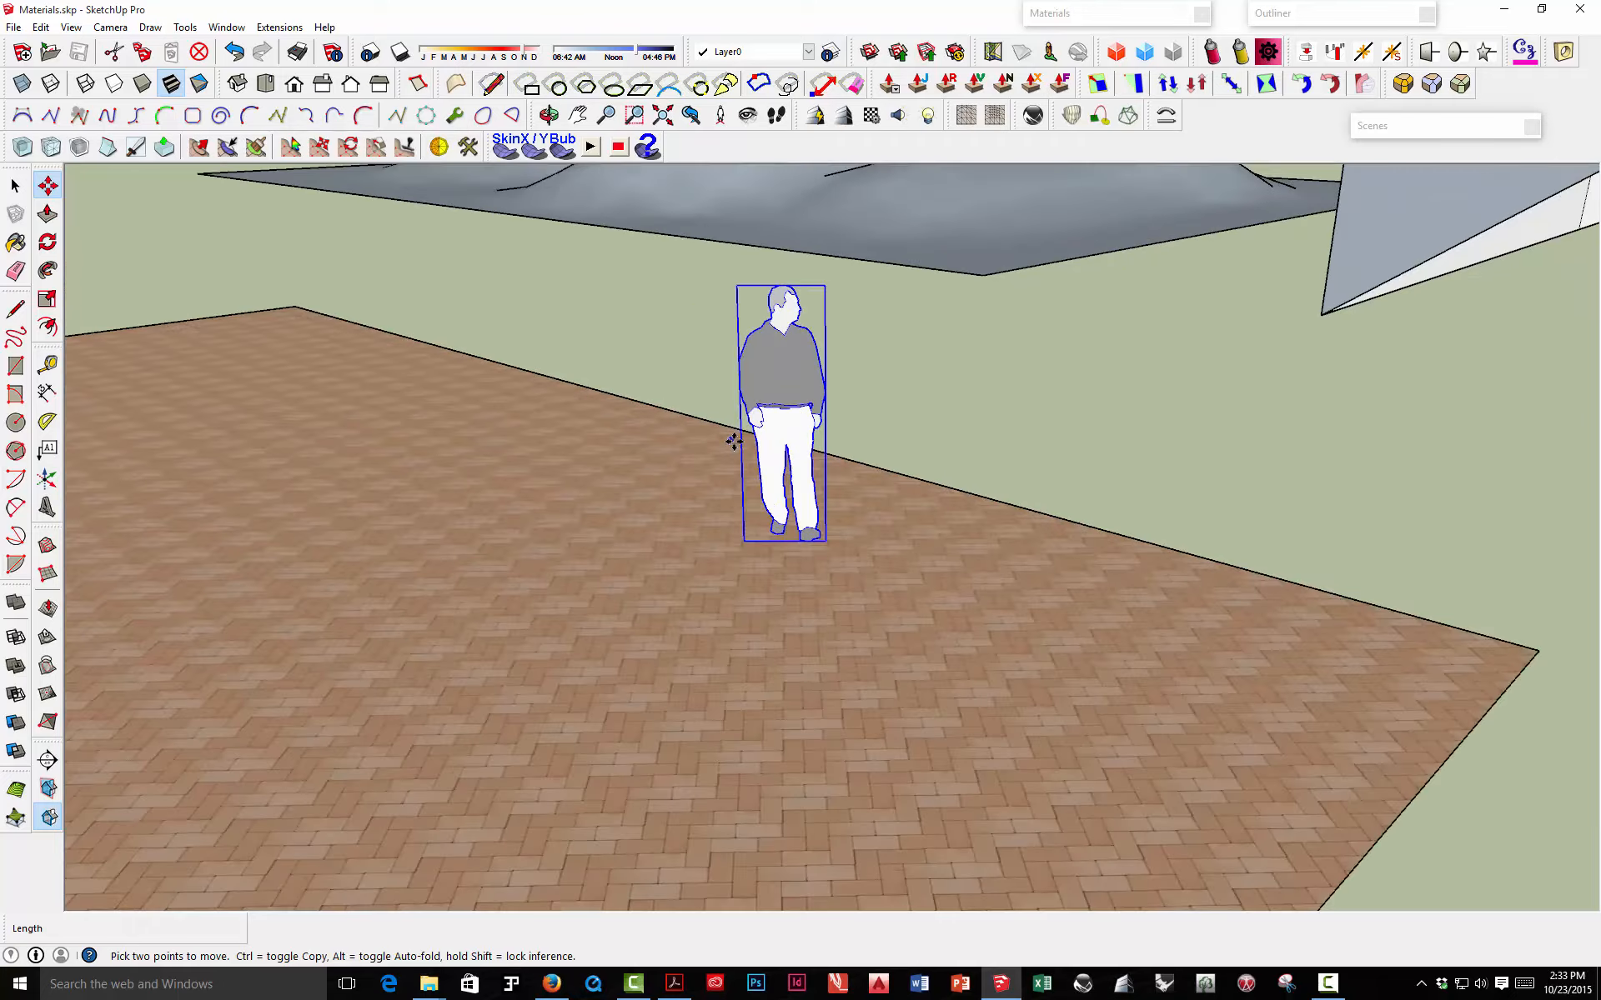
mouse_move(733, 436)
middle_down()
mouse_move(776, 358)
mouse_move(739, 442)
mouse_move(733, 522)
mouse_move(655, 440)
middle_up()
scroll(776, 358, down, 3)
scroll(741, 435, down, 4)
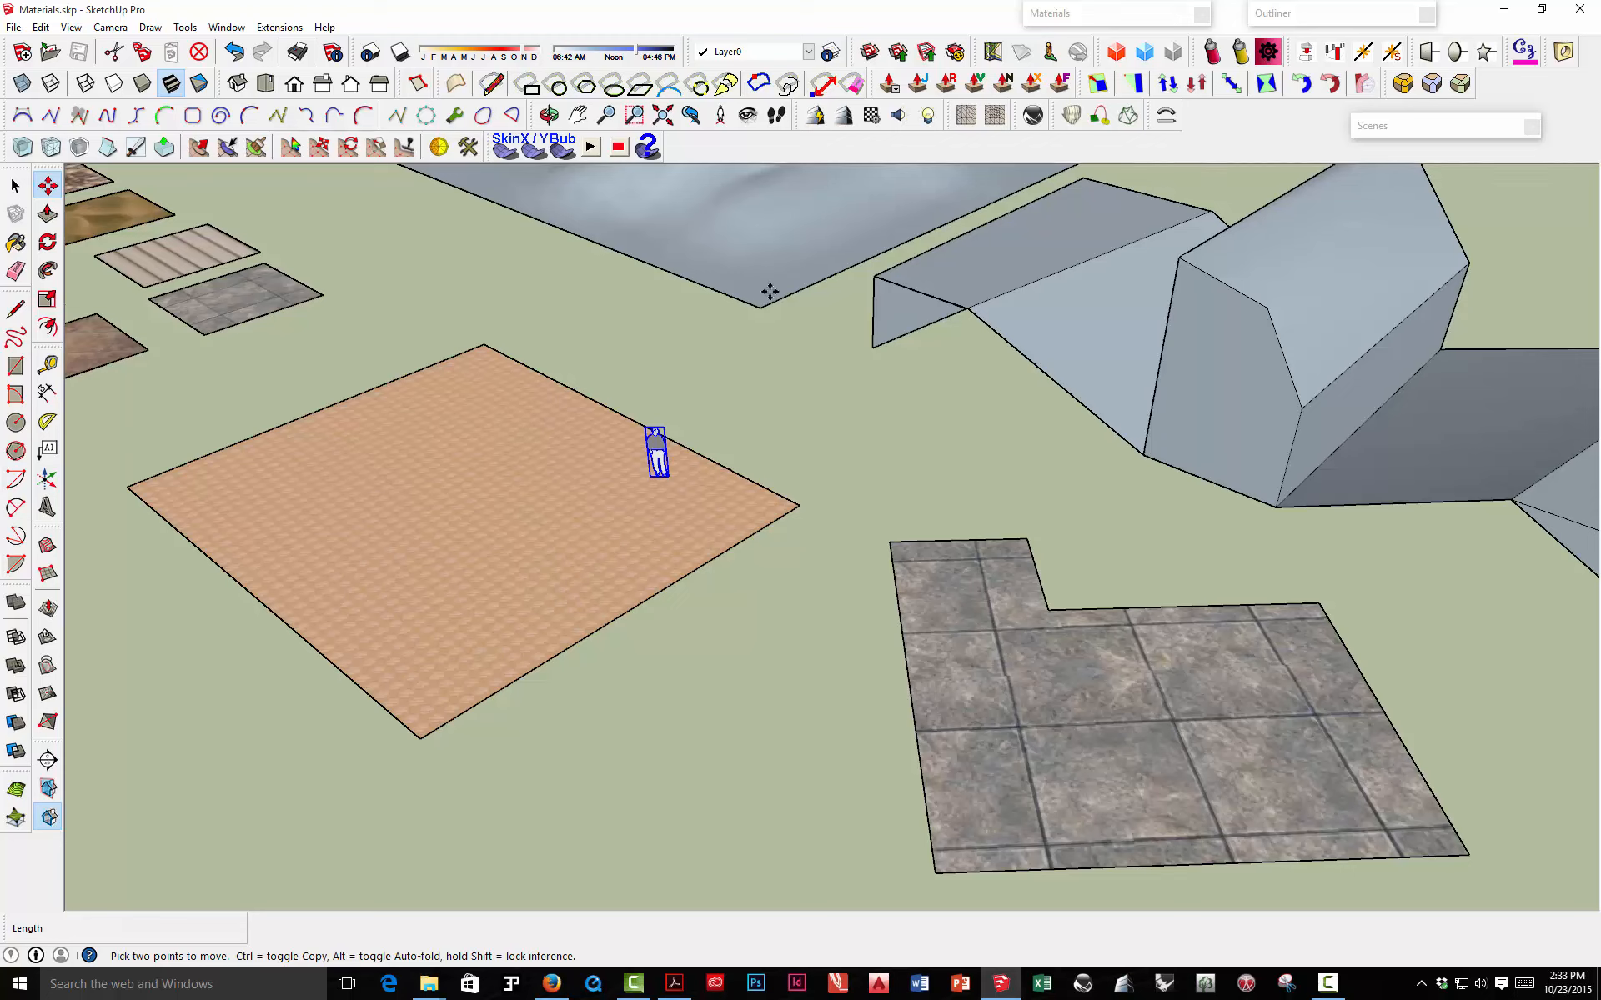
- Start another new material and name it Lawn
click(1117, 52)
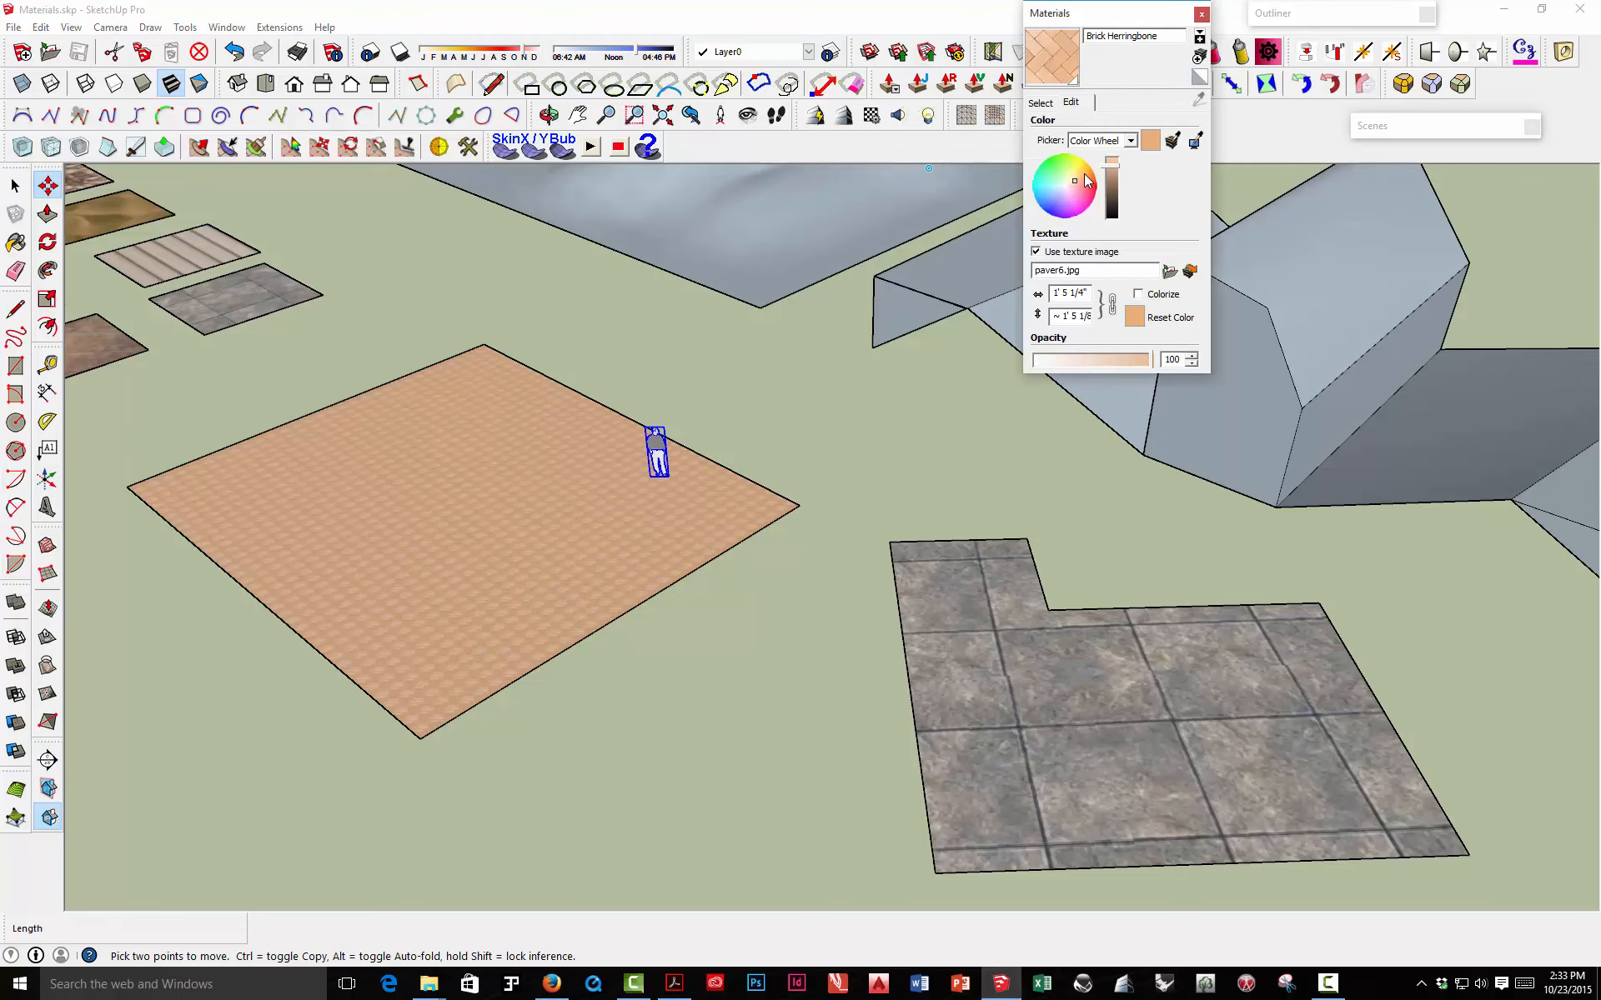
click(1199, 56)
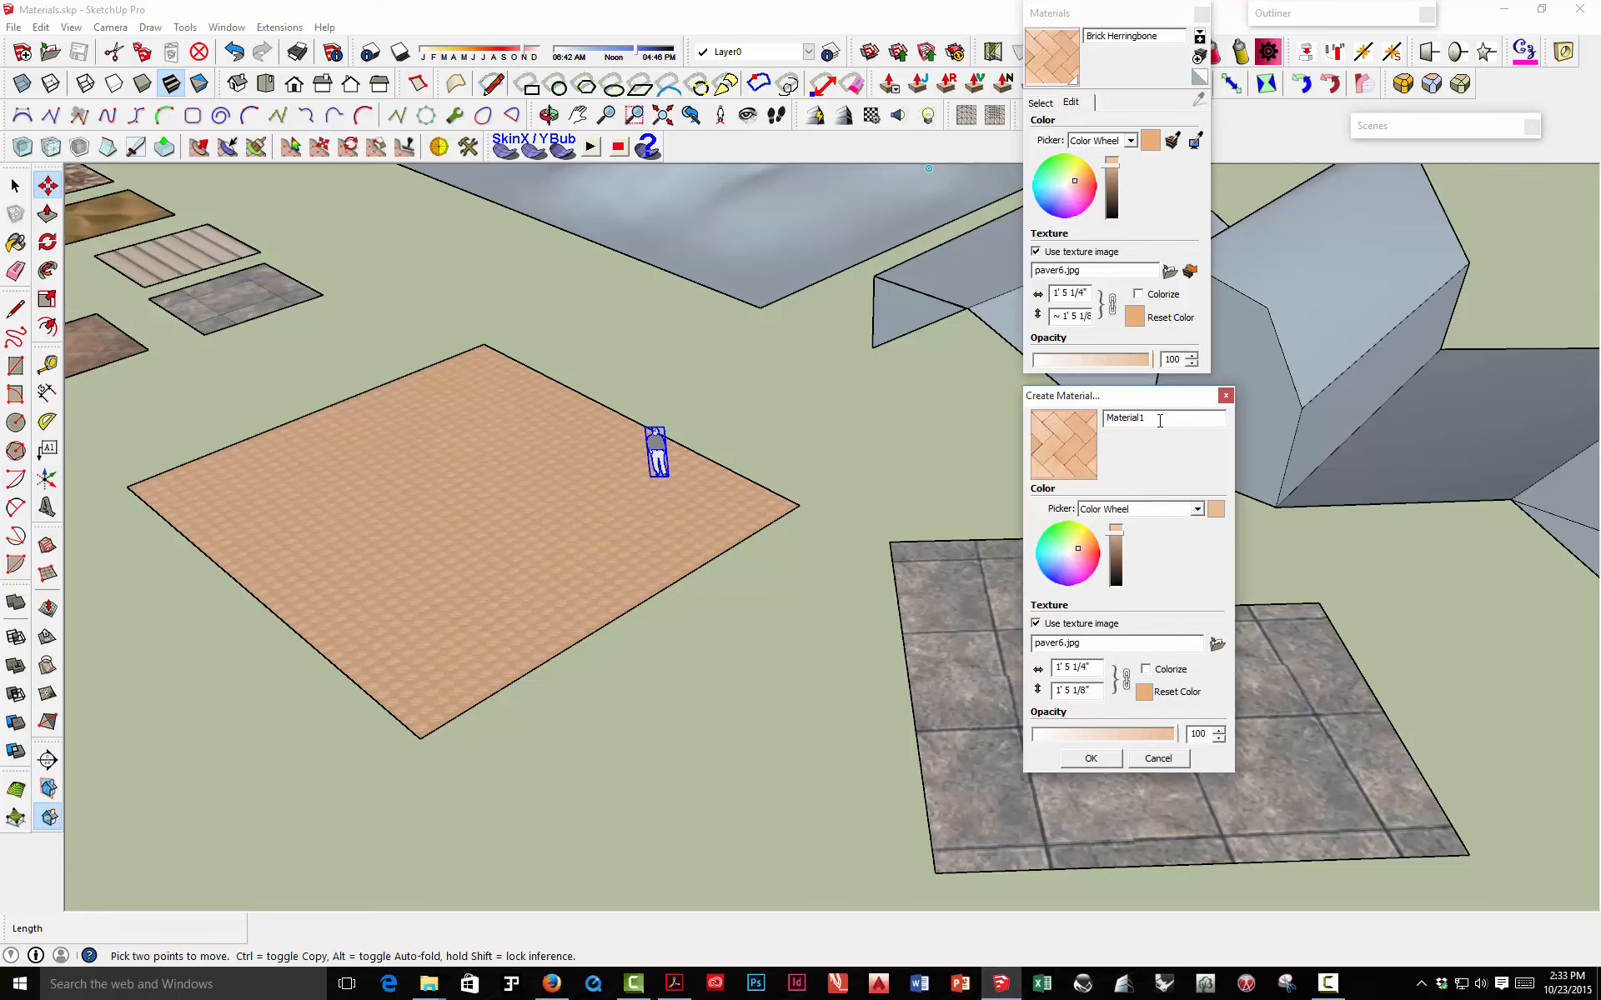
drag(1160, 421, 1050, 409)
text(Lawn)
- Load grass_striped01.jpg from the M2A2 Model project's Textures folder as the Lawn material's texture image
click(1217, 643)
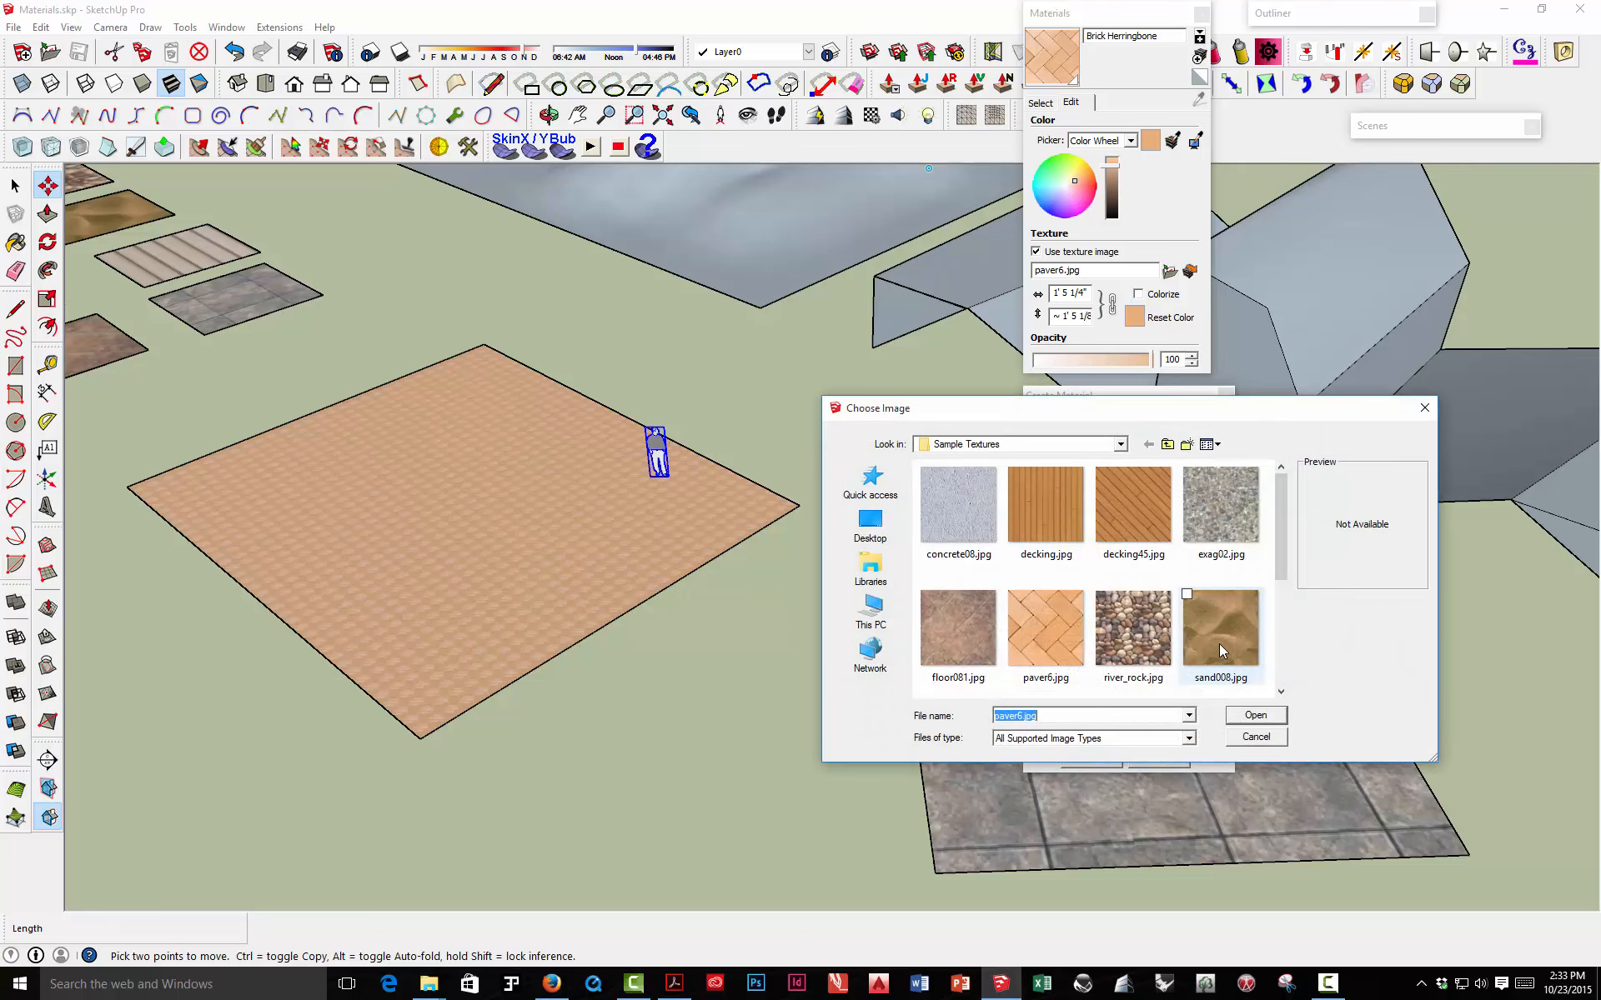
click(1282, 675)
drag(1290, 641, 1304, 502)
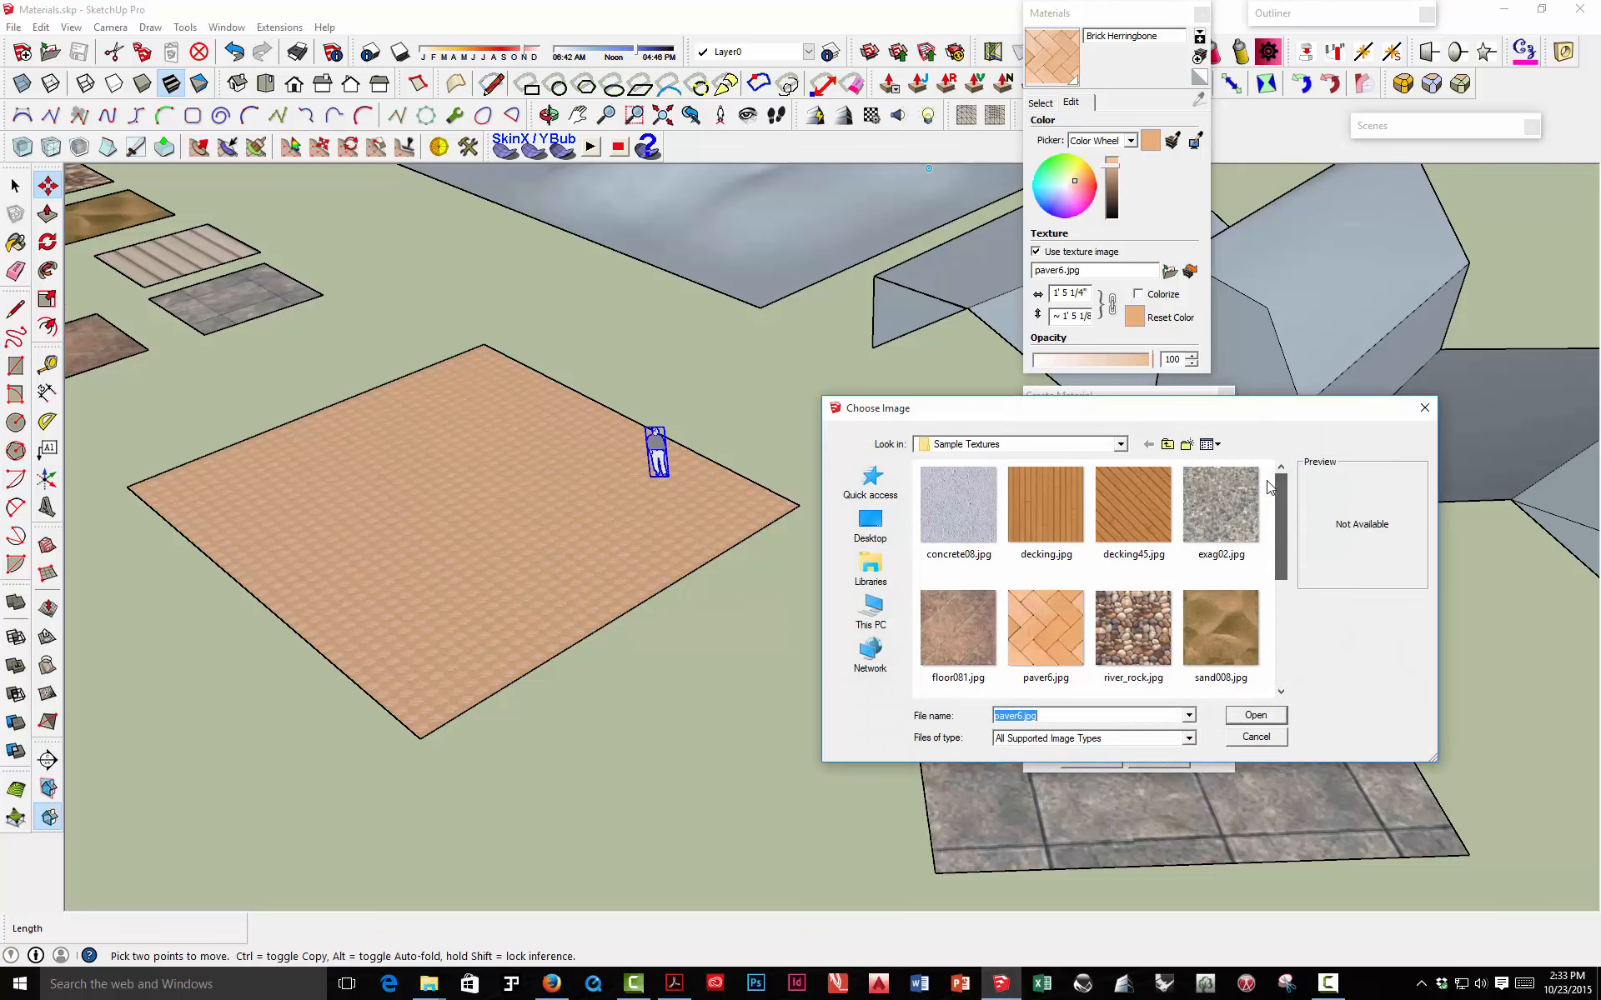
click(1167, 446)
click(1167, 446)
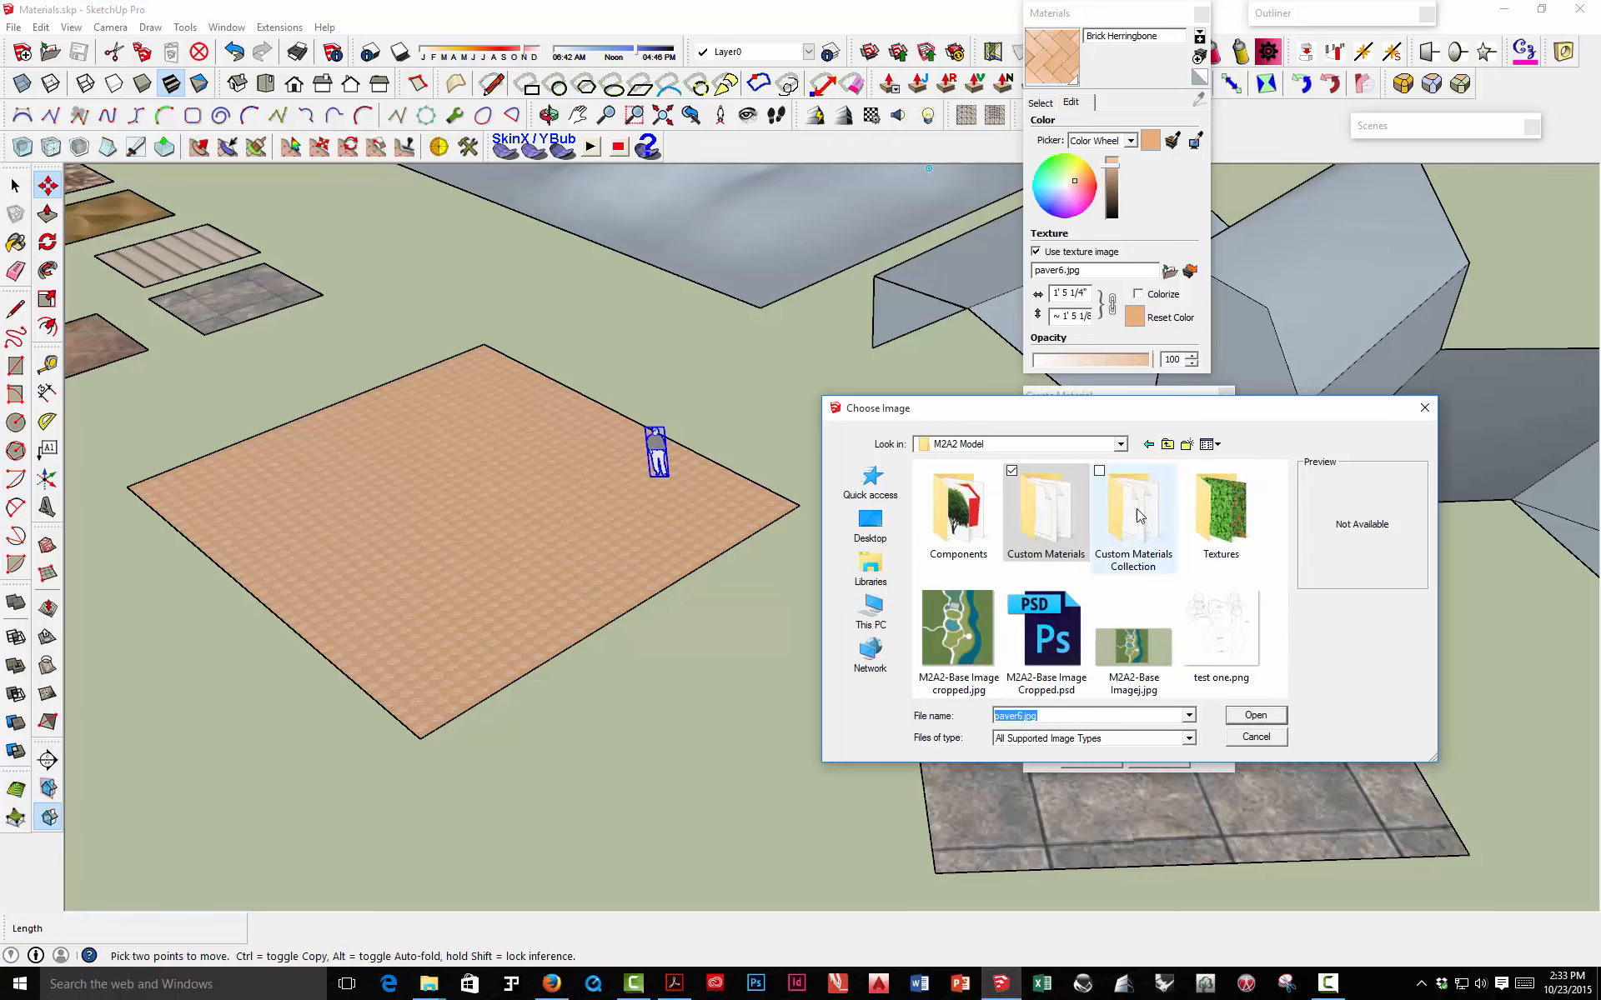
click(1167, 444)
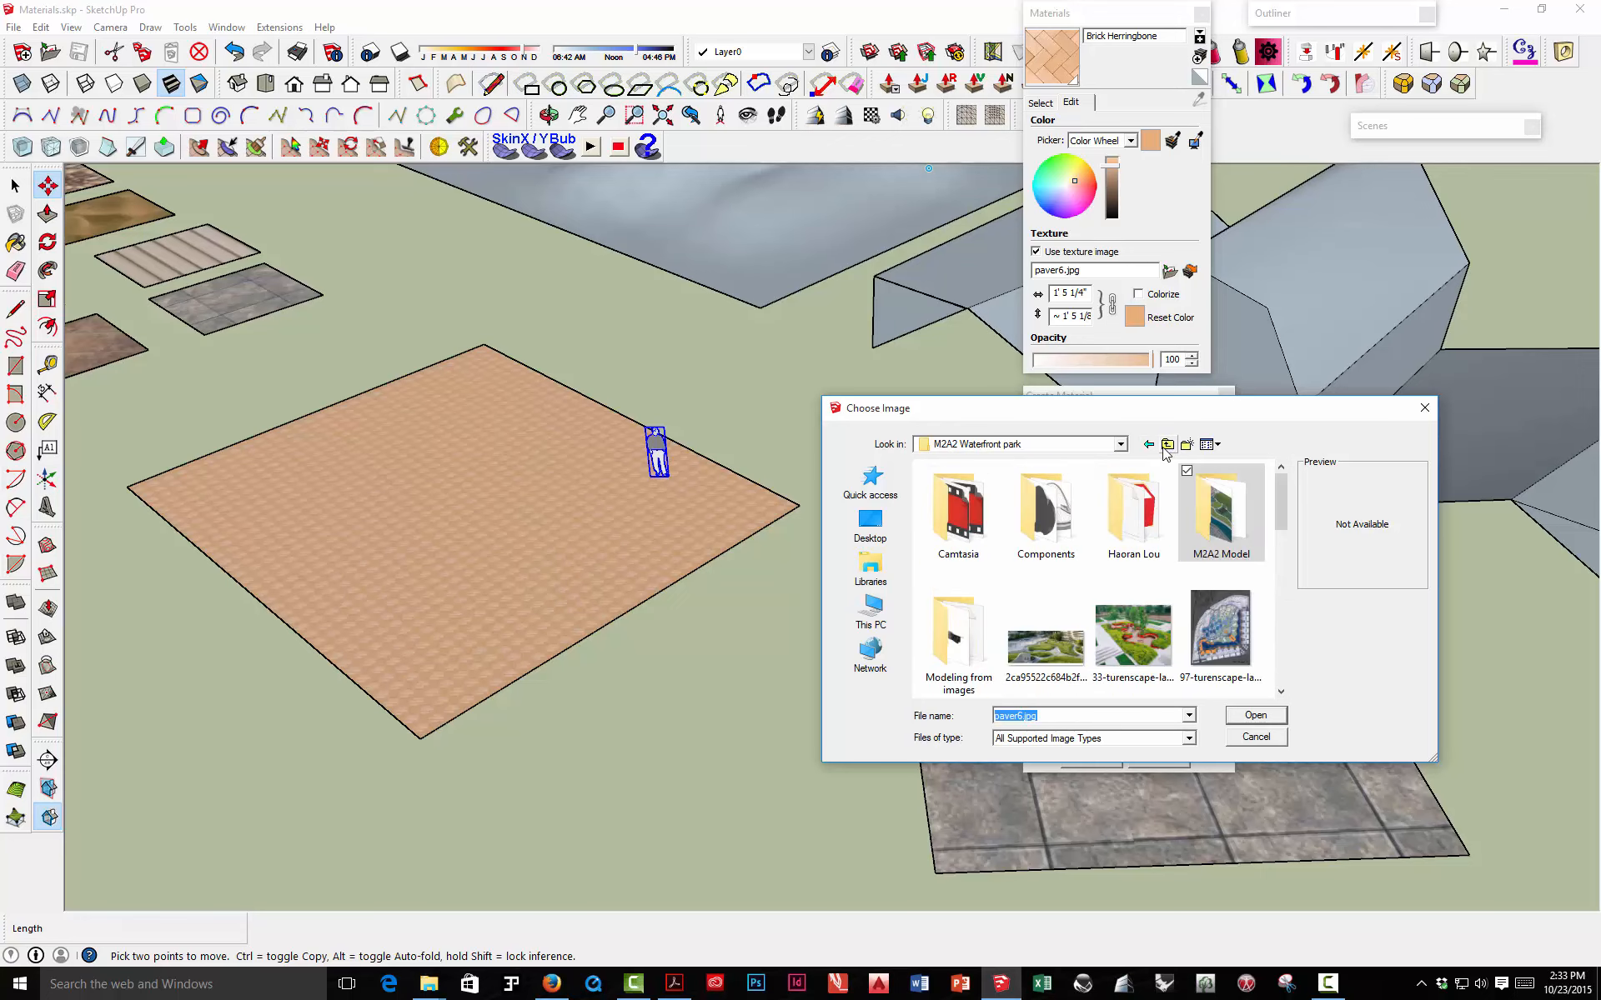
double_click(1214, 514)
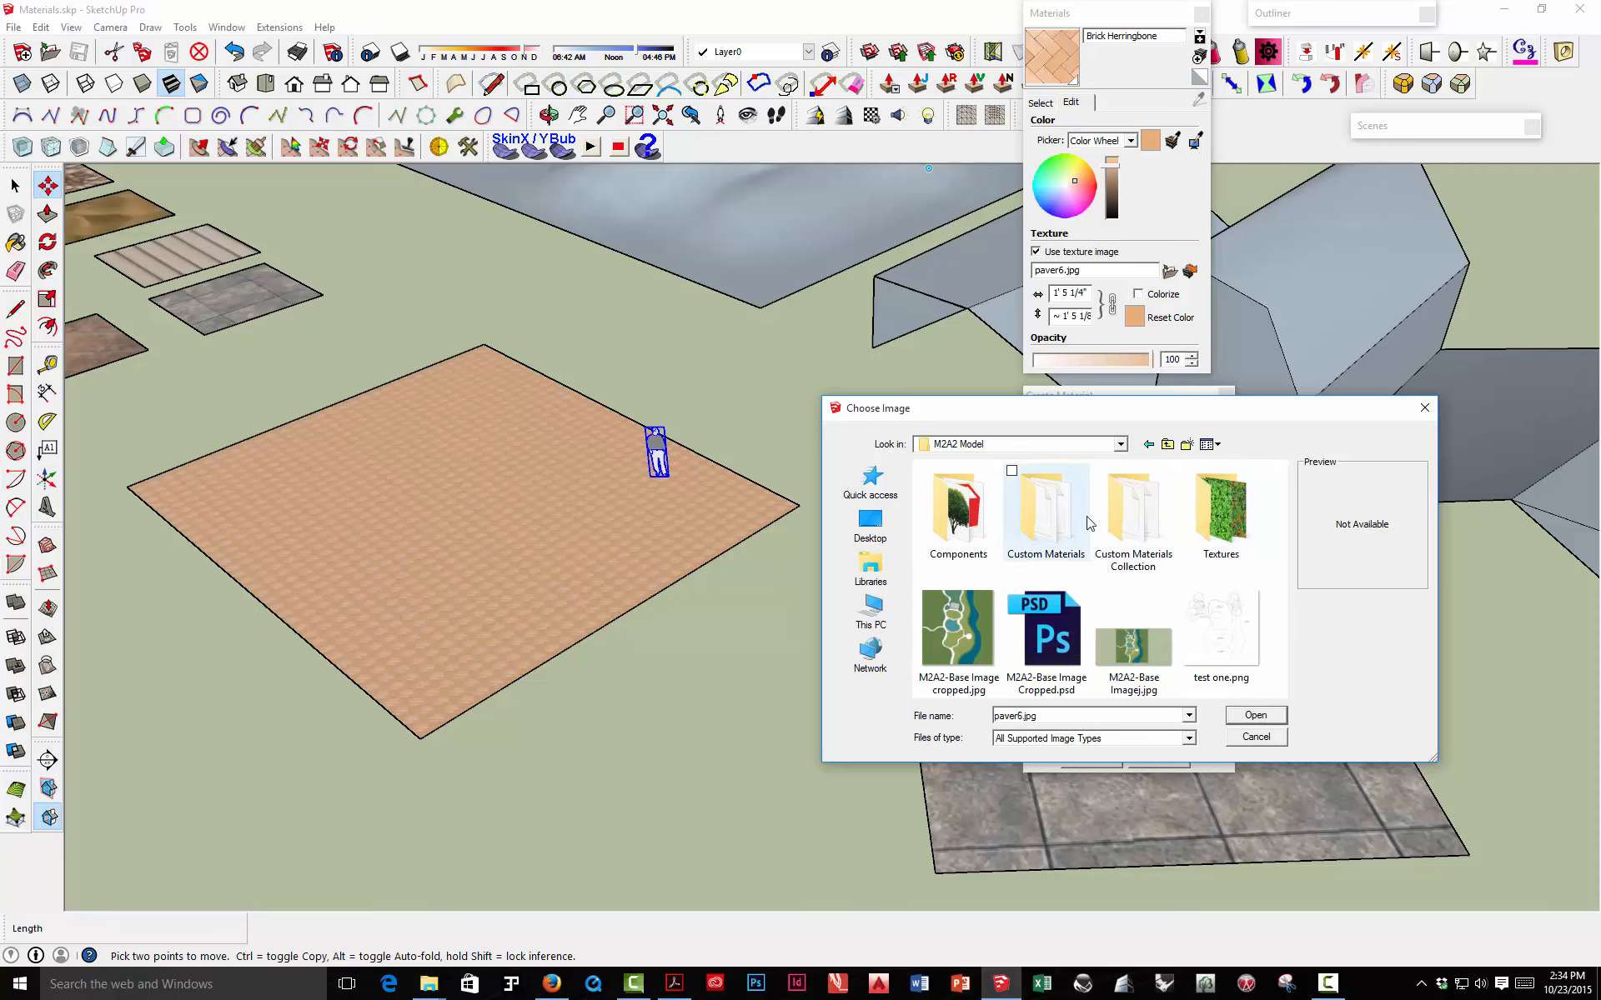
double_click(1215, 503)
scroll(1148, 606, down, 3)
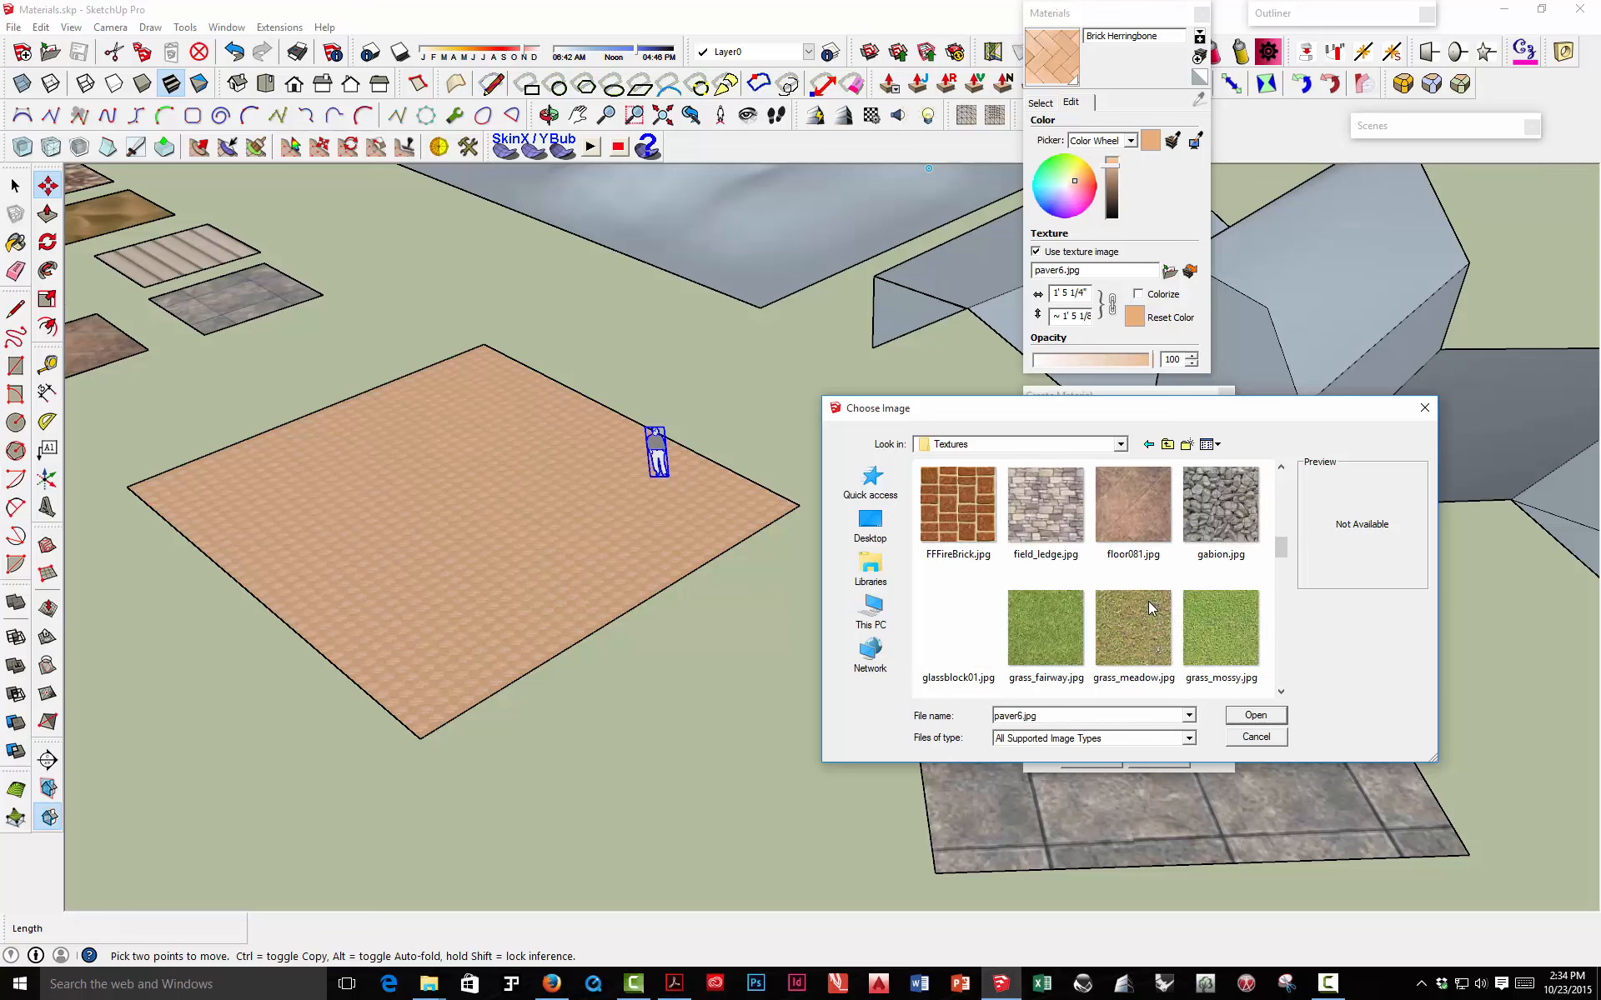
click(952, 501)
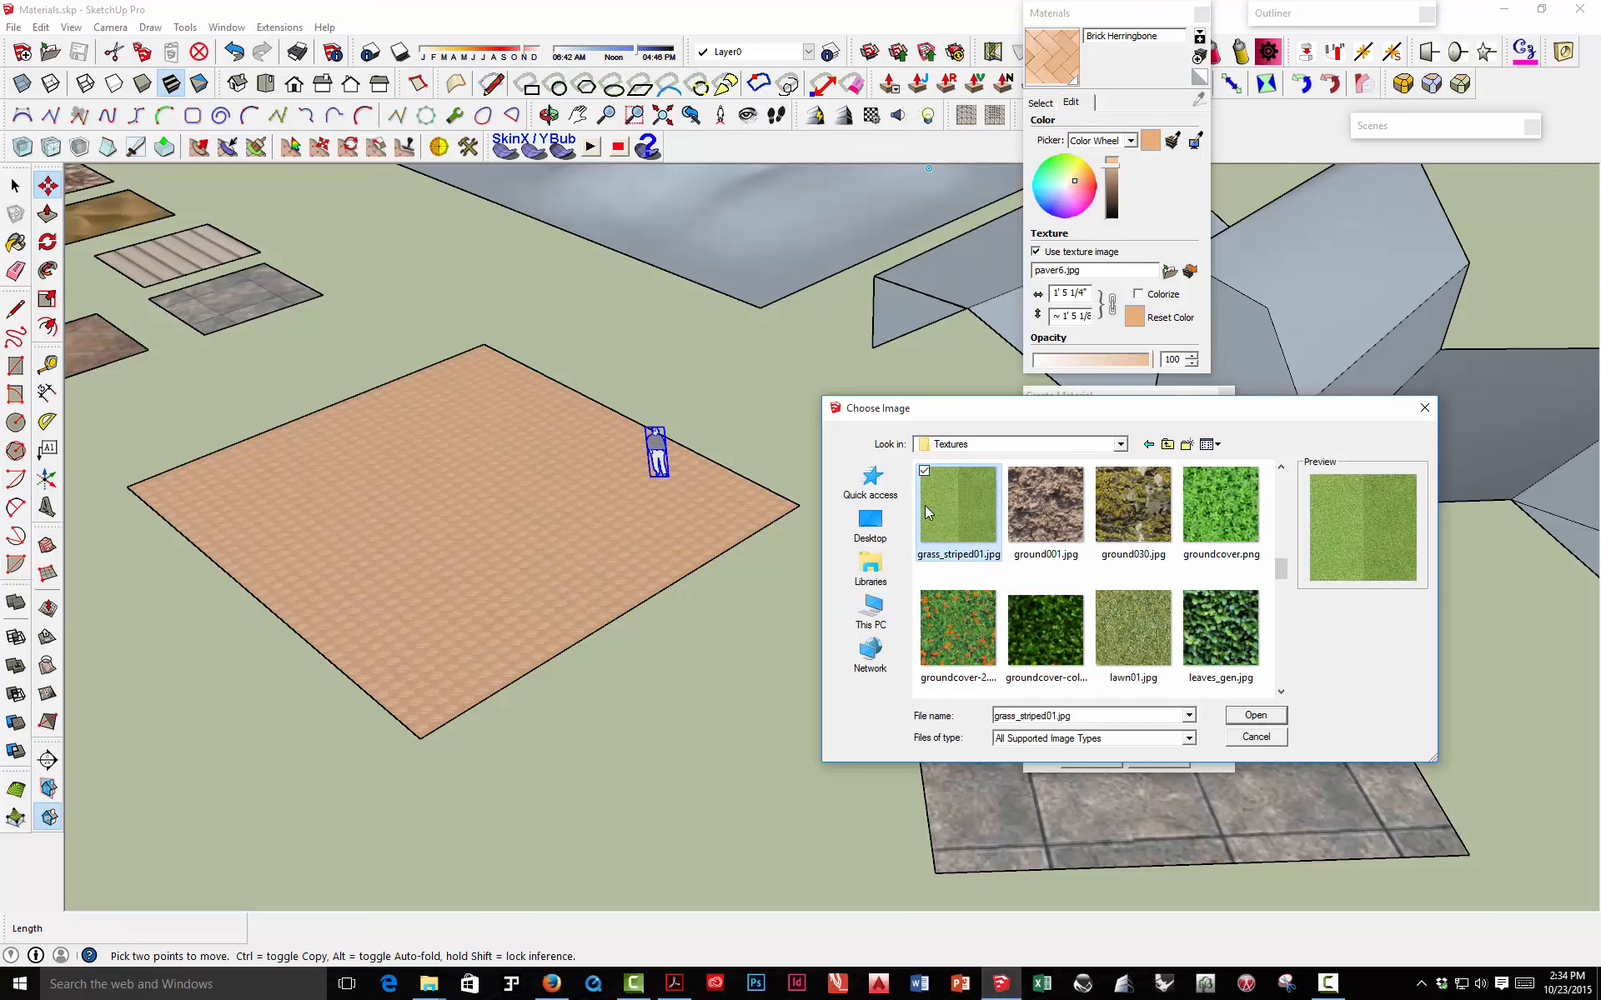
click(1245, 715)
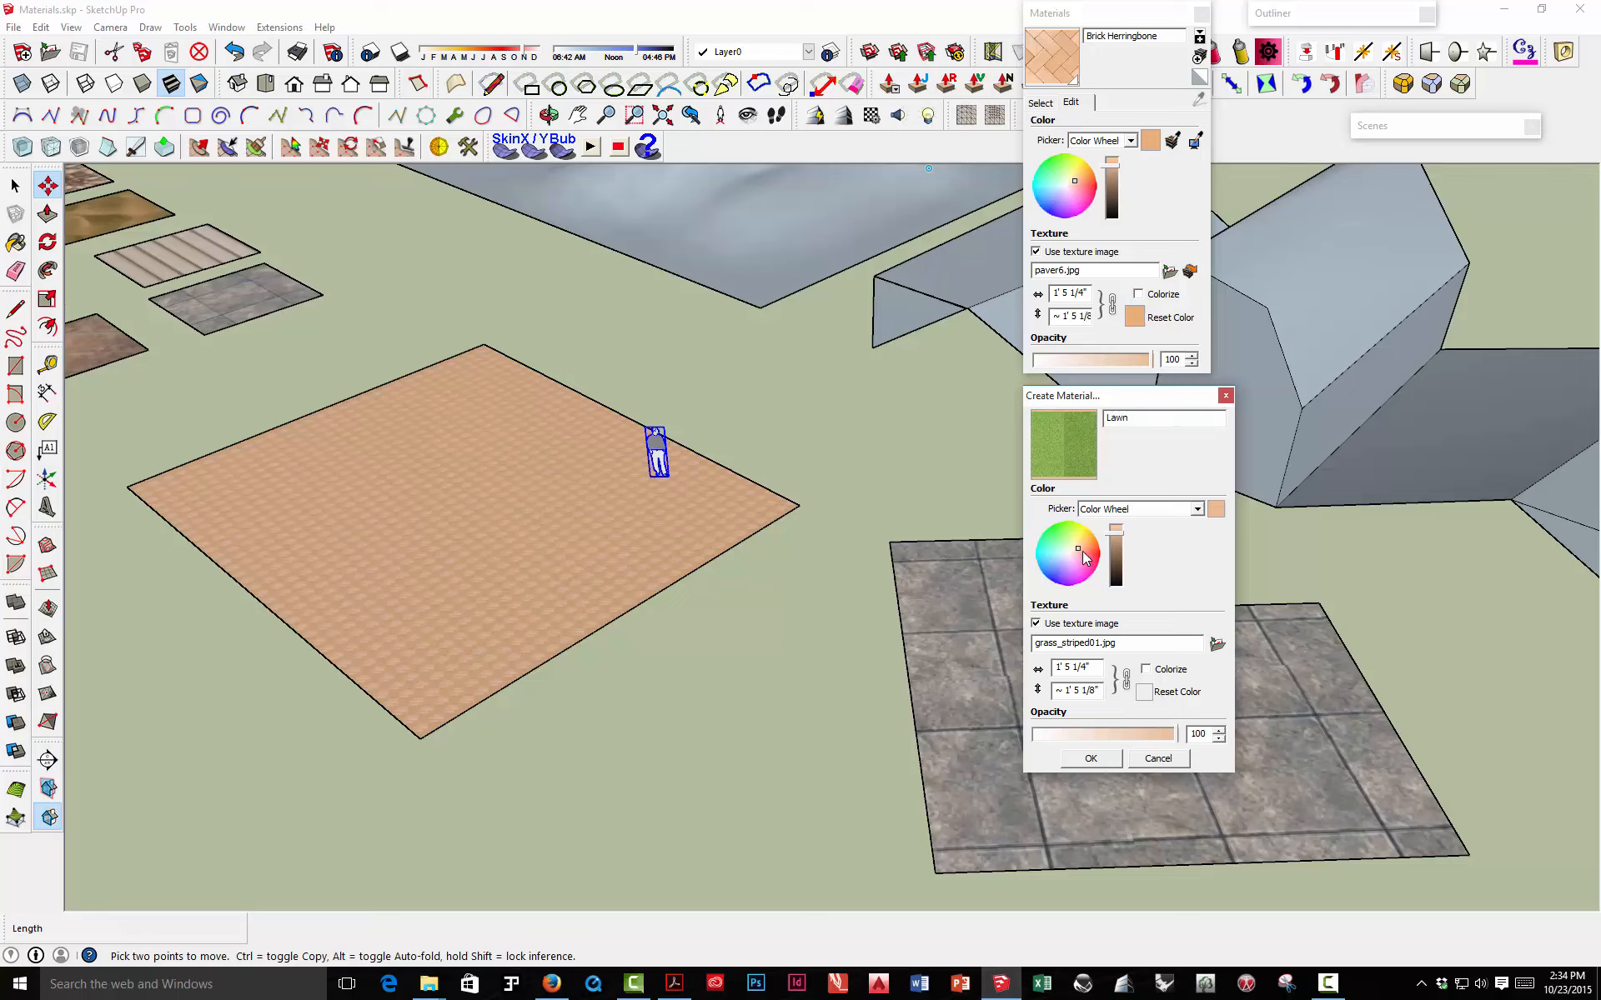
- Restore the Lawn material's original green after trying a paler tint, set its texture width to 5' 5 1/4", and create the material
drag(1080, 553, 1066, 561)
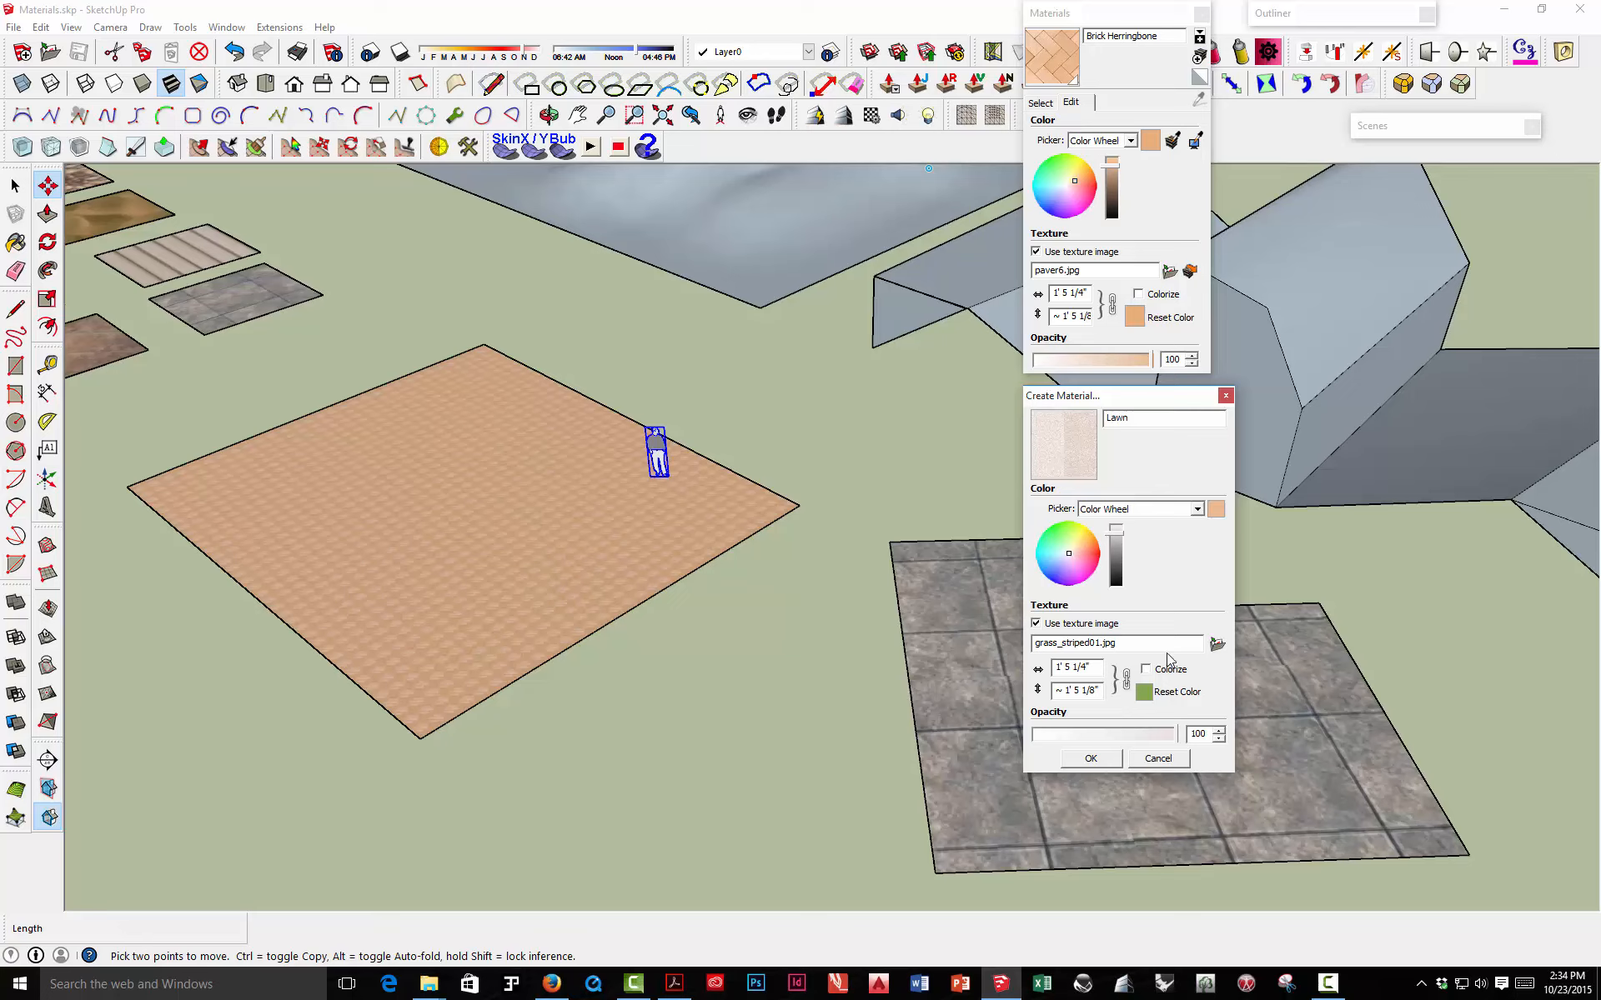
click(1144, 691)
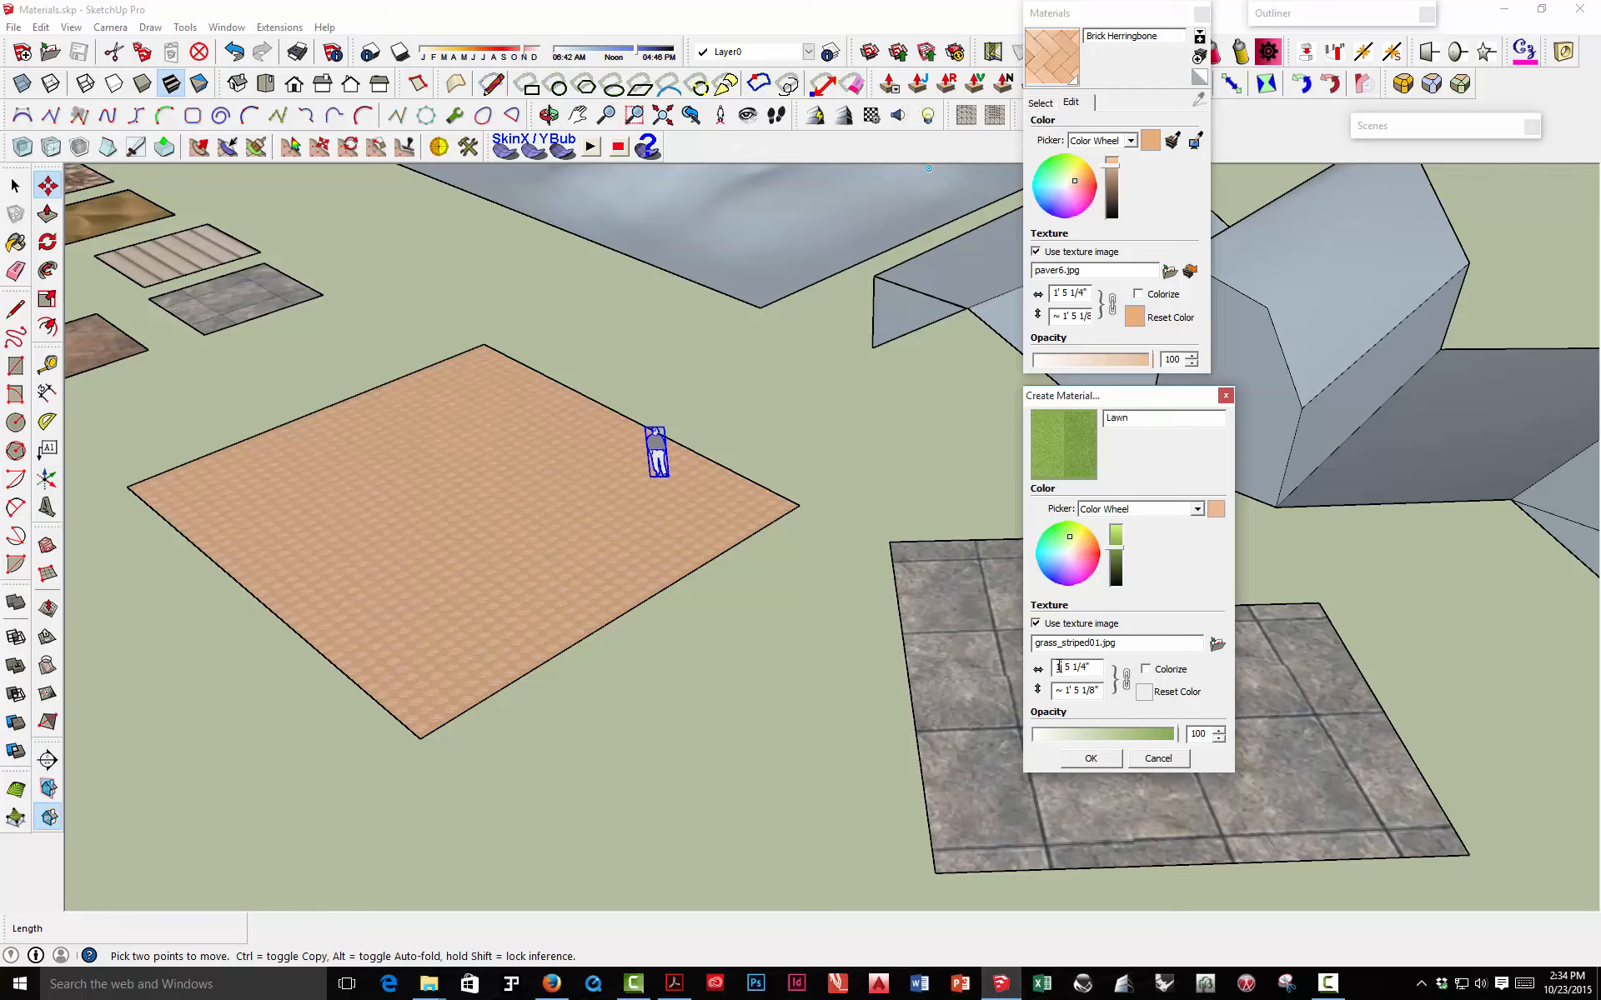
click(1085, 760)
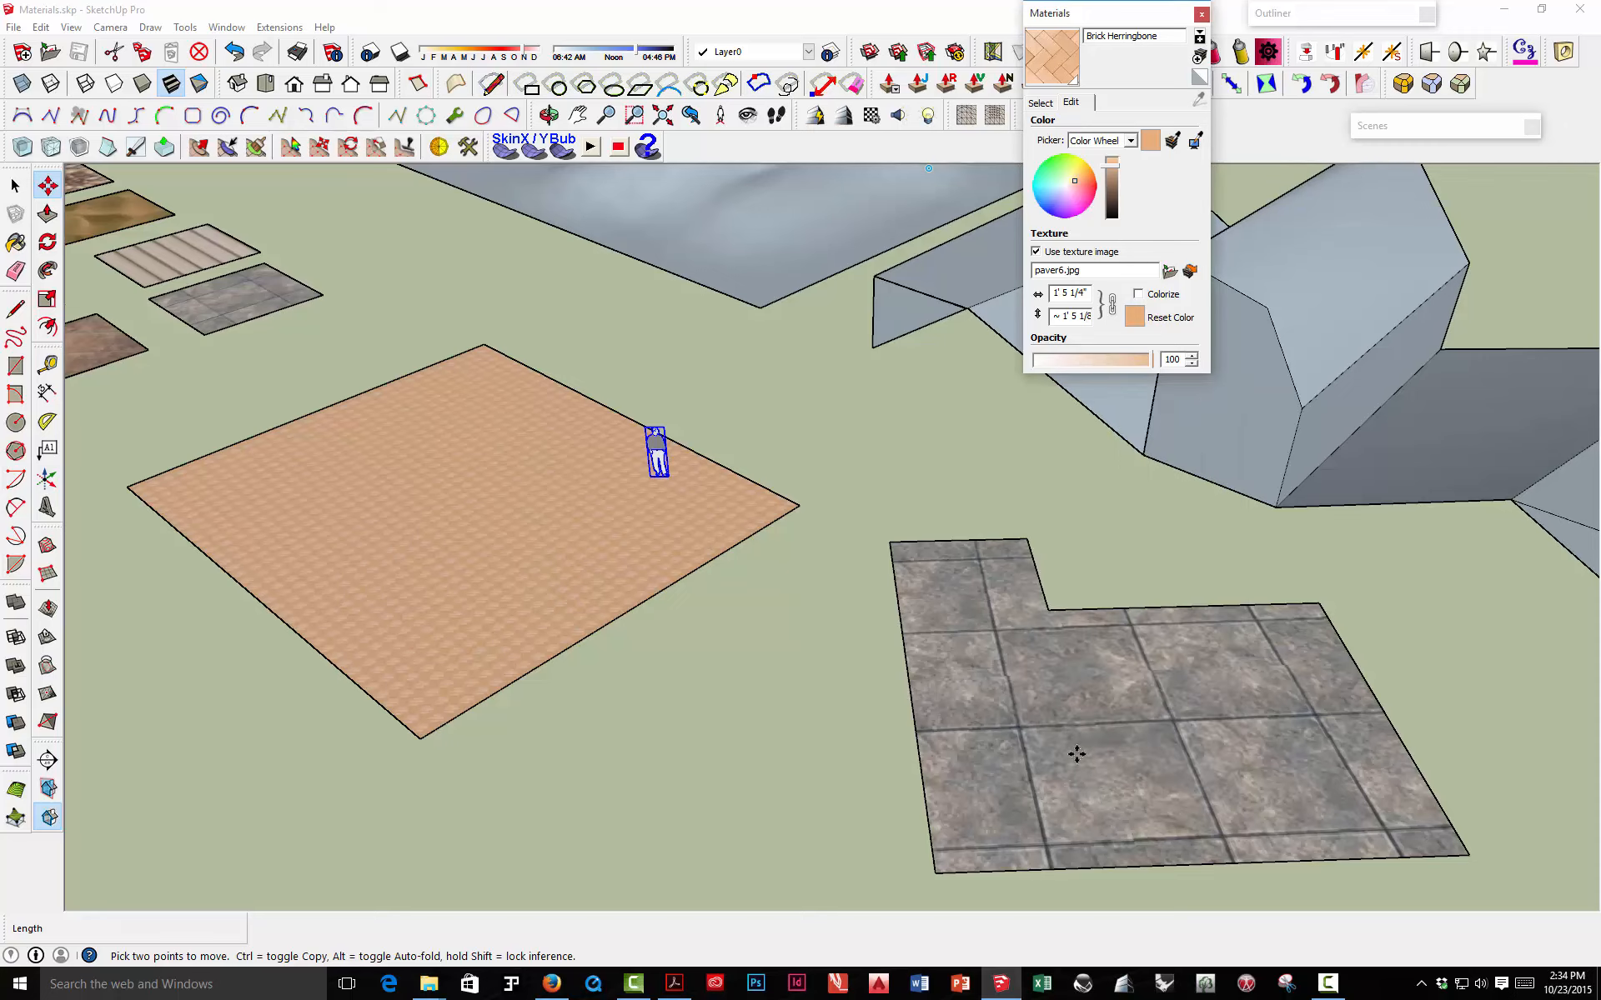
- Paint the flat square face beside the person with the Lawn material
click(16, 241)
click(468, 384)
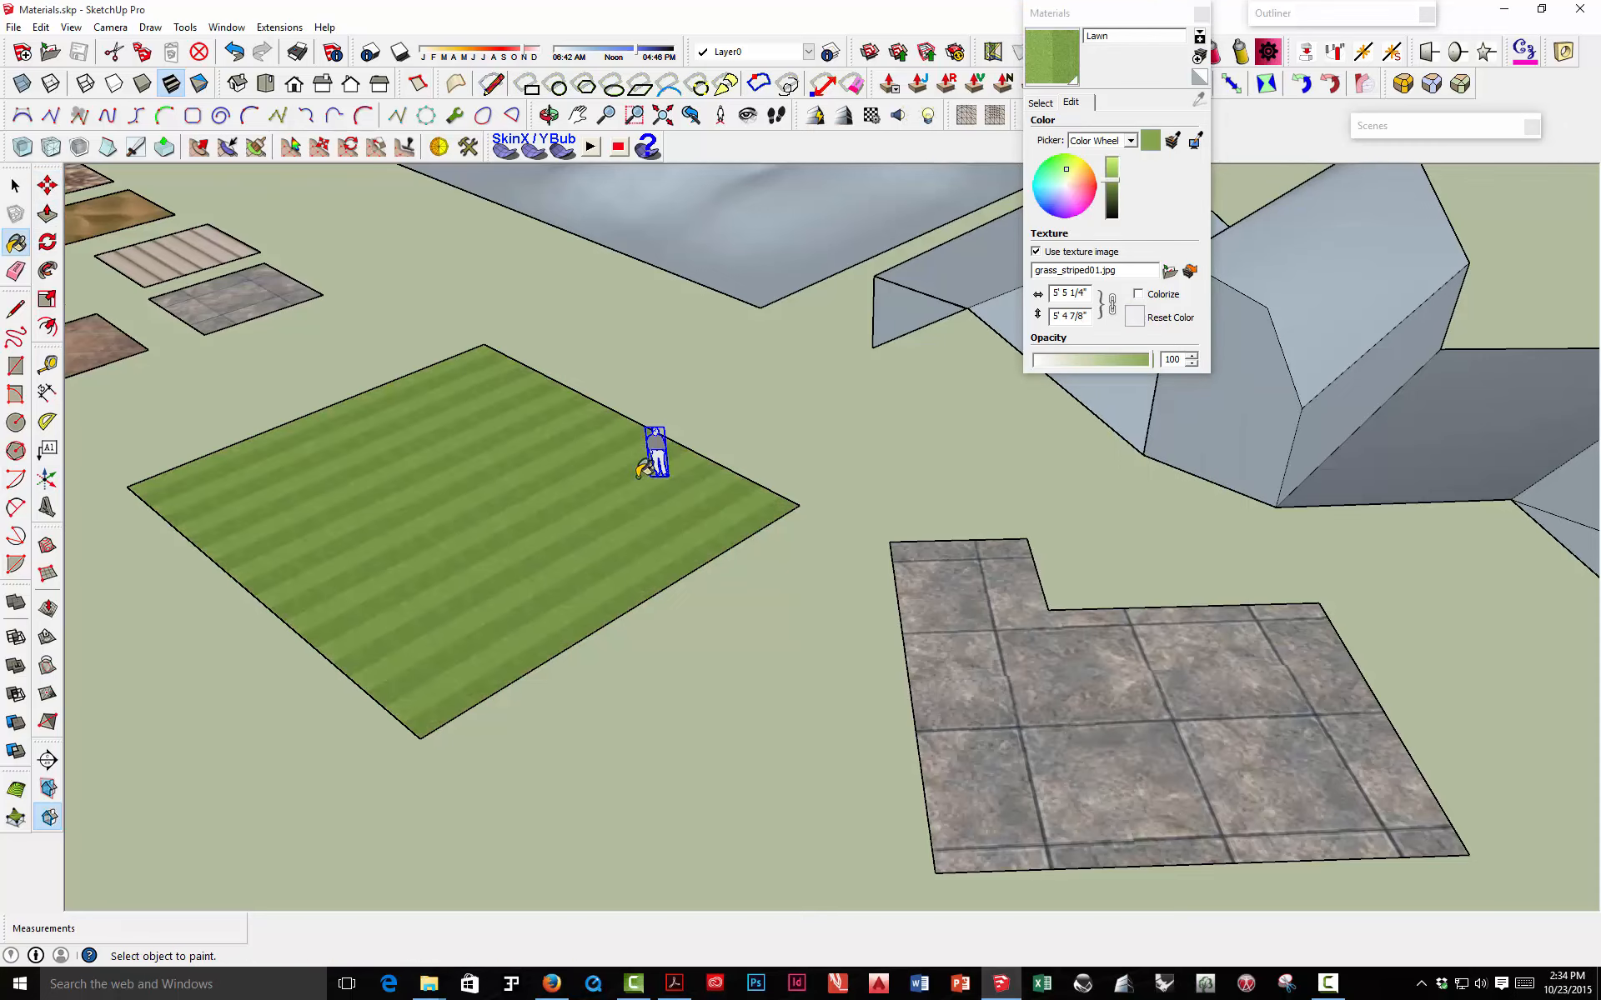
scroll(643, 467, up, 5)
middle_drag(644, 467, 671, 505)
scroll(734, 434, down, 4)
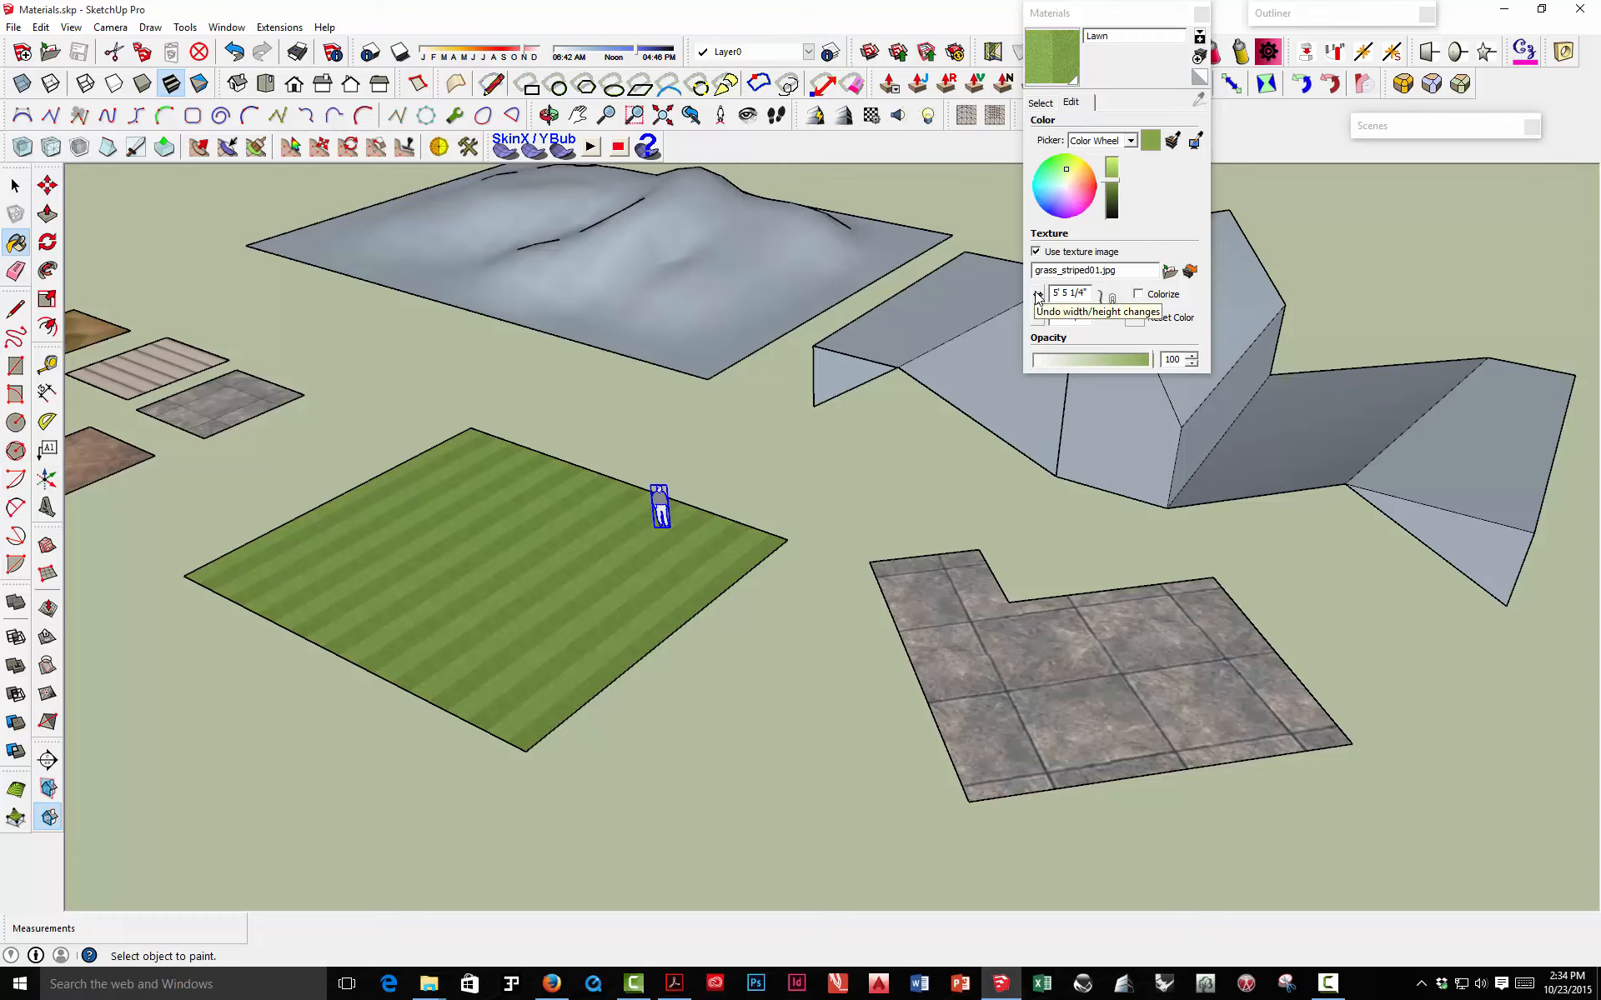
- Paint the hilly terrain surface with the Lawn material
middle_drag(943, 258, 894, 411)
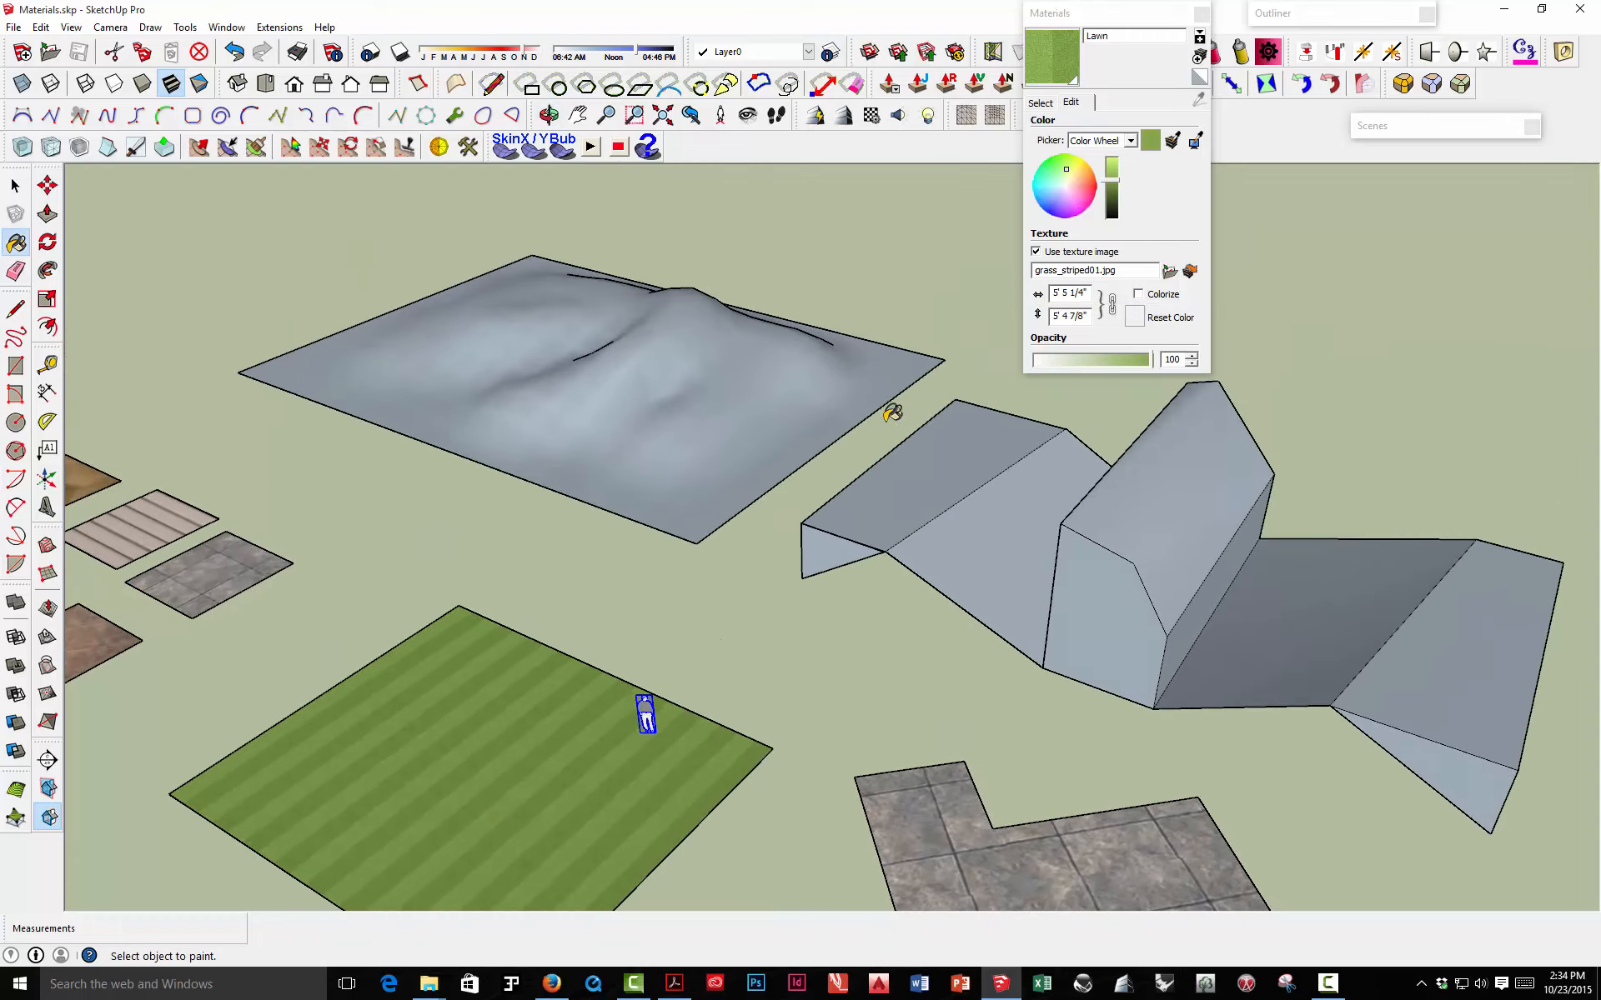
key(alt)
click(561, 300)
middle_drag(561, 300, 528, 428)
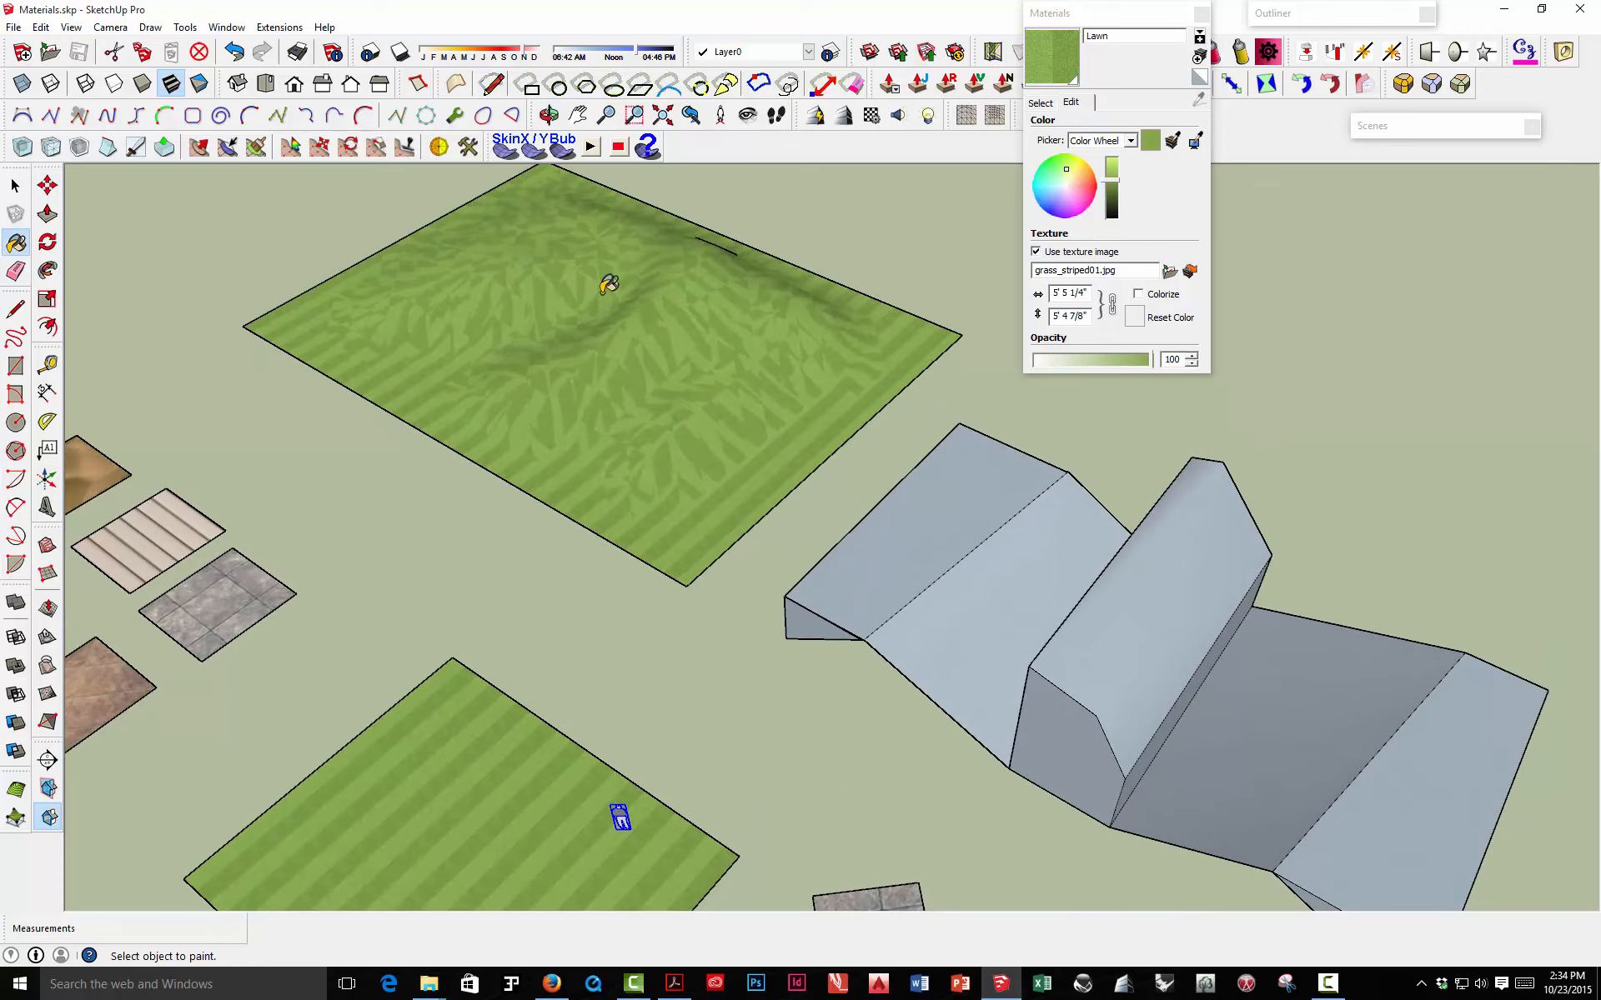
scroll(610, 360, up, 3)
scroll(610, 361, down, 5)
- Paint the sloped and upright faces of the folded surface with Lawn, leaving its end faces unpainted
click(796, 462)
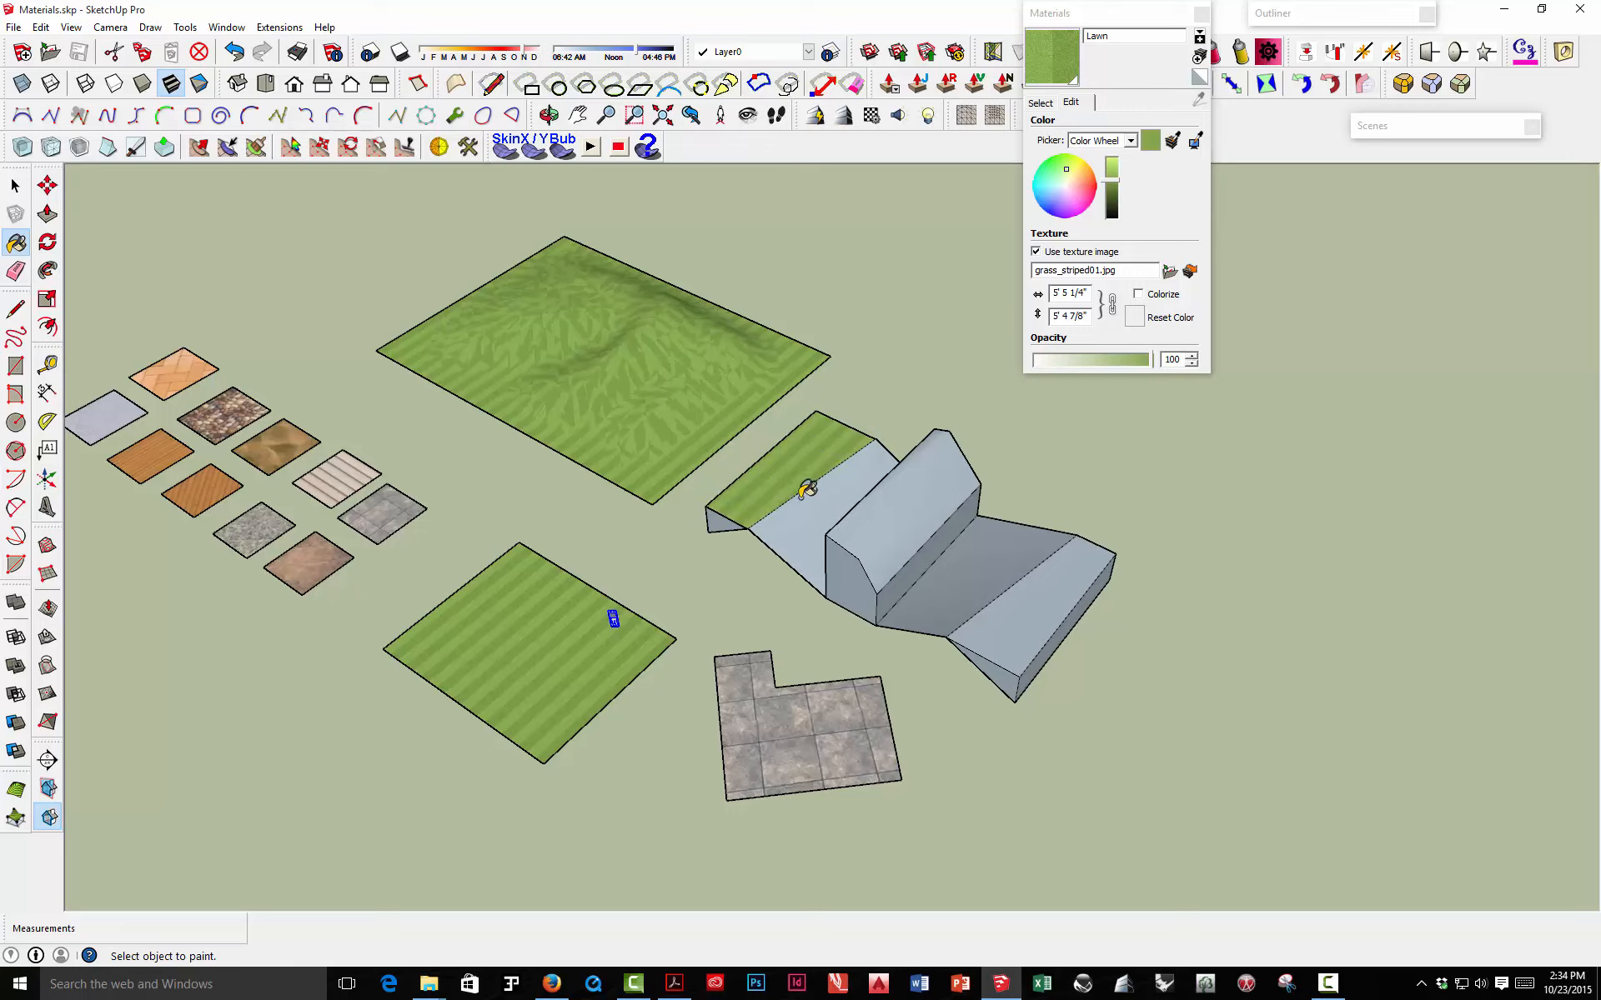
click(807, 498)
click(871, 515)
click(950, 573)
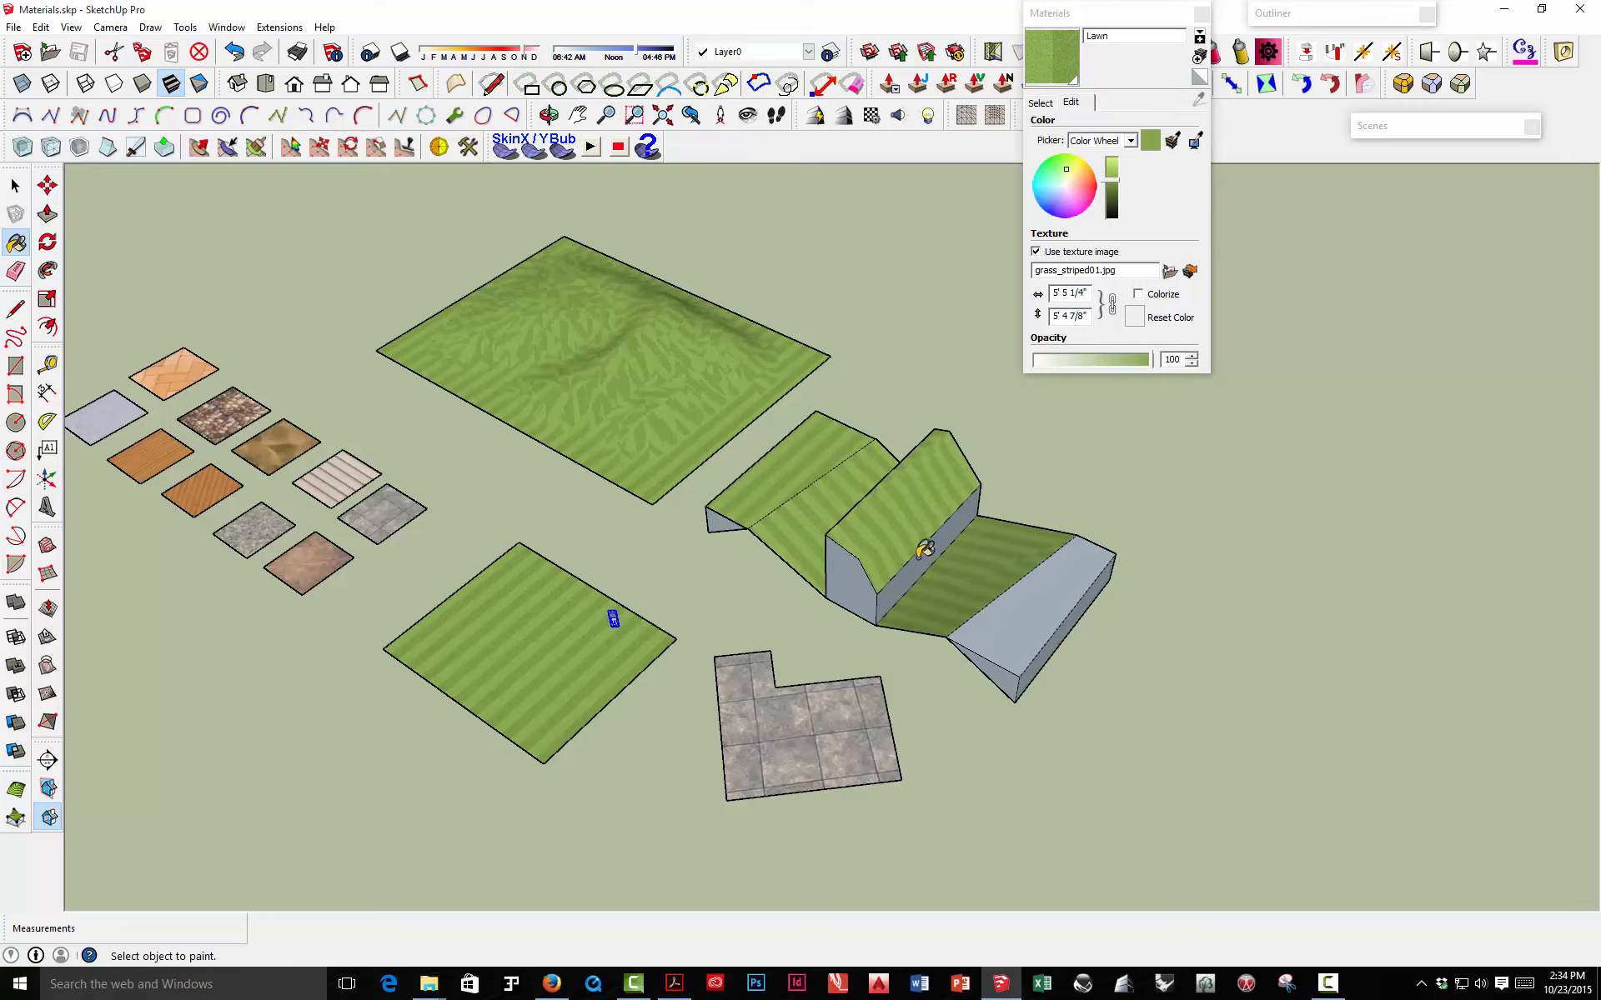
click(925, 548)
click(1012, 588)
middle_drag(864, 582, 1262, 516)
click(921, 460)
- Examine how the lawn stripes line up across the folded surface's faces and over the hilly terrain
mouse_move(1025, 467)
middle_down()
mouse_move(1147, 476)
mouse_move(961, 572)
mouse_move(615, 475)
mouse_move(994, 454)
mouse_move(933, 505)
middle_up()
scroll(992, 464, up, 3)
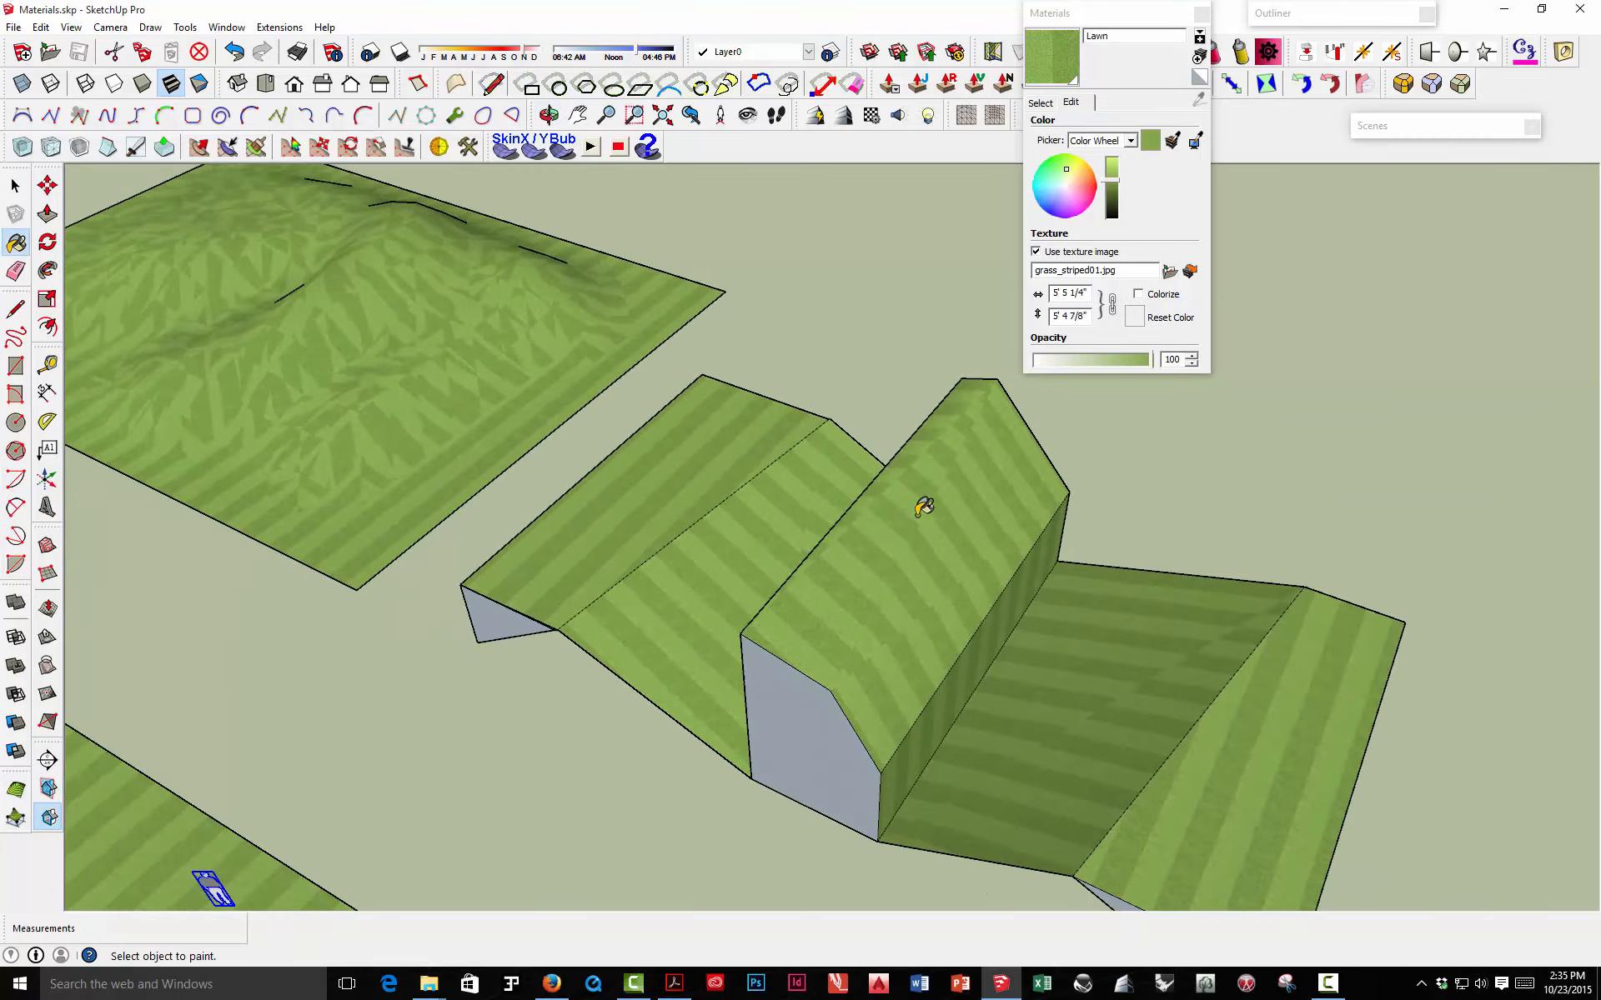
scroll(934, 503, down, 3)
scroll(548, 347, up, 2)
scroll(517, 367, up, 2)
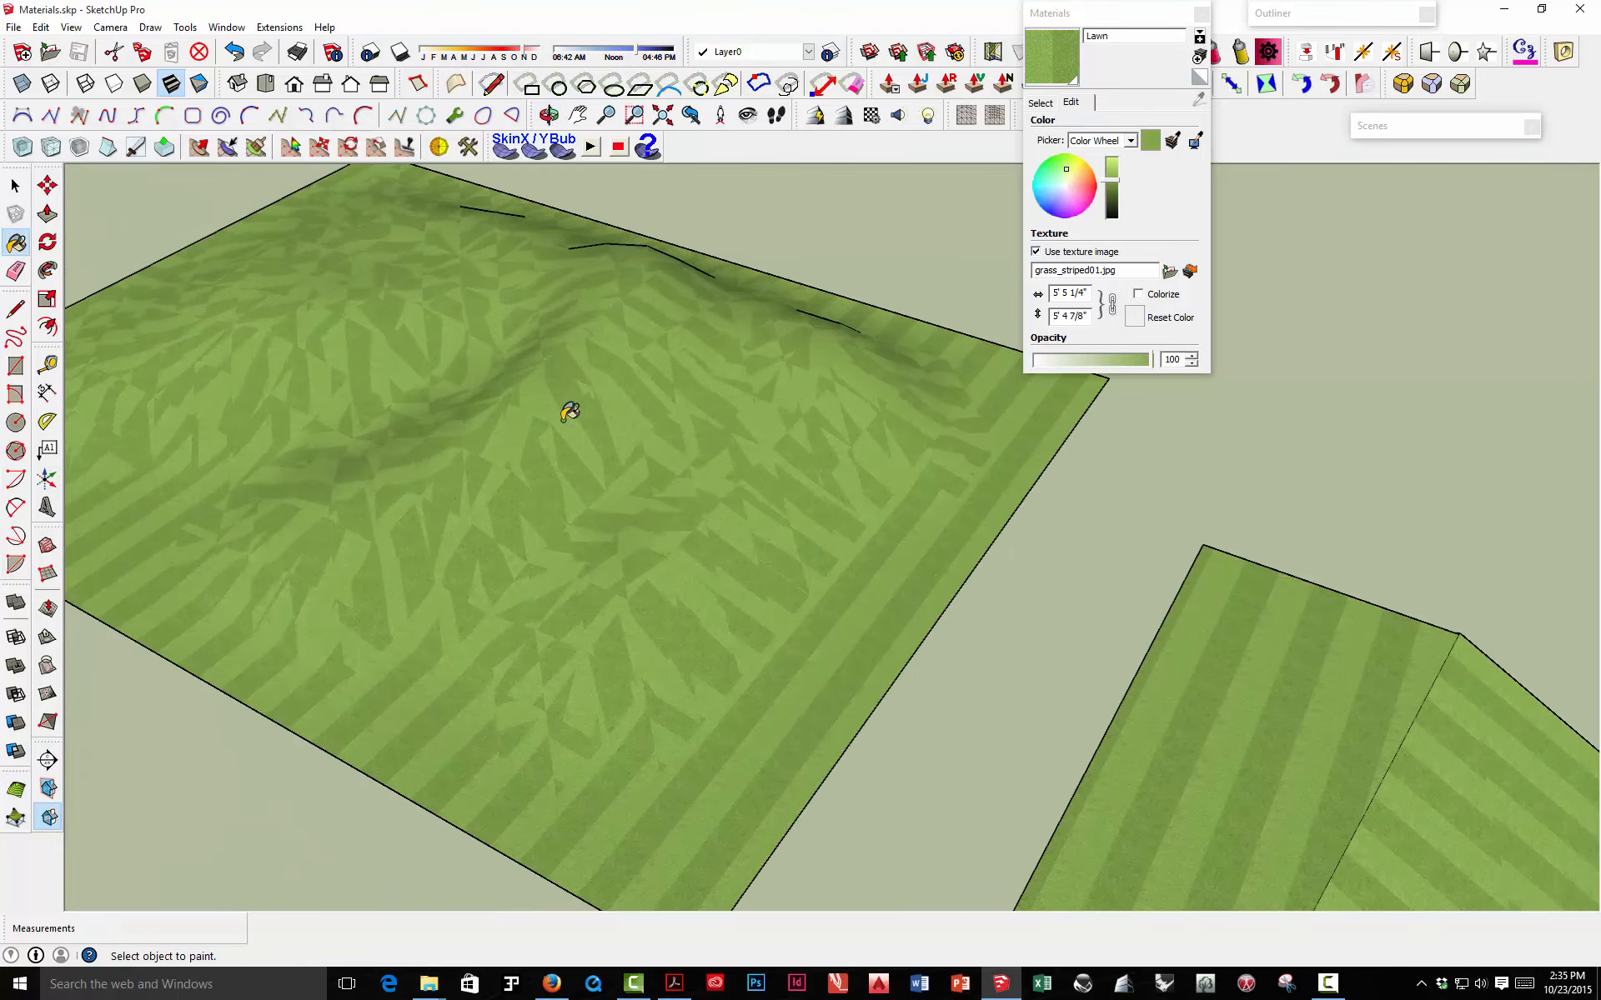
scroll(649, 467, down, 6)
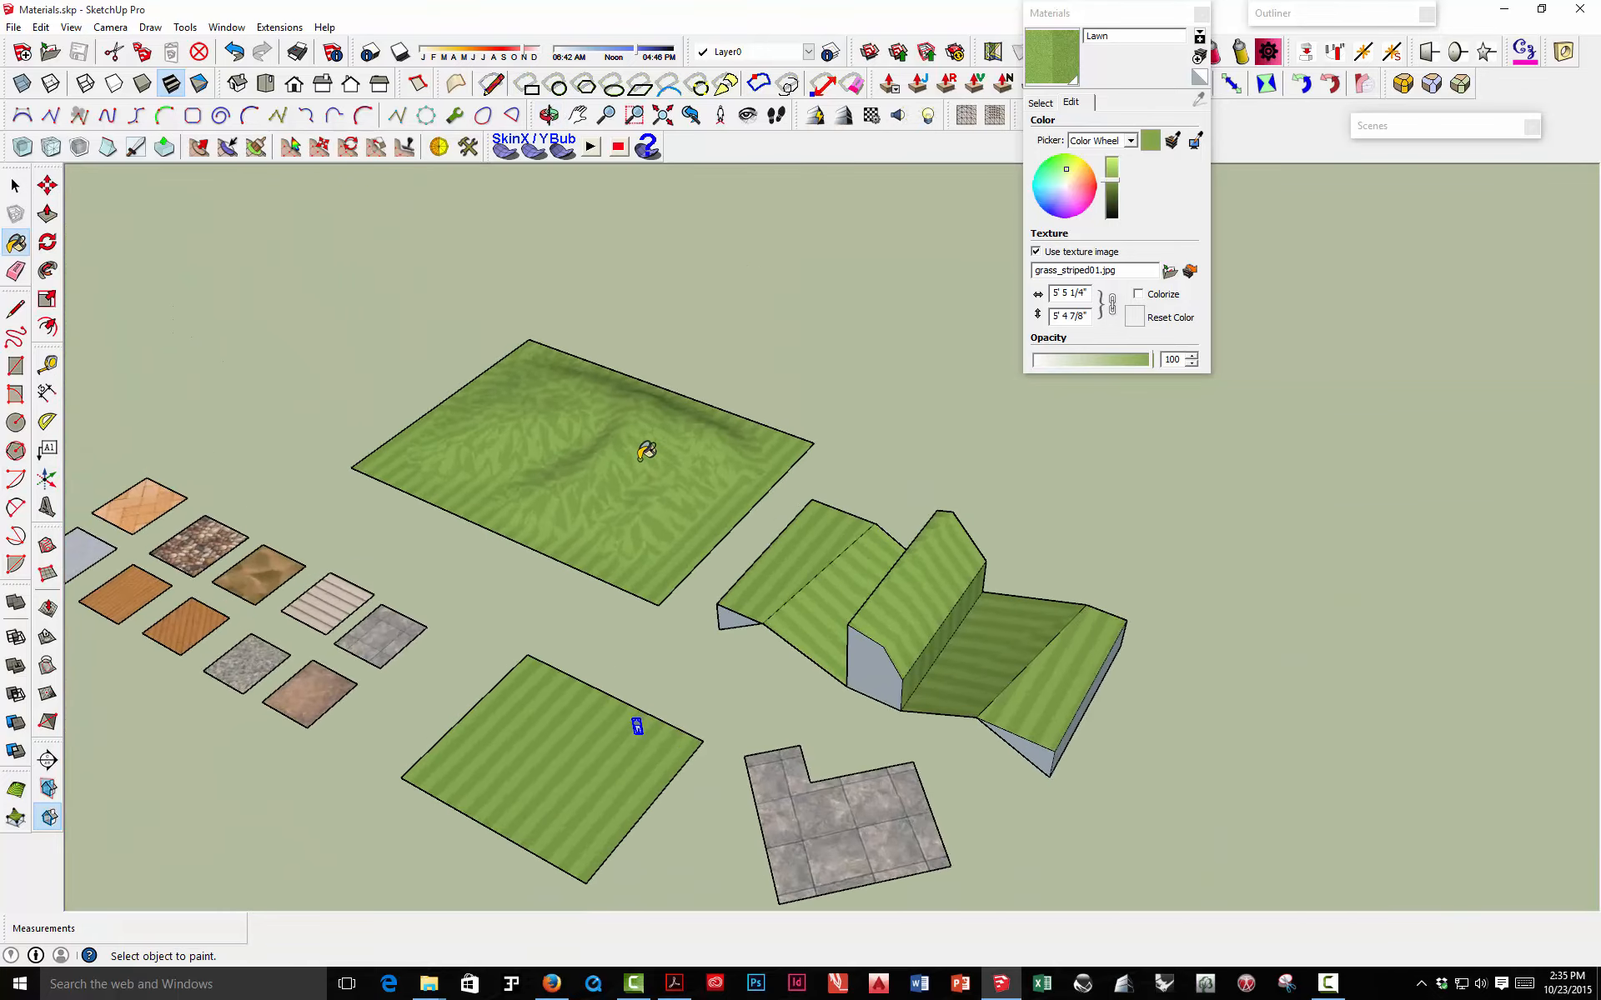
middle_drag(642, 455, 645, 413)
scroll(615, 447, up, 3)
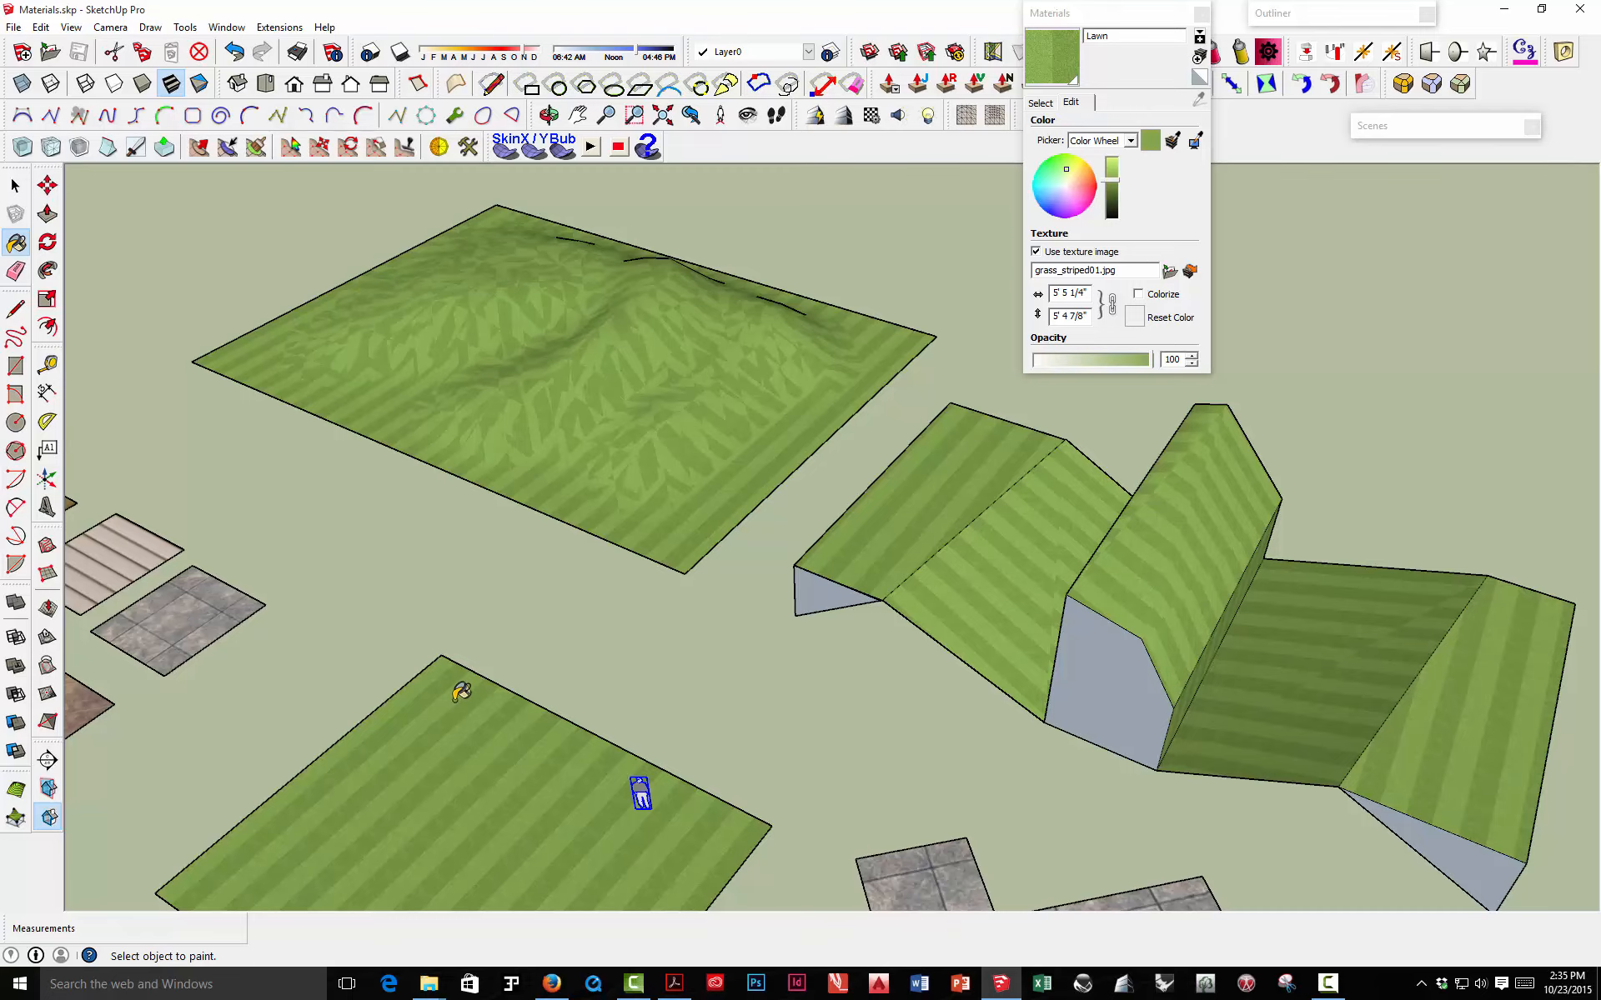
- Select the flat square lawn face and set its texture to Projected
shift+middle_drag(461, 679, 518, 433)
key(space)
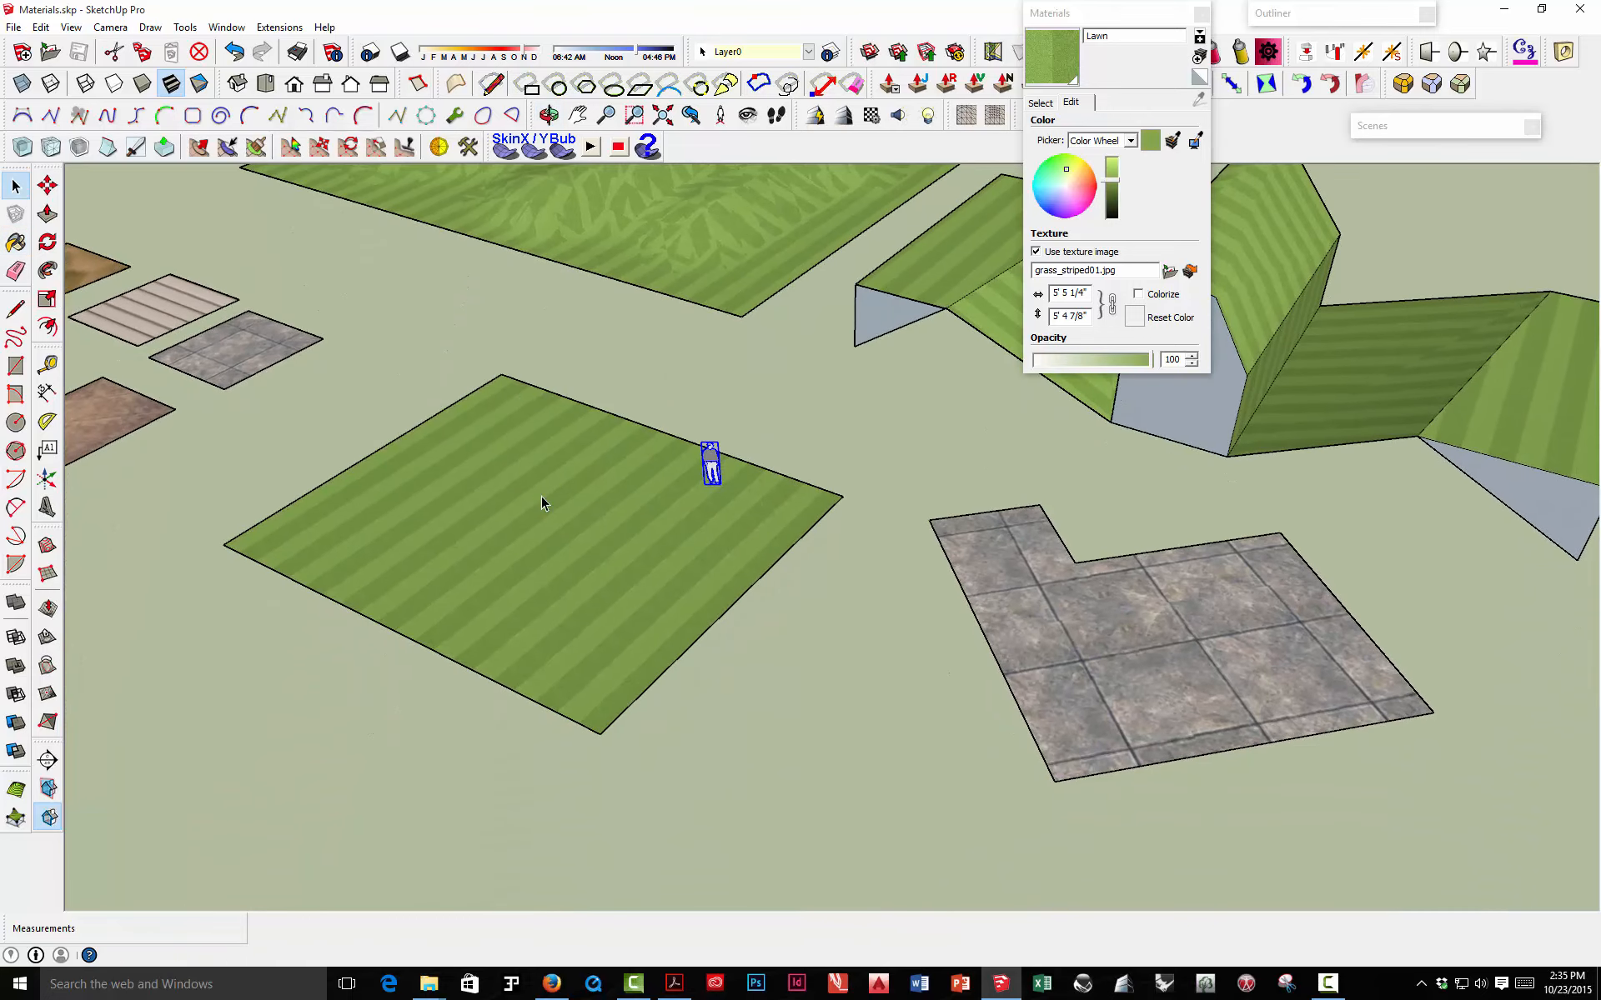
click(541, 497)
right_click(540, 497)
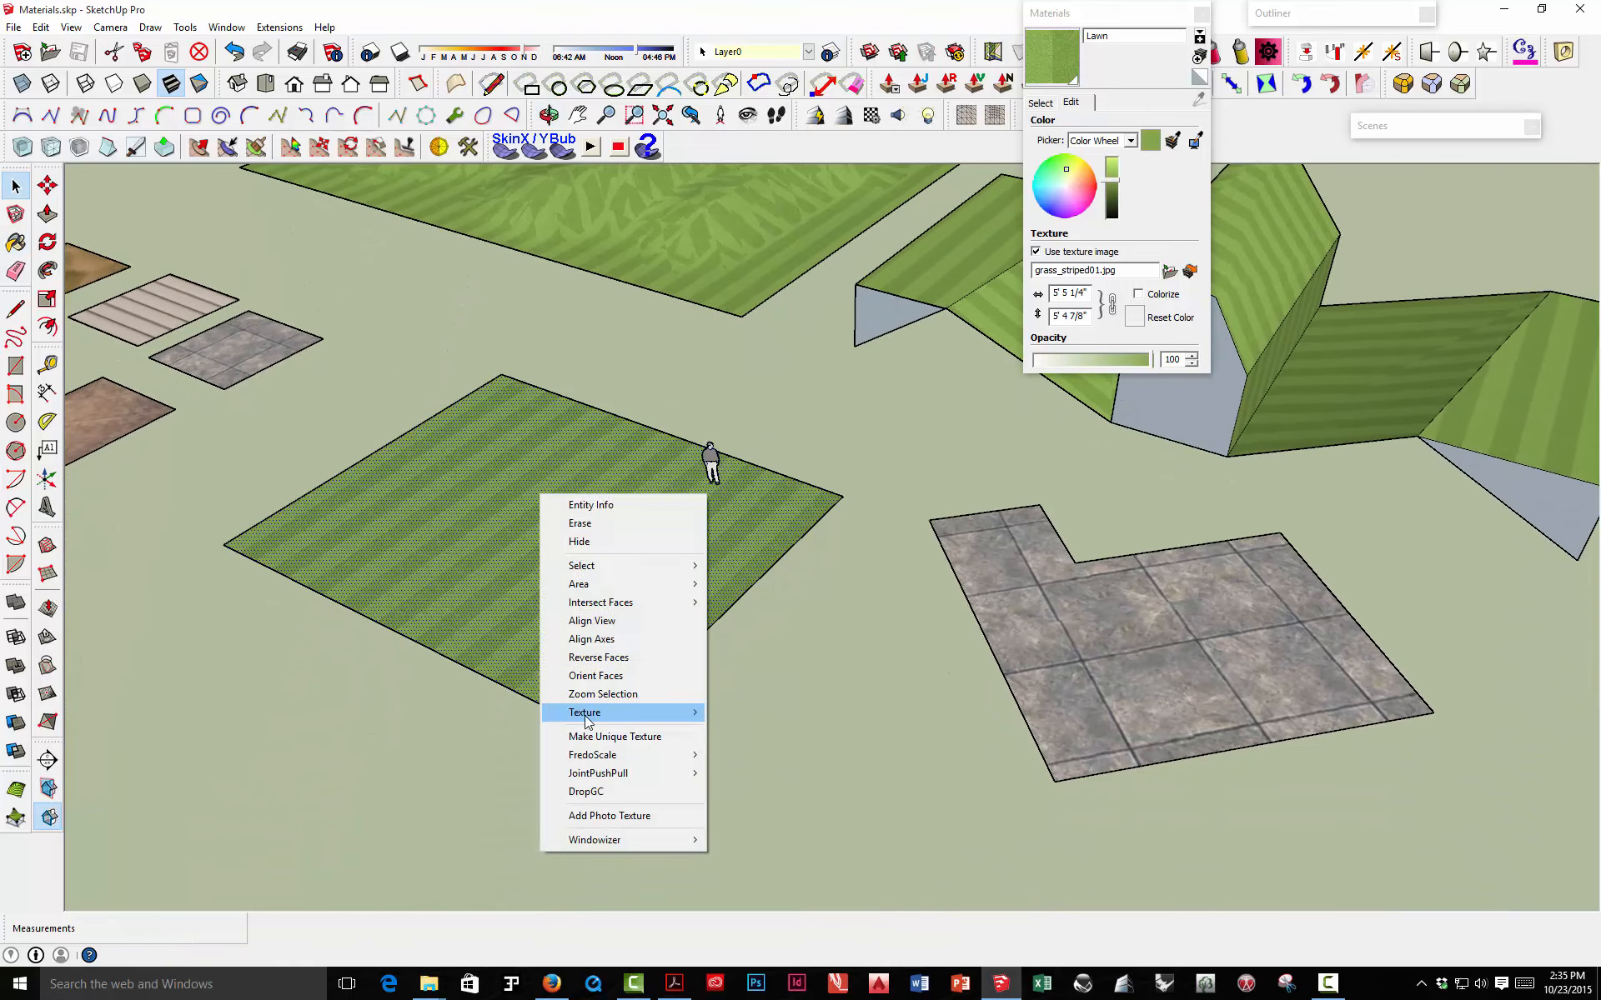
mouse_move(563, 718)
click(450, 755)
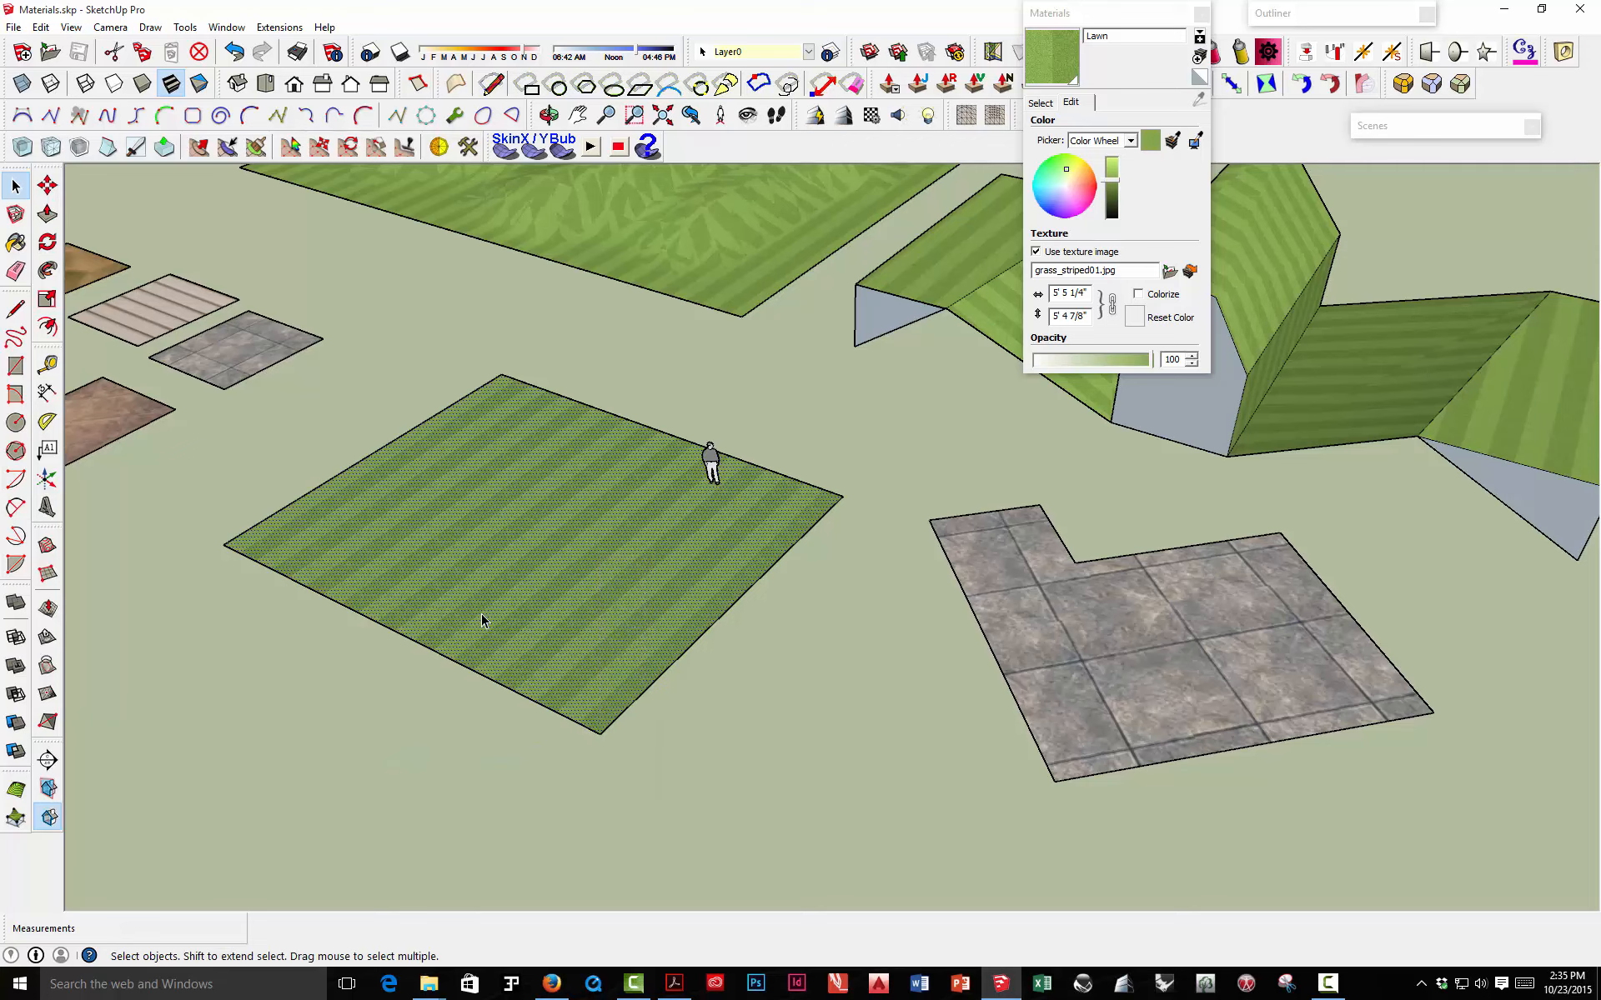
- Sample the projected lawn texture from the square face and repaint the hilly terrain with it
click(16, 242)
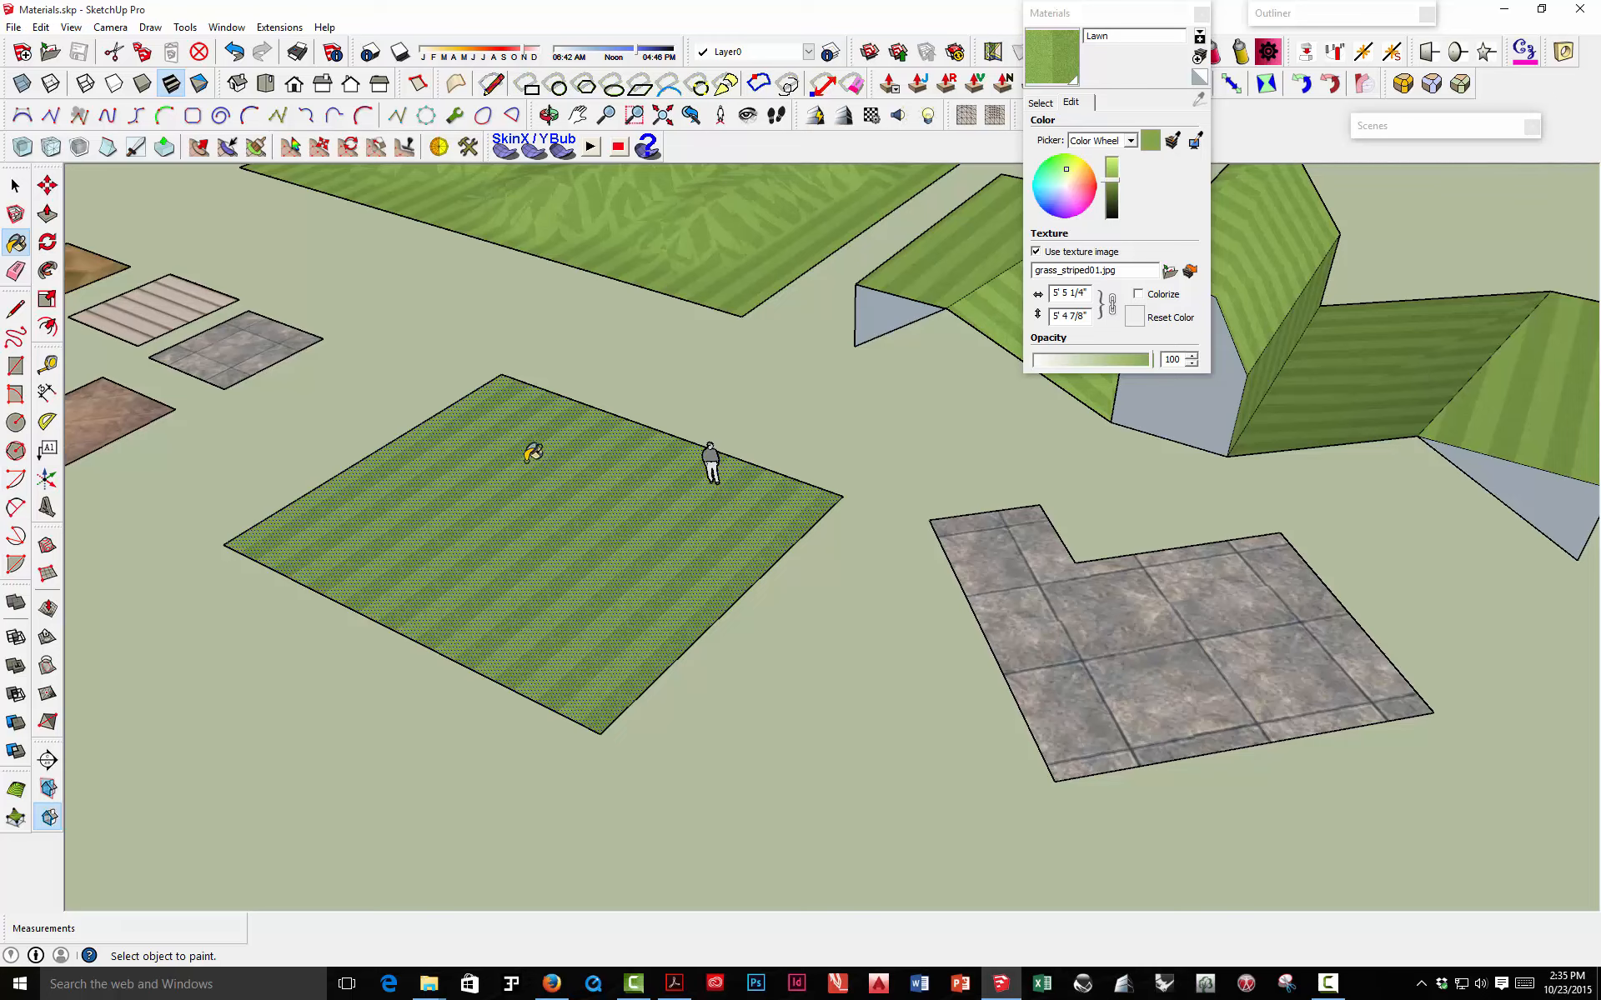
key(alt)
key(o)
mouse_move(701, 234)
middle_down()
mouse_move(608, 583)
mouse_move(554, 636)
mouse_move(572, 814)
mouse_move(594, 831)
mouse_move(593, 668)
mouse_move(832, 279)
mouse_move(800, 317)
middle_up()
mouse_move(512, 539)
middle_down()
mouse_move(743, 386)
mouse_move(239, 561)
mouse_move(376, 490)
middle_up()
scroll(643, 468, up, 5)
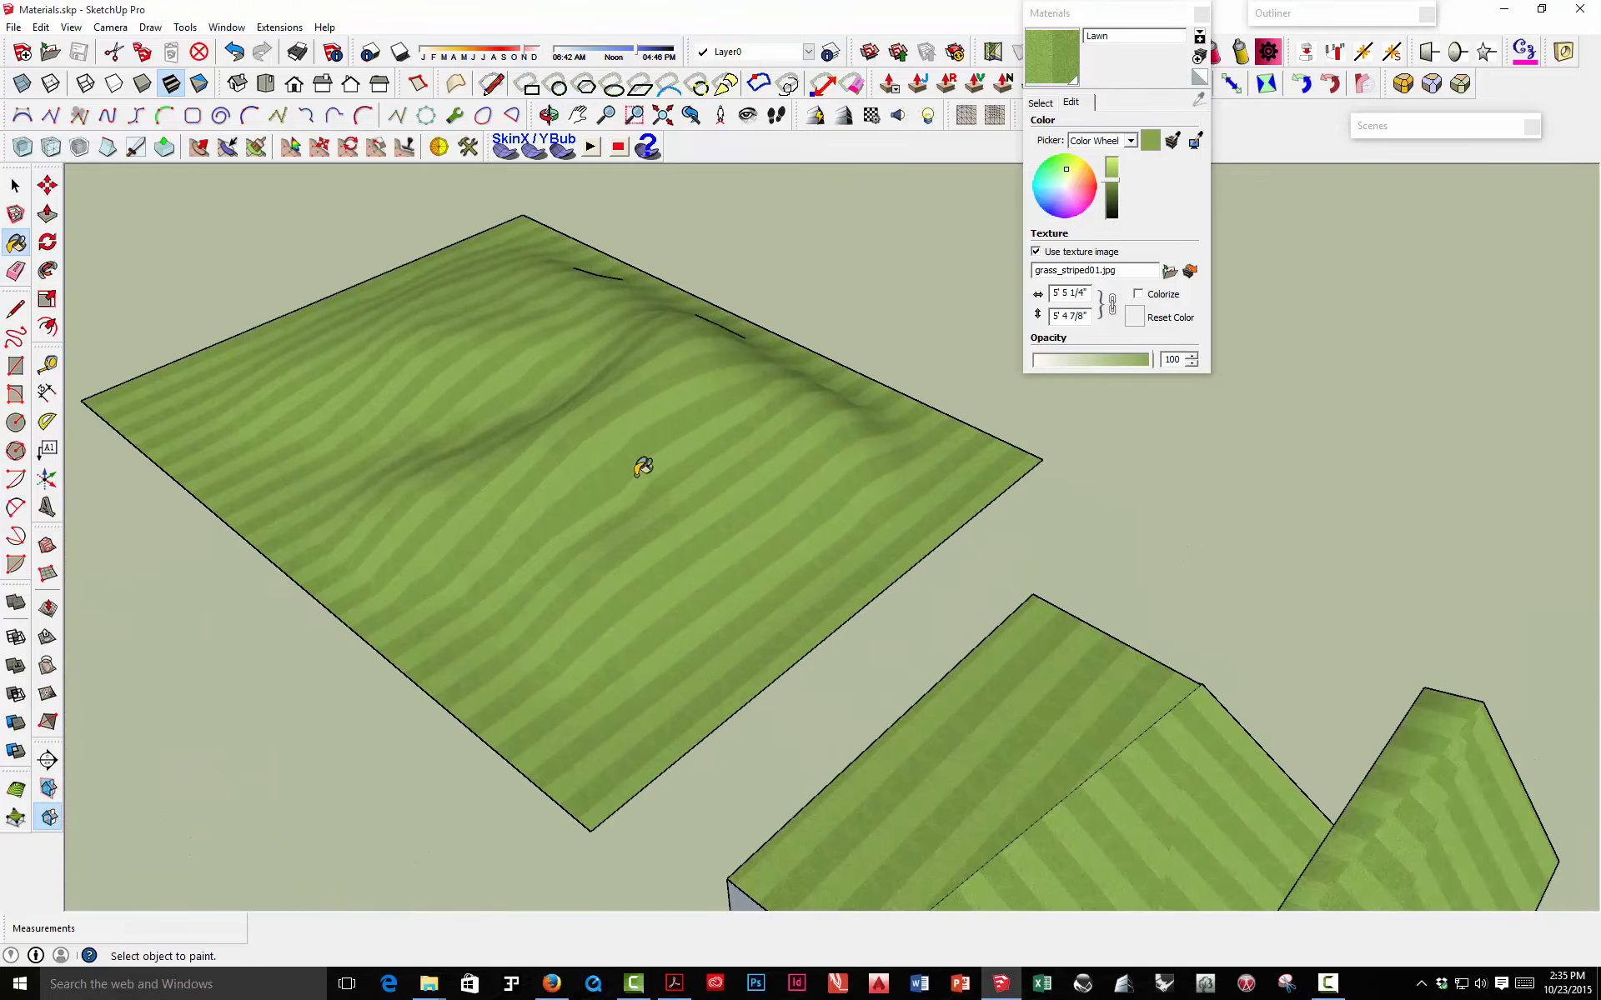
- Examine the projected stripes on the terrain from directly above, using the Top view in parallel projection
middle_drag(571, 486, 818, 350)
mouse_move(800, 373)
middle_down()
mouse_move(700, 476)
mouse_move(762, 768)
mouse_move(787, 772)
mouse_move(798, 732)
mouse_move(768, 728)
mouse_move(758, 461)
mouse_move(754, 638)
middle_up()
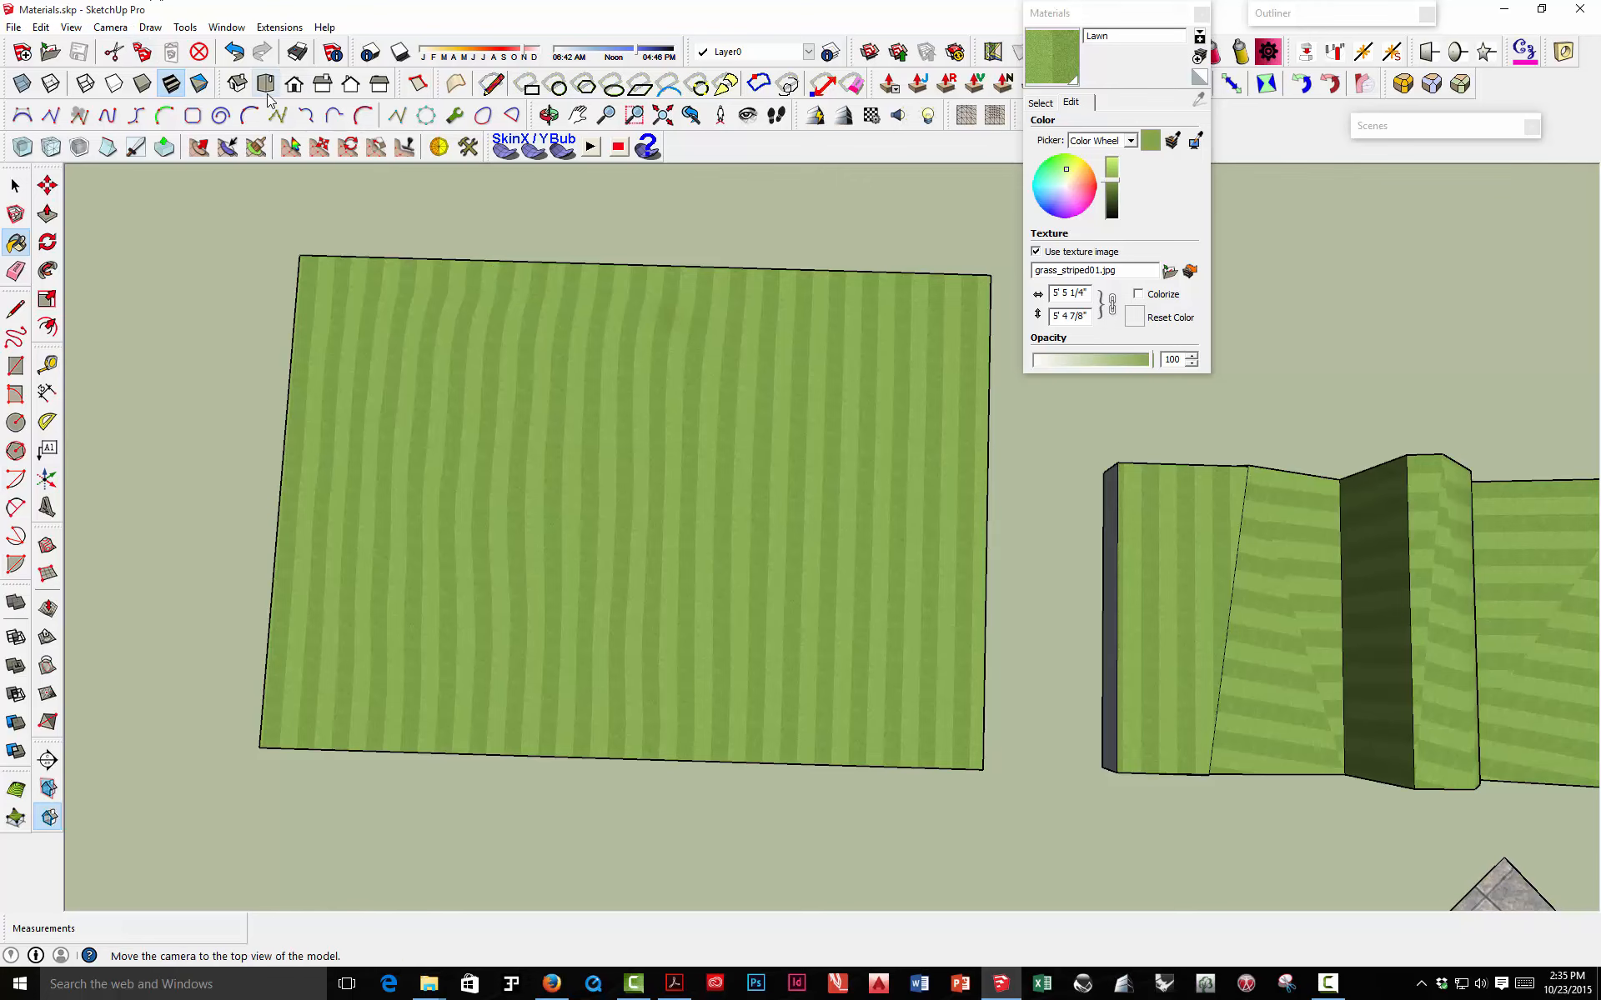
click(237, 84)
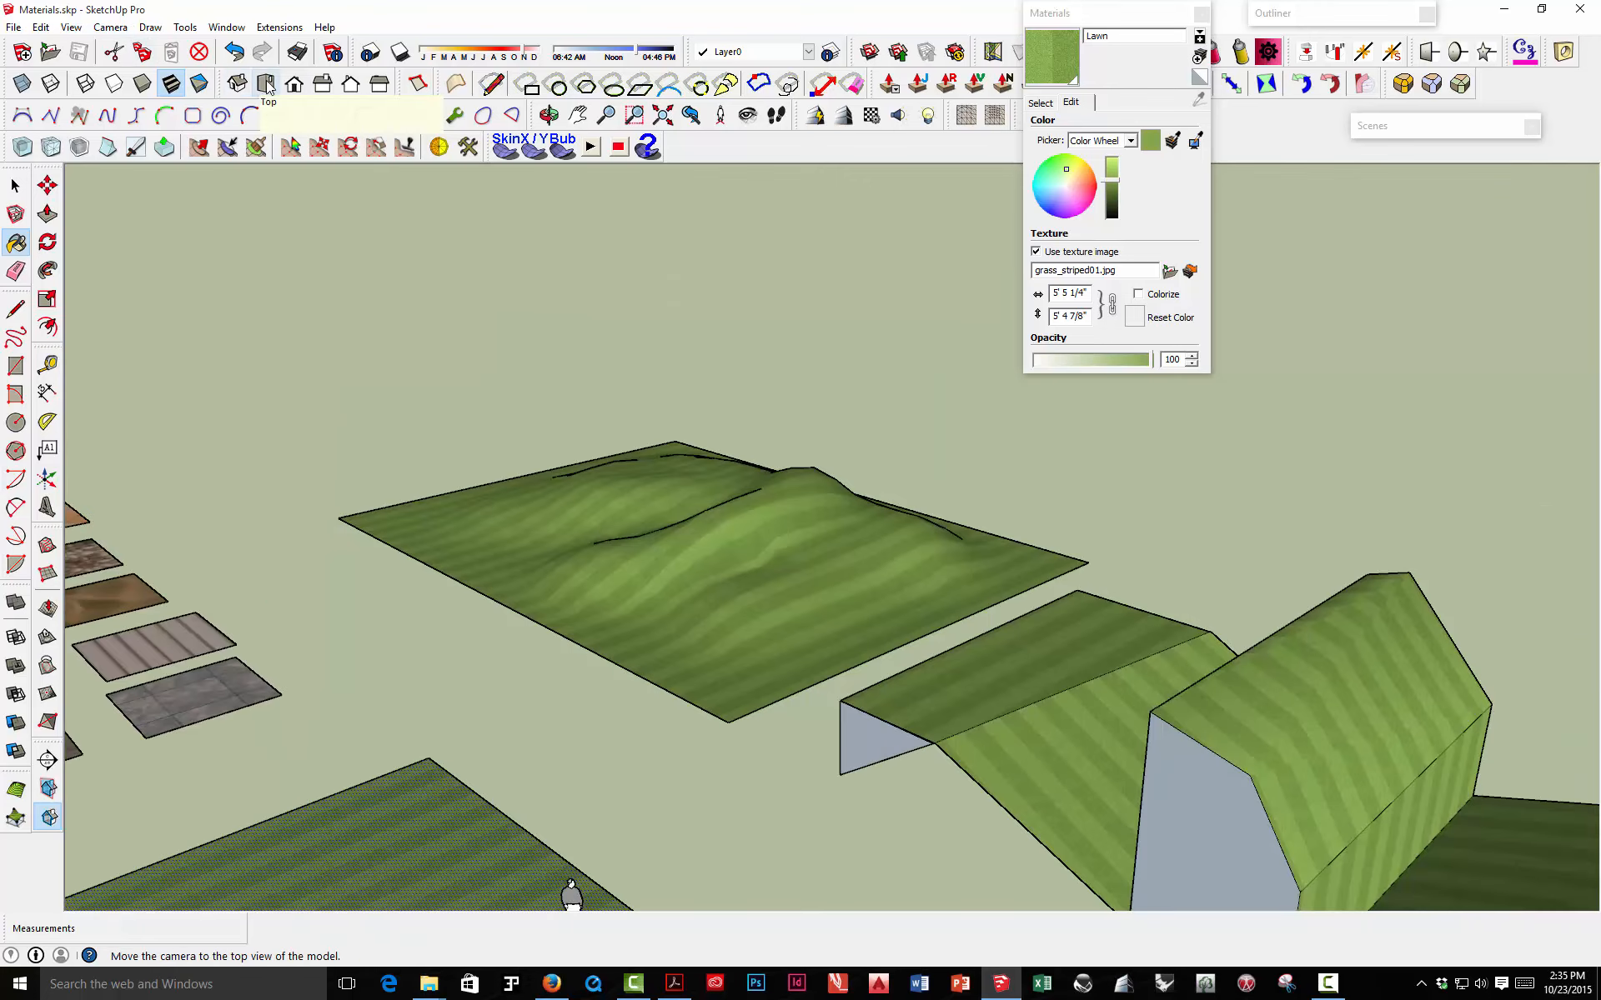
click(265, 84)
click(110, 27)
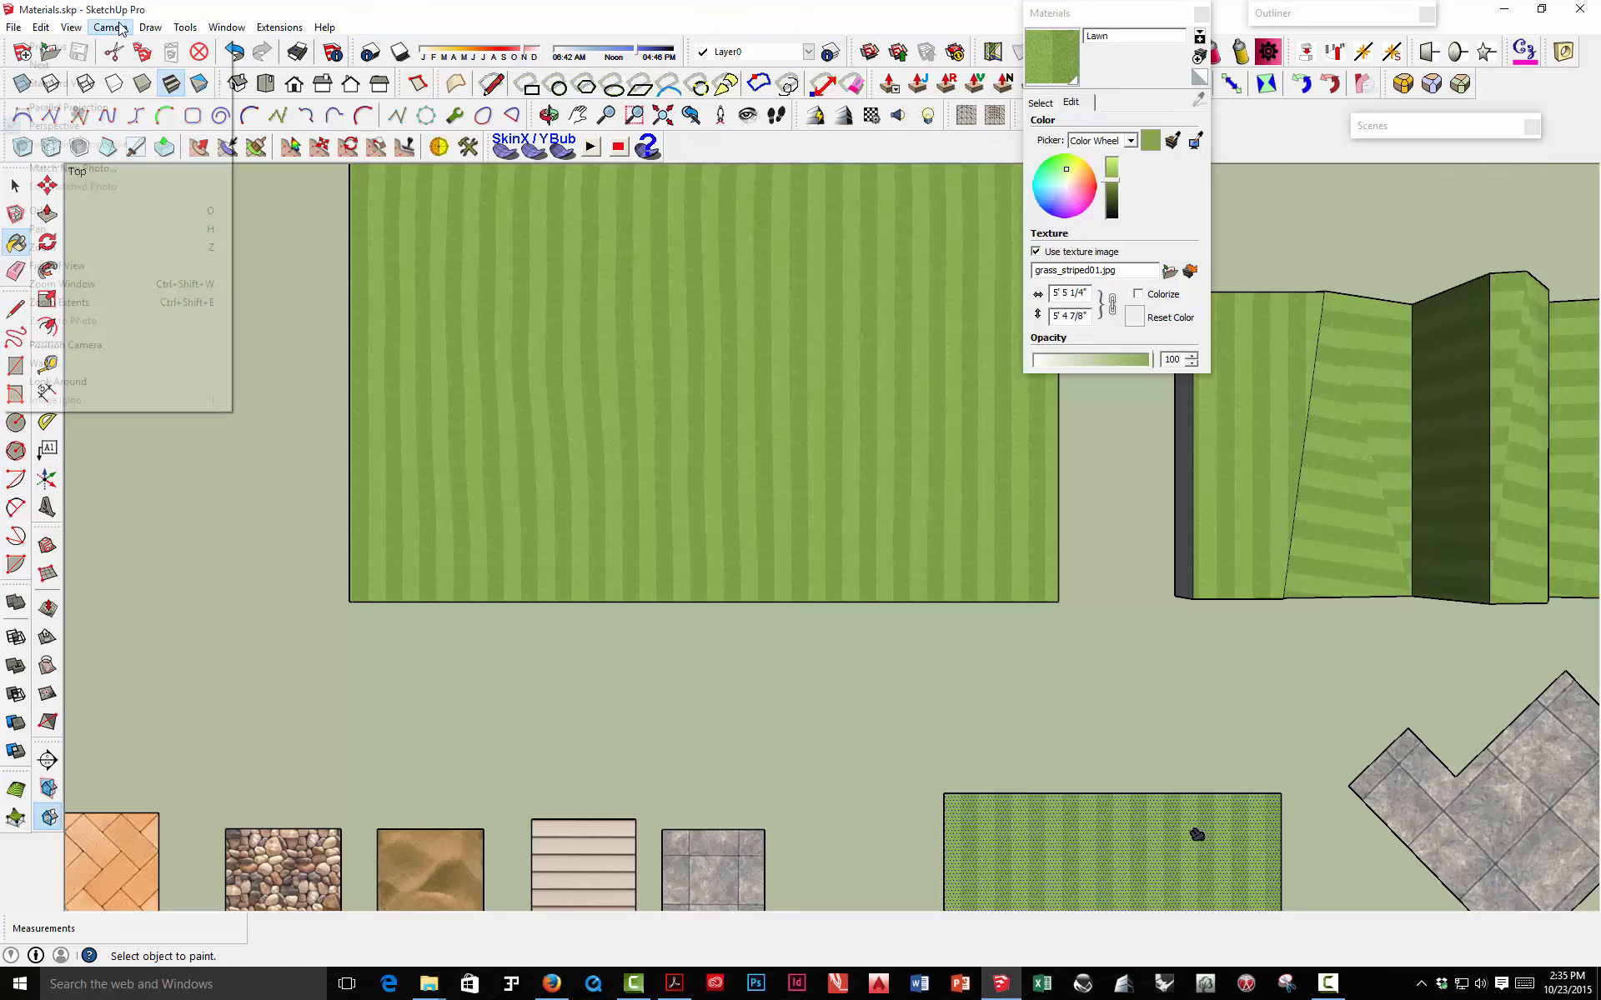
click(76, 106)
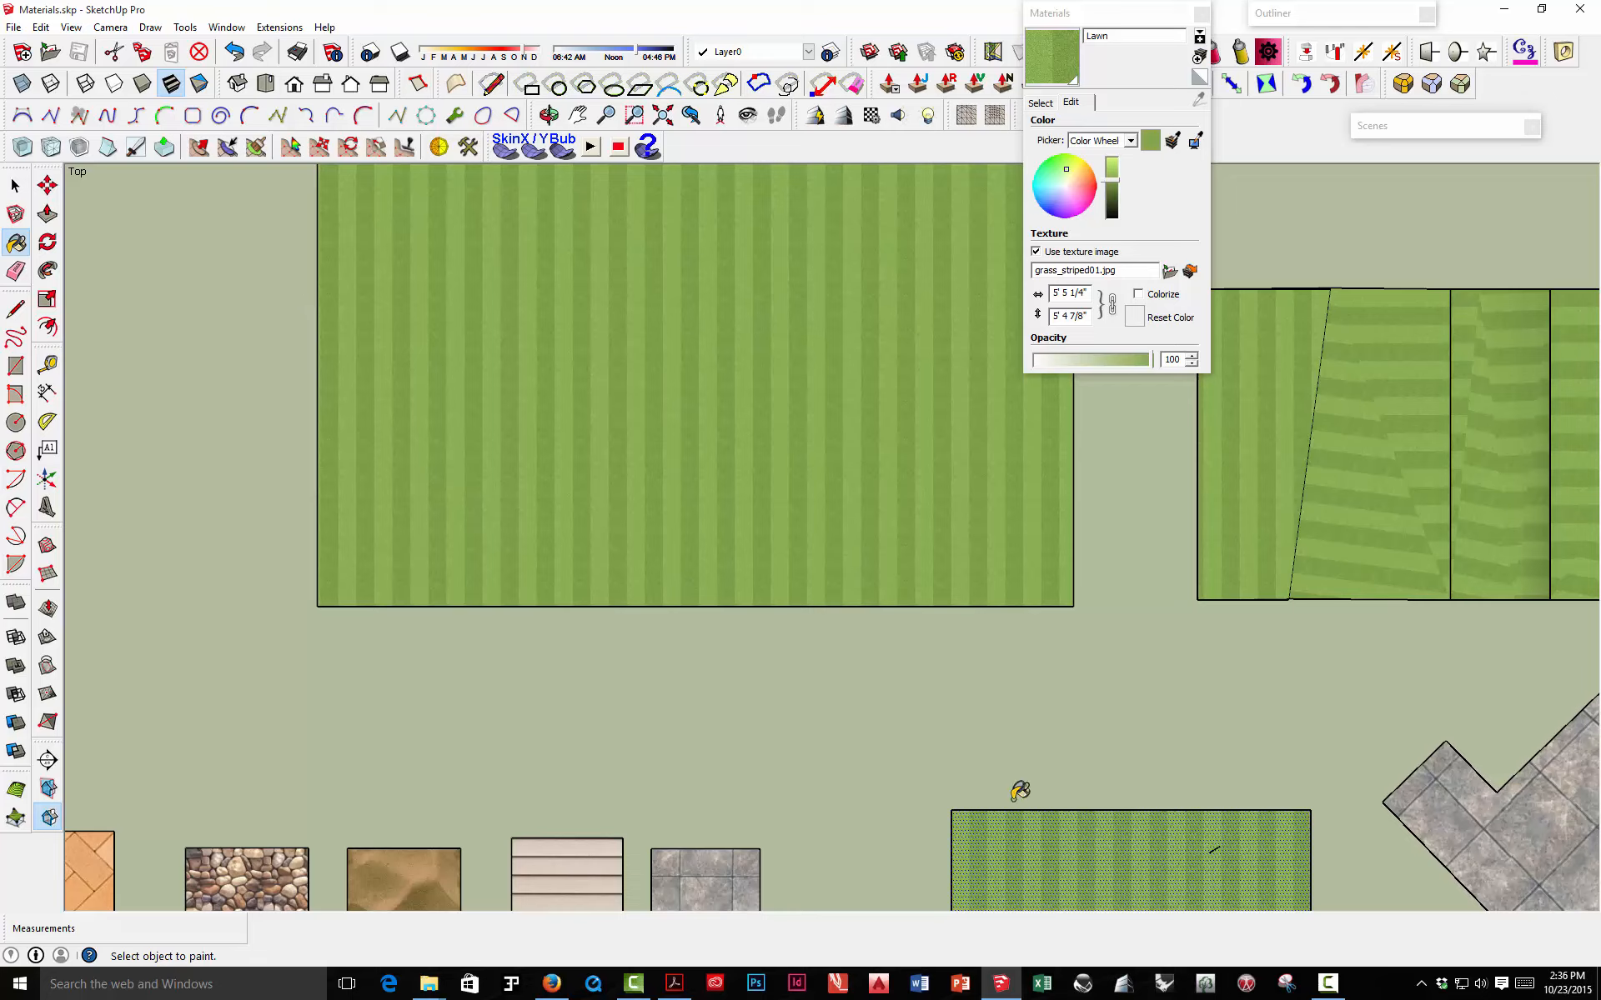
- Return to an isometric viewpoint in perspective and examine the terrain's stripes from near and far
click(245, 85)
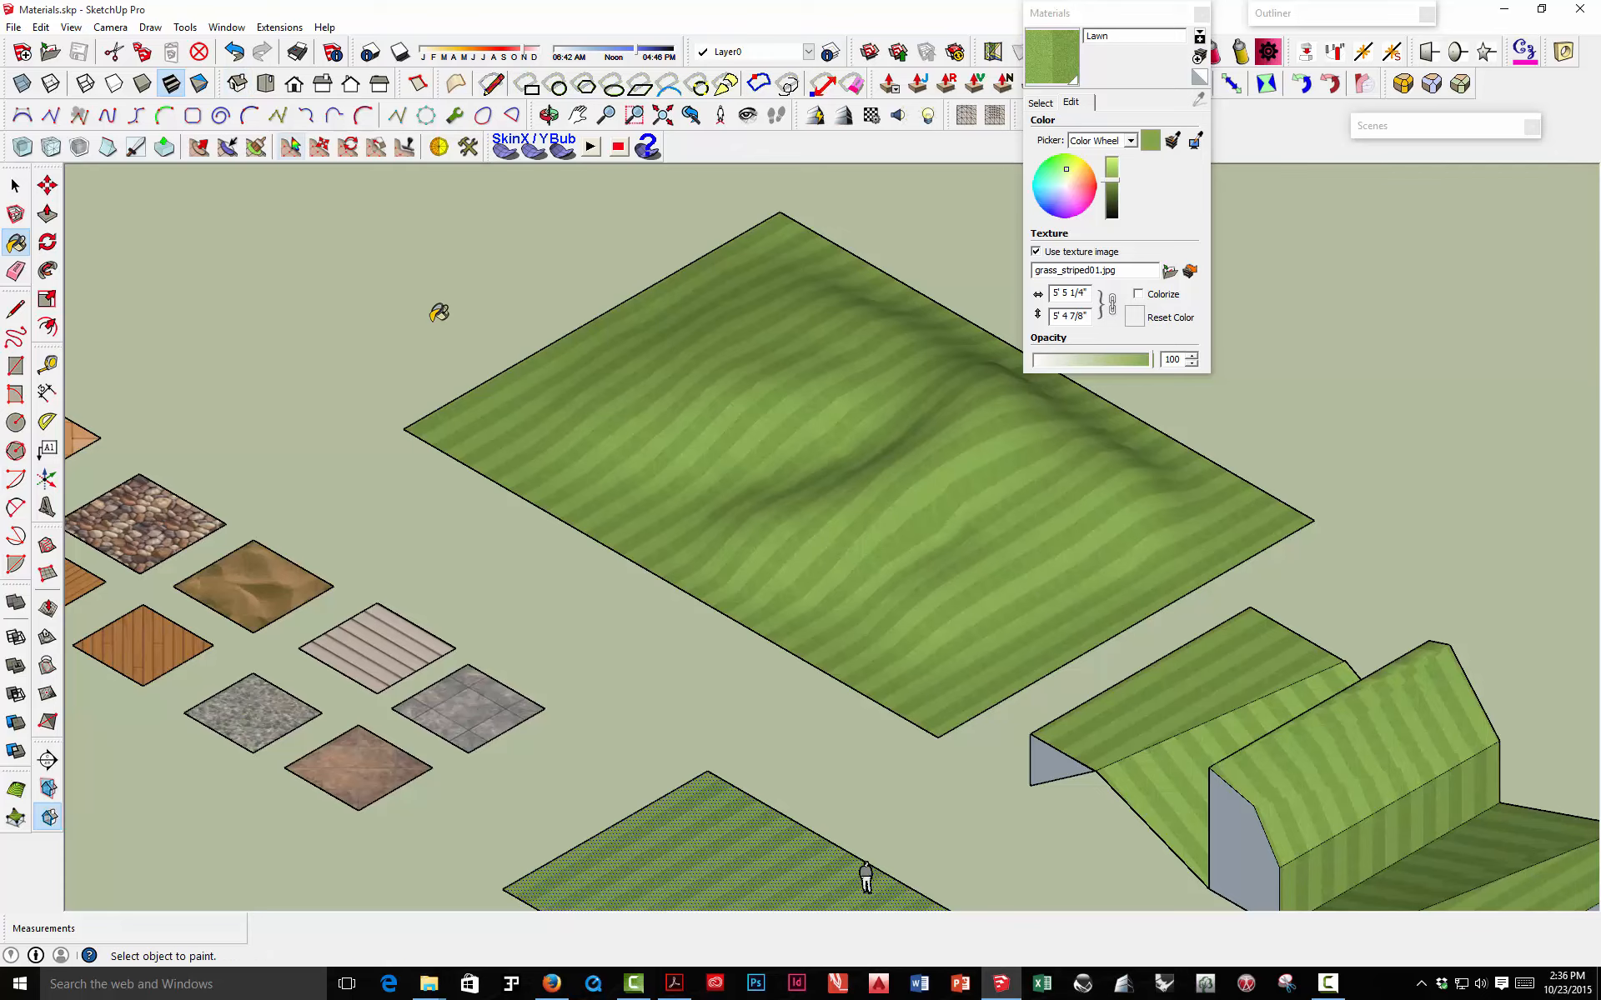
scroll(435, 315, down, 3)
click(107, 30)
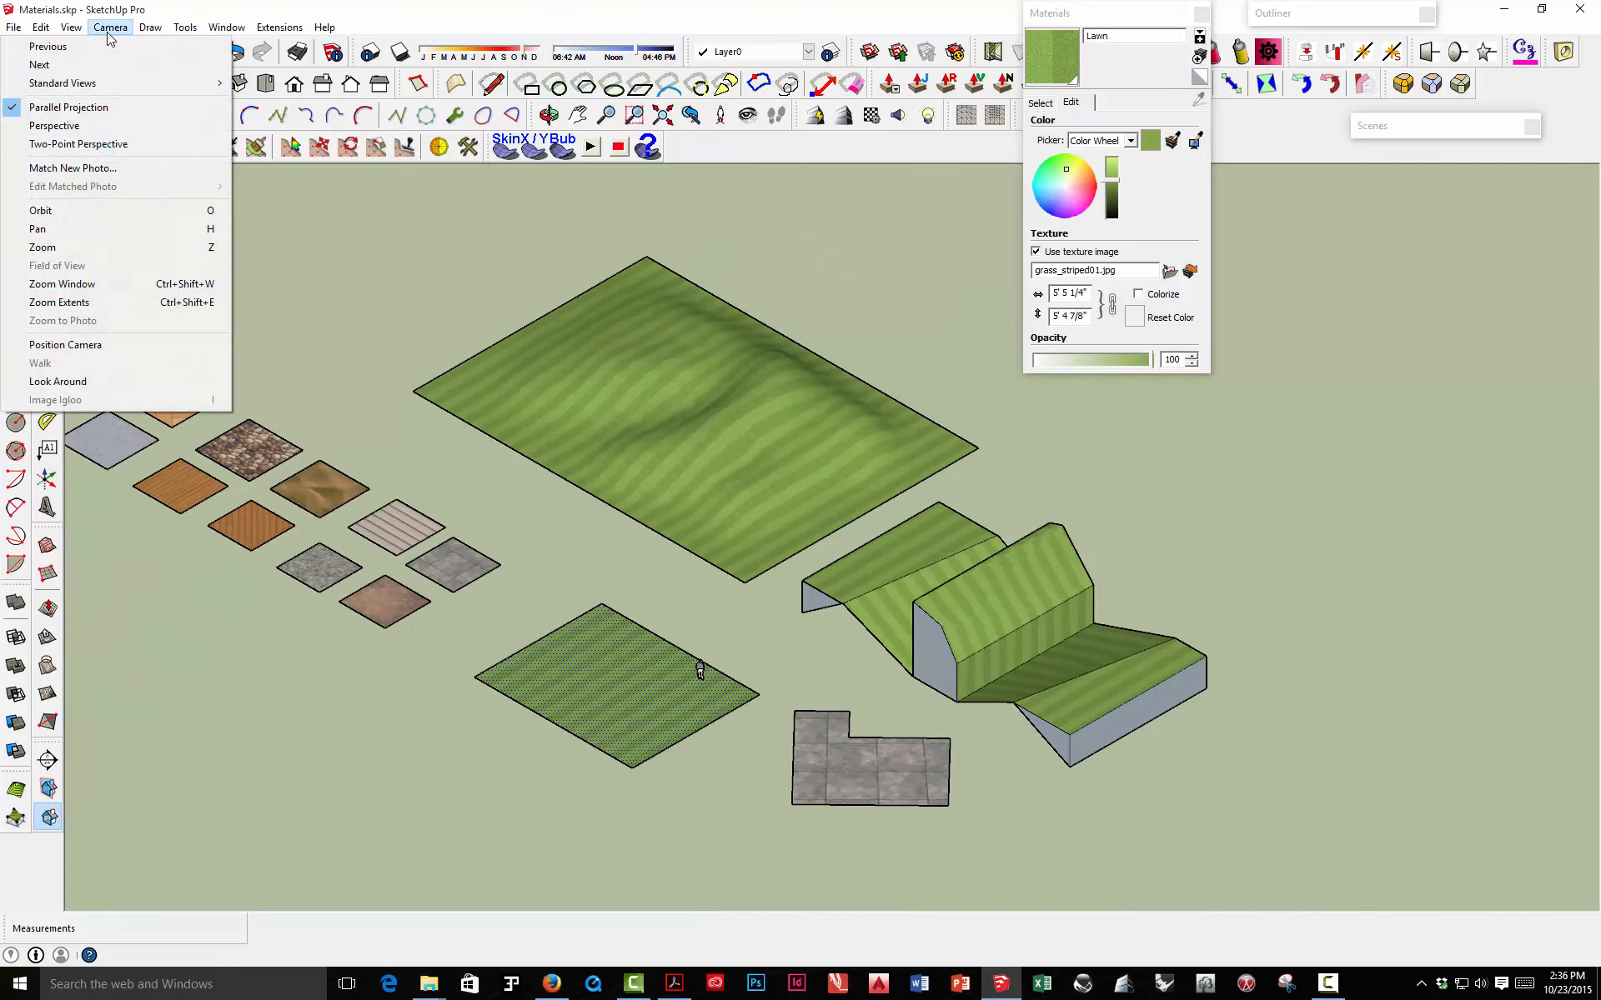
click(54, 125)
scroll(637, 414, up, 5)
mouse_move(637, 414)
middle_down()
mouse_move(911, 358)
mouse_move(679, 450)
mouse_move(465, 336)
mouse_move(542, 296)
mouse_move(700, 397)
mouse_move(647, 386)
middle_up()
scroll(646, 386, down, 6)
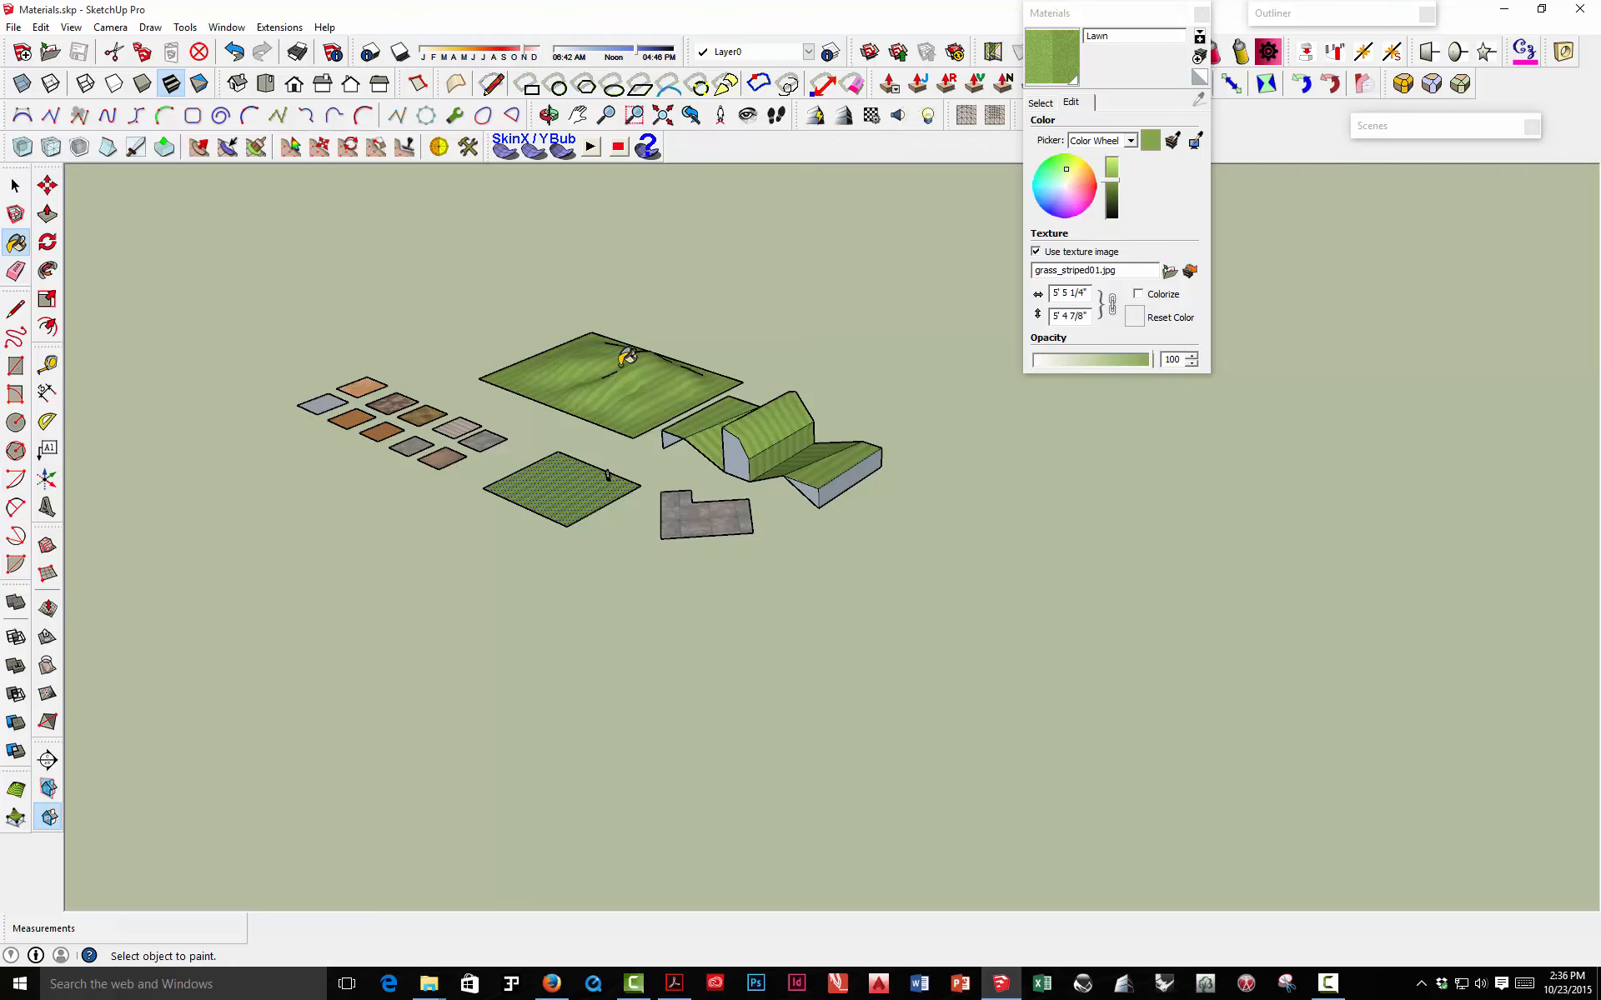
scroll(627, 356, up, 5)
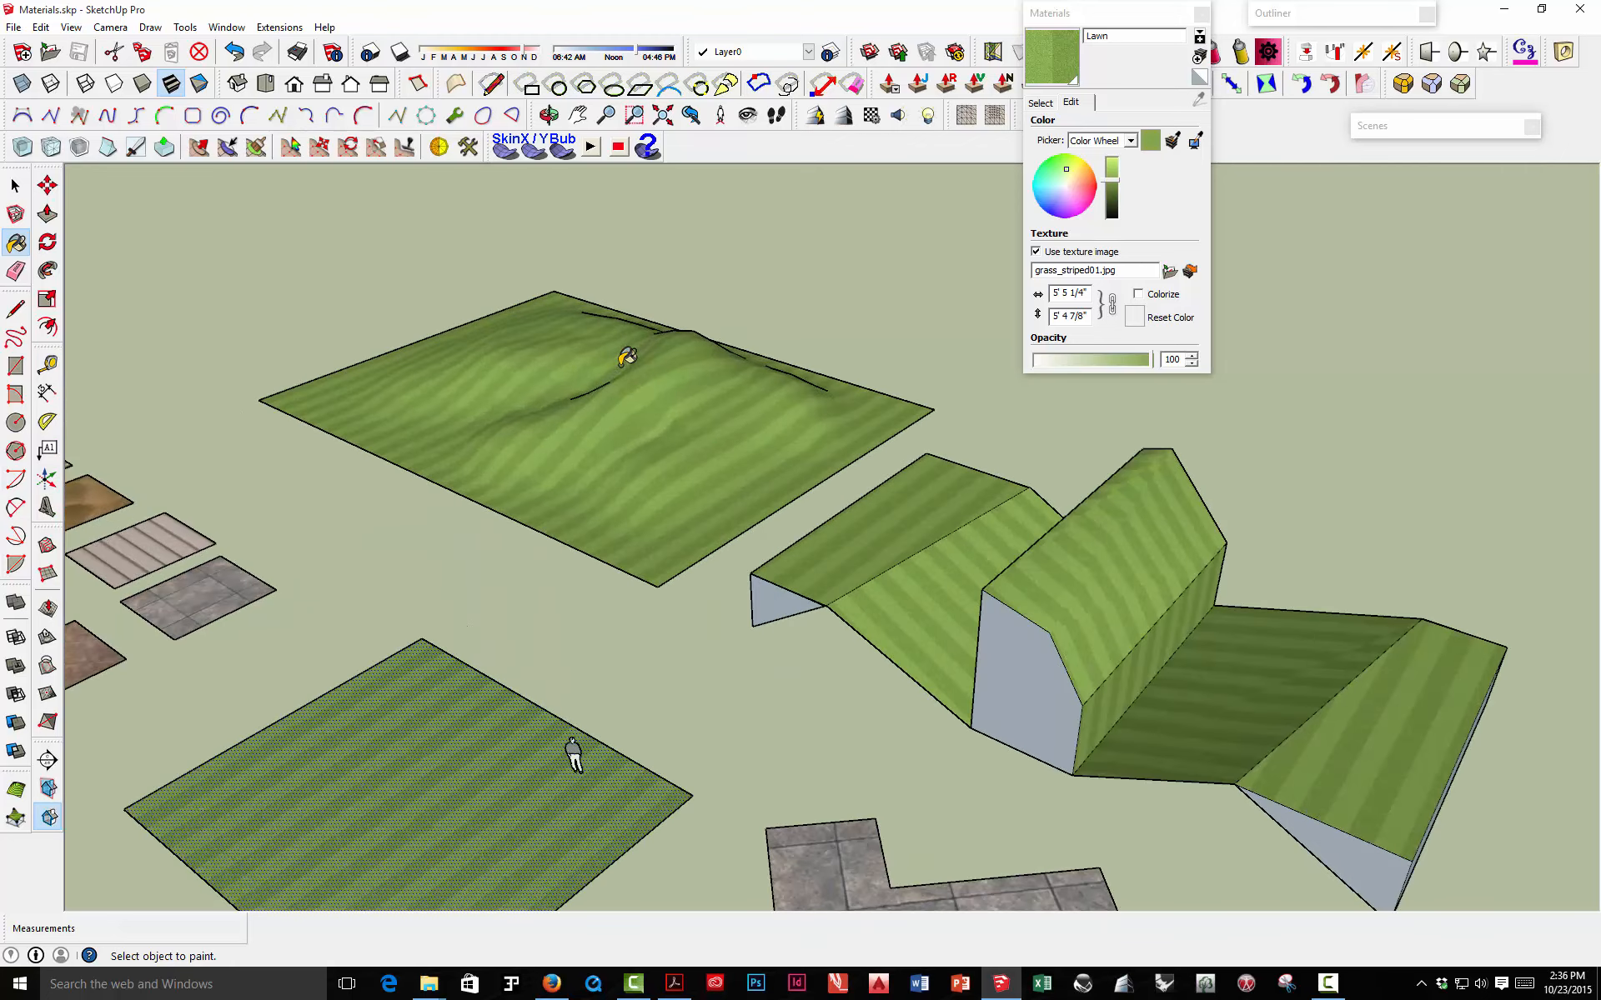
scroll(671, 354, down, 3)
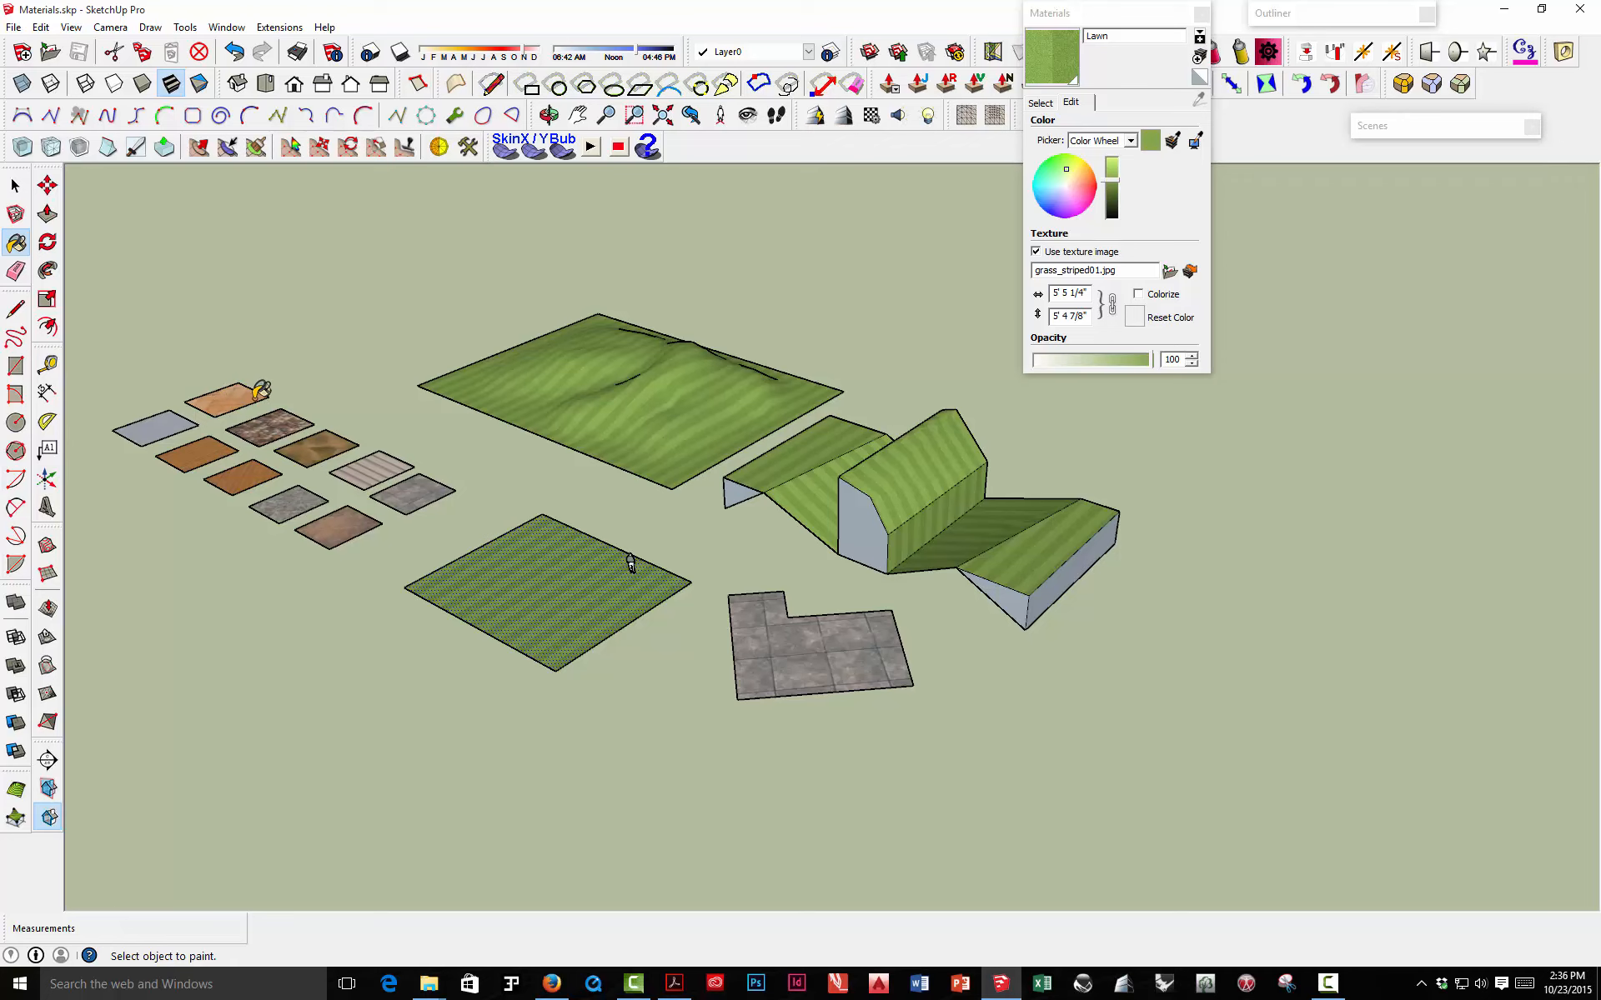
- Reposition the square face's lawn texture, enlarging it about two and a half times without changing the stripe direction
middle_drag(371, 442, 532, 570)
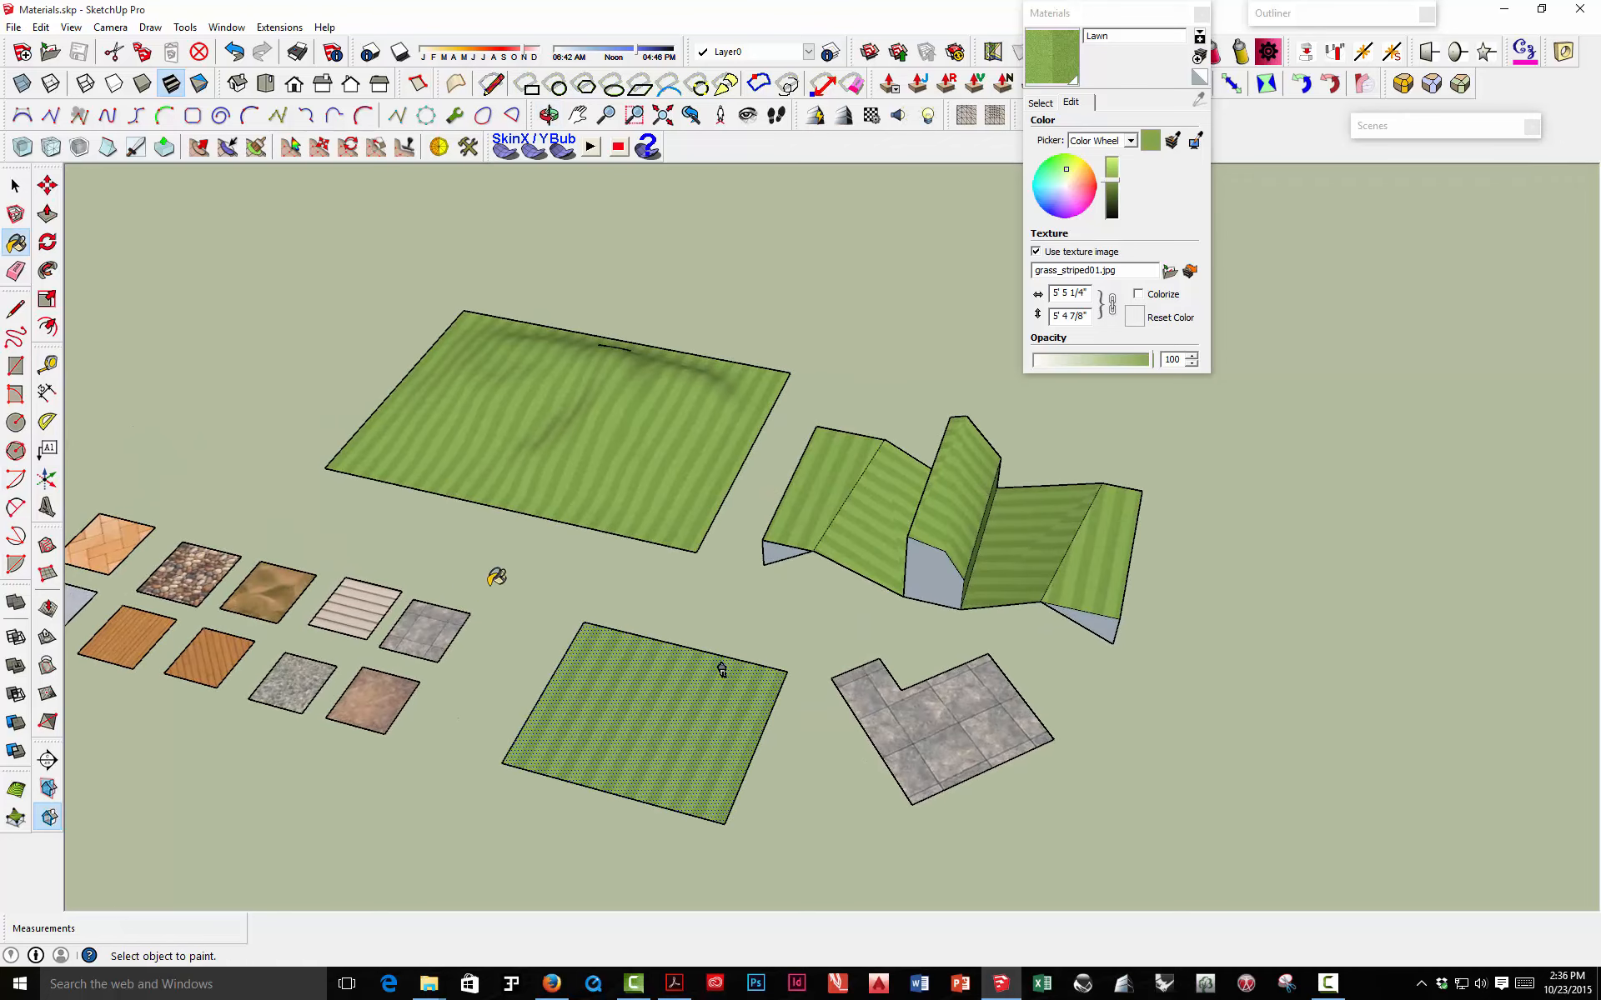
right_click(550, 432)
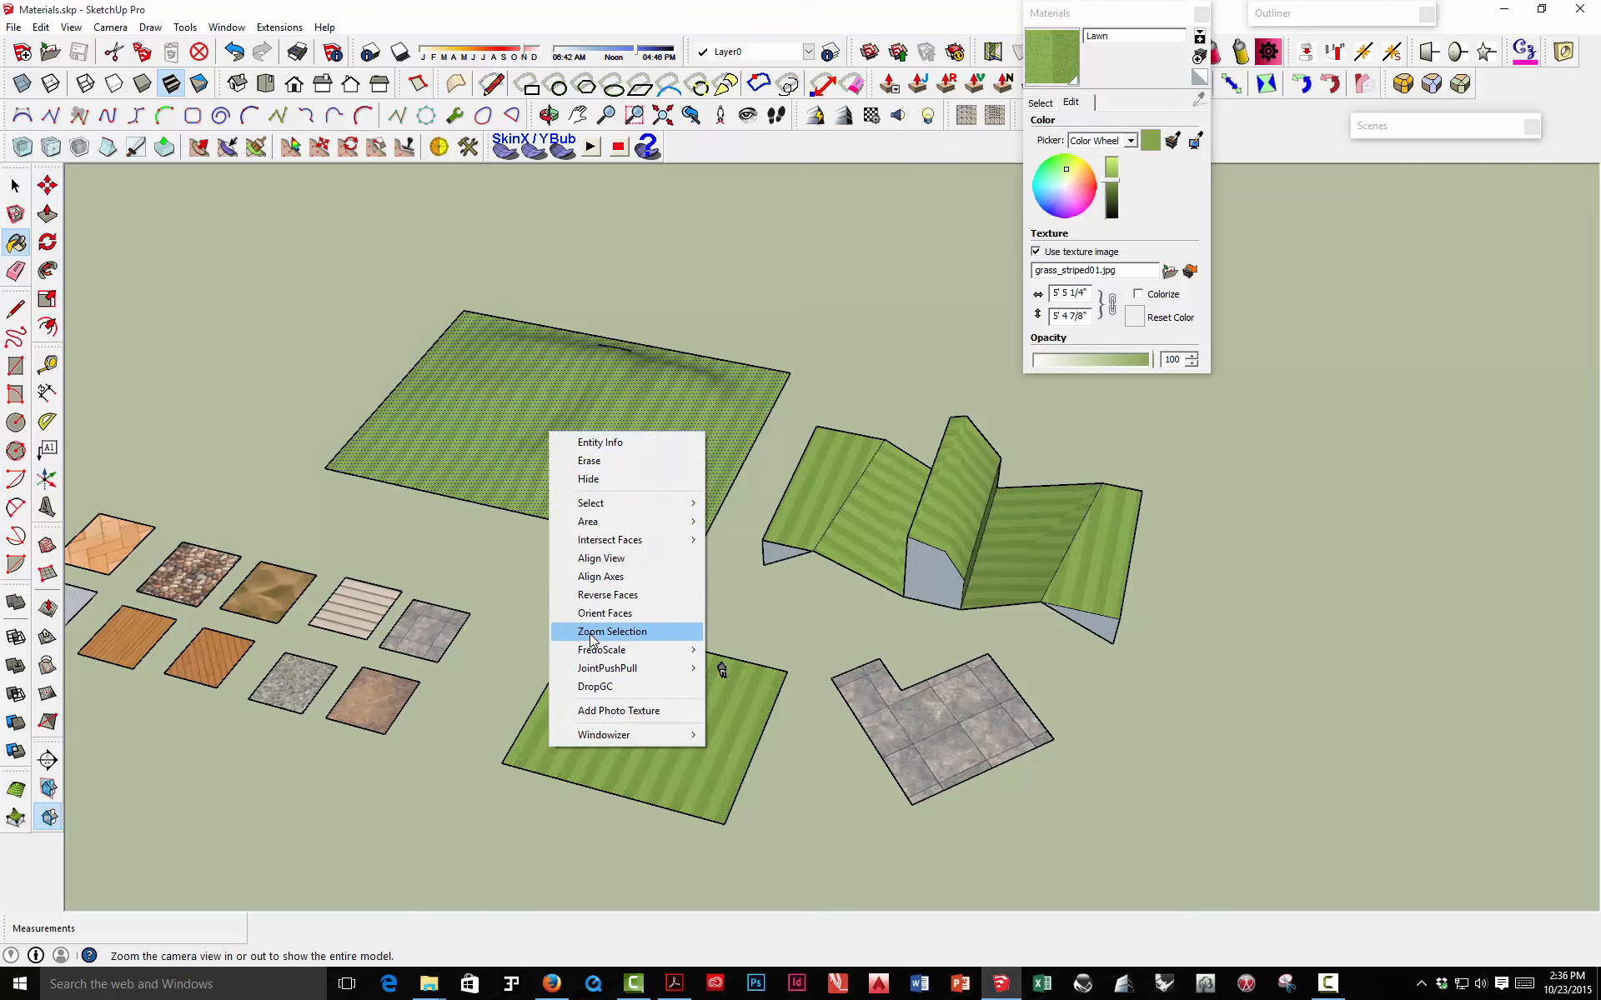
click(517, 618)
right_click(621, 684)
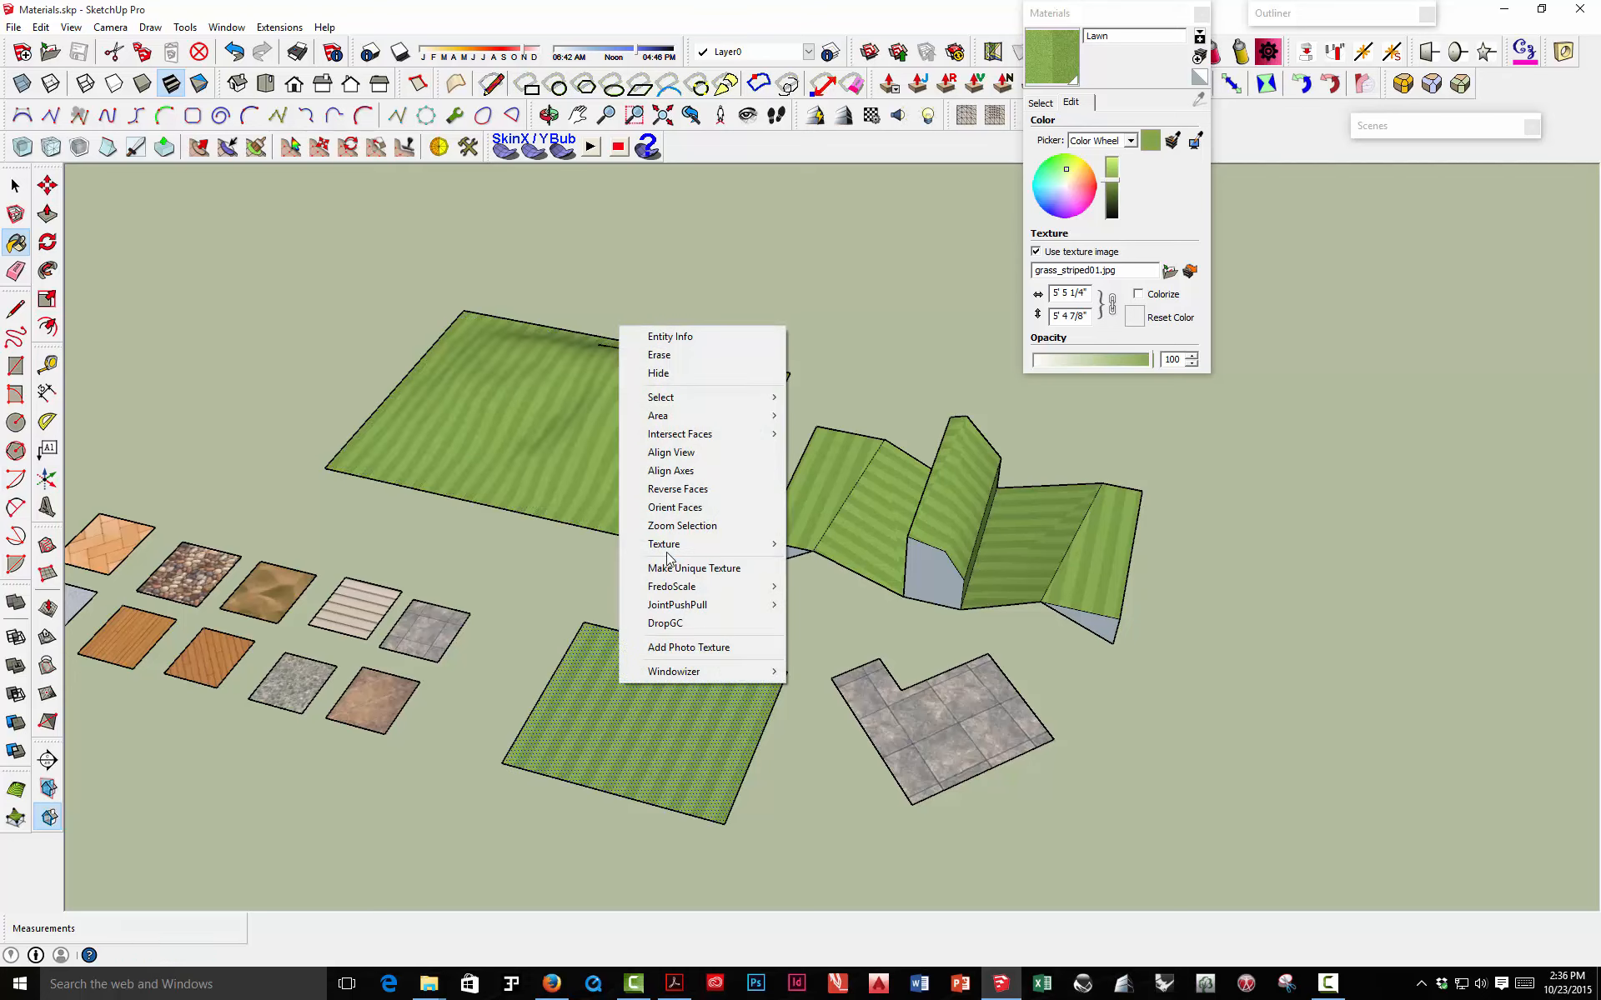
mouse_move(667, 549)
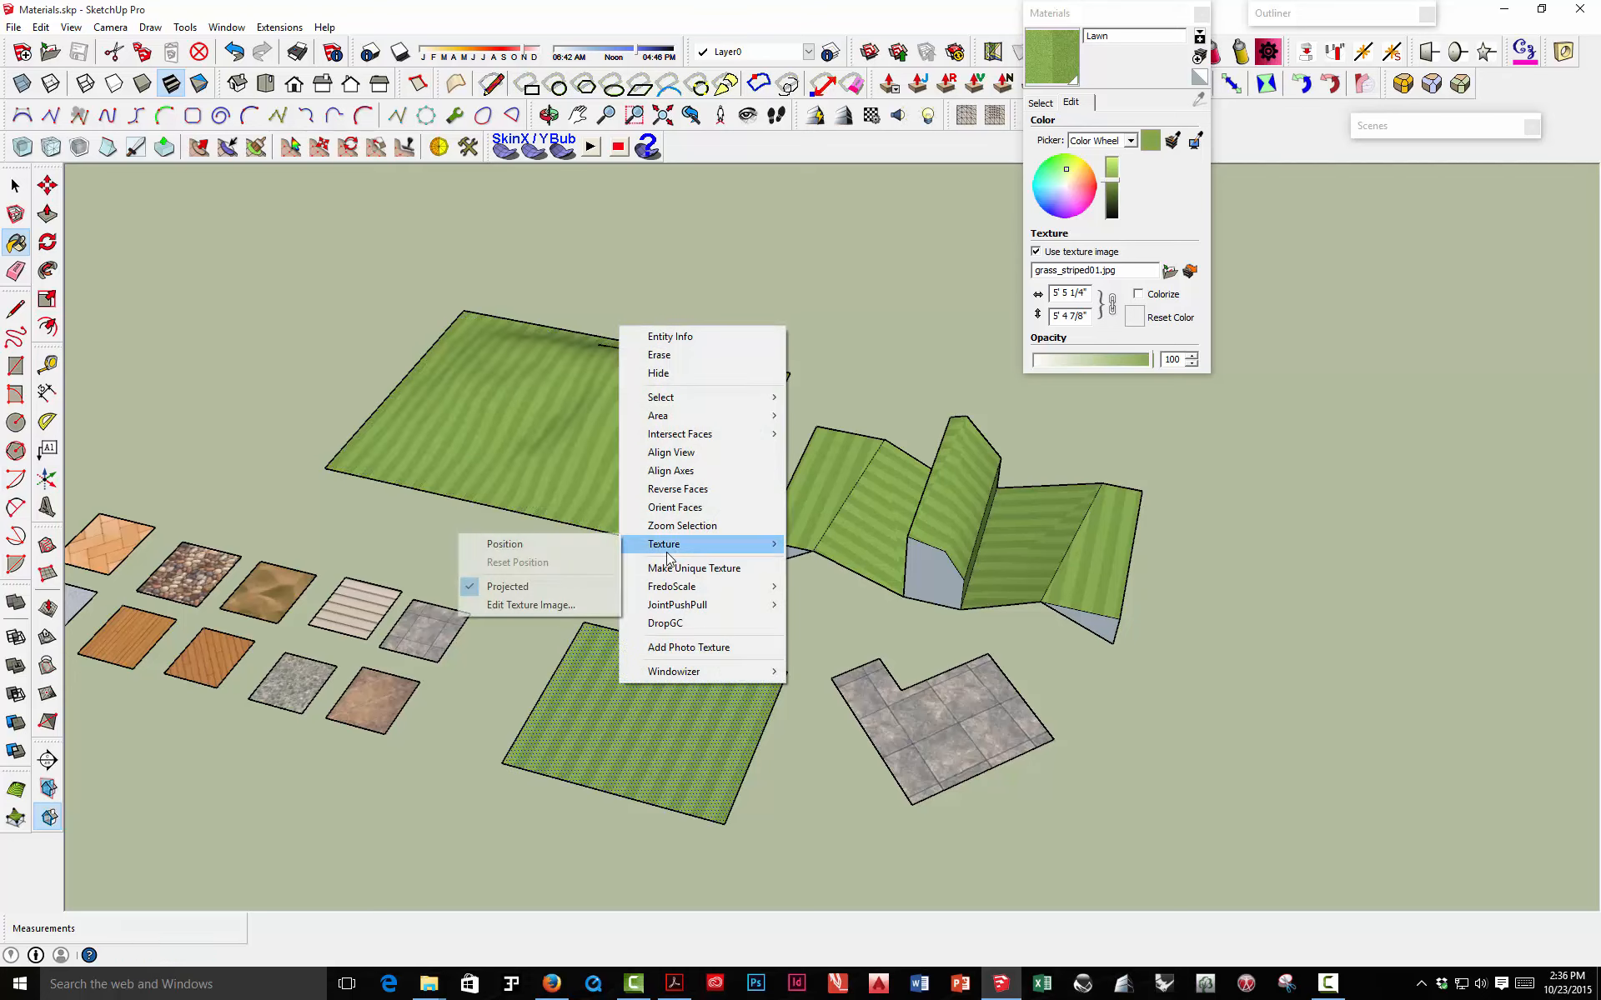
click(581, 557)
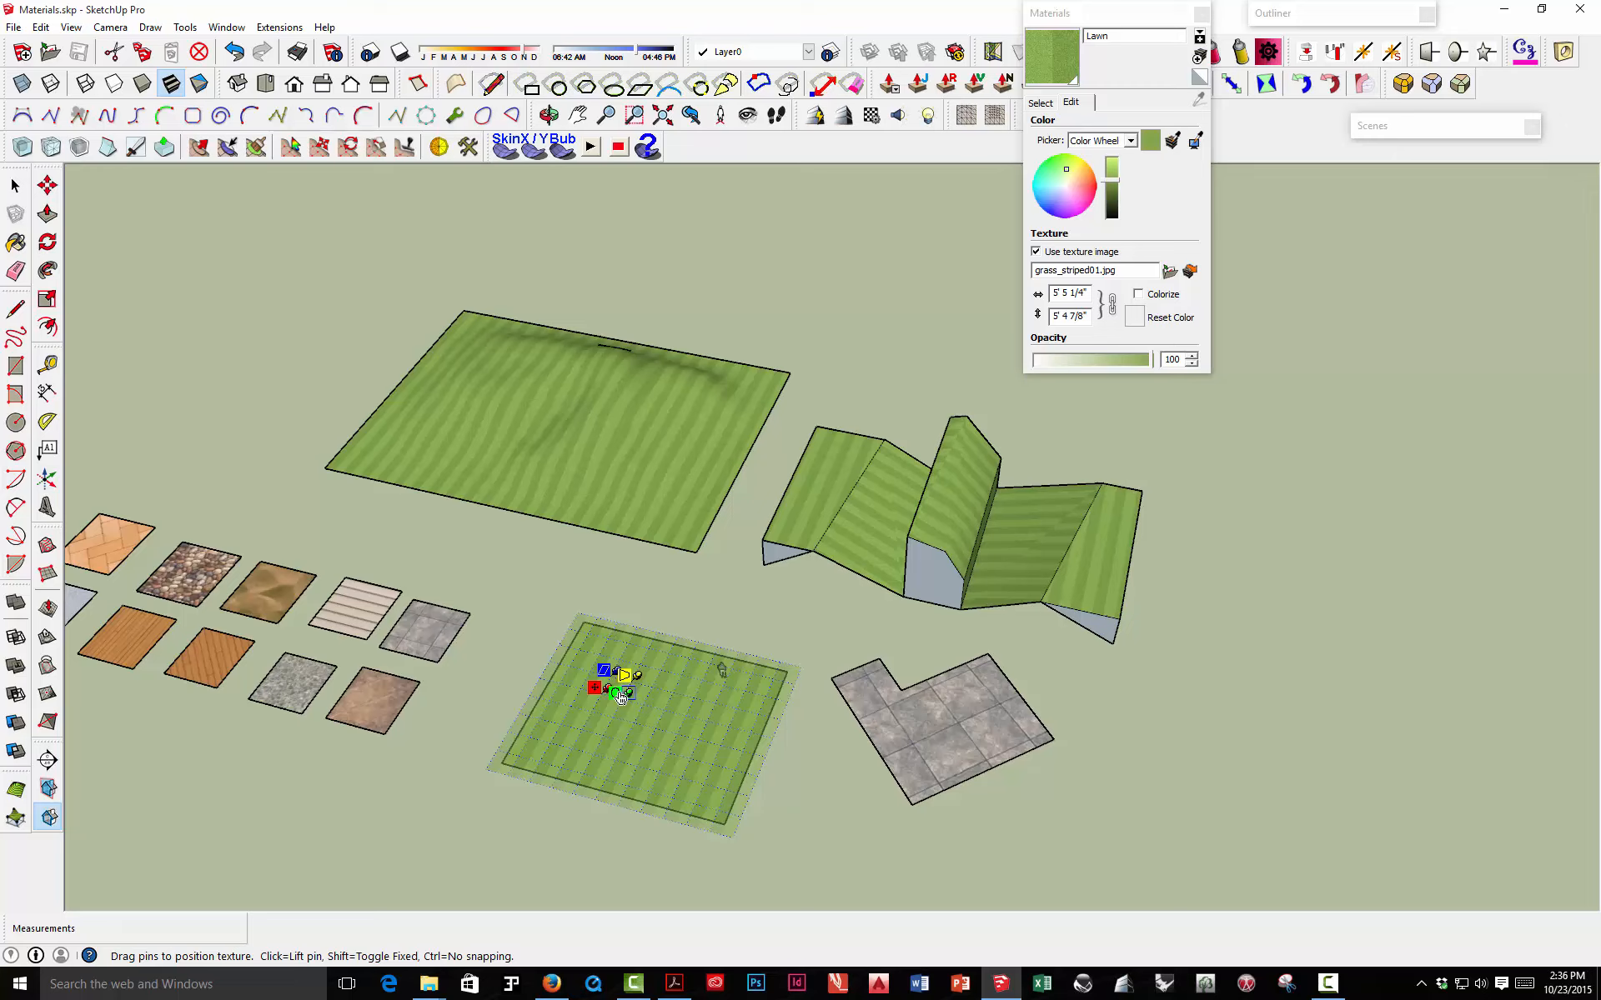
drag(618, 695, 658, 704)
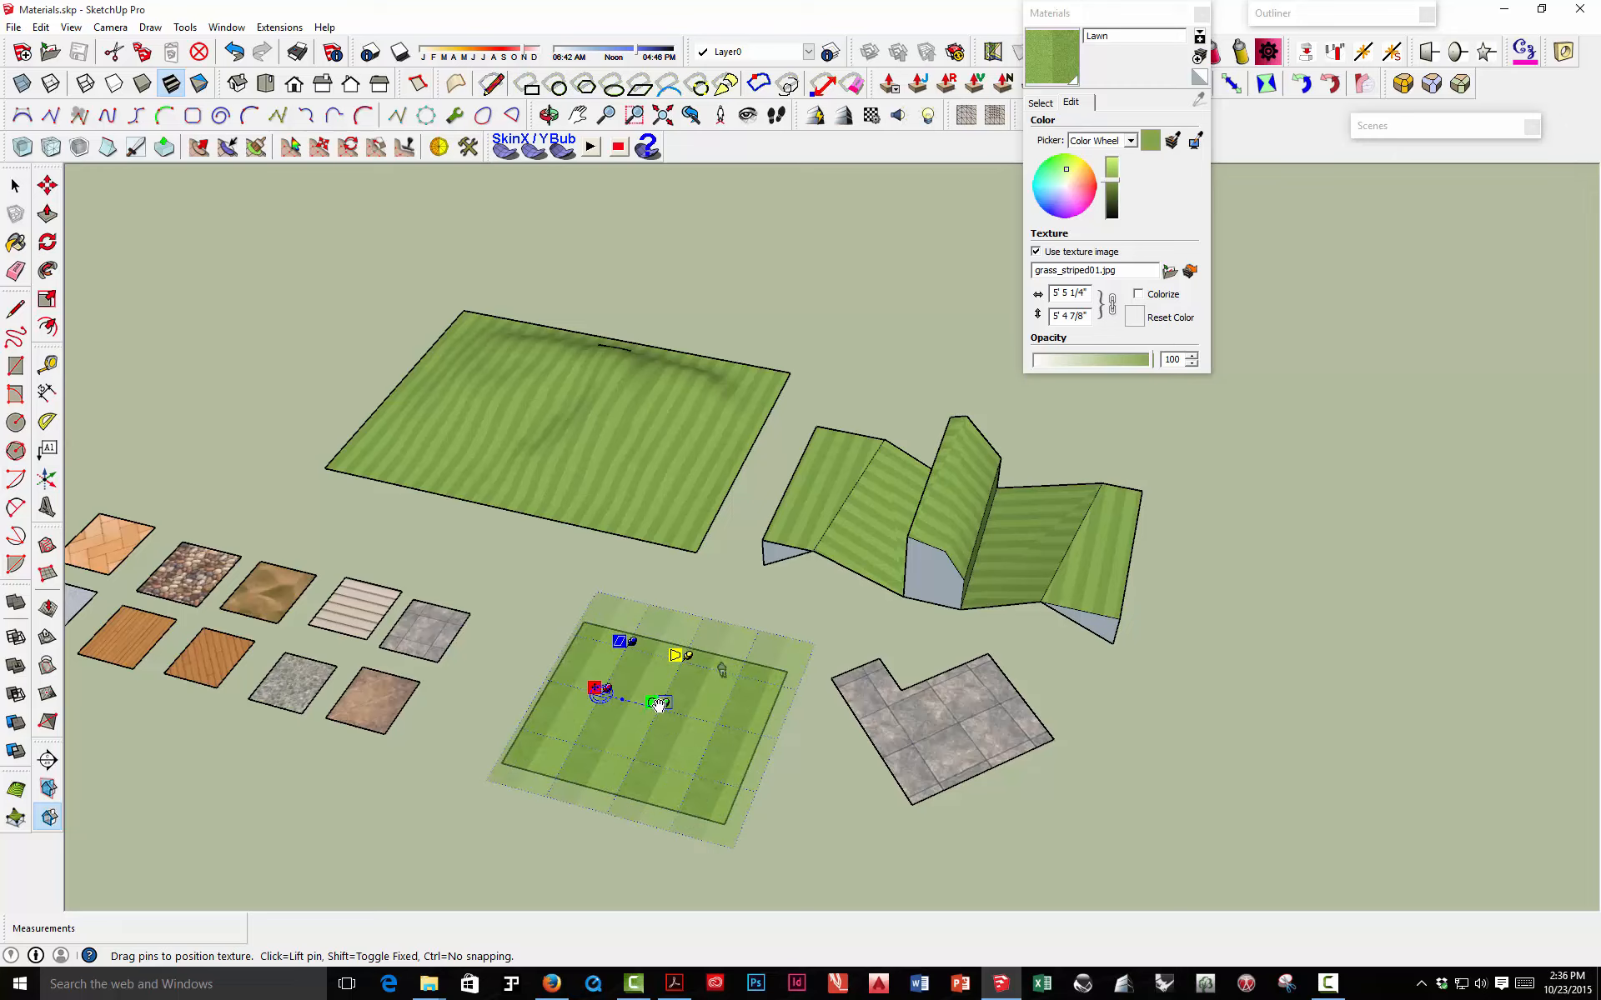
right_click(636, 684)
click(672, 695)
- Sample the enlarged lawn texture from the square face and repaint the hilly terrain with it
key(b)
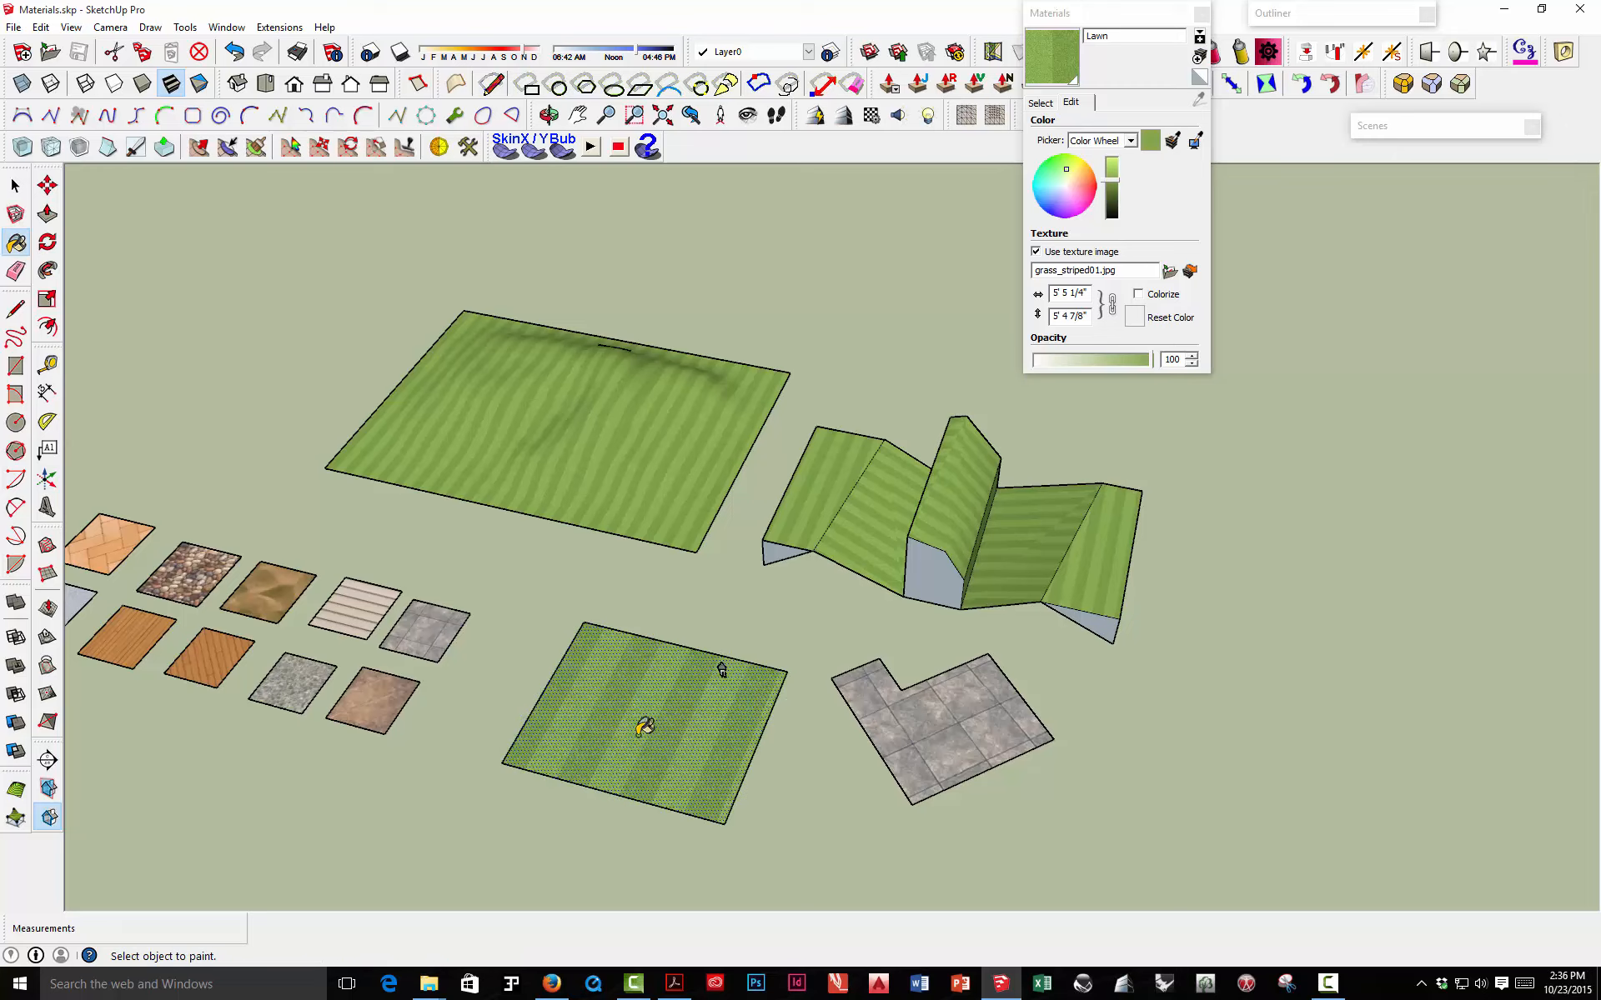
key(alt)
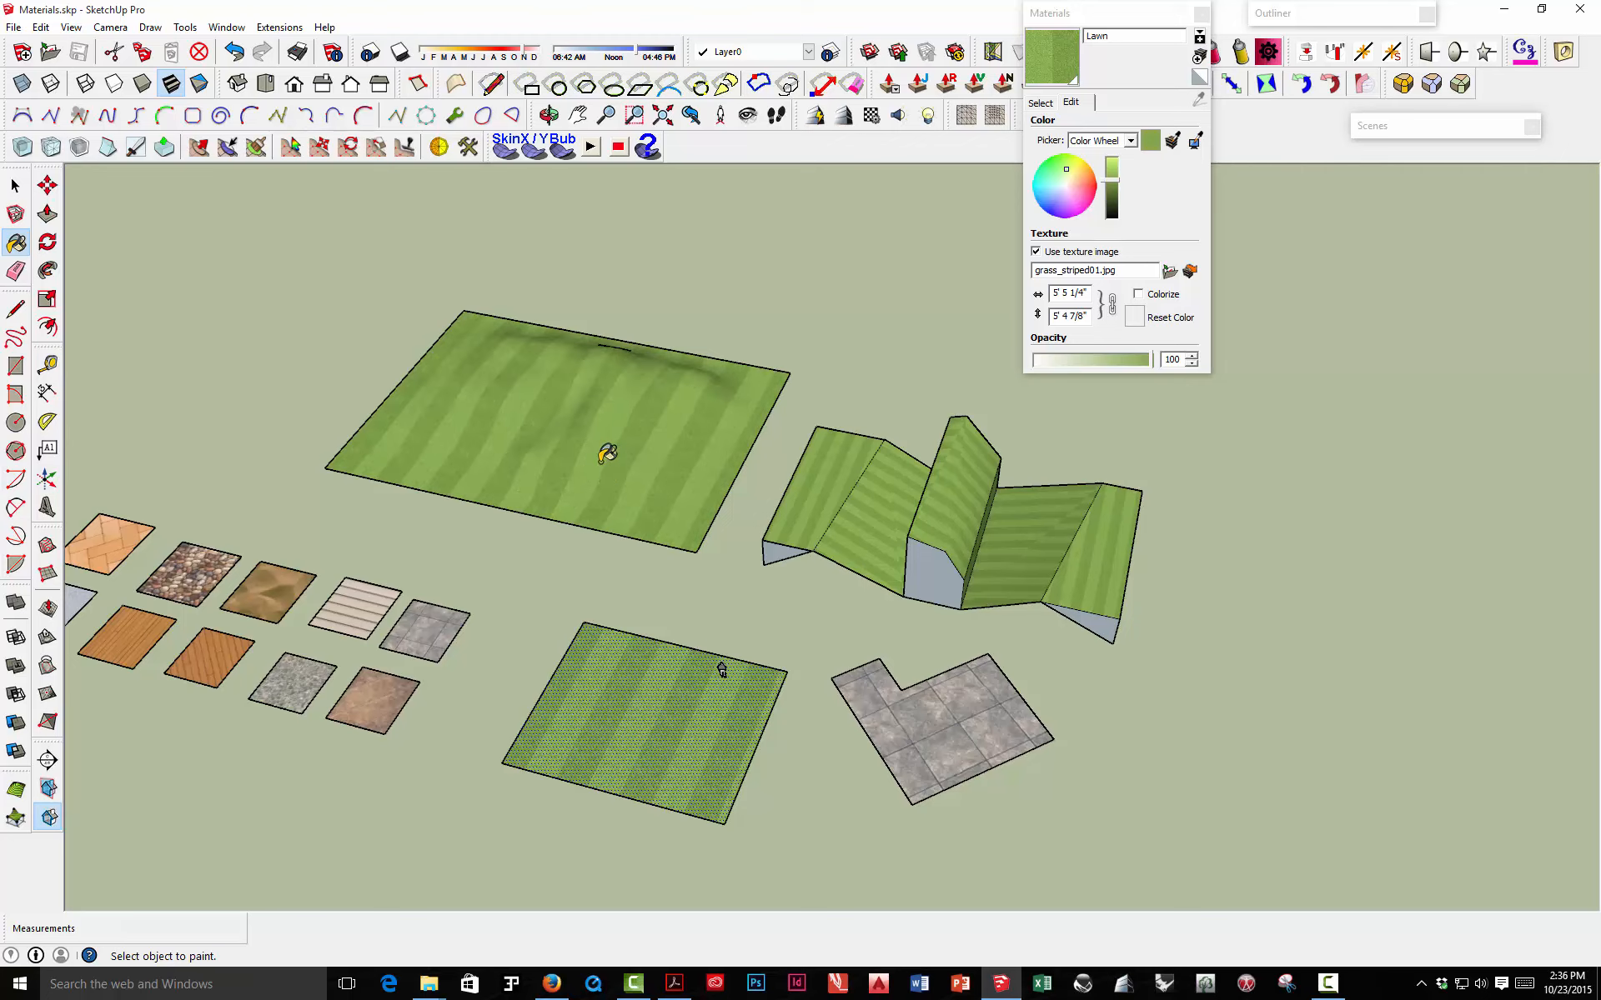
- Inspect the texture options of the light plank swatch among the material samples, leaving its Projected setting as it is
mouse_move(609, 476)
middle_down()
mouse_move(756, 363)
mouse_move(548, 480)
middle_up()
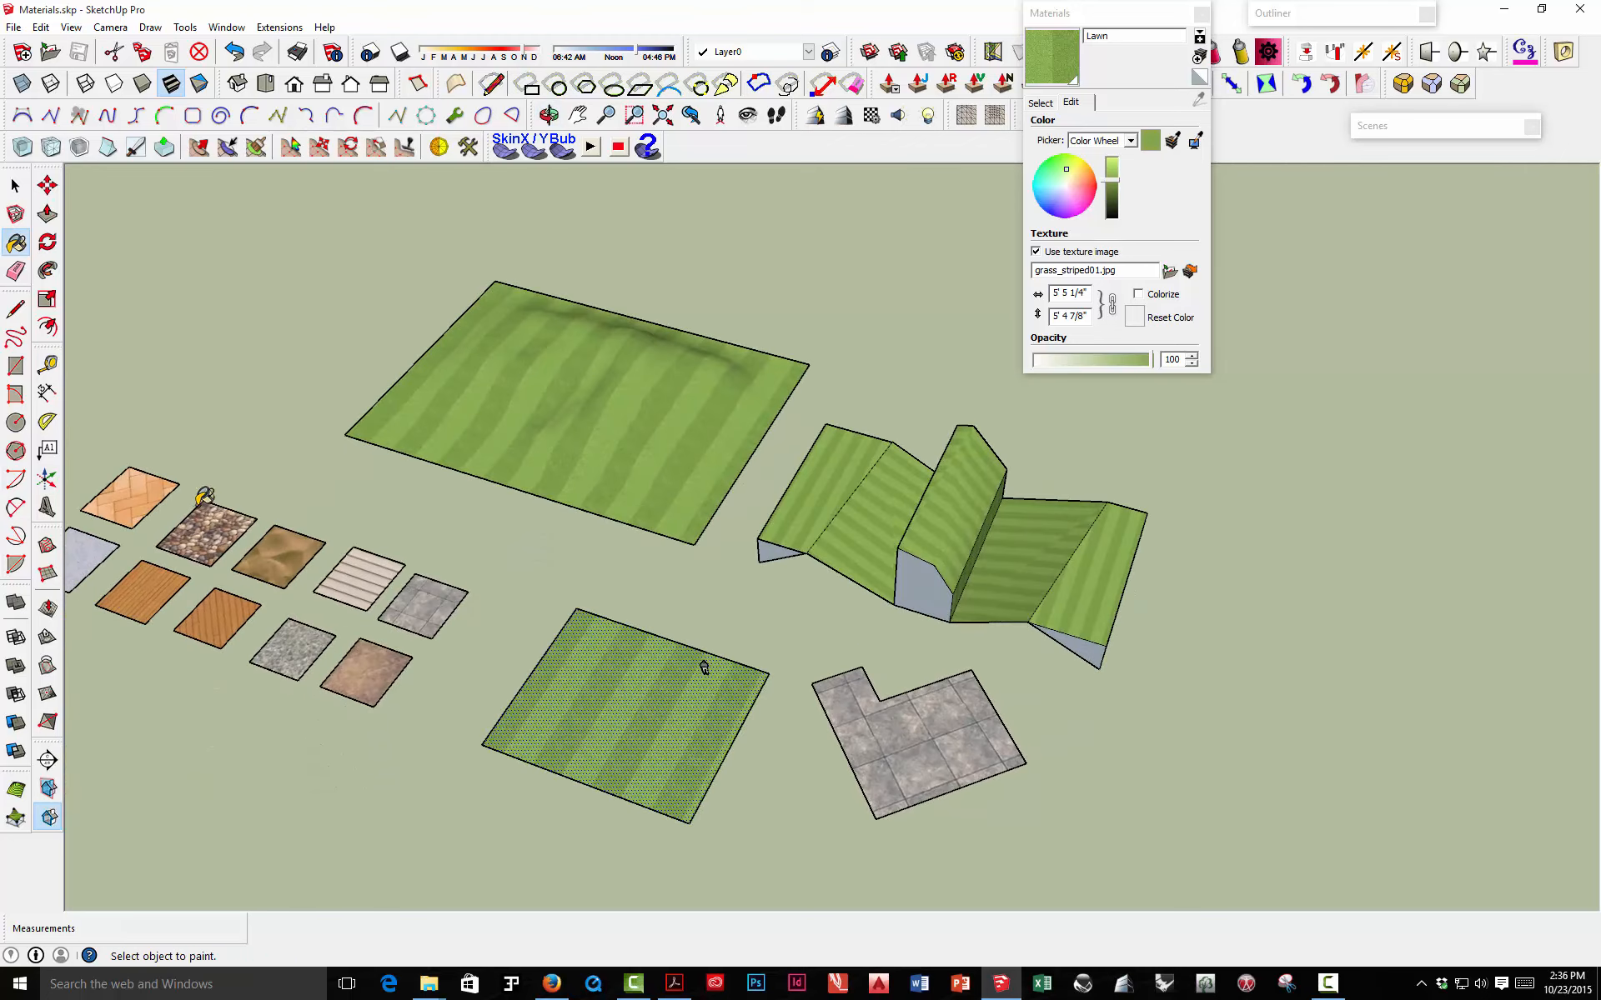
scroll(409, 557, down, 3)
scroll(367, 575, up, 3)
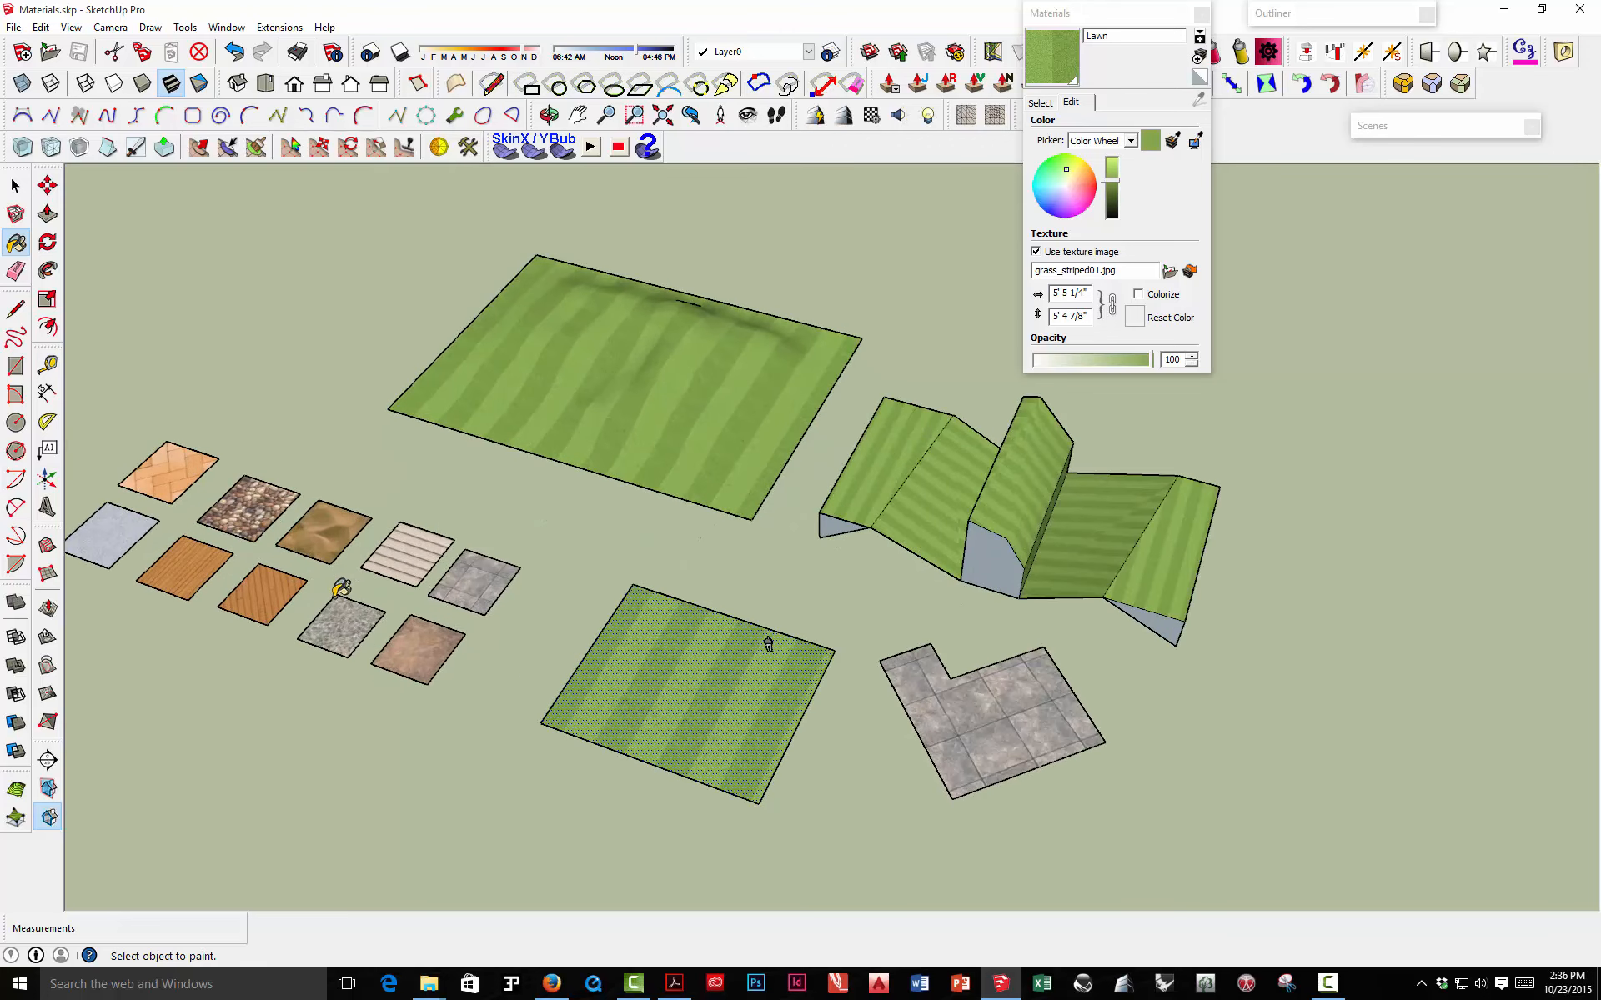
right_click(405, 542)
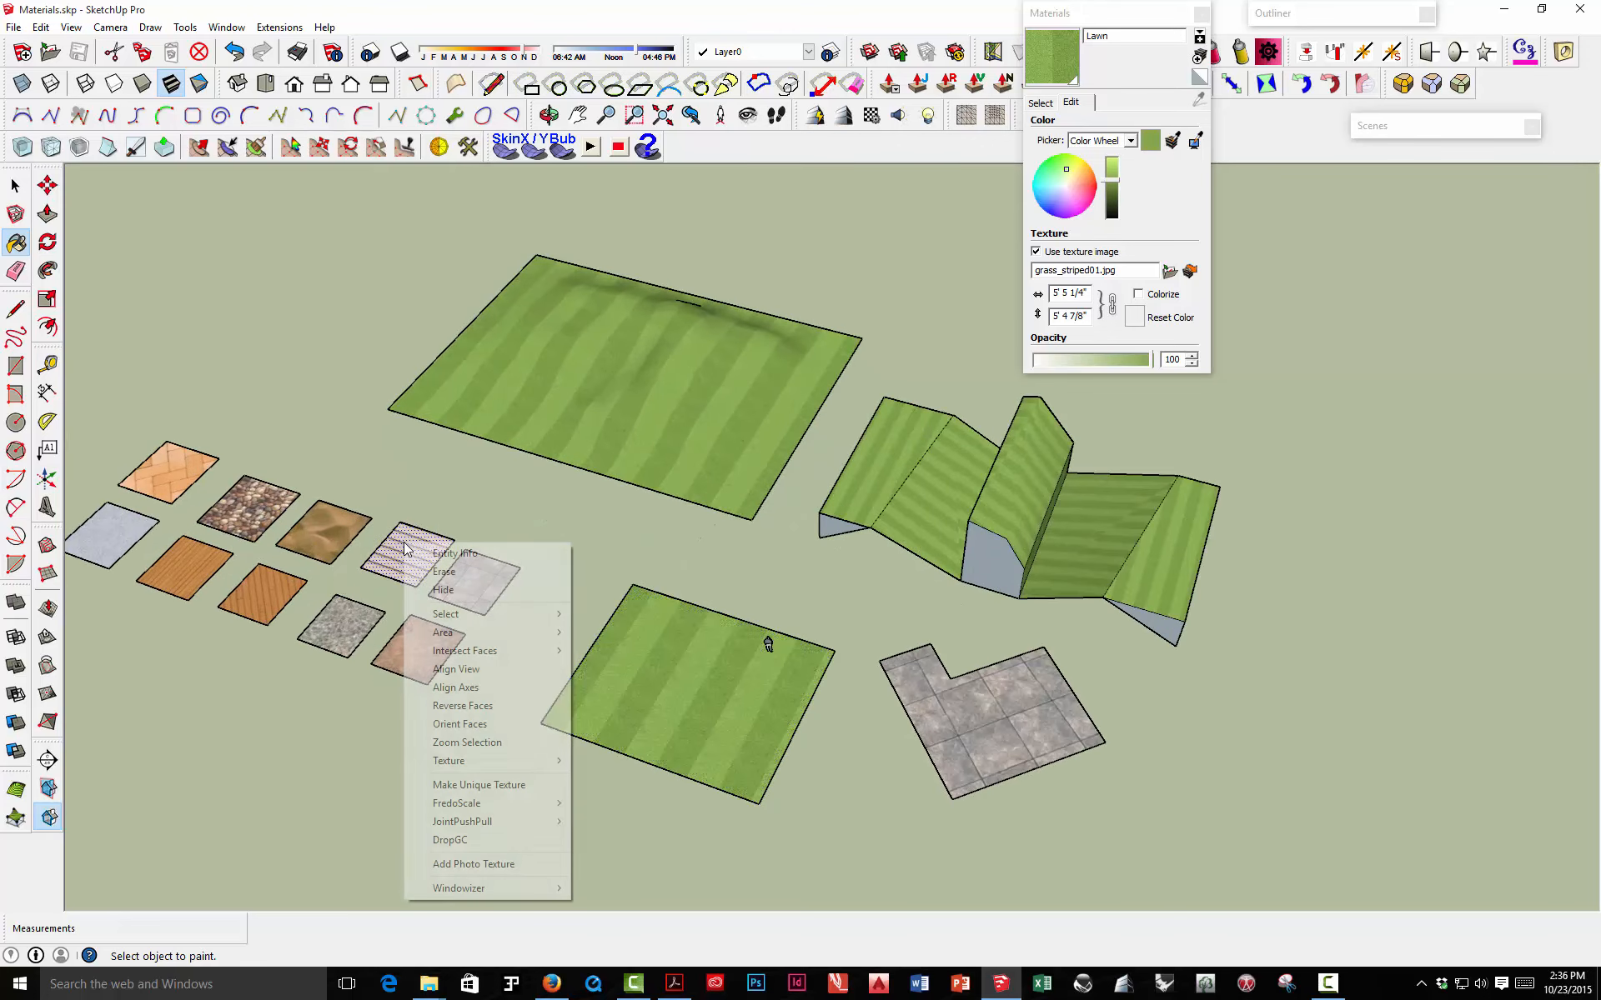
mouse_move(475, 768)
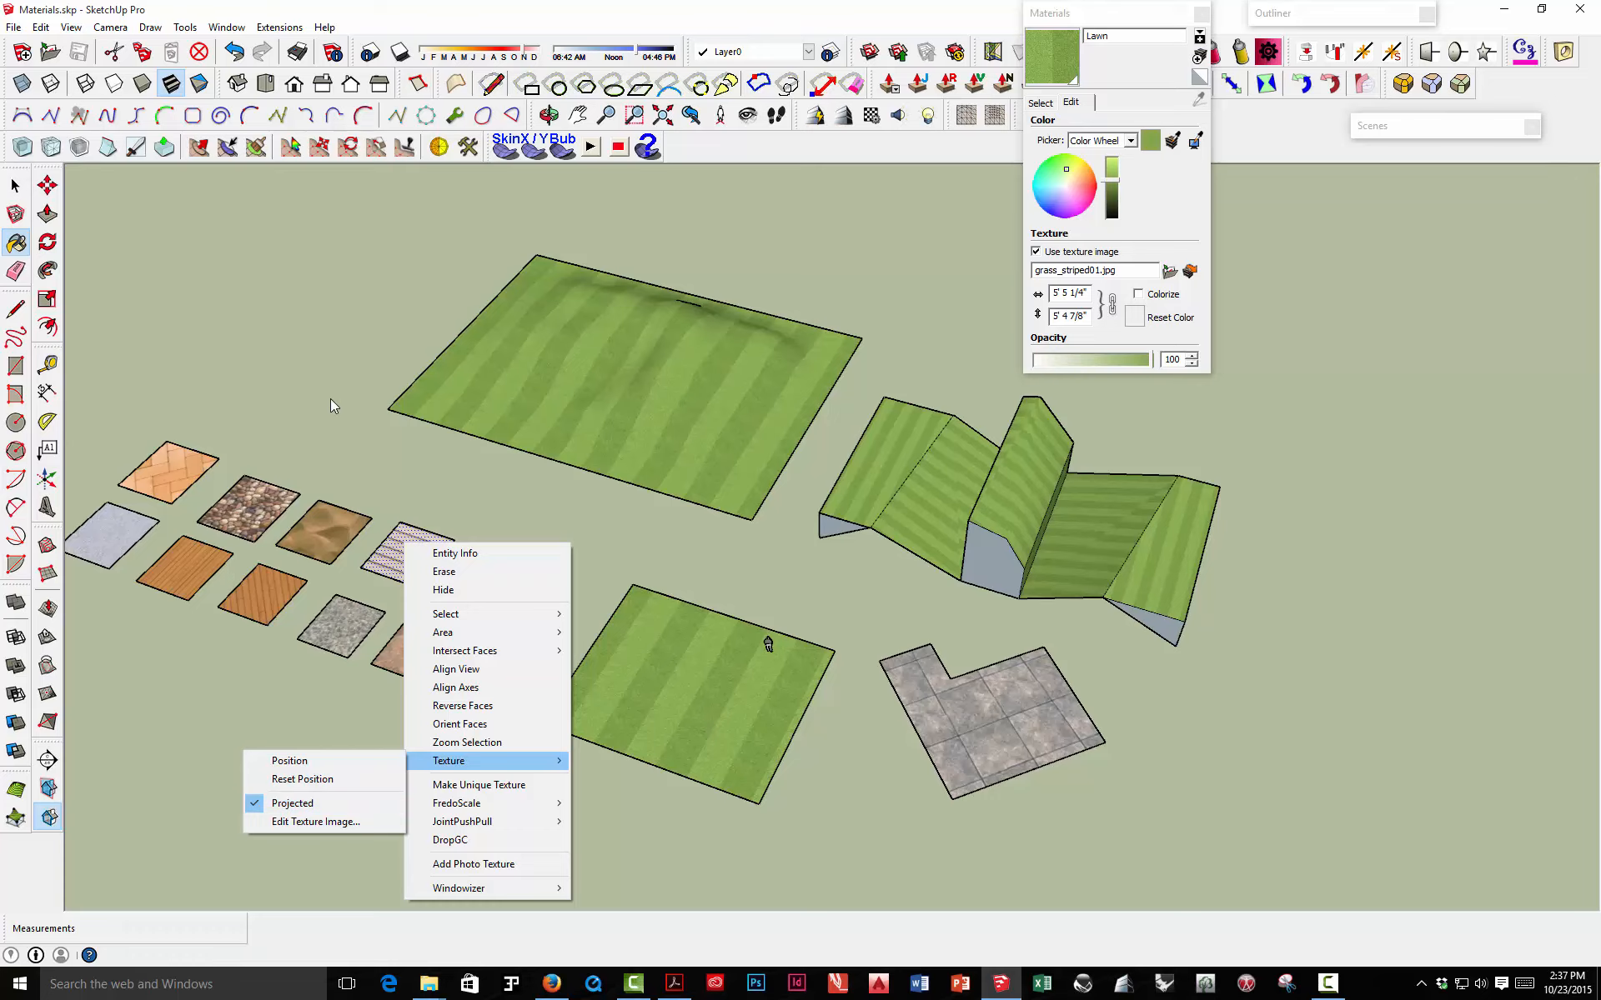
key(Escape)
click(327, 365)
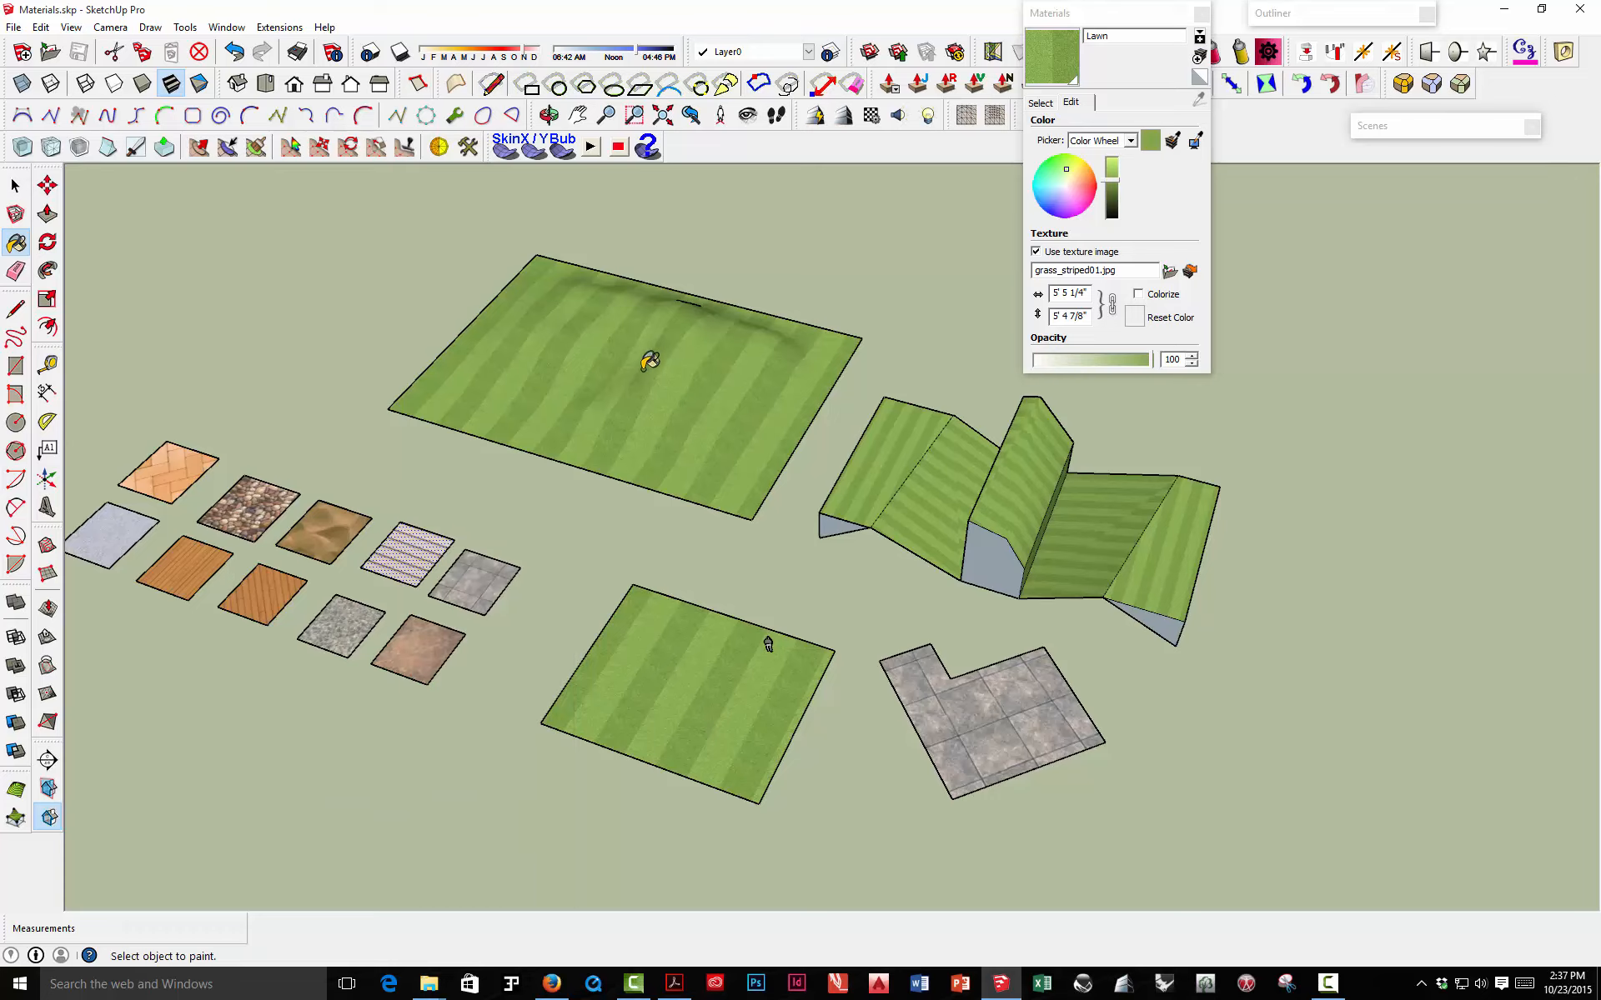
scroll(455, 542, down, 2)
middle_drag(446, 489, 381, 468)
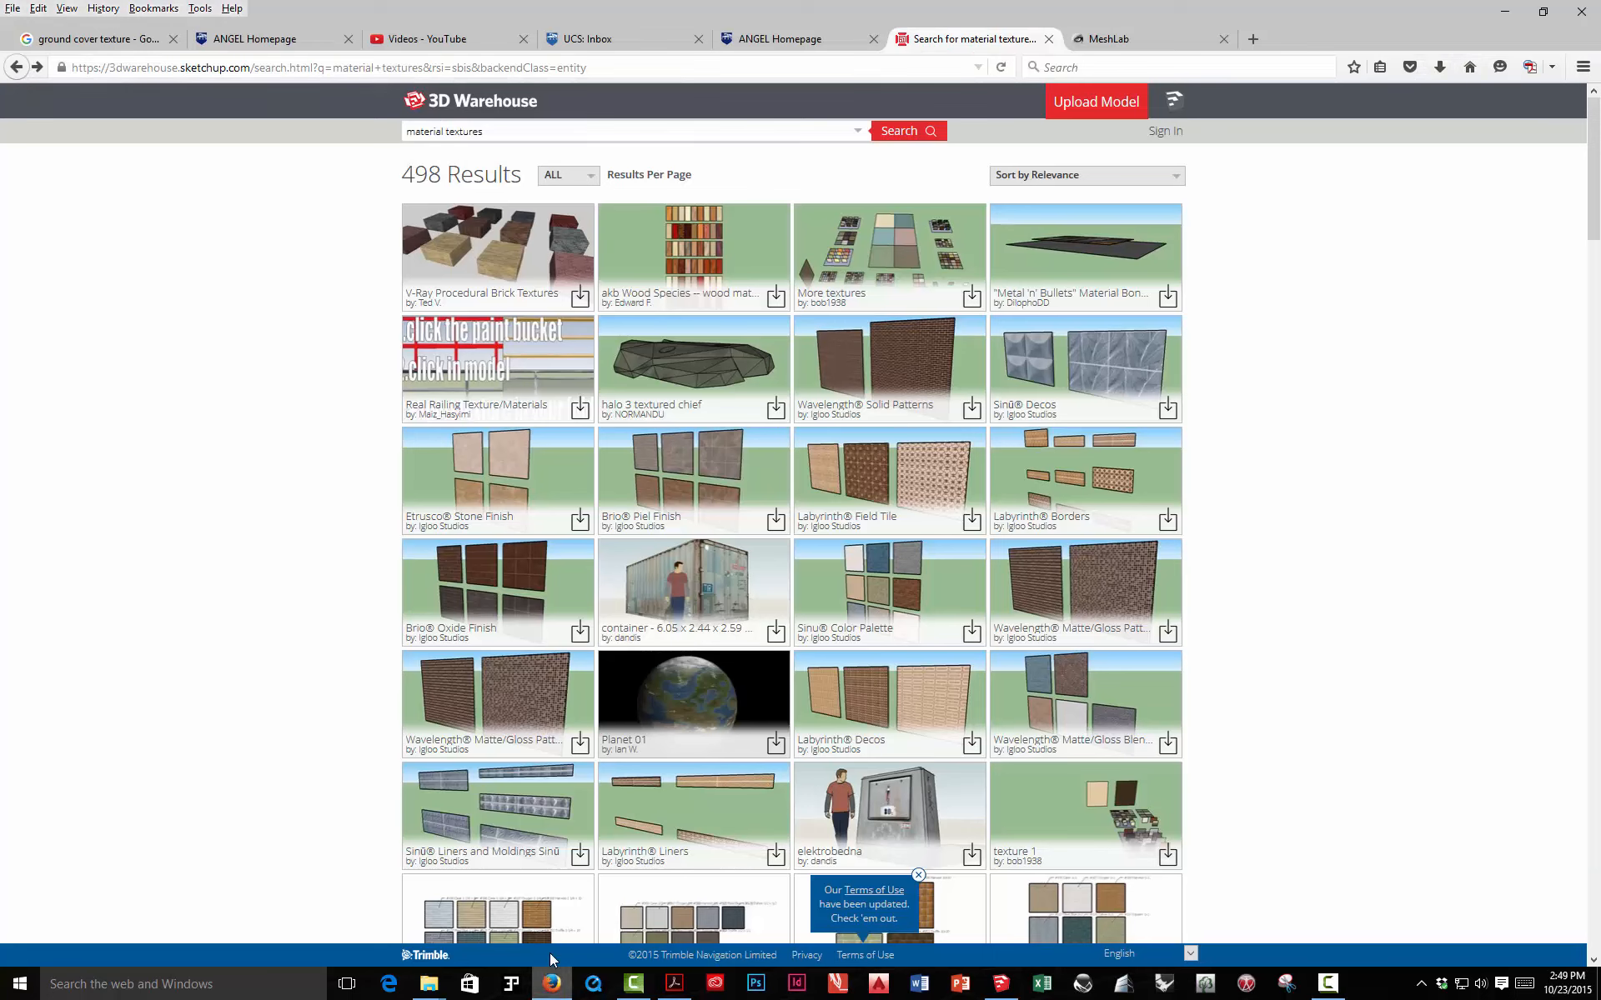
- Switch to Firefox and browse the 3D Warehouse search results for "material textures"
click(551, 983)
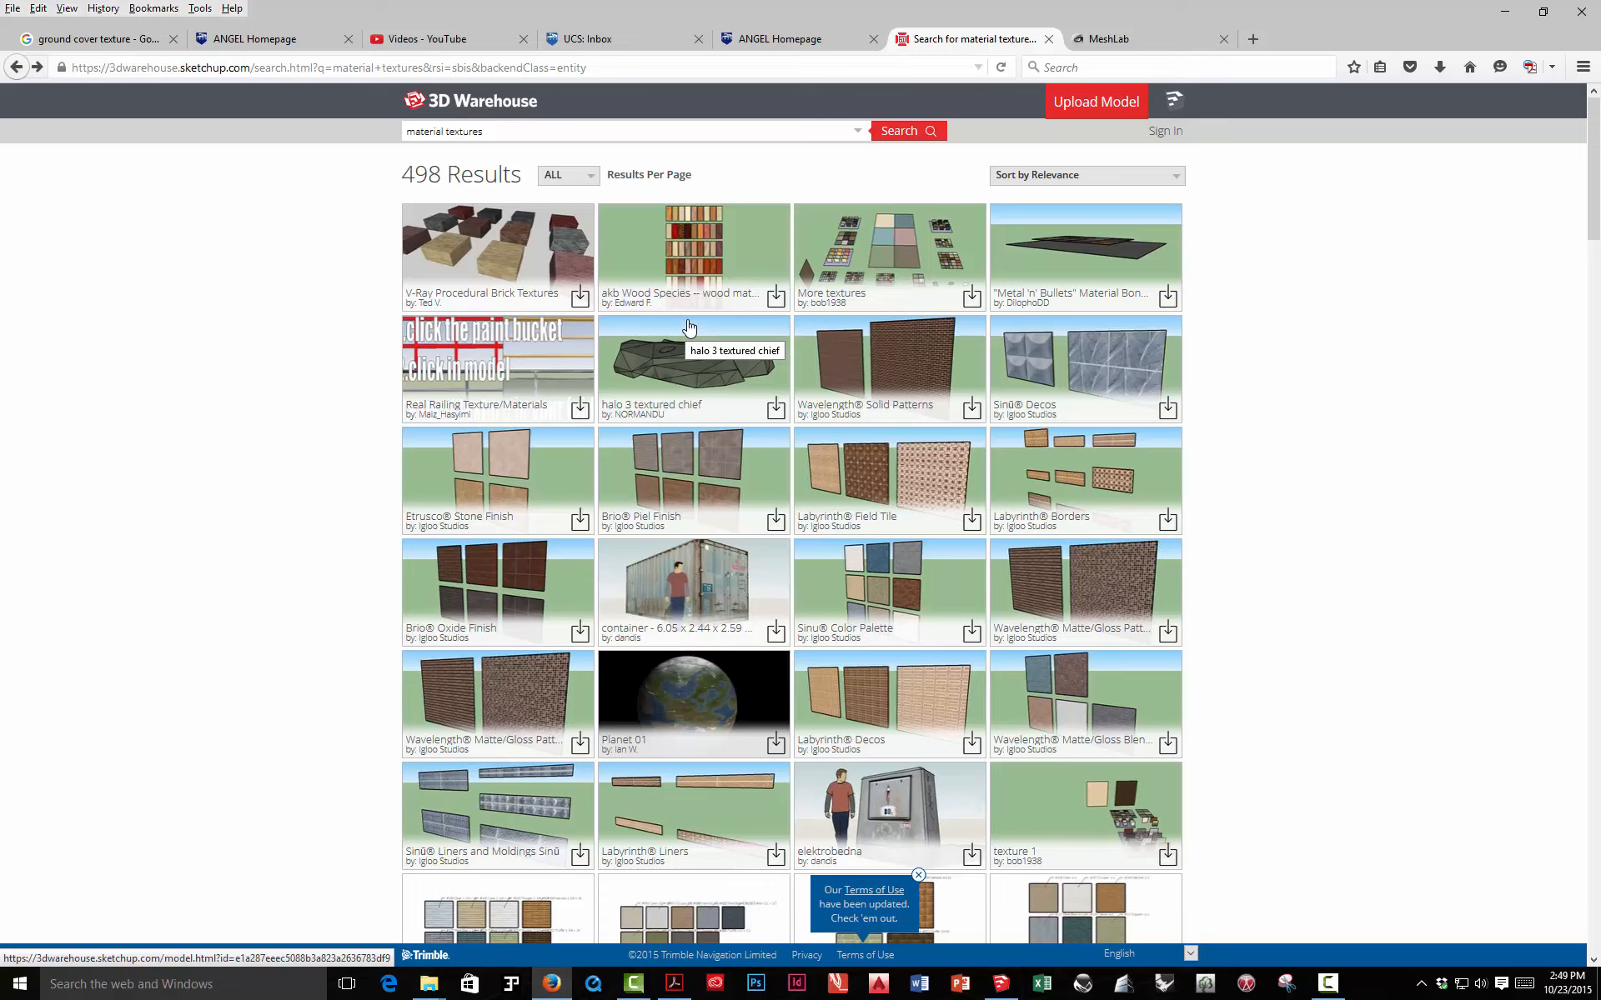
scroll(688, 325, down, 5)
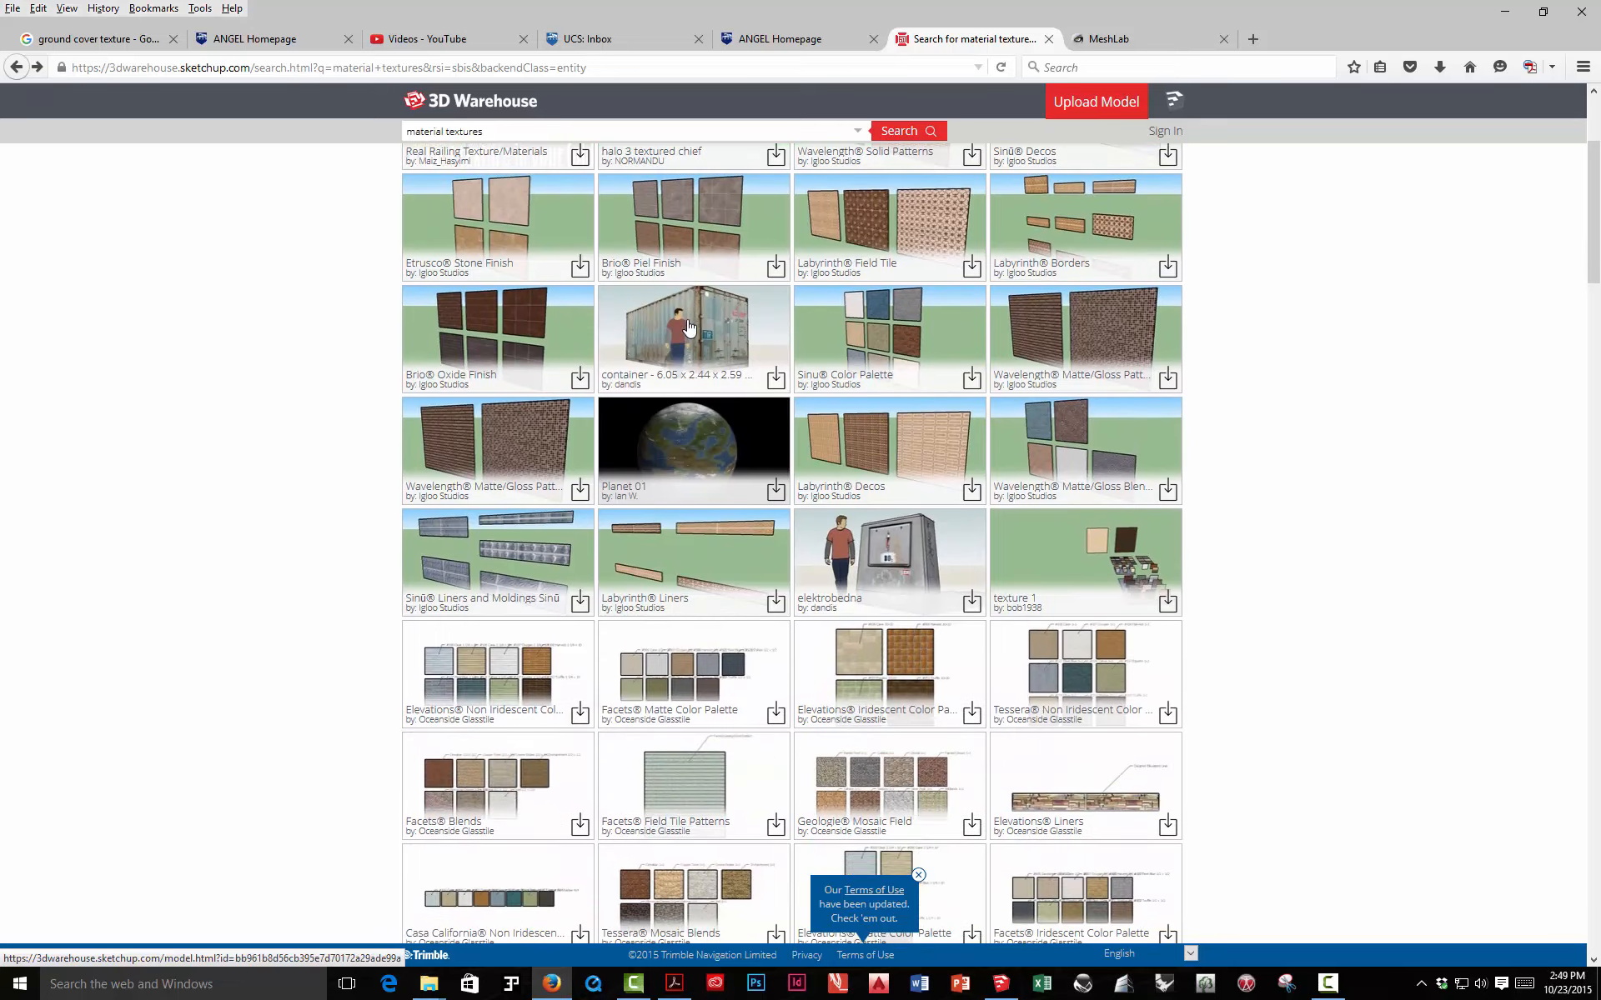
scroll(692, 329, down, 3)
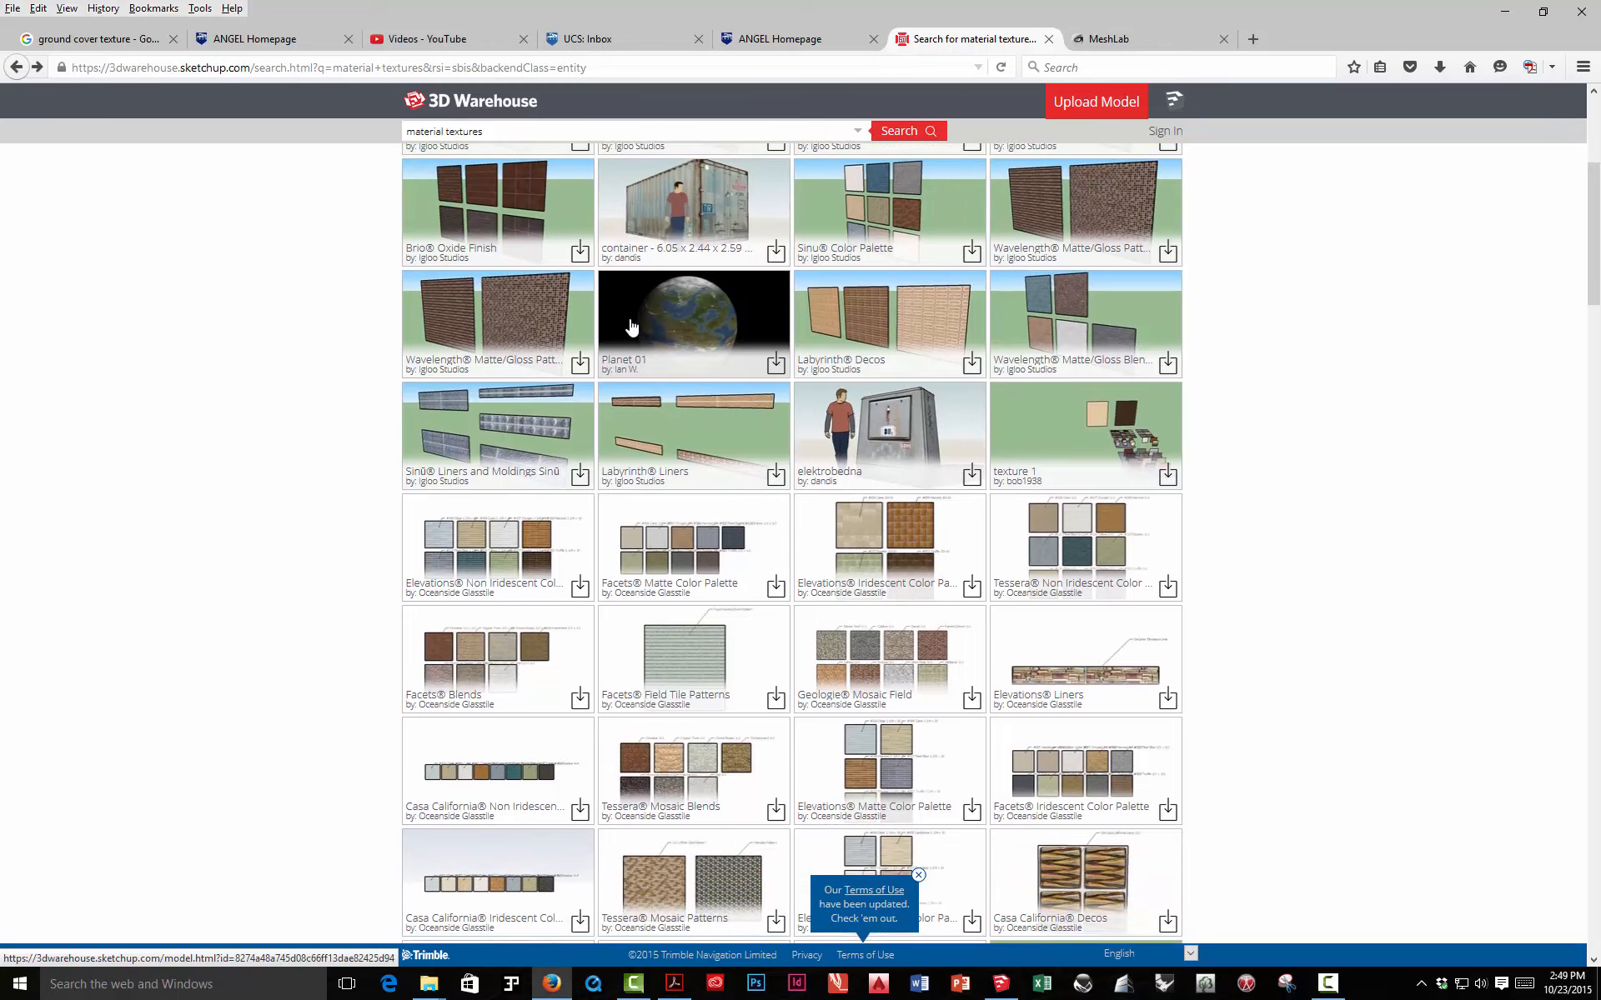
scroll(648, 333, down, 5)
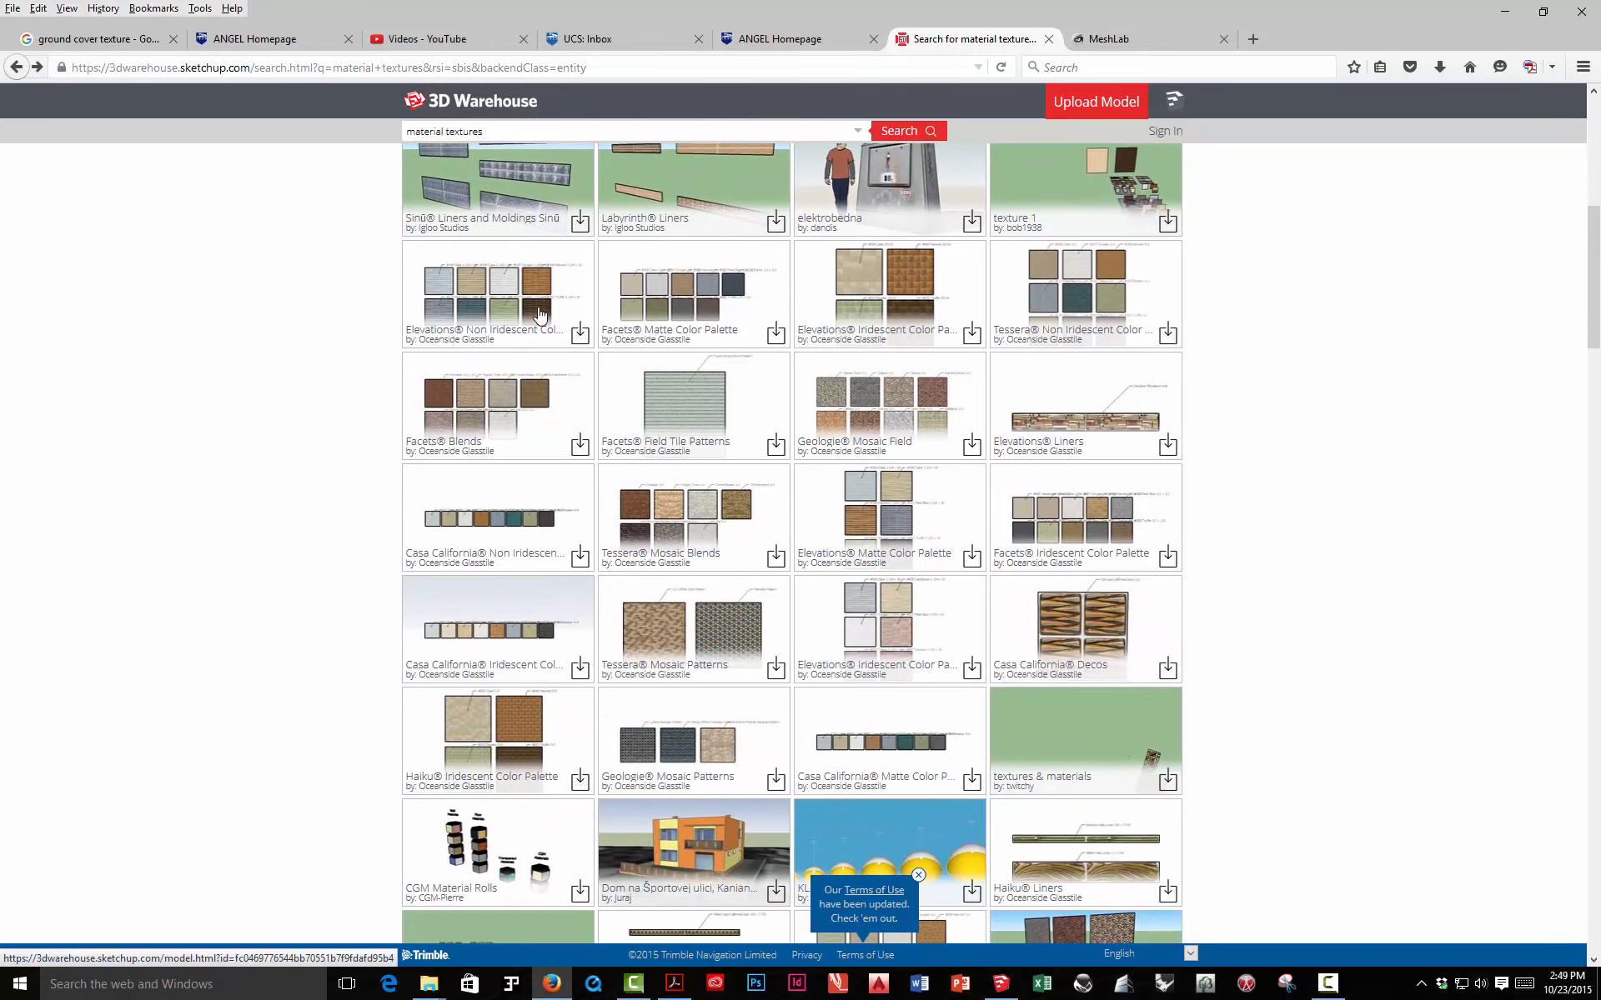
scroll(539, 338, down, 3)
scroll(539, 338, down, 3)
scroll(539, 336, down, 5)
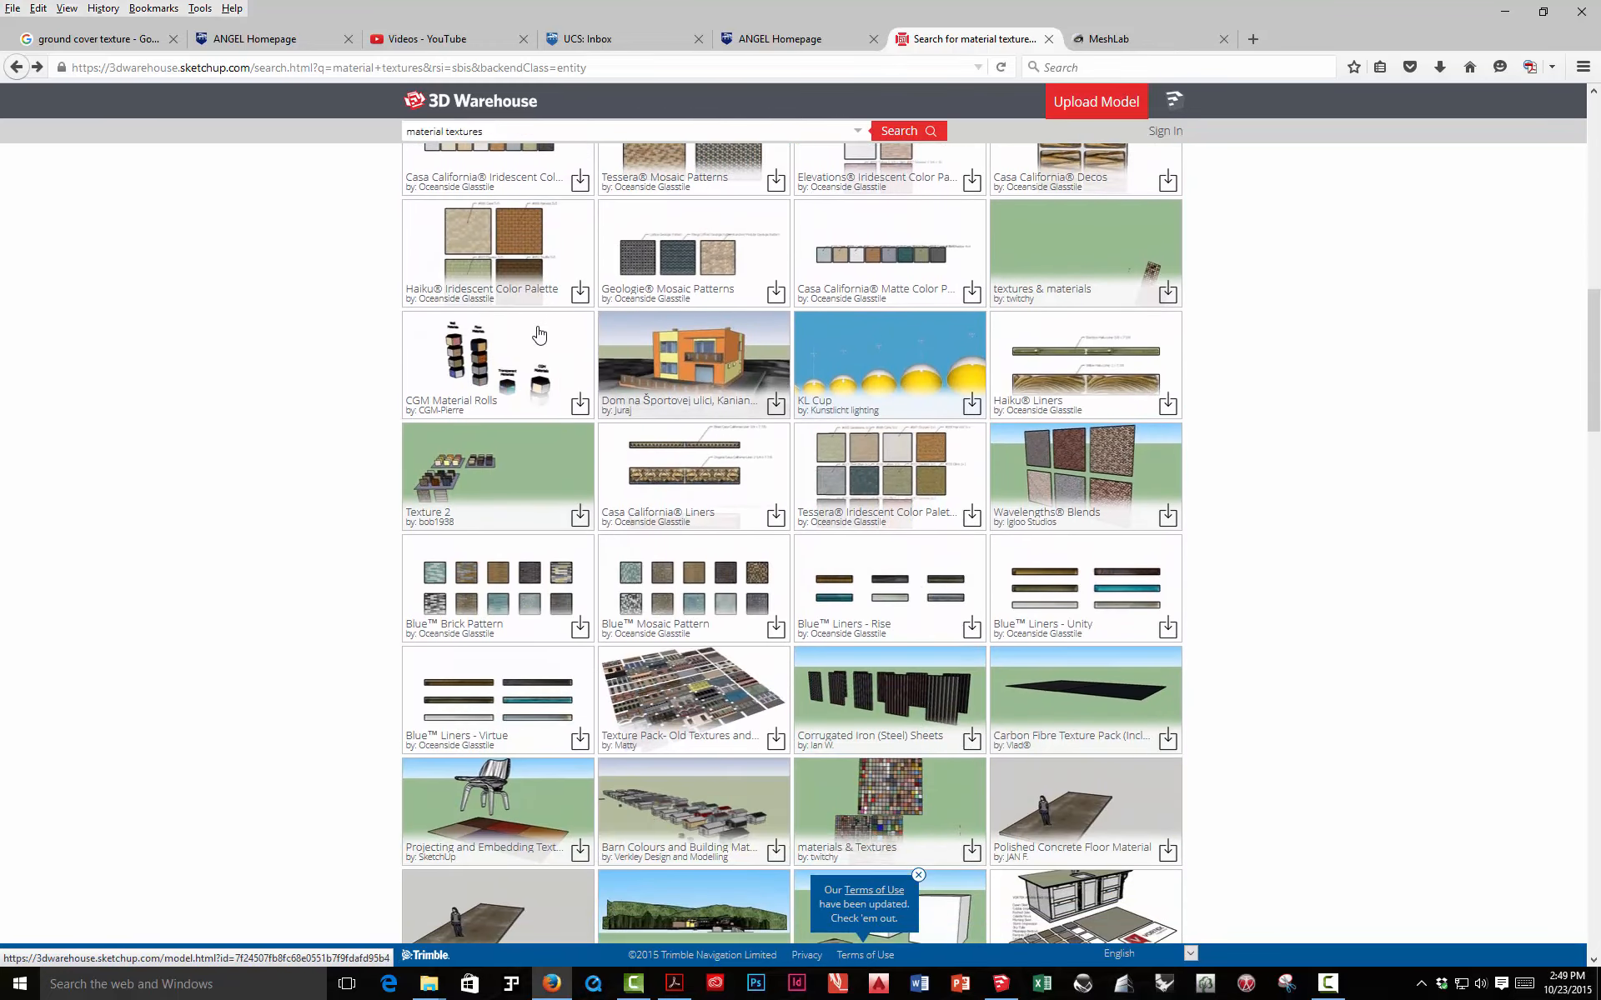
- View the details page of the Texture Pack- Old Textures and Old Buildings model and return to the search results
scroll(539, 334, down, 5)
click(675, 437)
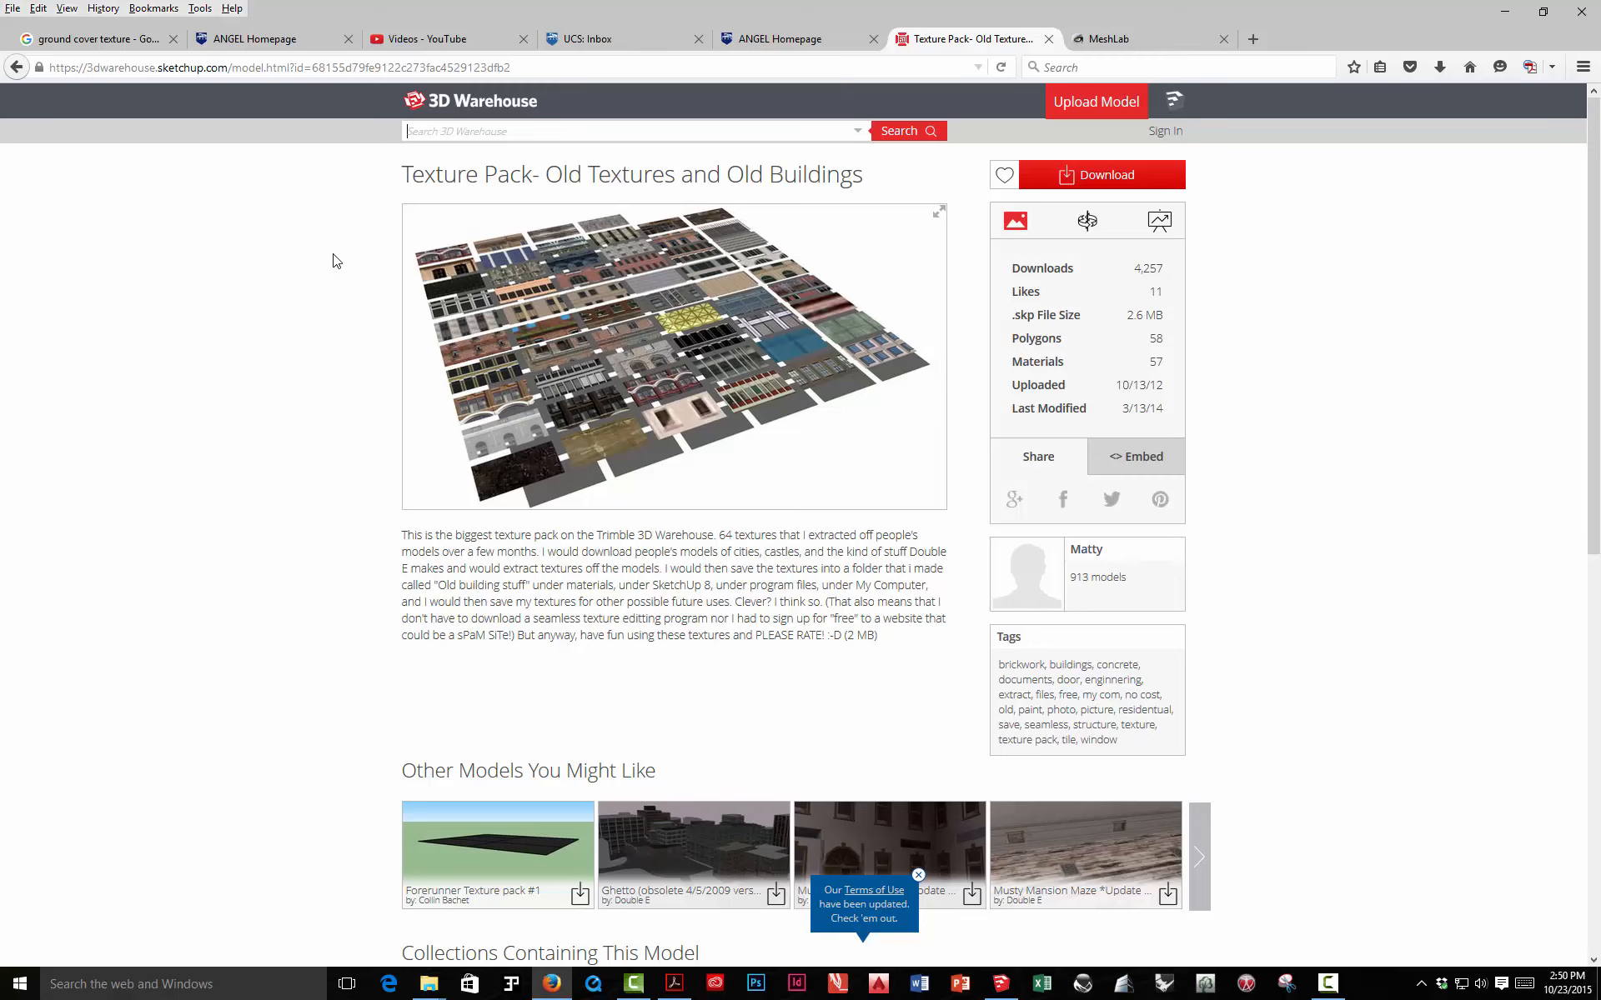
click(17, 67)
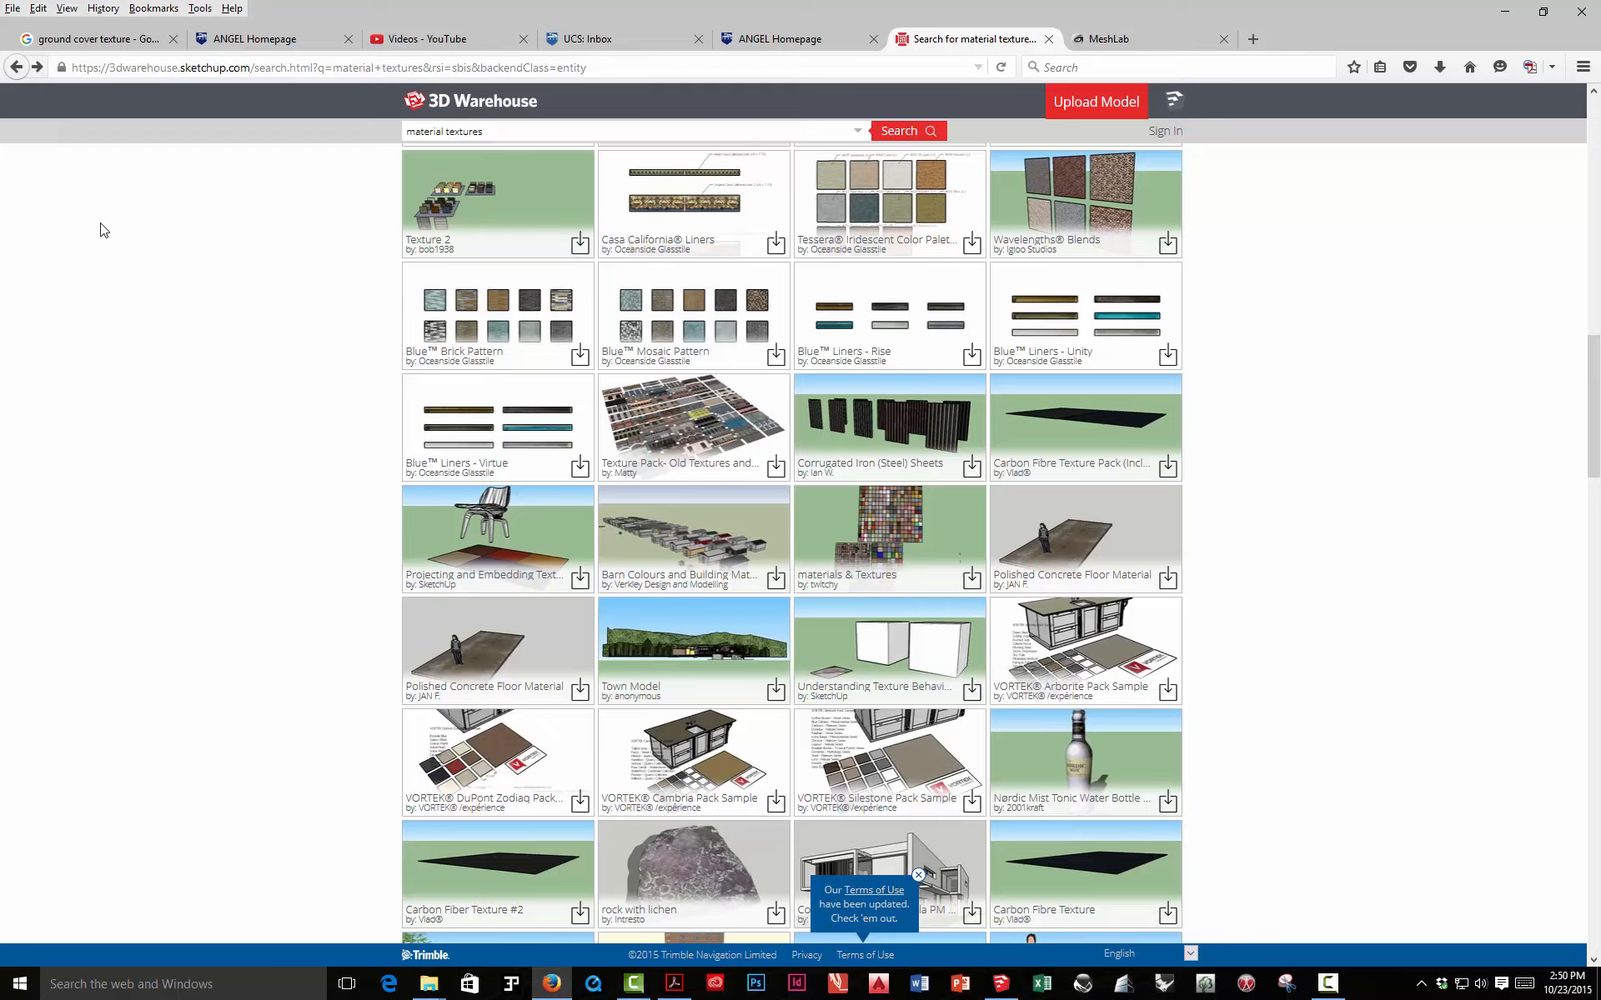